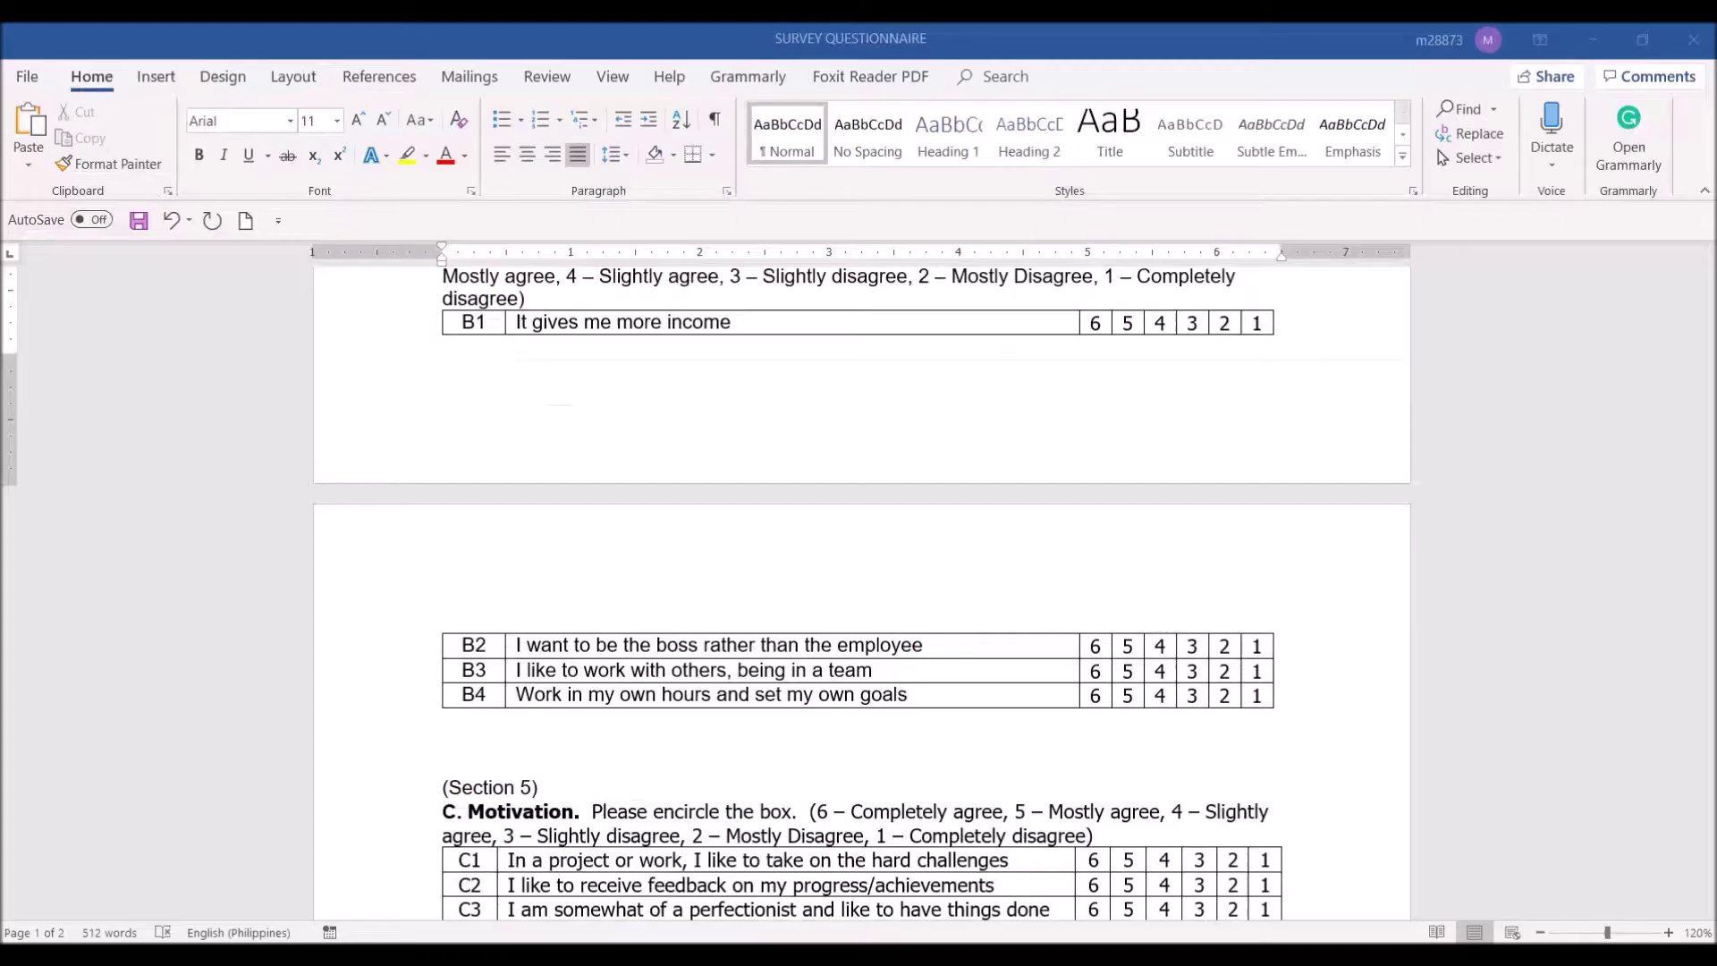
Review the questionnaire's Introduction heading and paragraph through the Click Next line in Word
{"action": "scroll", "coordinate": [747, 729], "scroll_direction": "up", "scroll_amount": 20}
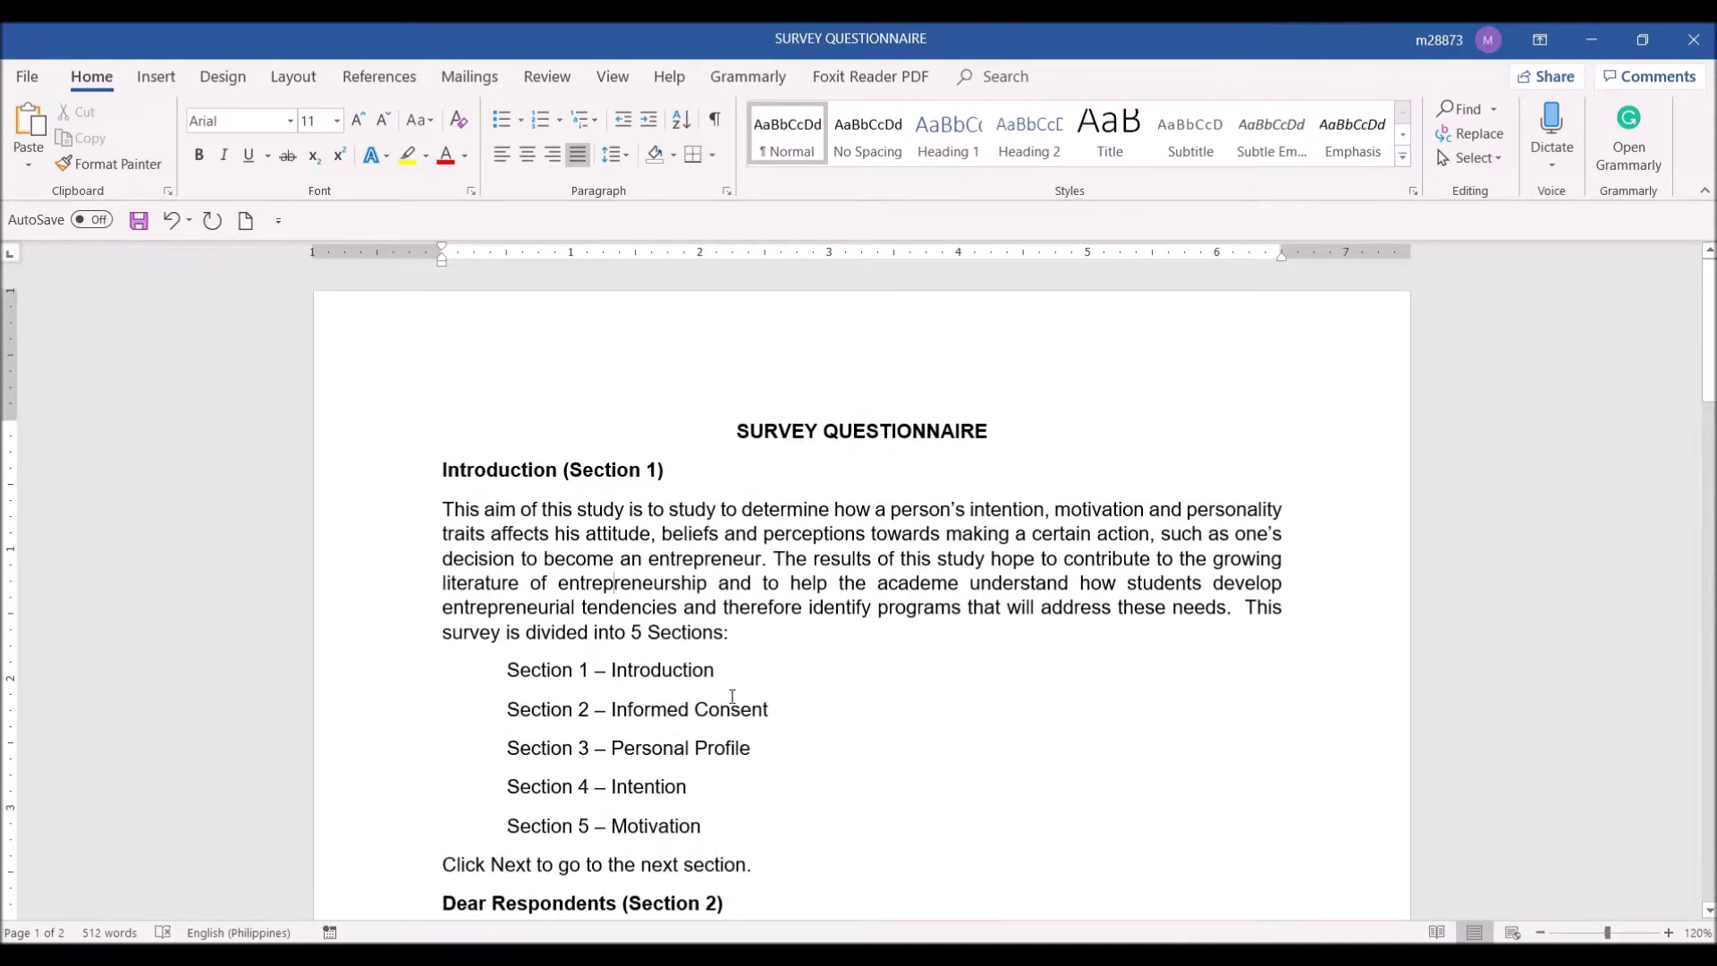
{"action": "scroll", "coordinate": [732, 697], "scroll_direction": "down", "scroll_amount": 1}
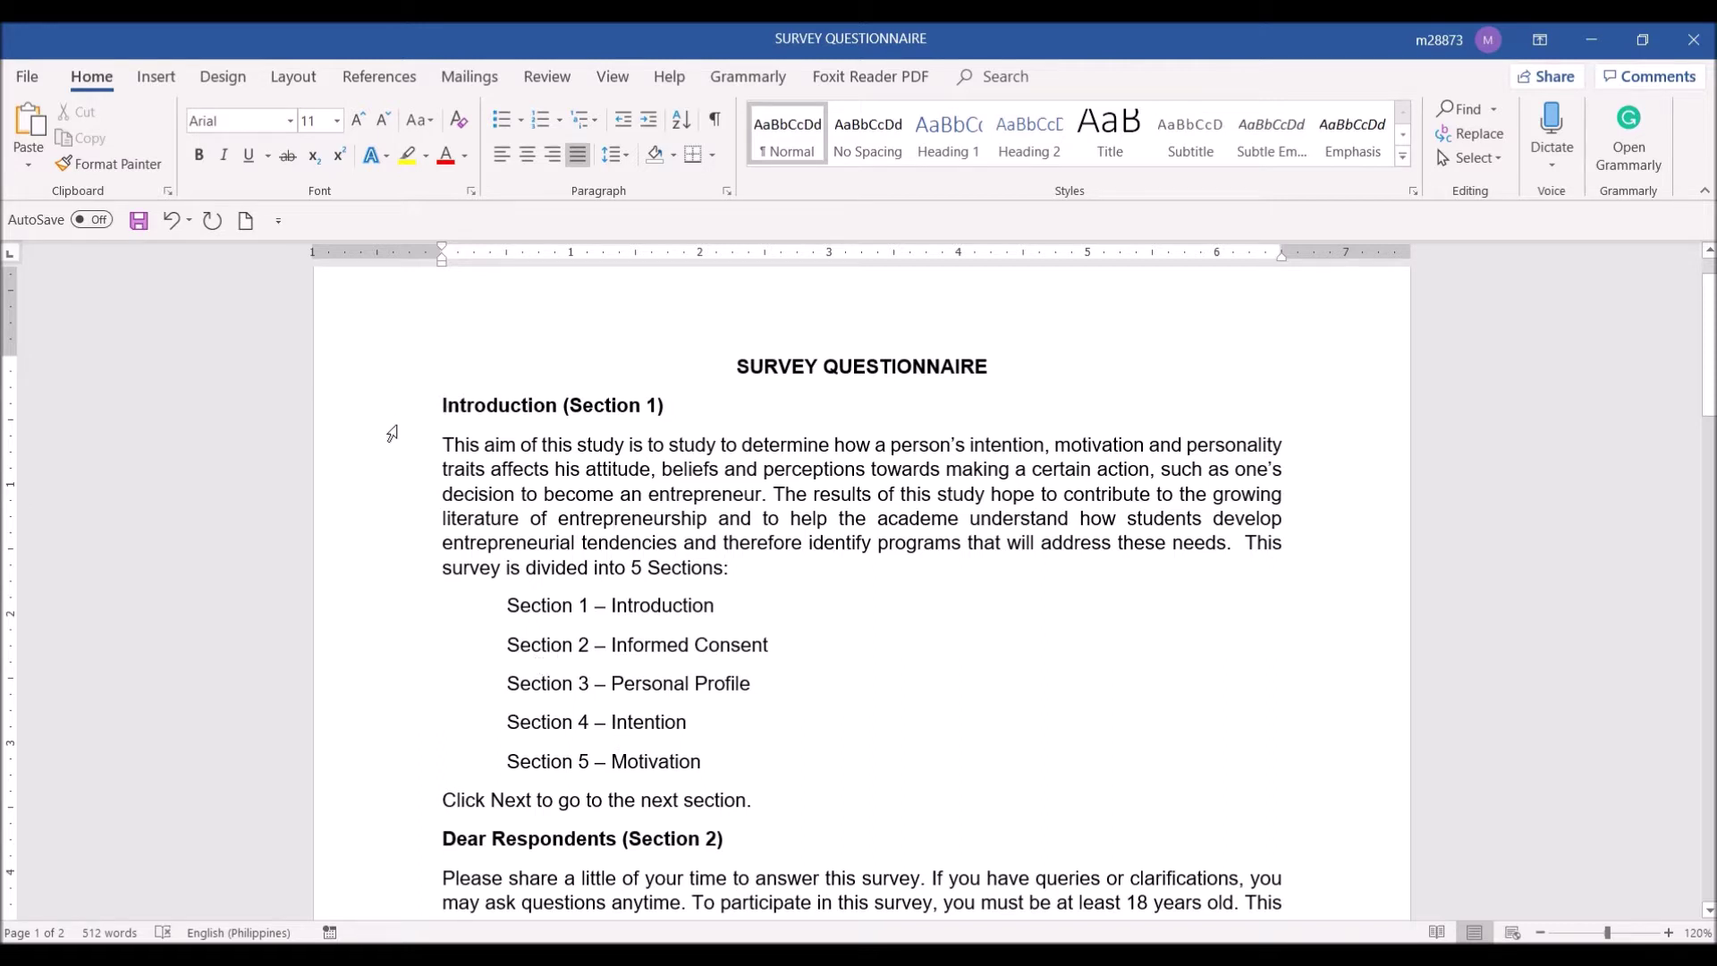
{"action": "left_click_drag", "start_coordinate": [389, 420], "coordinate": [390, 580]}
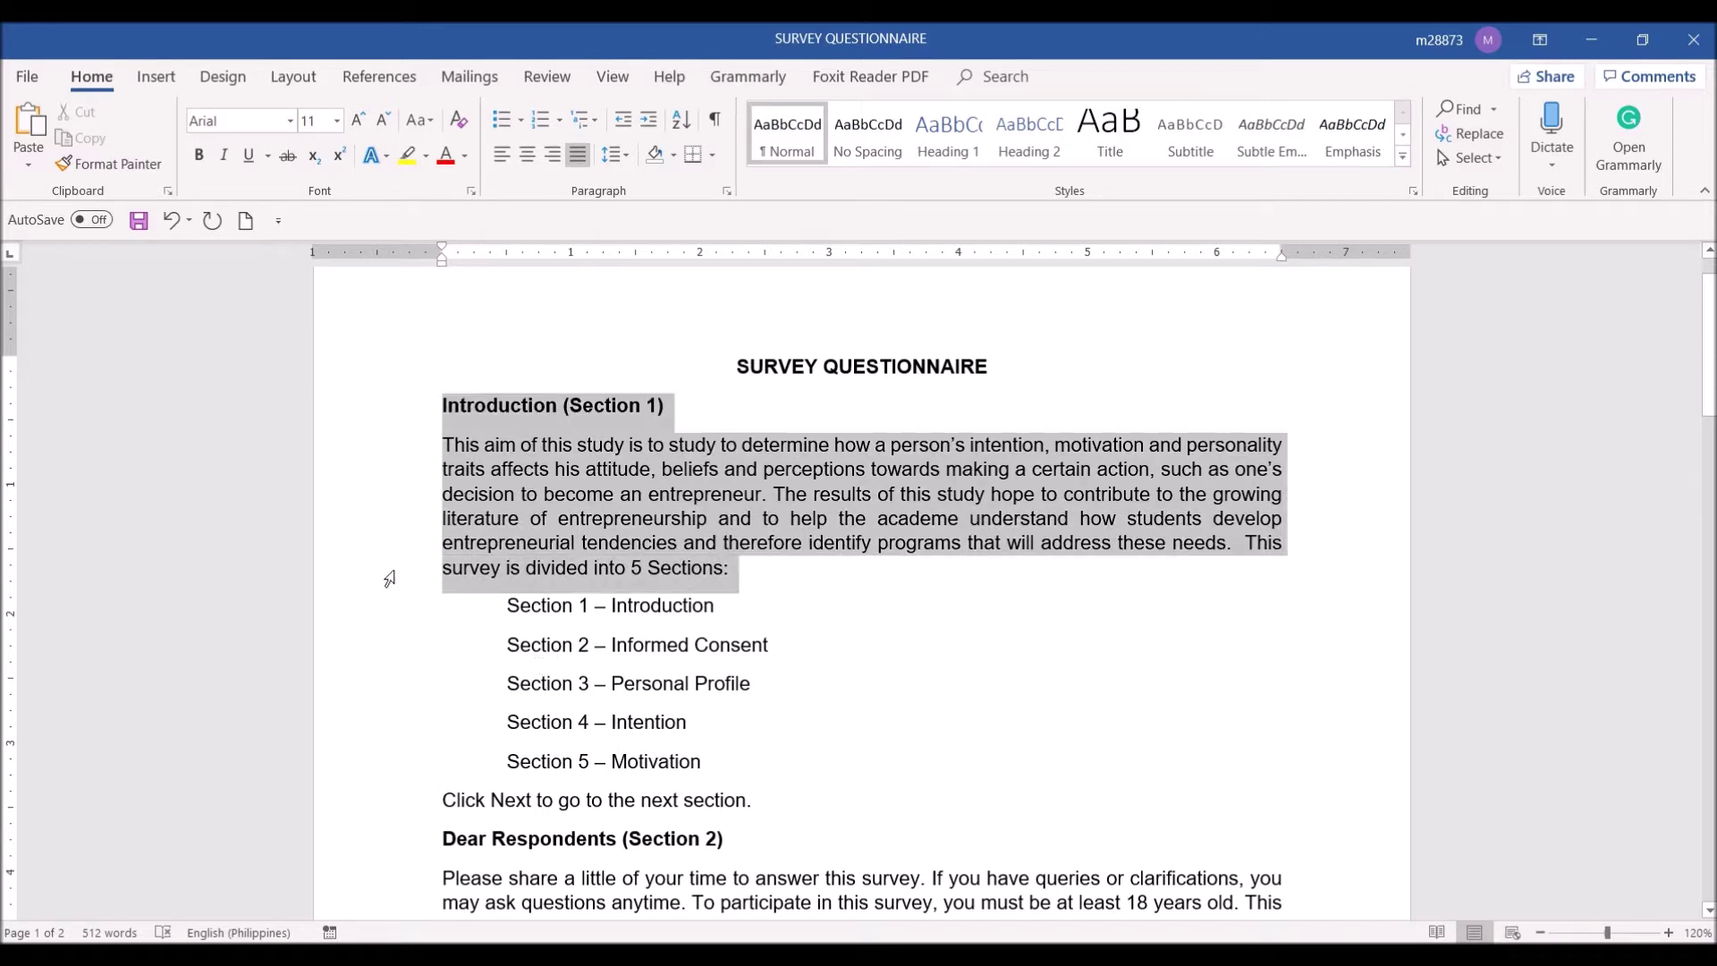
{"action": "left_click", "coordinate": [805, 583]}
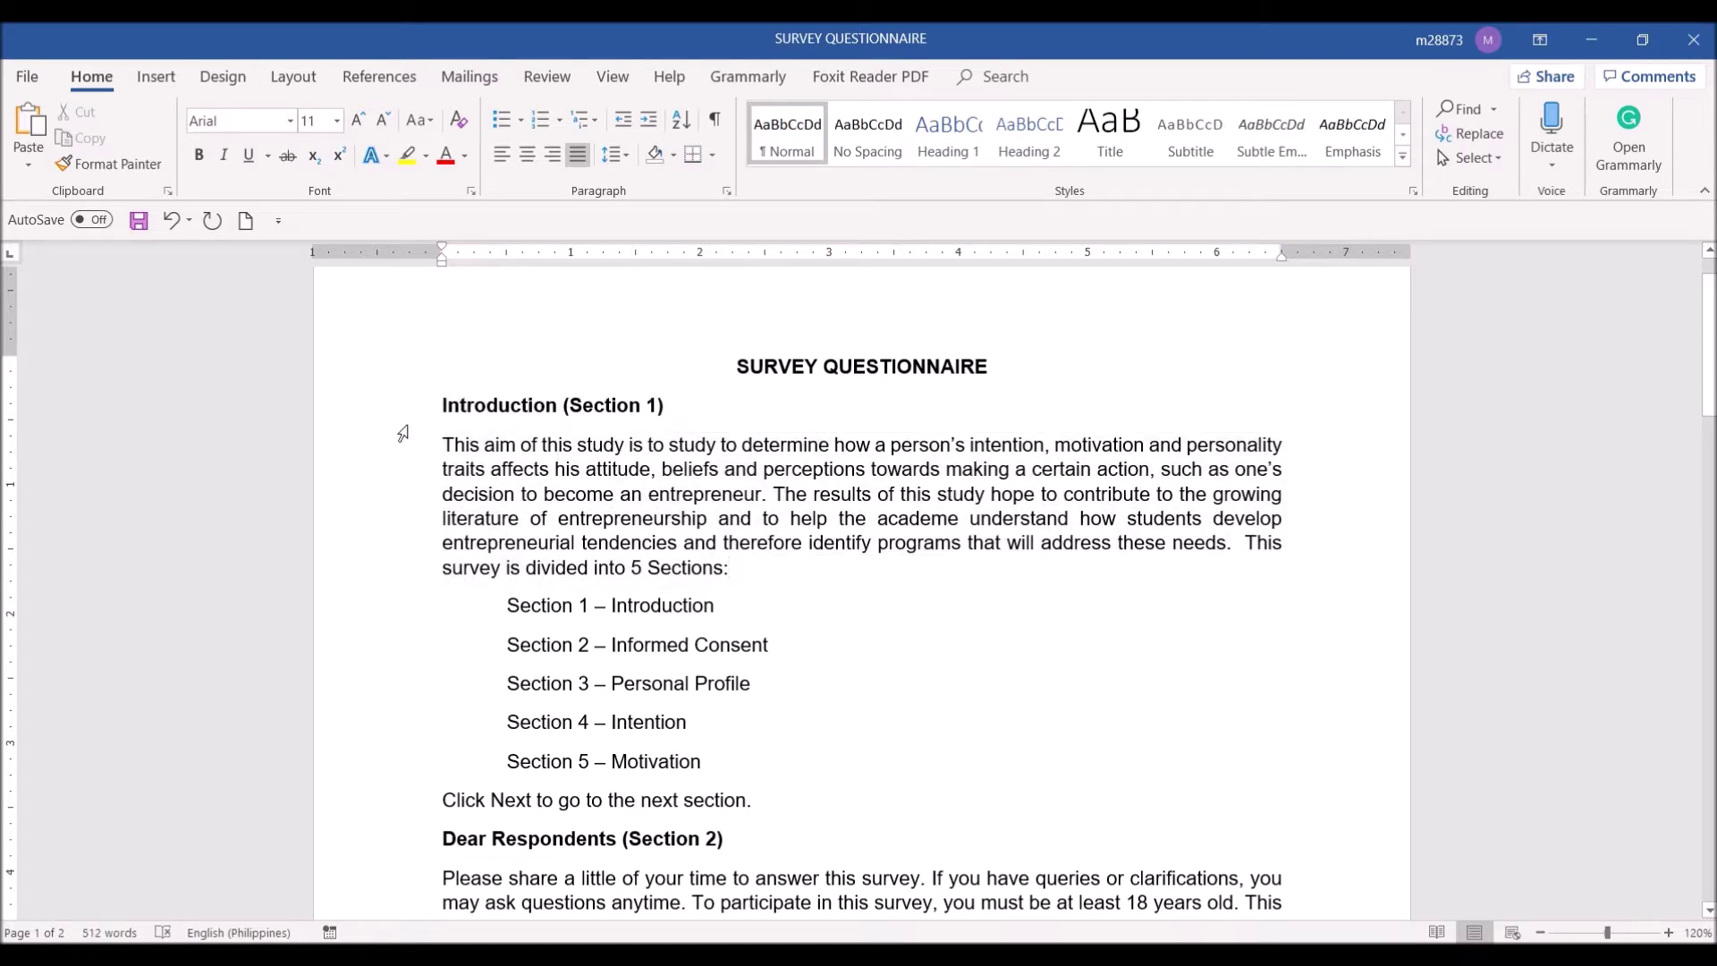
{"action": "left_click_drag", "start_coordinate": [399, 421], "coordinate": [385, 829]}
{"action": "scroll", "coordinate": [580, 498], "scroll_direction": "down", "scroll_amount": 5}
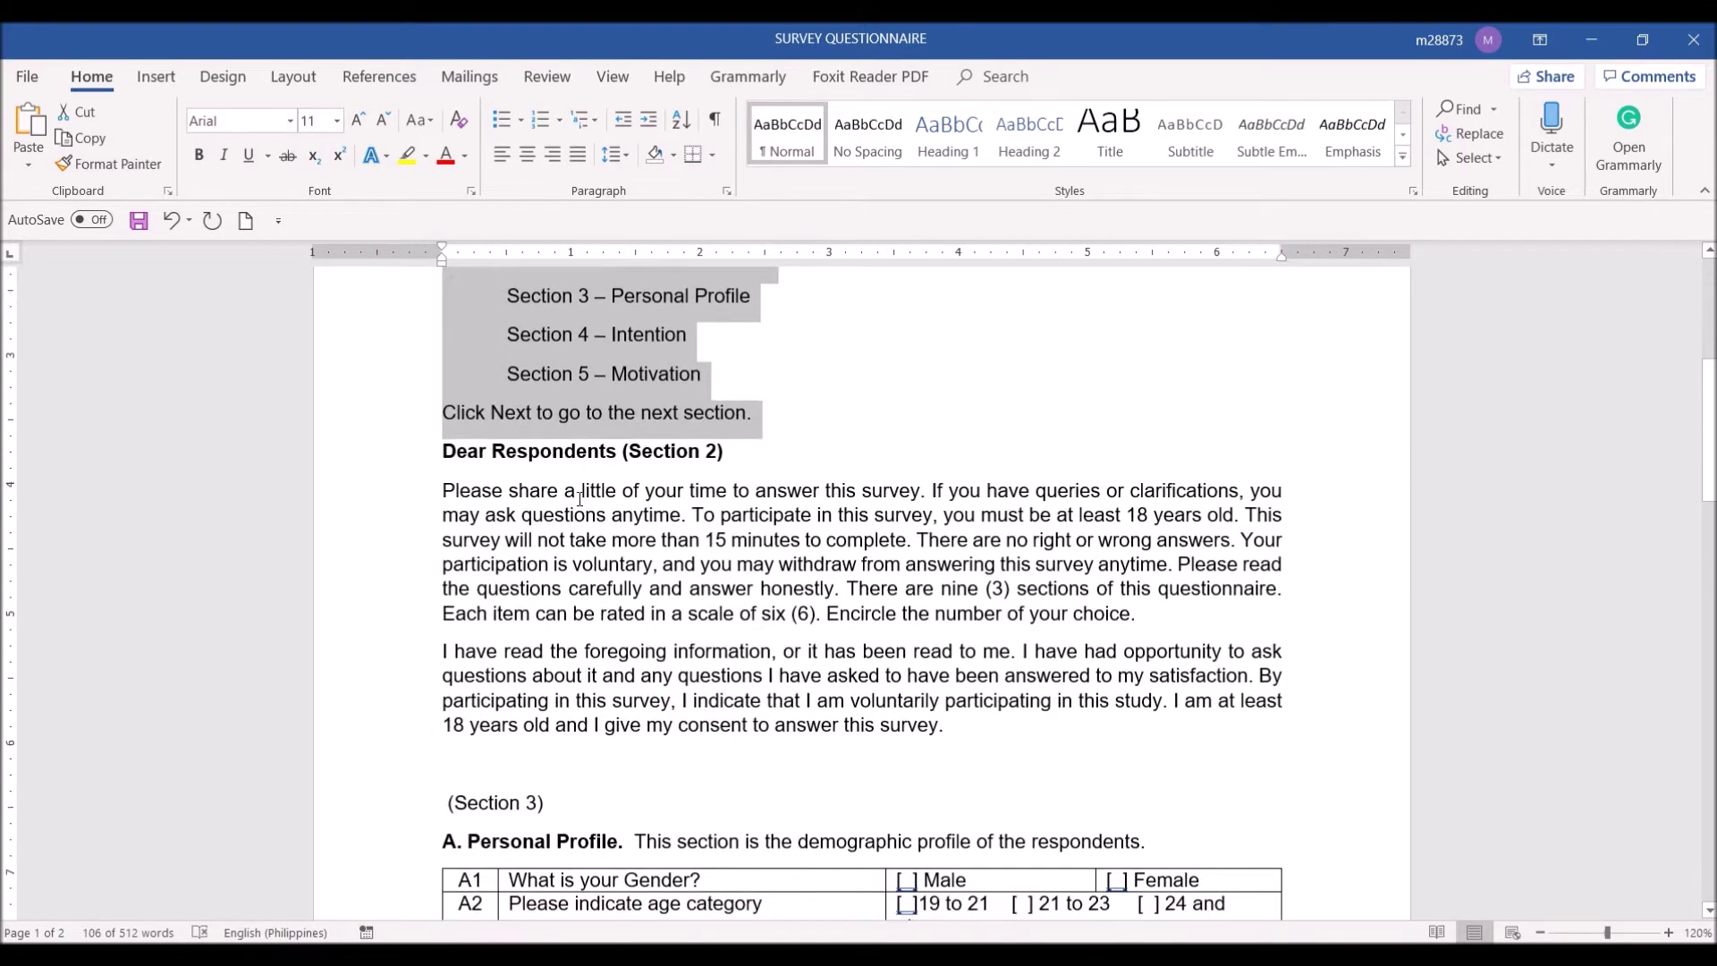
{"action": "left_click", "coordinate": [571, 498]}
Review the Dear Respondents and Section 2 consent paragraphs, then switch to the Gmail inbox
{"action": "left_click_drag", "start_coordinate": [414, 456], "coordinate": [417, 729]}
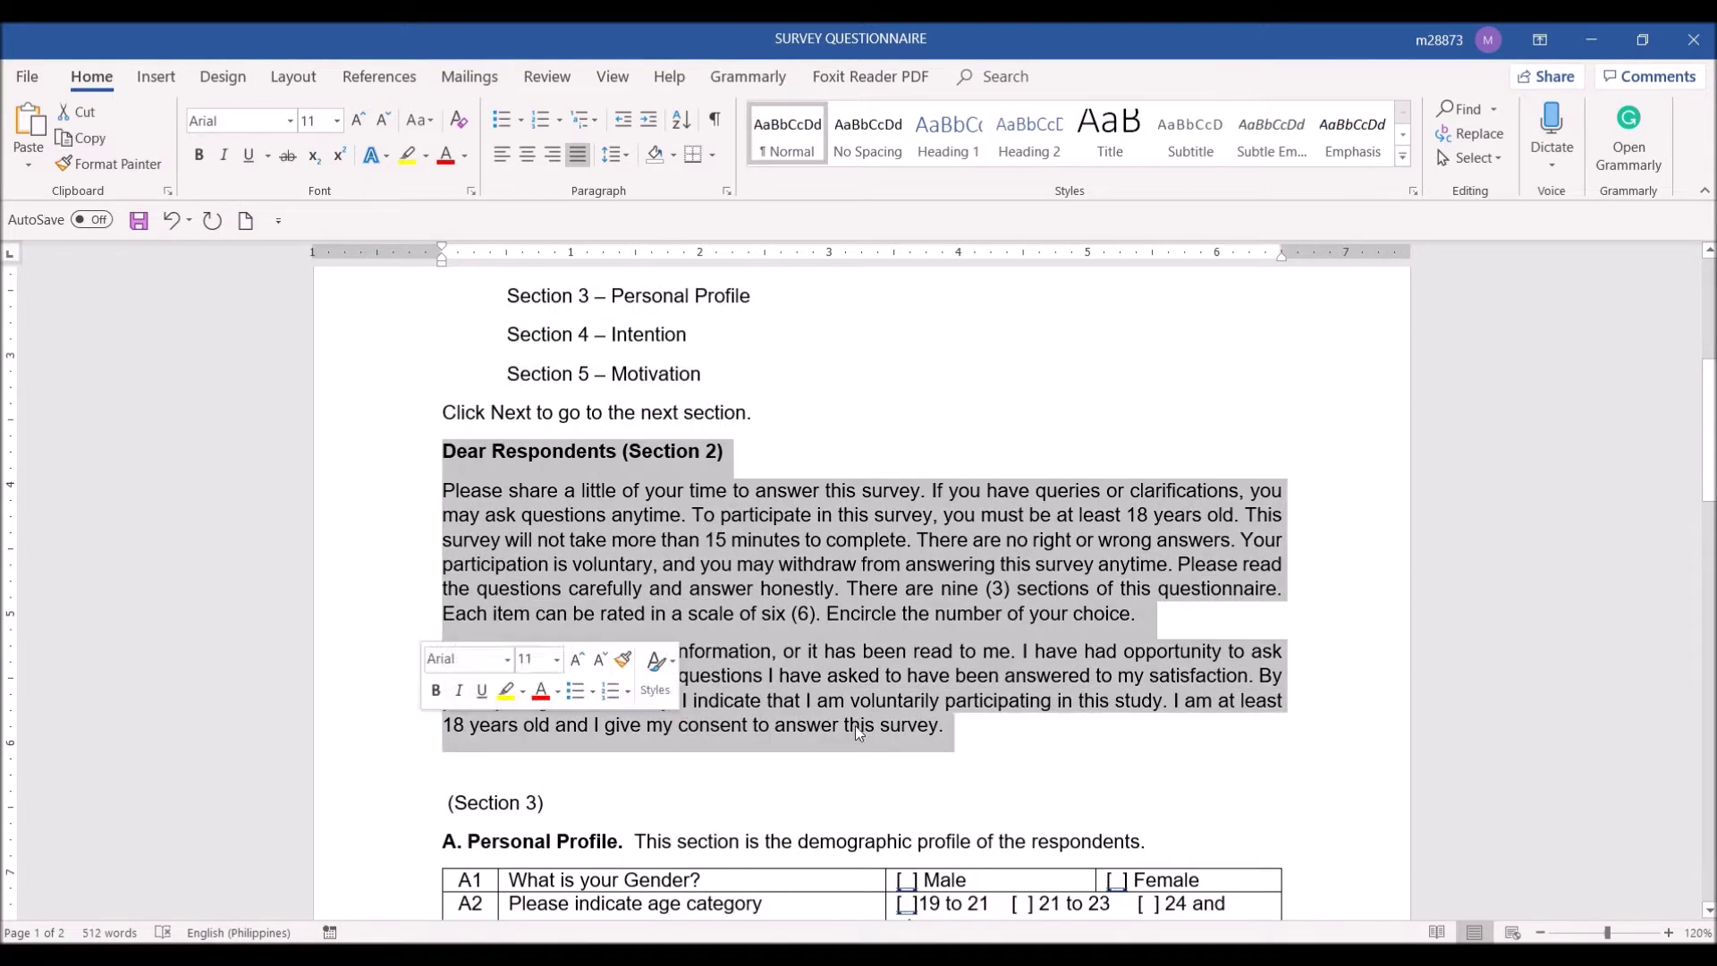
{"action": "left_click", "coordinate": [806, 626]}
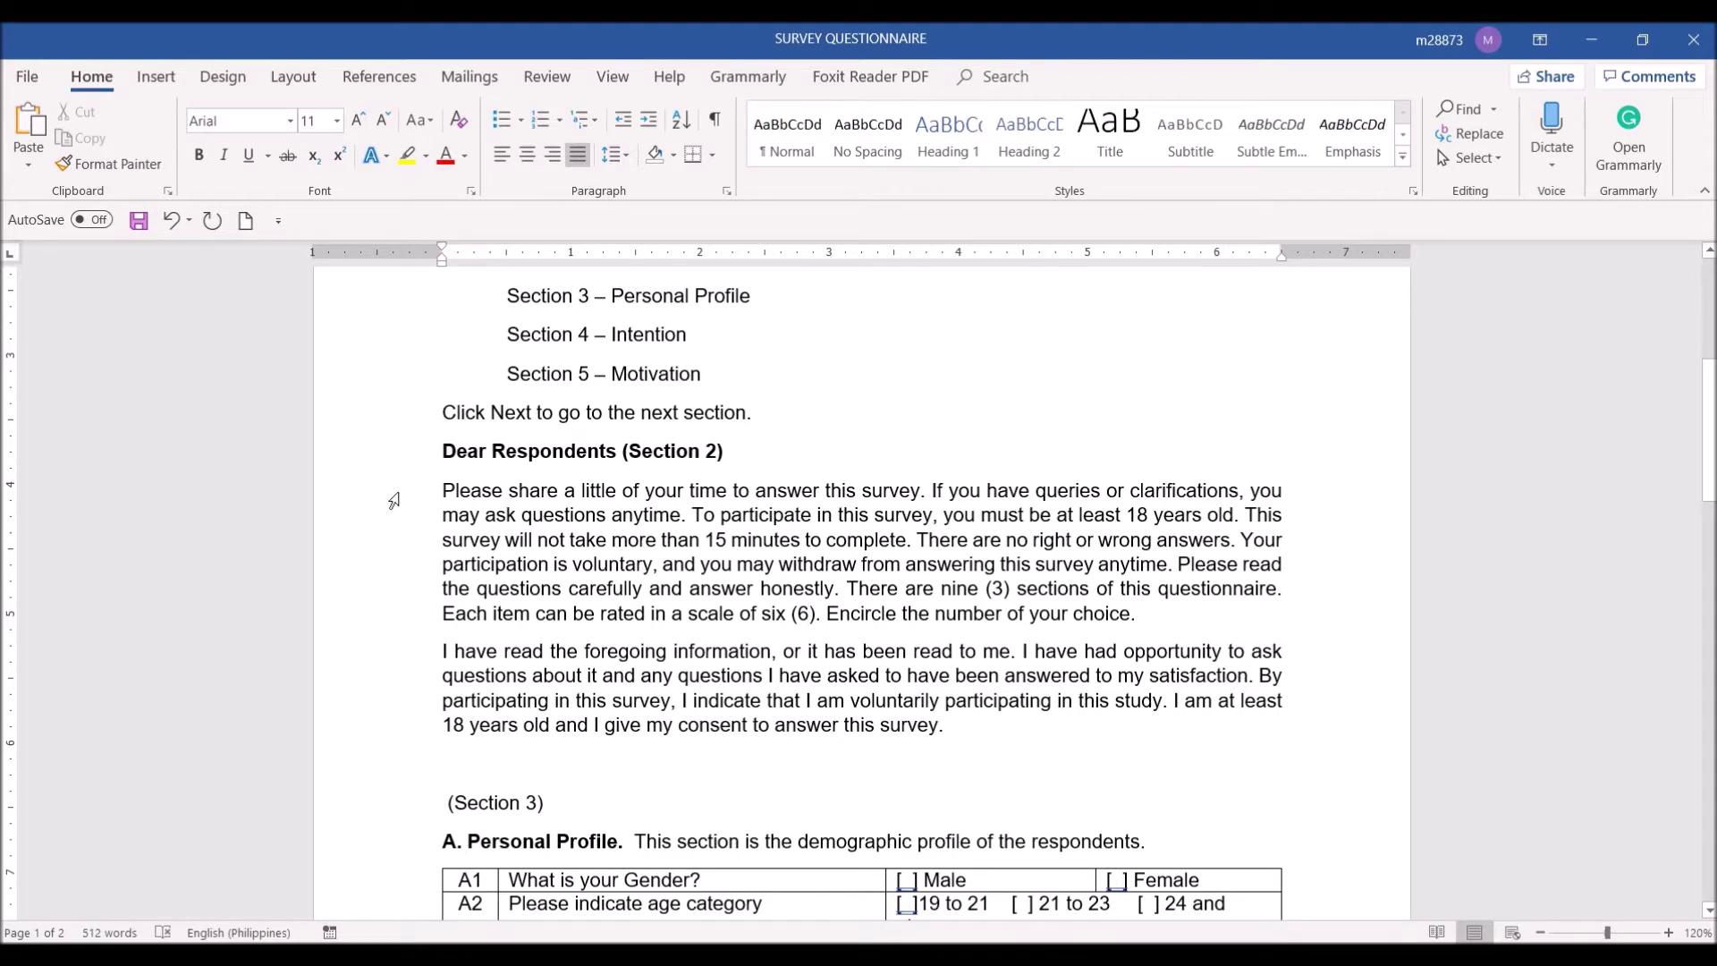
{"action": "left_click_drag", "start_coordinate": [393, 499], "coordinate": [391, 740]}
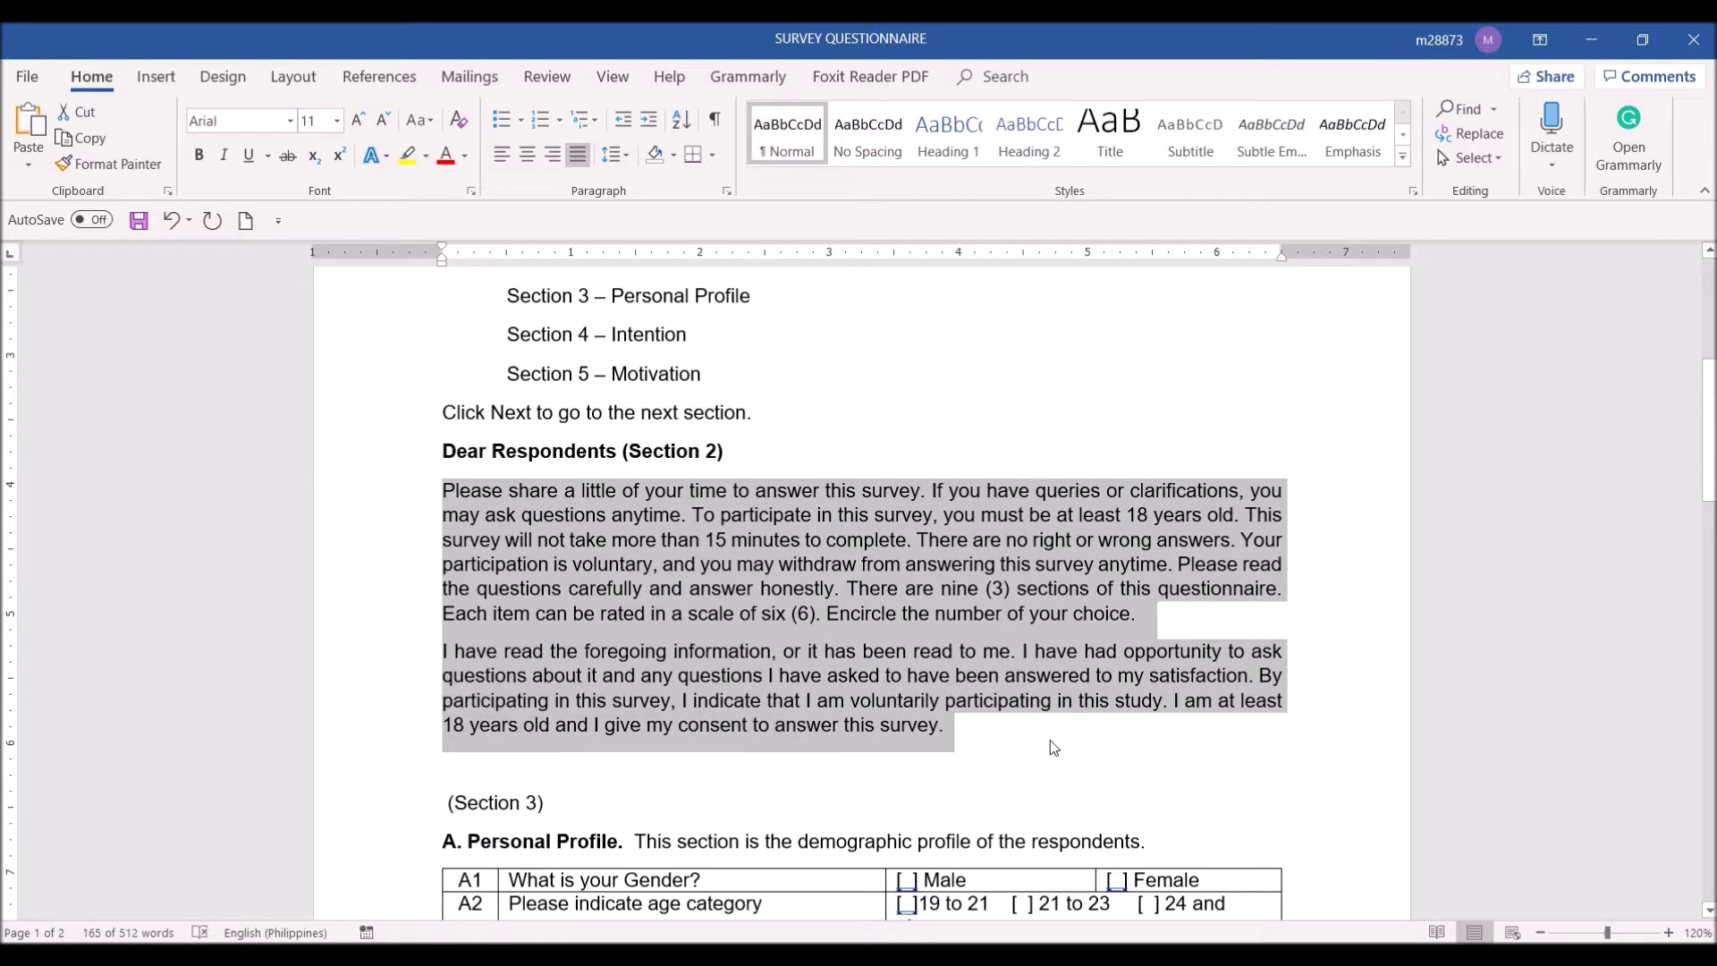
{"action": "left_click", "coordinate": [1003, 732]}
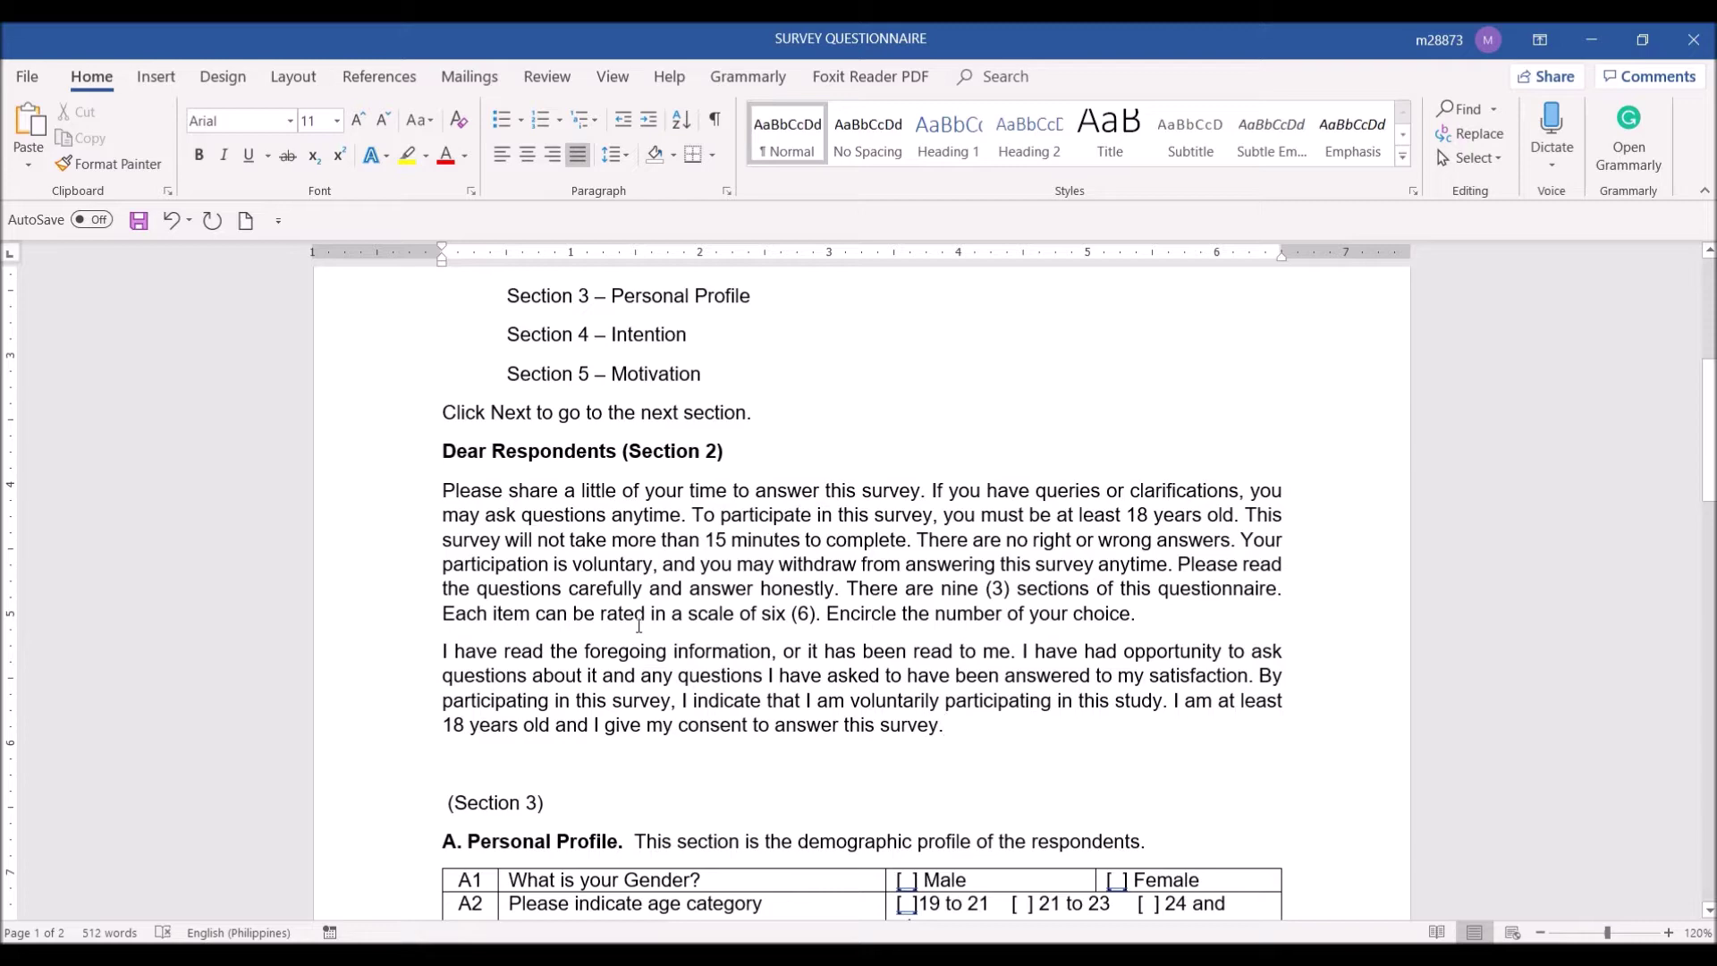
{"action": "scroll", "coordinate": [639, 624], "scroll_direction": "up", "scroll_amount": 7}
{"action": "left_click", "coordinate": [845, 509]}
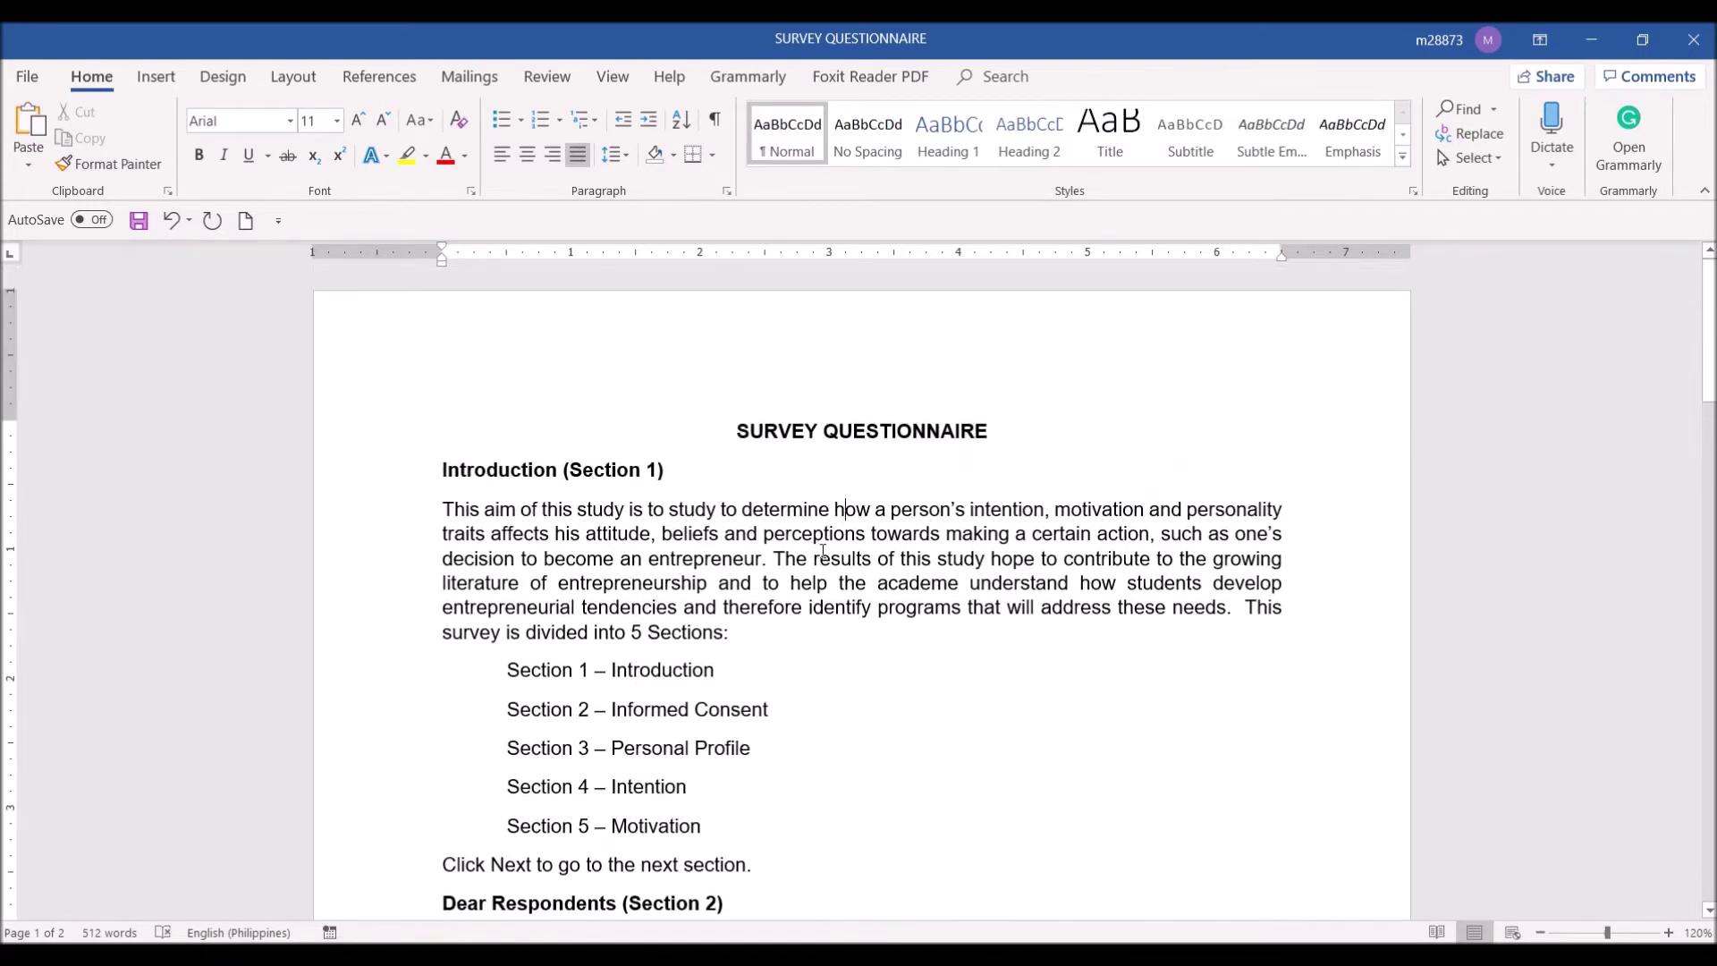
{"action": "key", "text": "alt+Tab"}
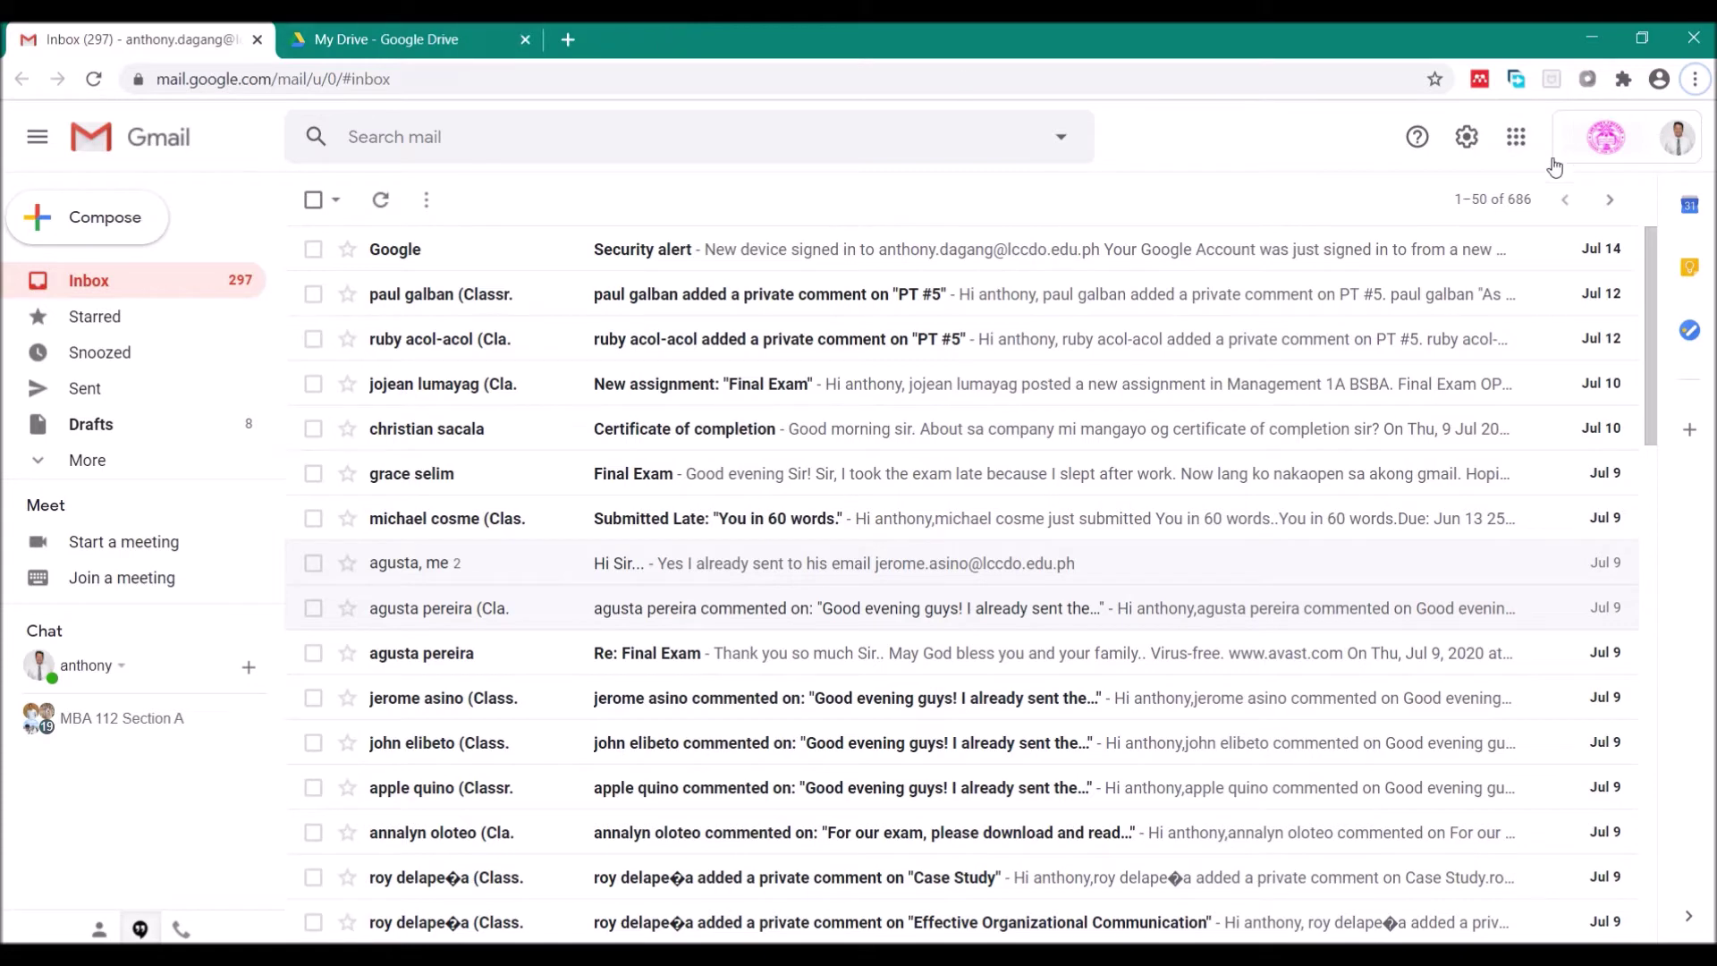
Go from Gmail's Google apps launcher to the My Drive page in Google Drive
{"action": "left_click", "coordinate": [1517, 139]}
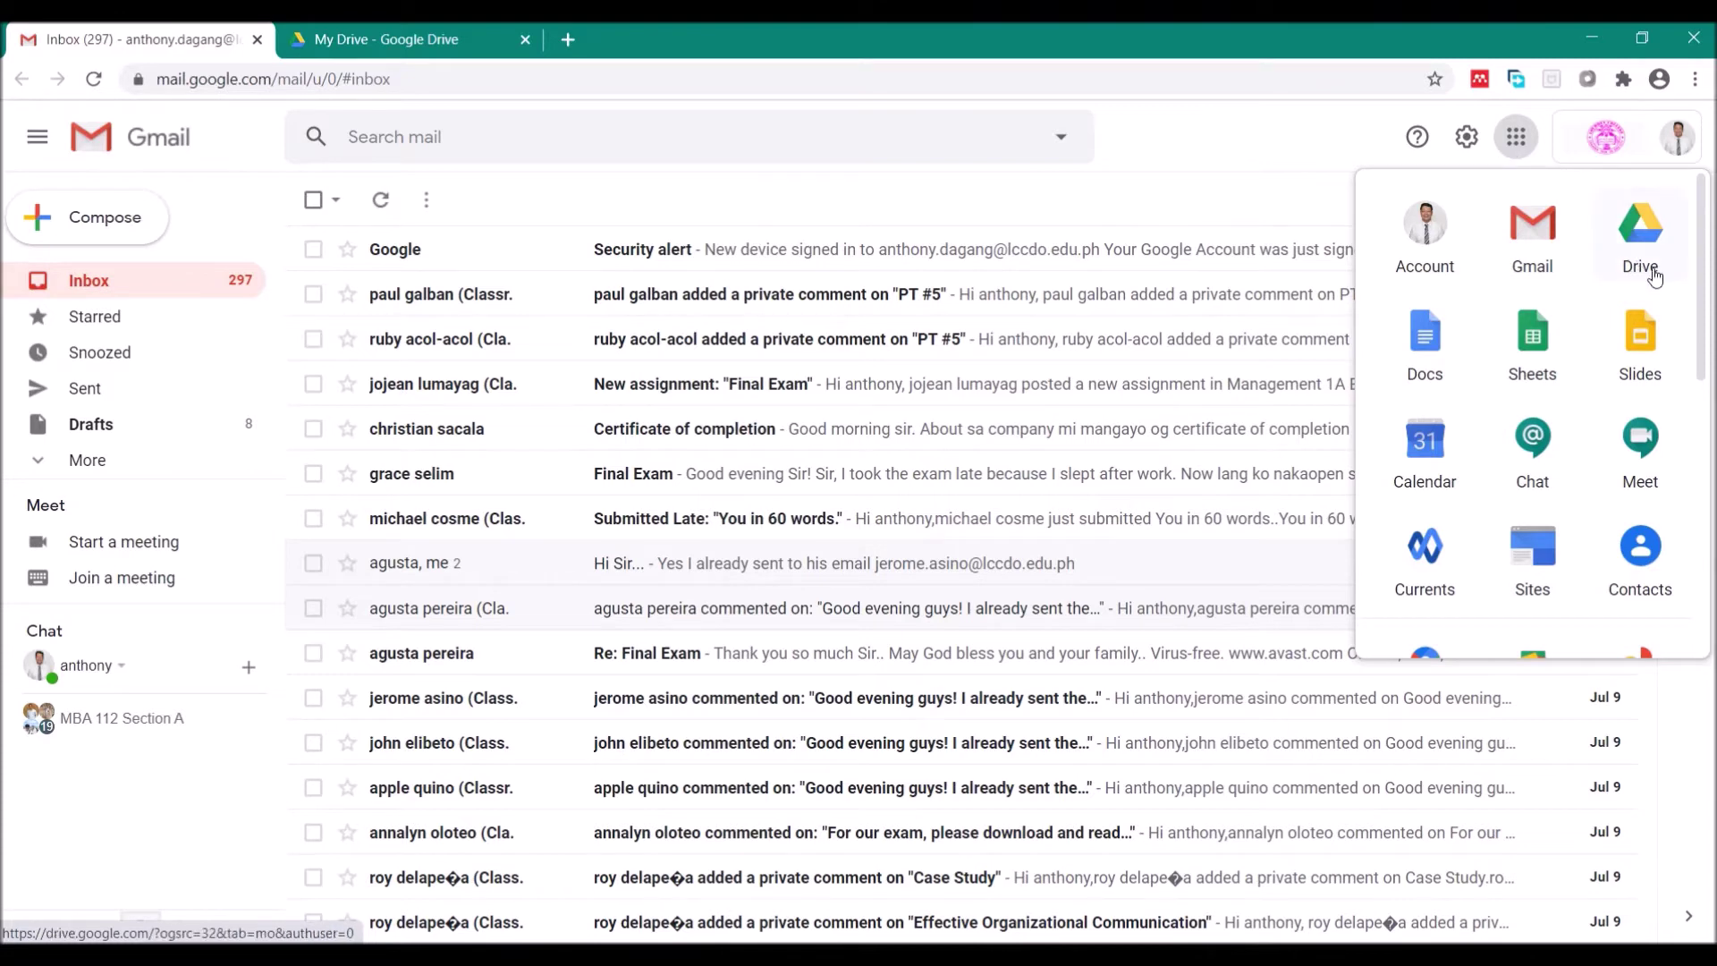
{"action": "left_click", "coordinate": [376, 49]}
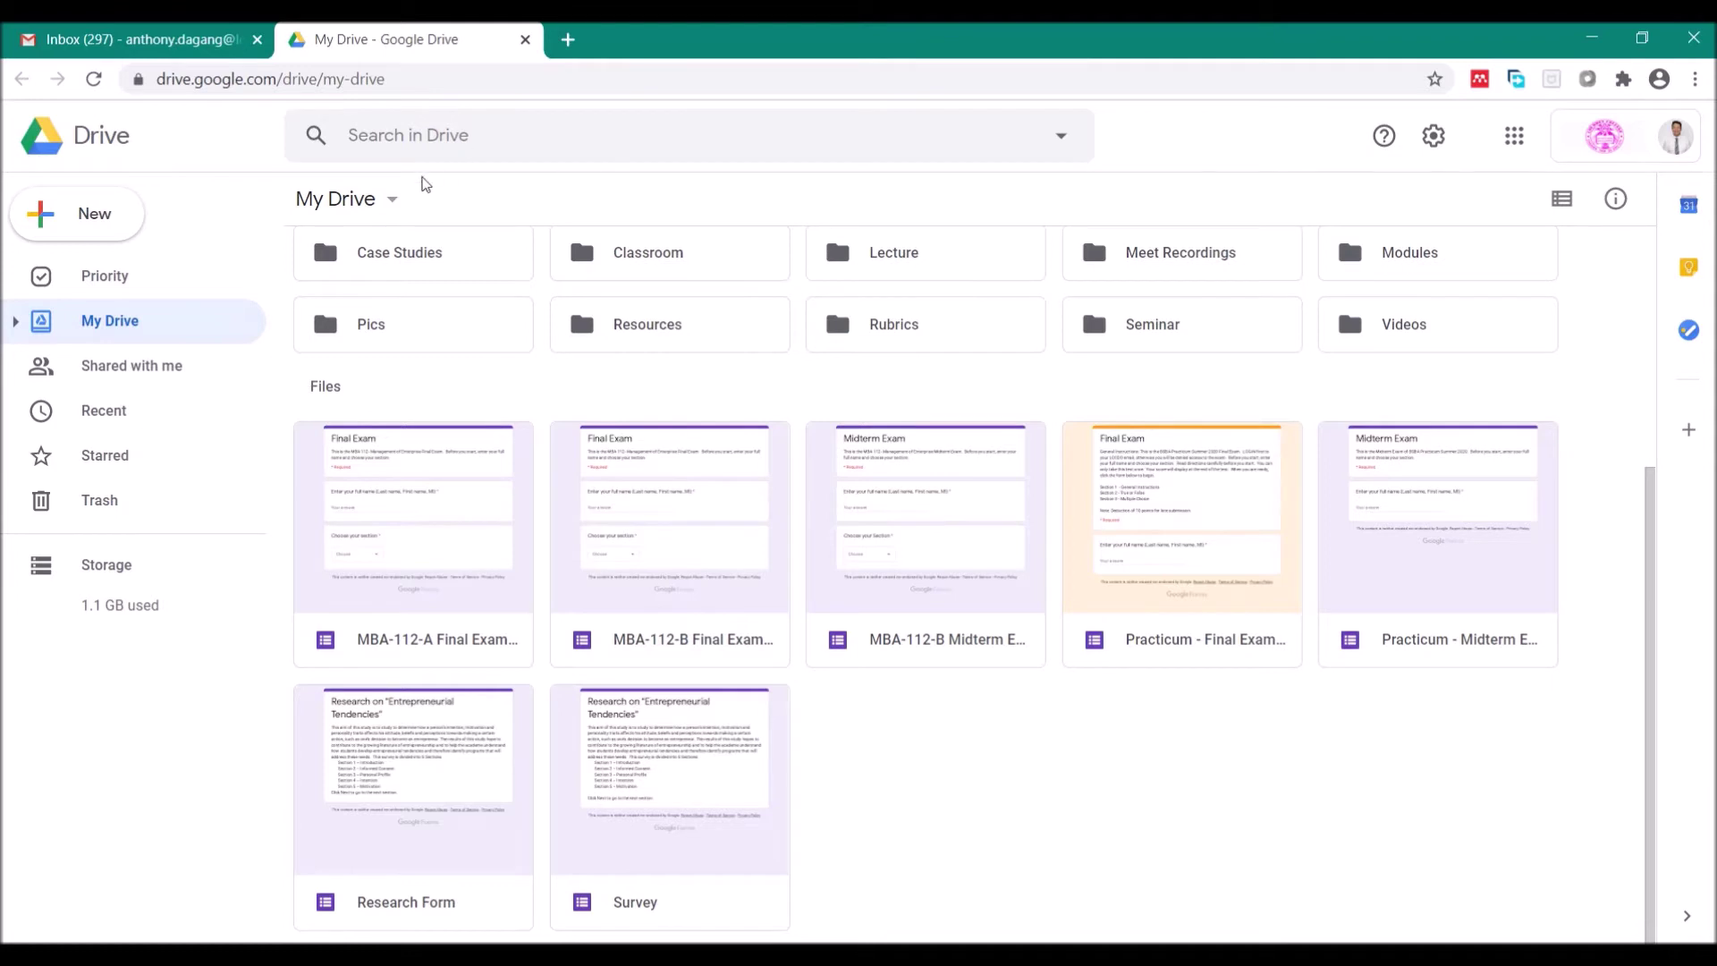
Create a new blank Google Form from My Drive's new-item menu under More
{"action": "left_click", "coordinate": [387, 204]}
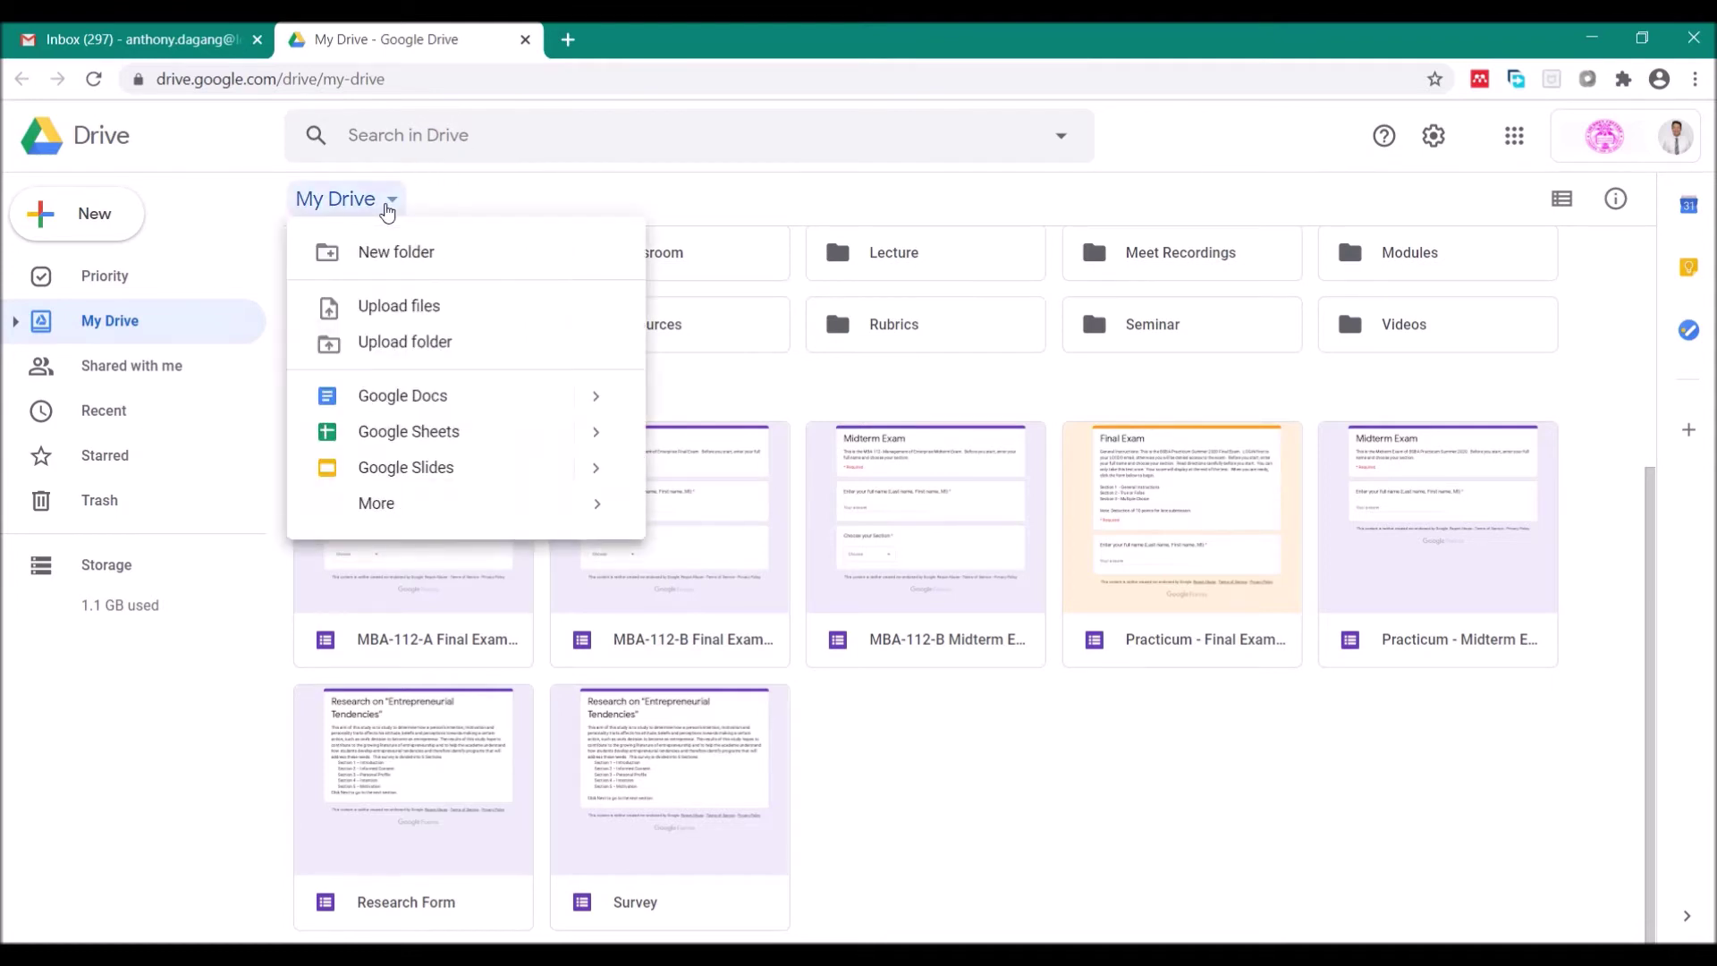
{"action": "mouse_move", "coordinate": [596, 510]}
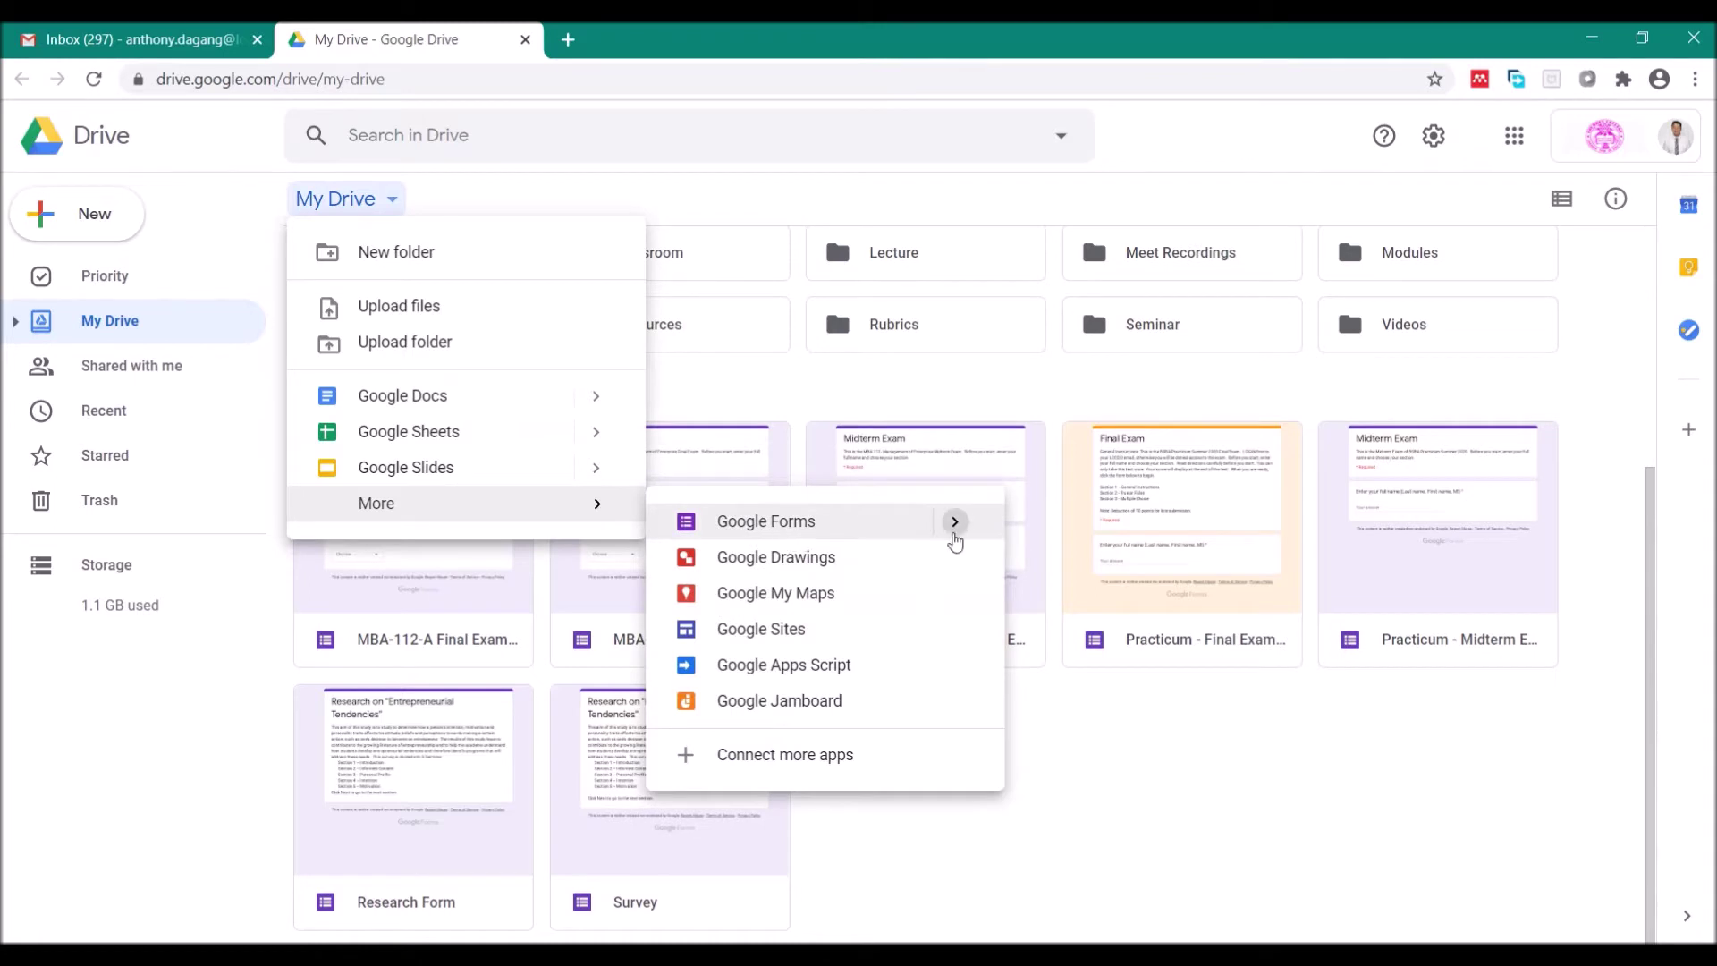
{"action": "mouse_move", "coordinate": [955, 533]}
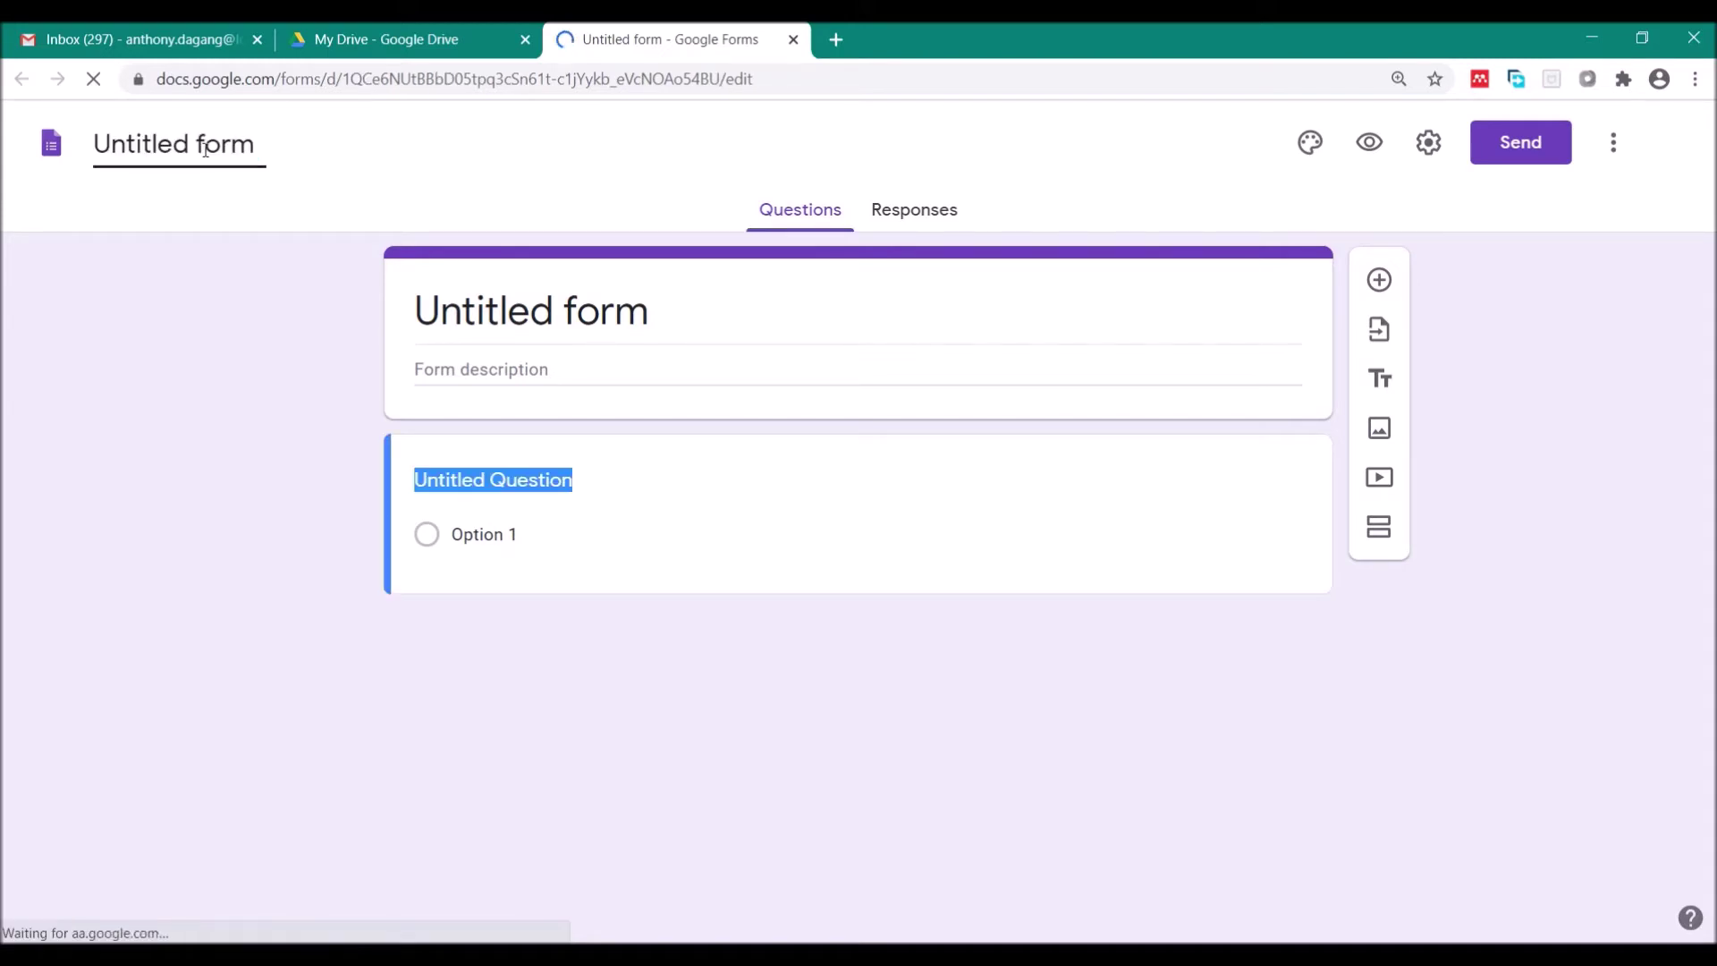
Rename the Untitled form file to 'Research Survey'
{"action": "left_click", "coordinate": [204, 150]}
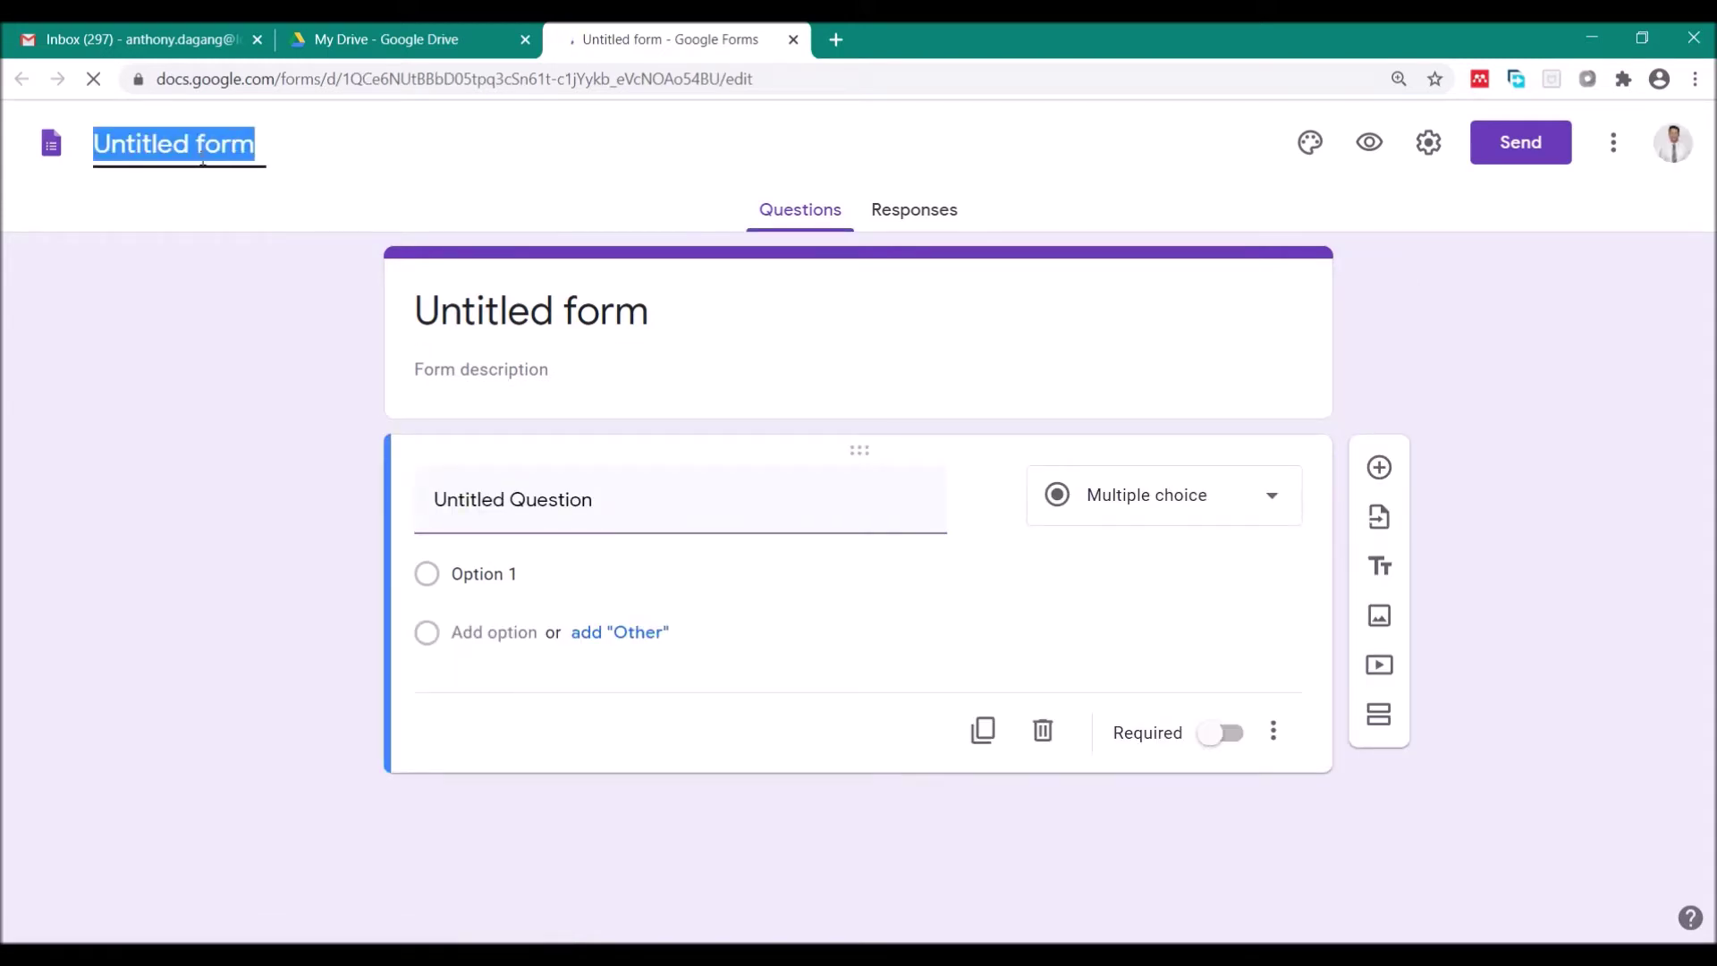
{"action": "type", "text": "Rese"}
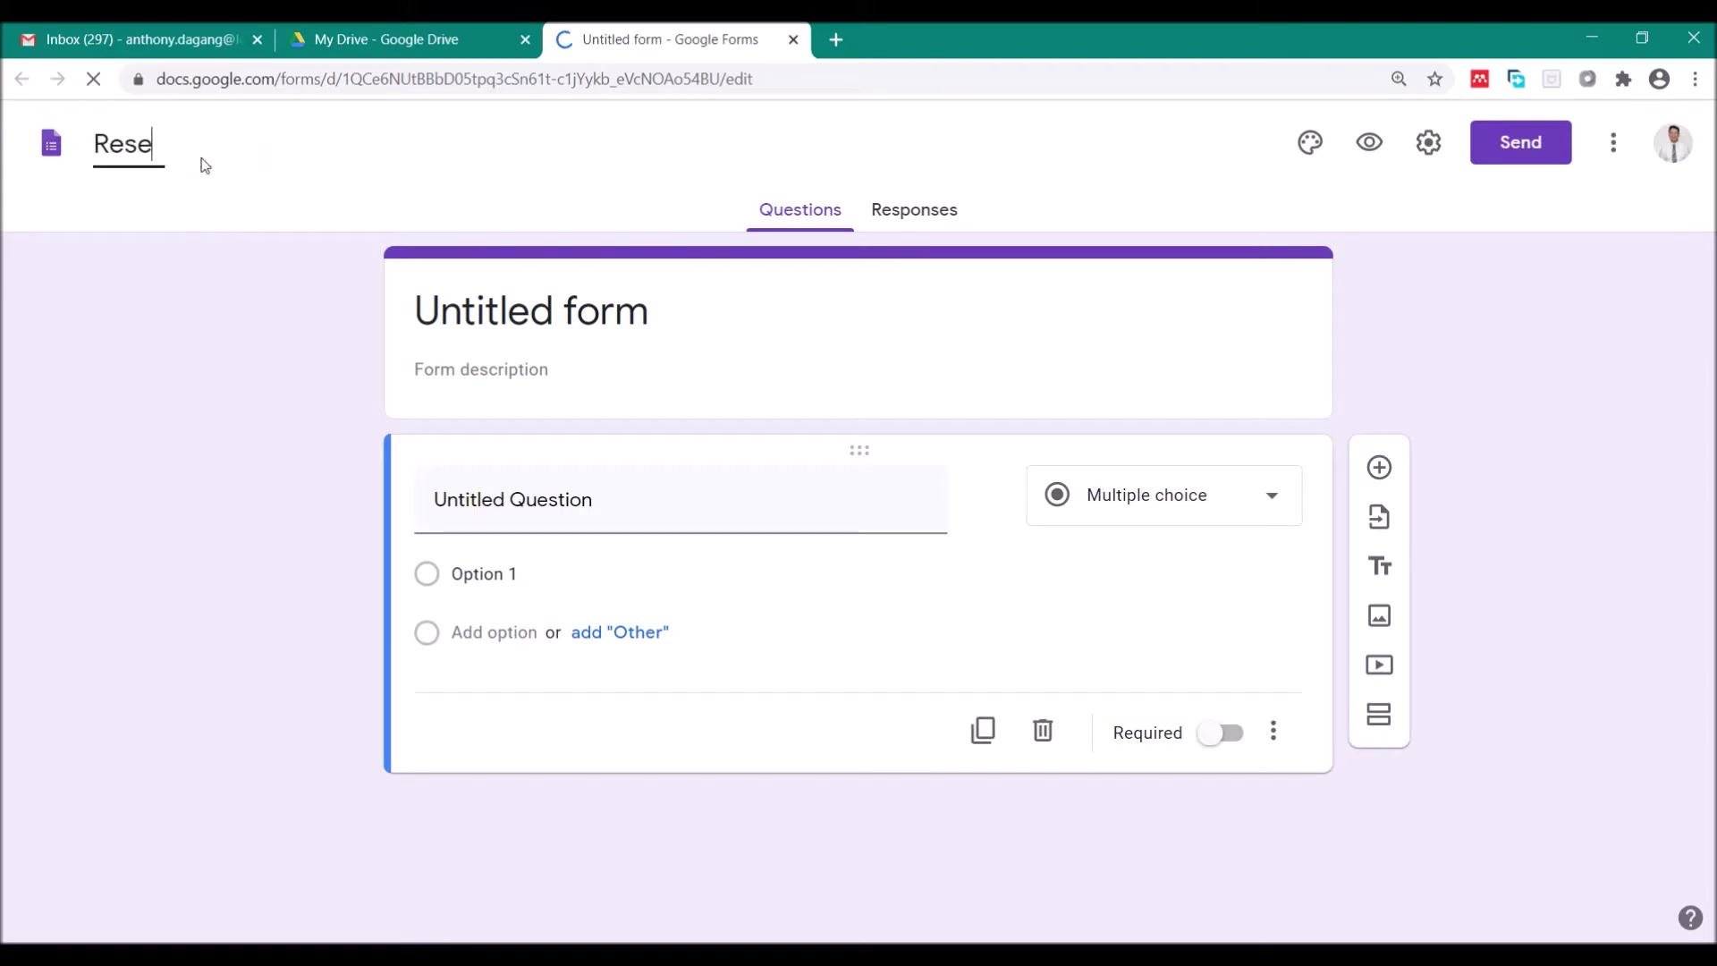
{"action": "type", "text": "arch Survey"}
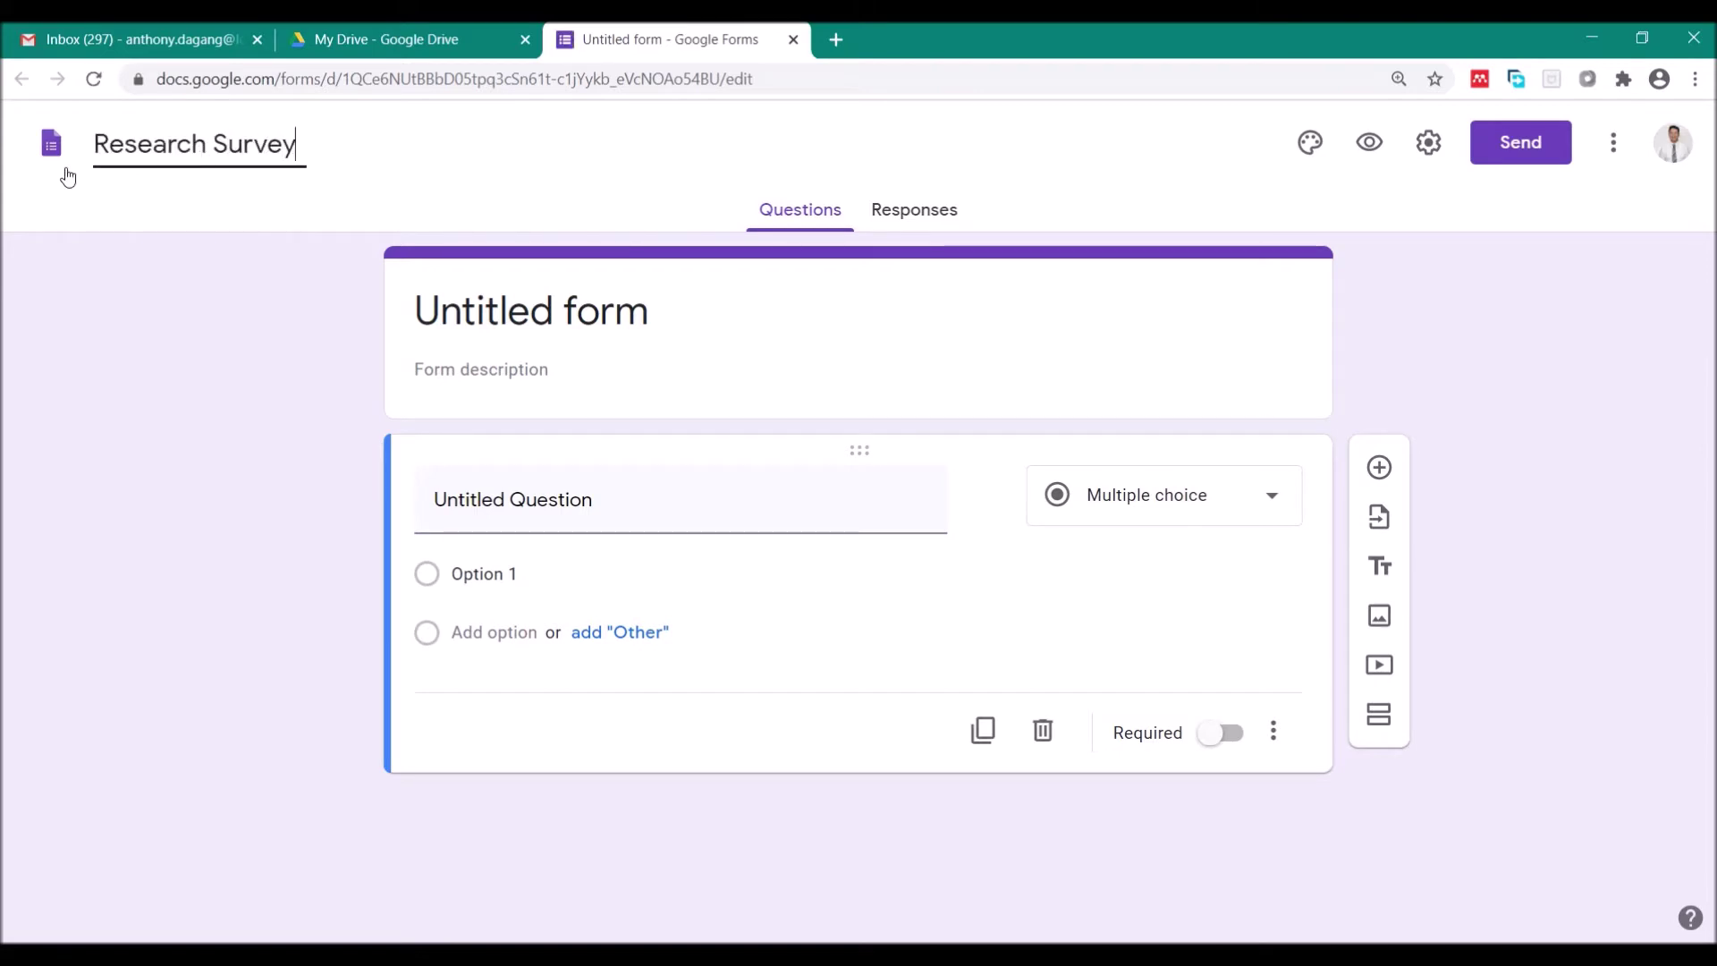
{"action": "left_click_drag", "start_coordinate": [95, 144], "coordinate": [296, 141]}
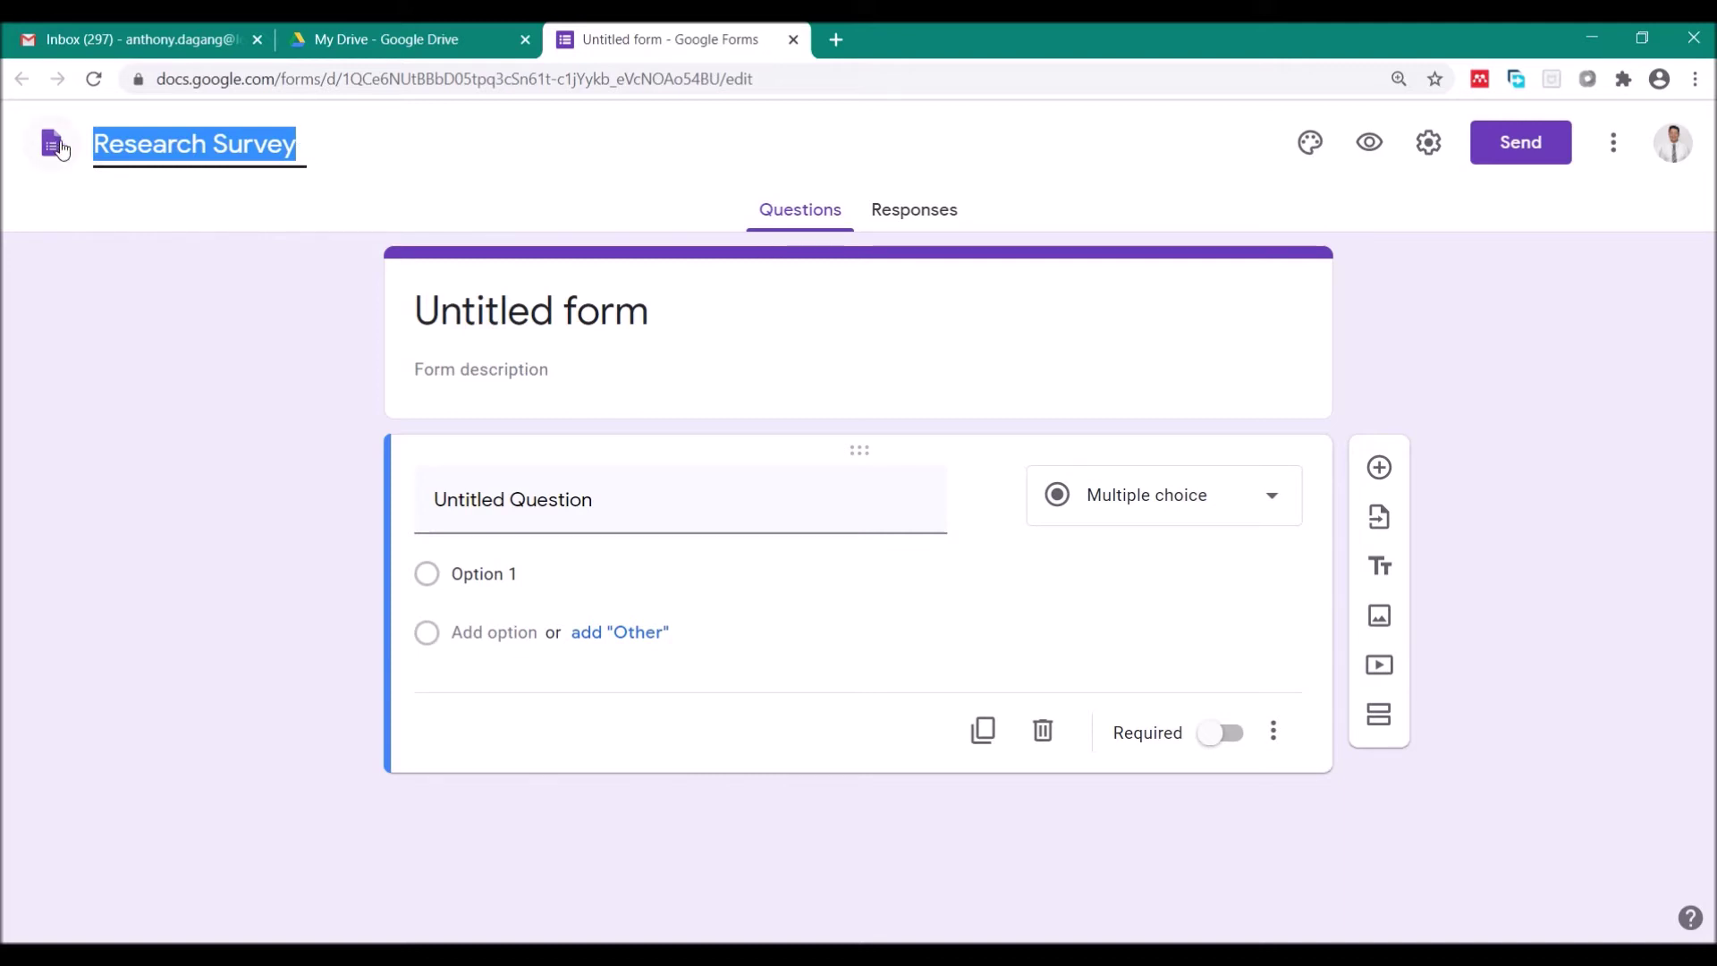
{"action": "left_click_drag", "start_coordinate": [297, 139], "coordinate": [203, 145]}
{"action": "left_click", "coordinate": [331, 146]}
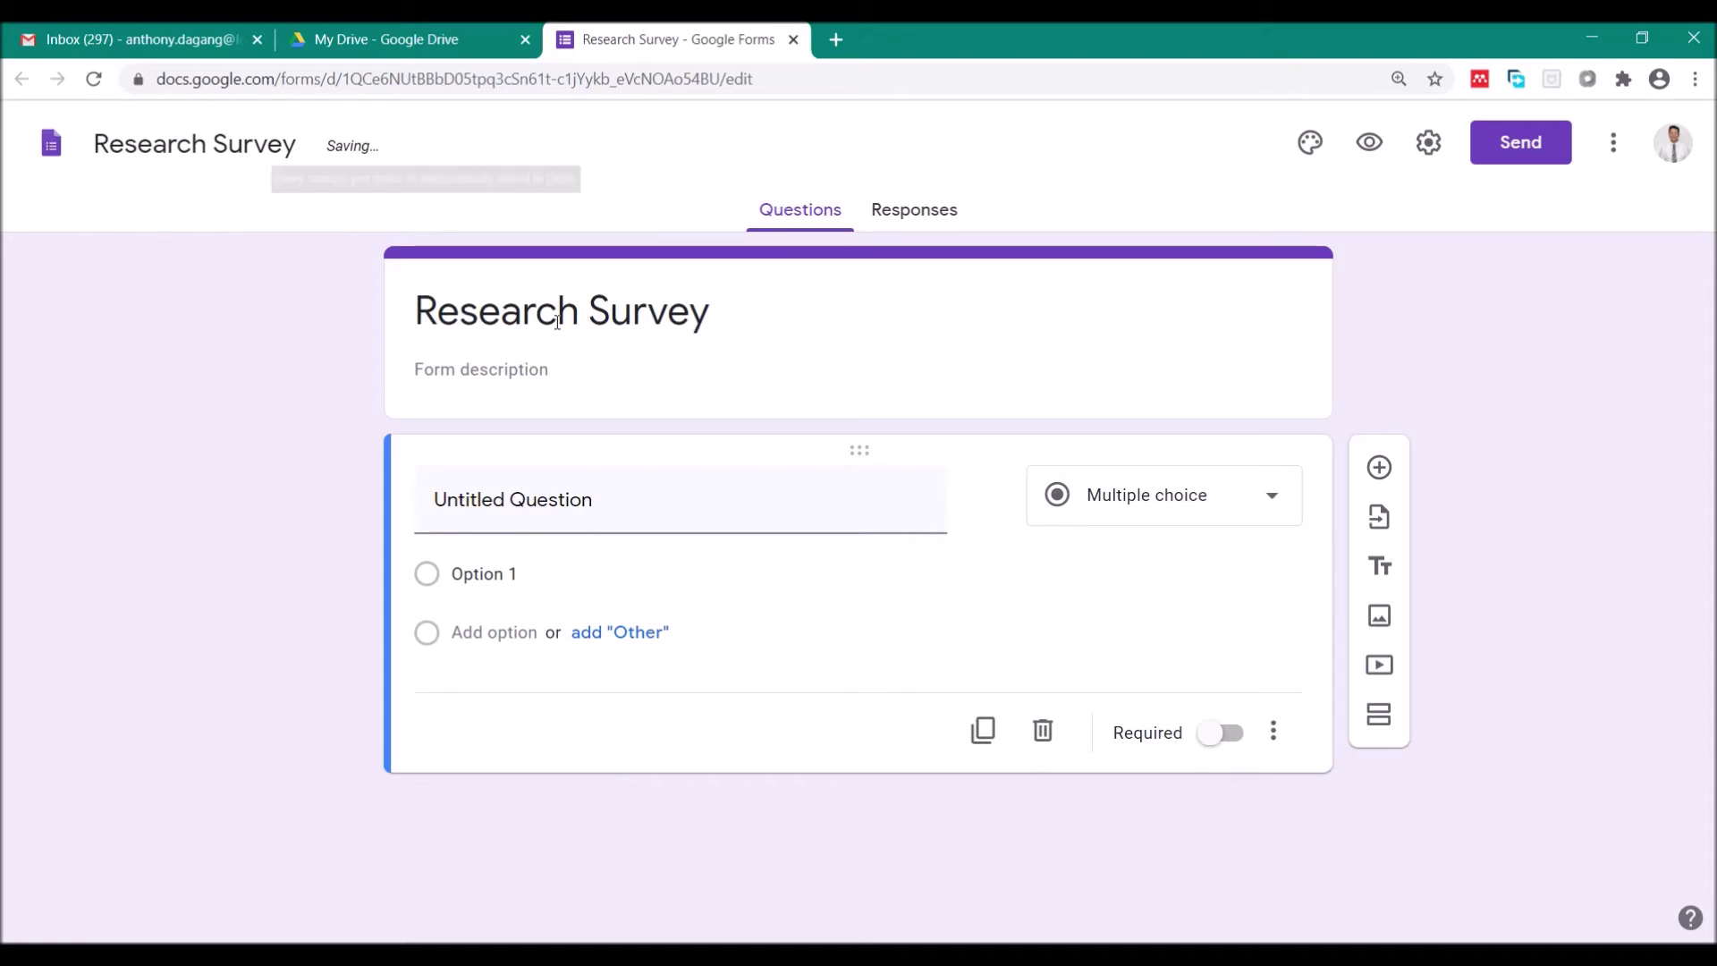
Replace the form heading with Research on "Entrepreneurial Tendencies", fixing typing slips along the way
{"action": "triple_click", "coordinate": [557, 322]}
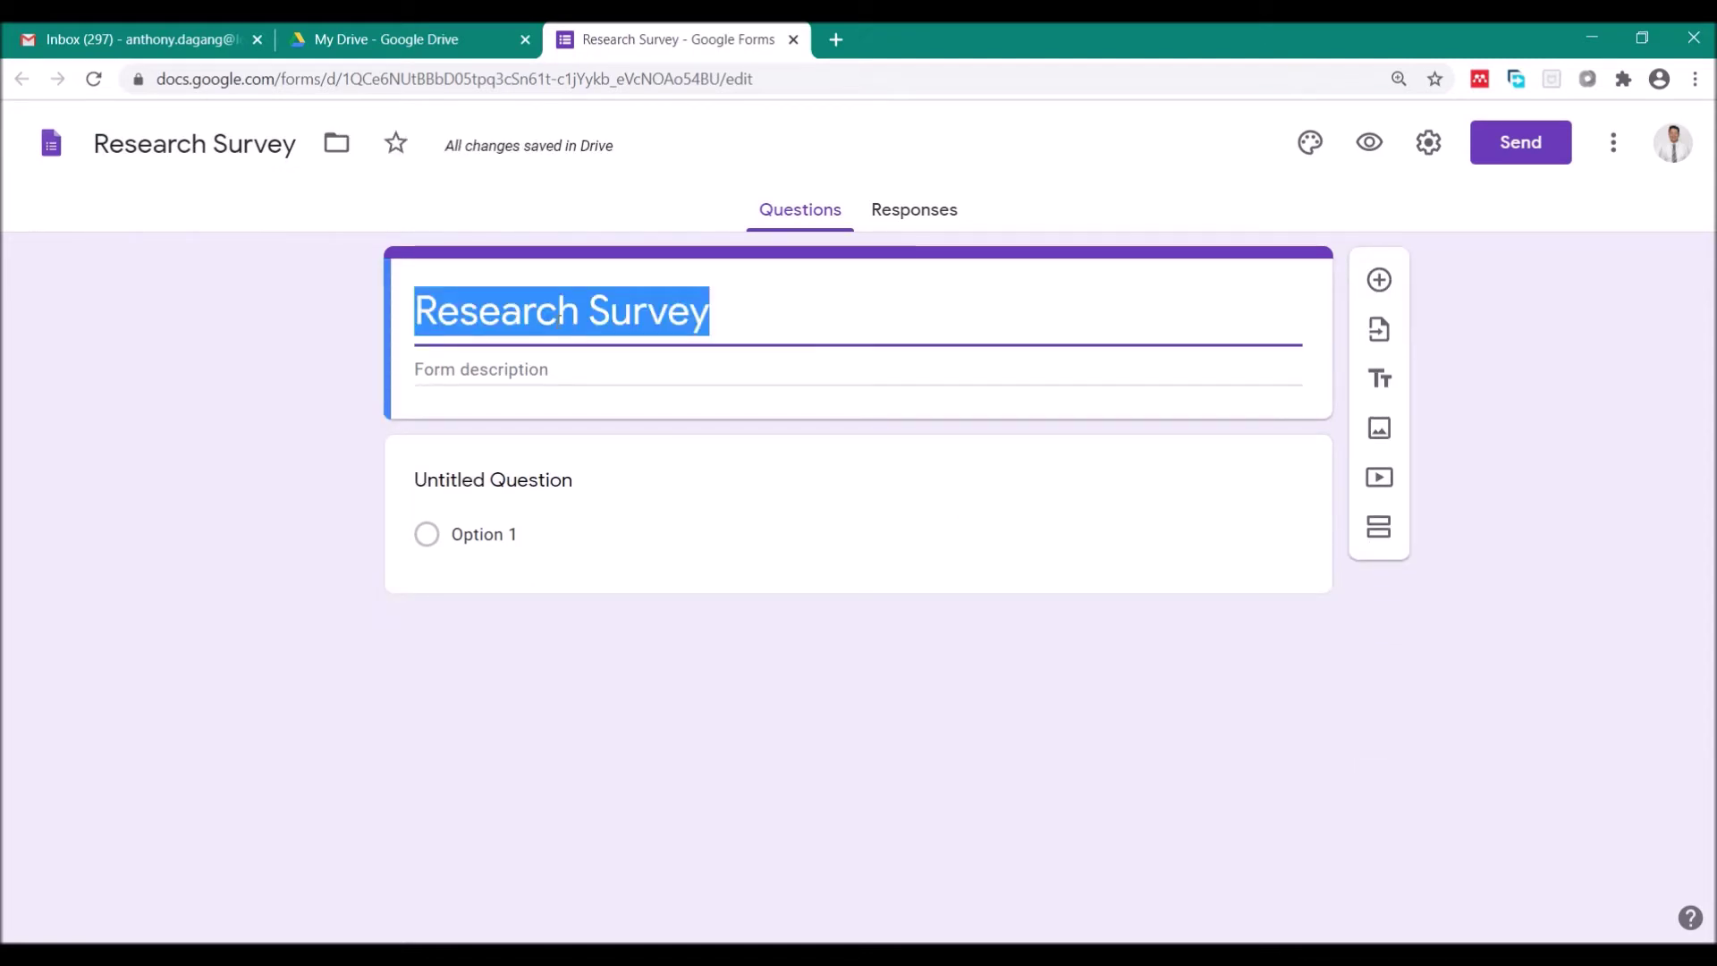
{"action": "type", "text": "Research "}
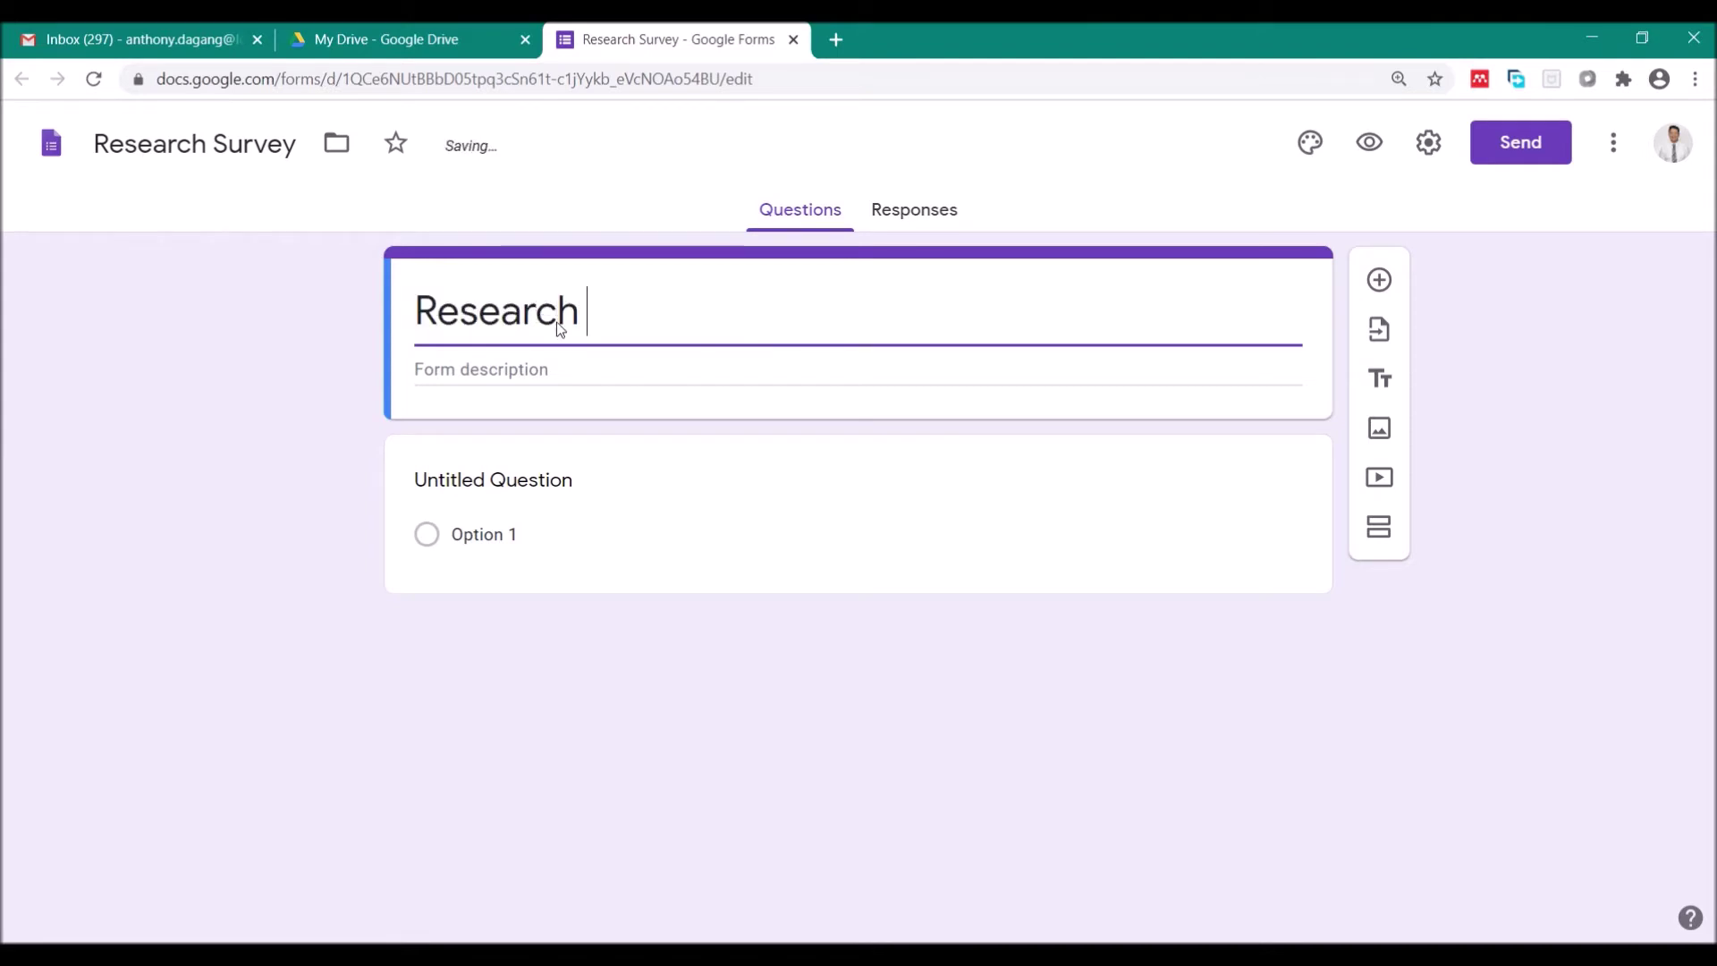
{"action": "type", "text": "on :Ent"}
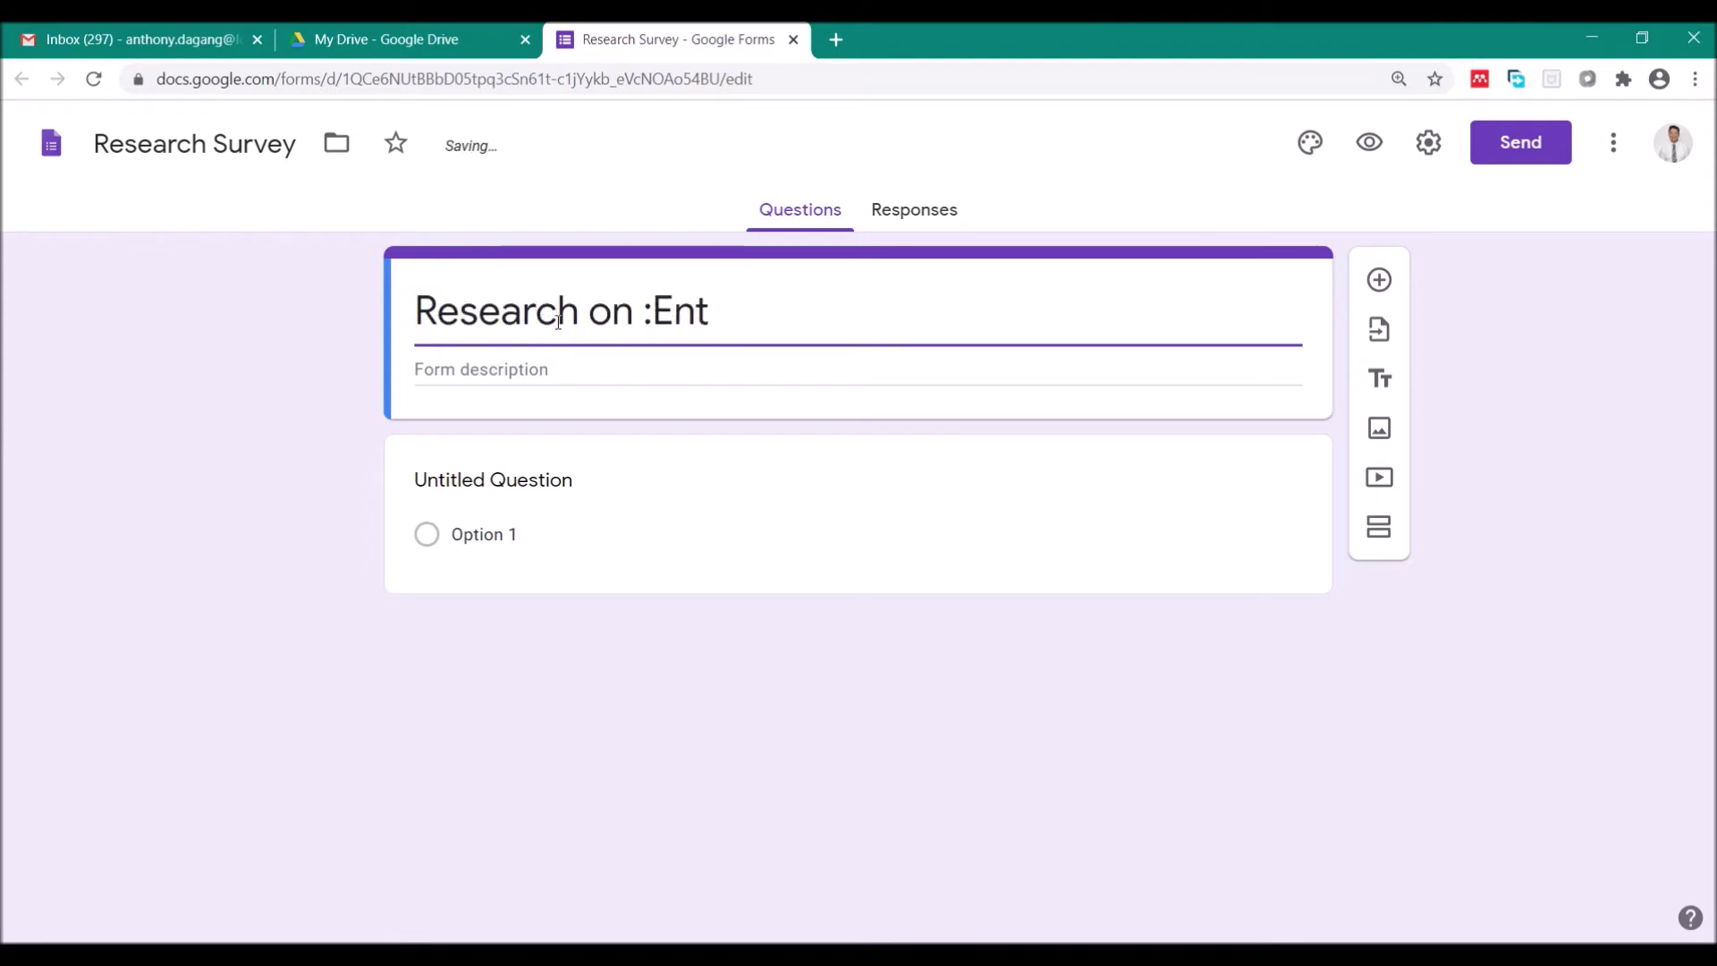
{"action": "key", "text": "BackSpace"}
{"action": "key", "text": "BackSpace"}
{"action": "key", "text": "BackSpace"}
{"action": "key", "text": "BackSpace"}
{"action": "type", "text": "\"Em"}
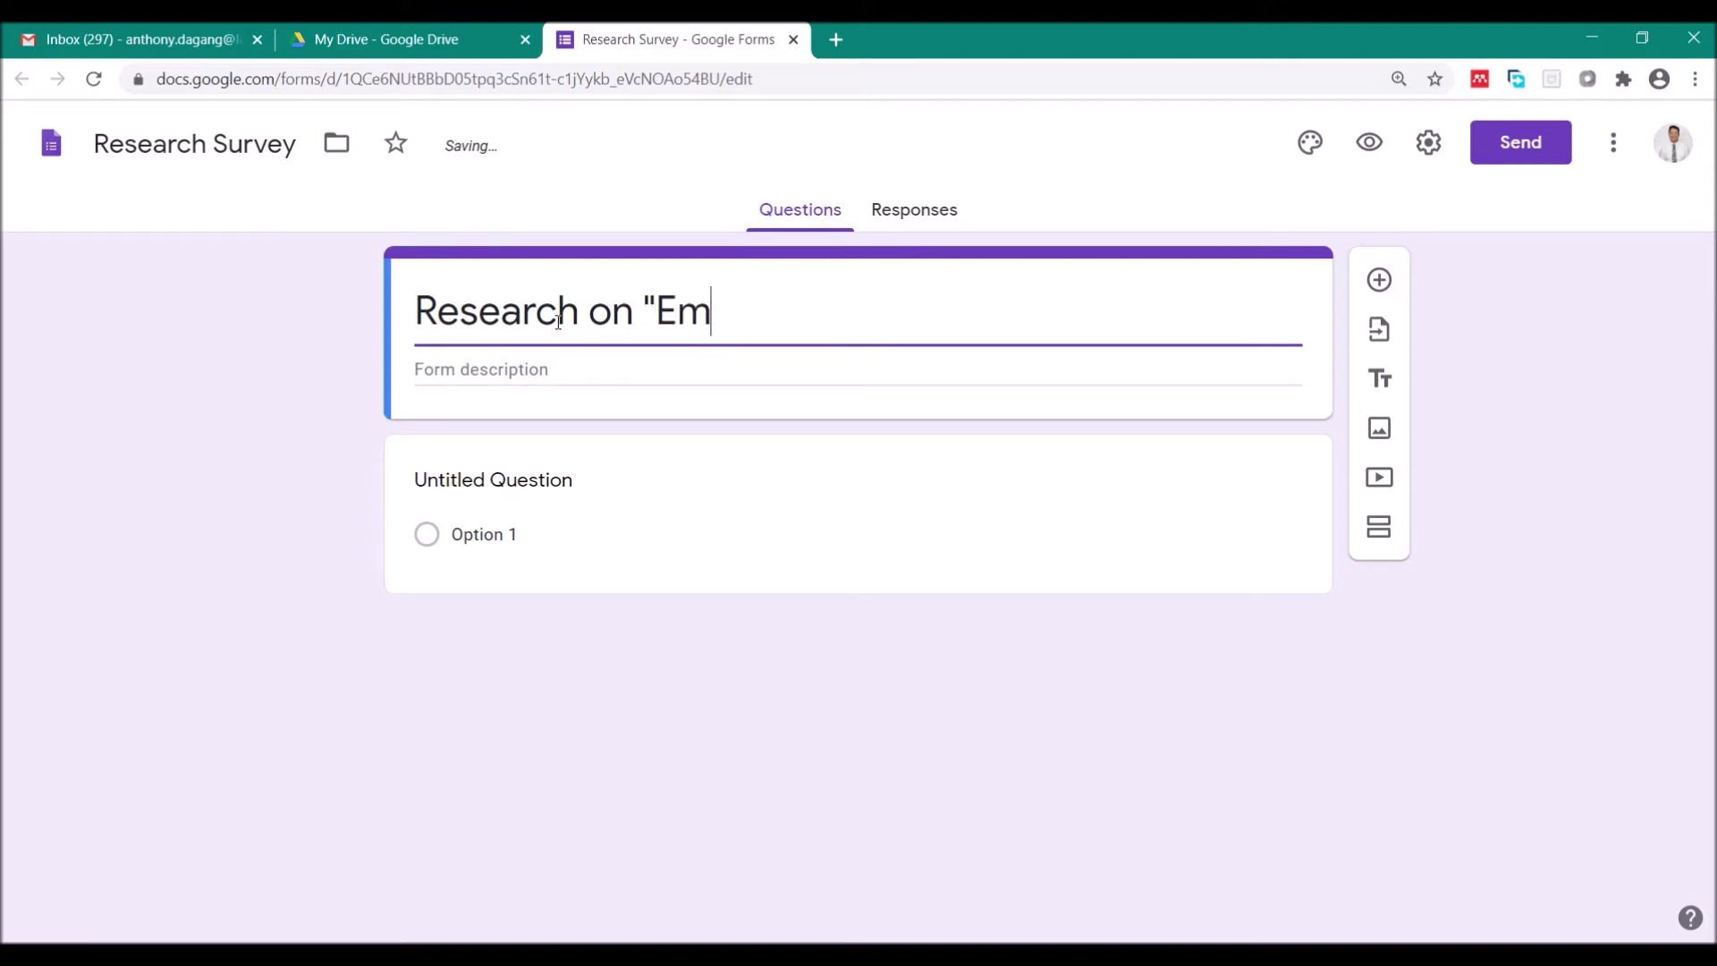
{"action": "key", "text": "BackSpace"}
{"action": "type", "text": "ntereprene"}
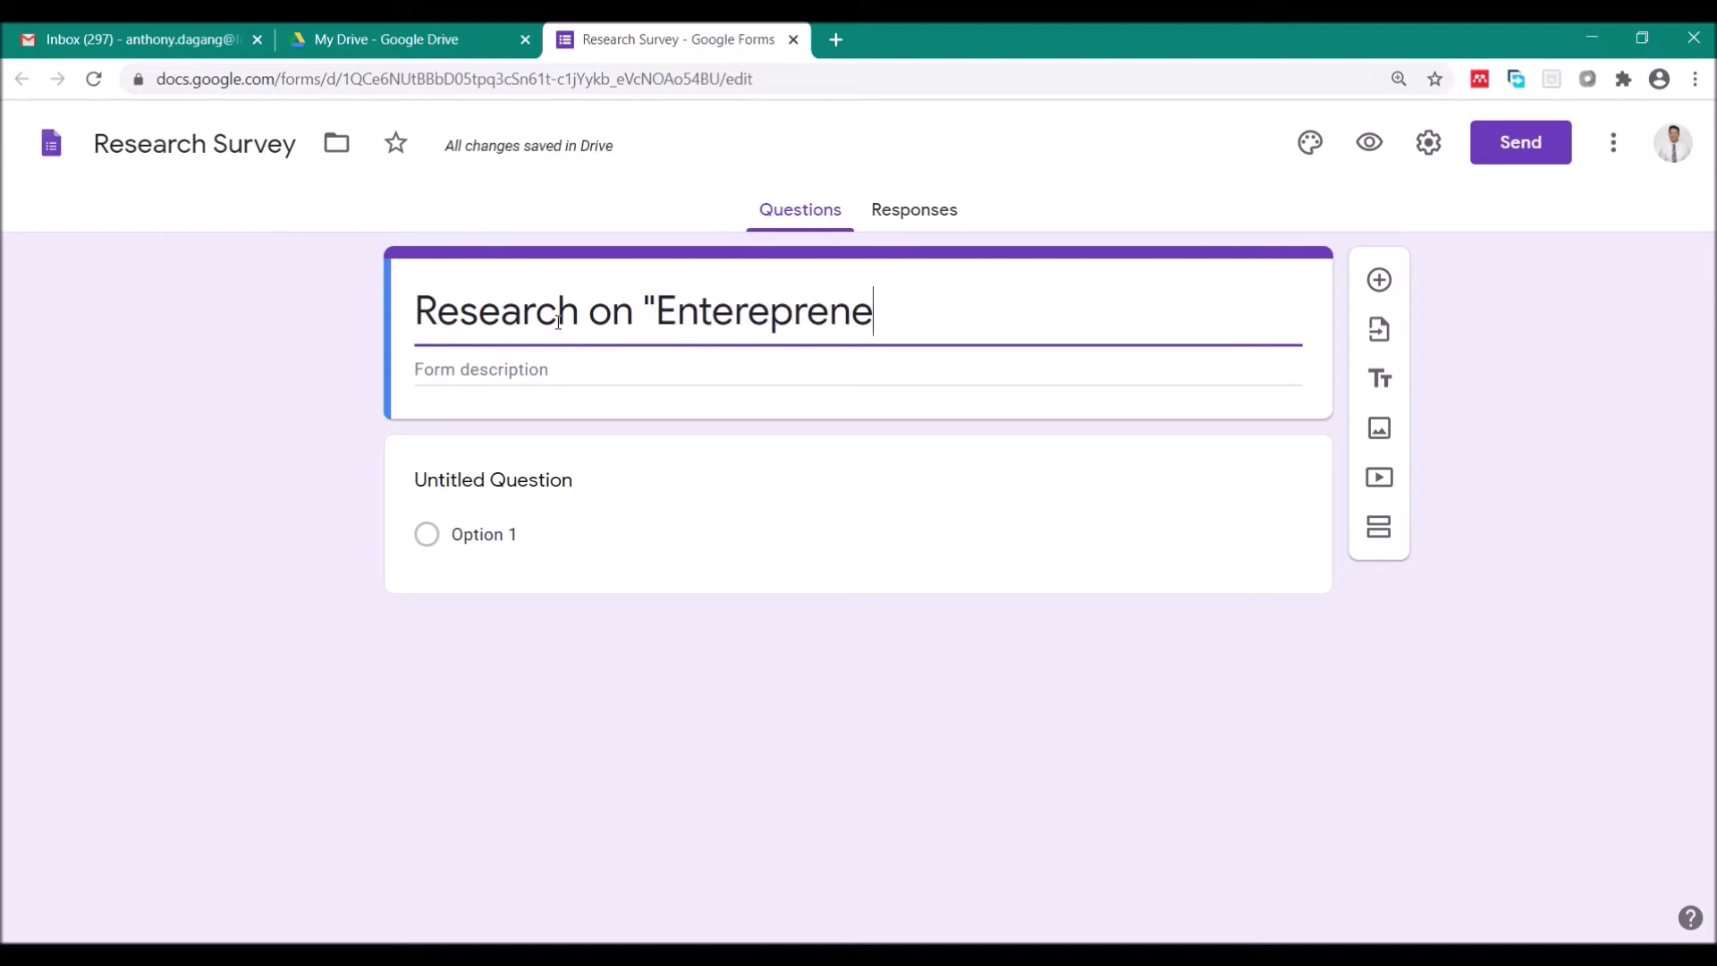
{"action": "type", "text": "urial "}
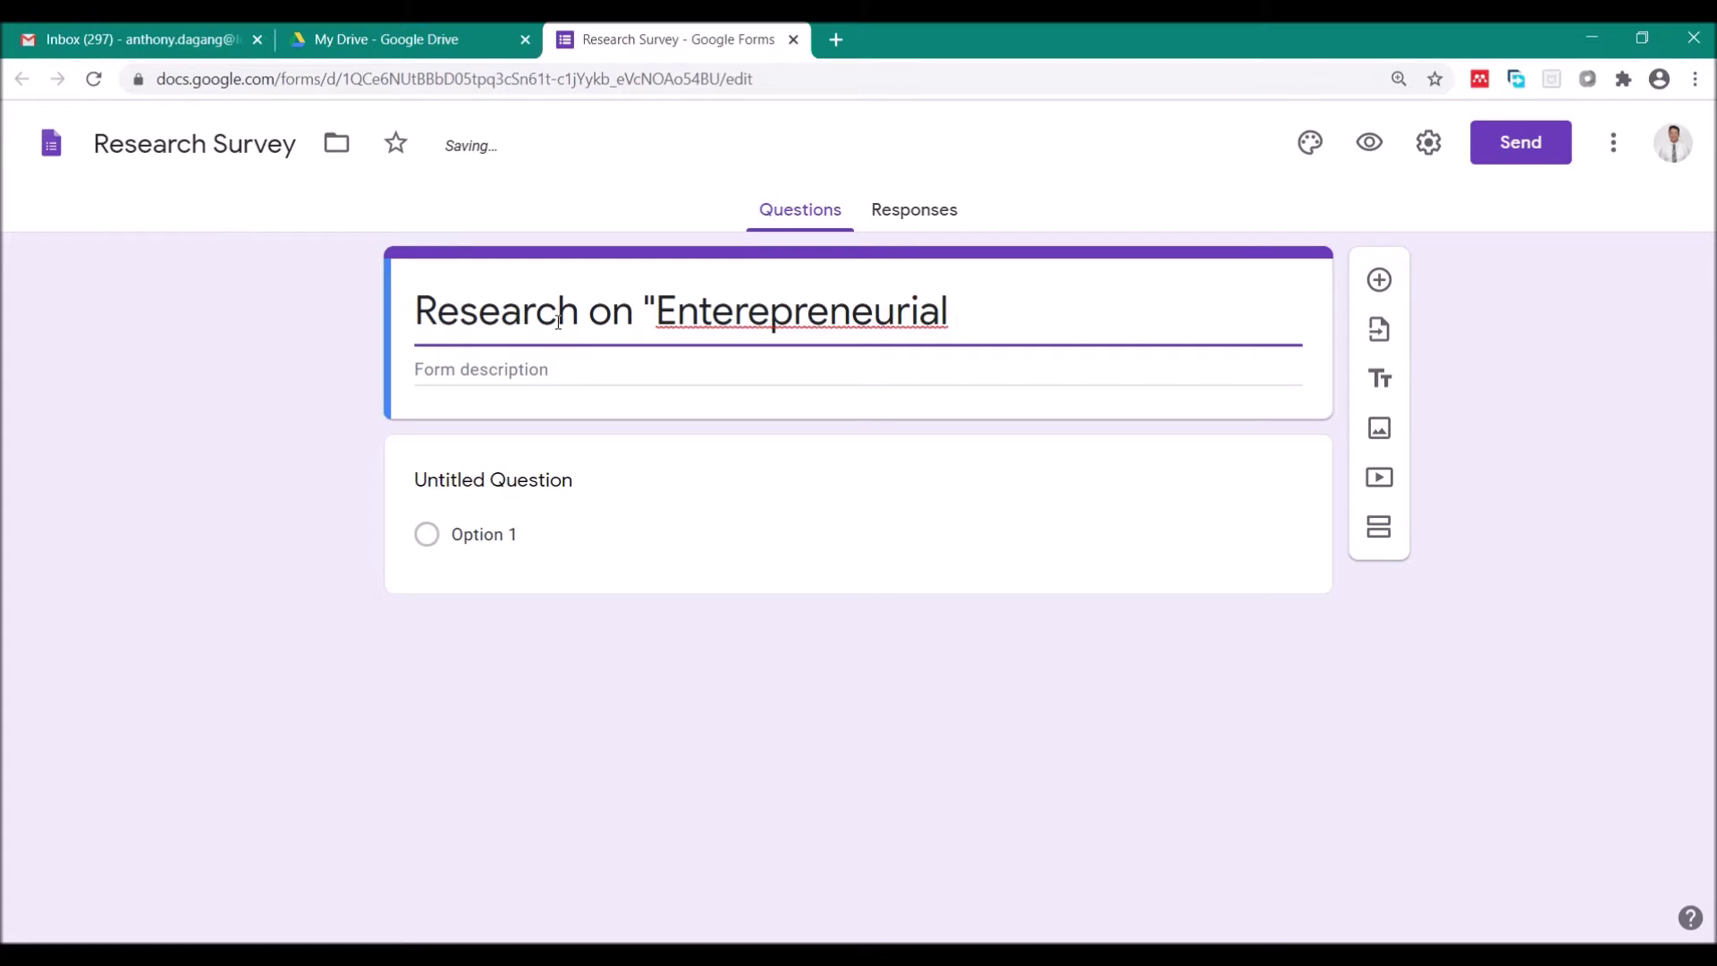
{"action": "type", "text": "Tendencies\""}
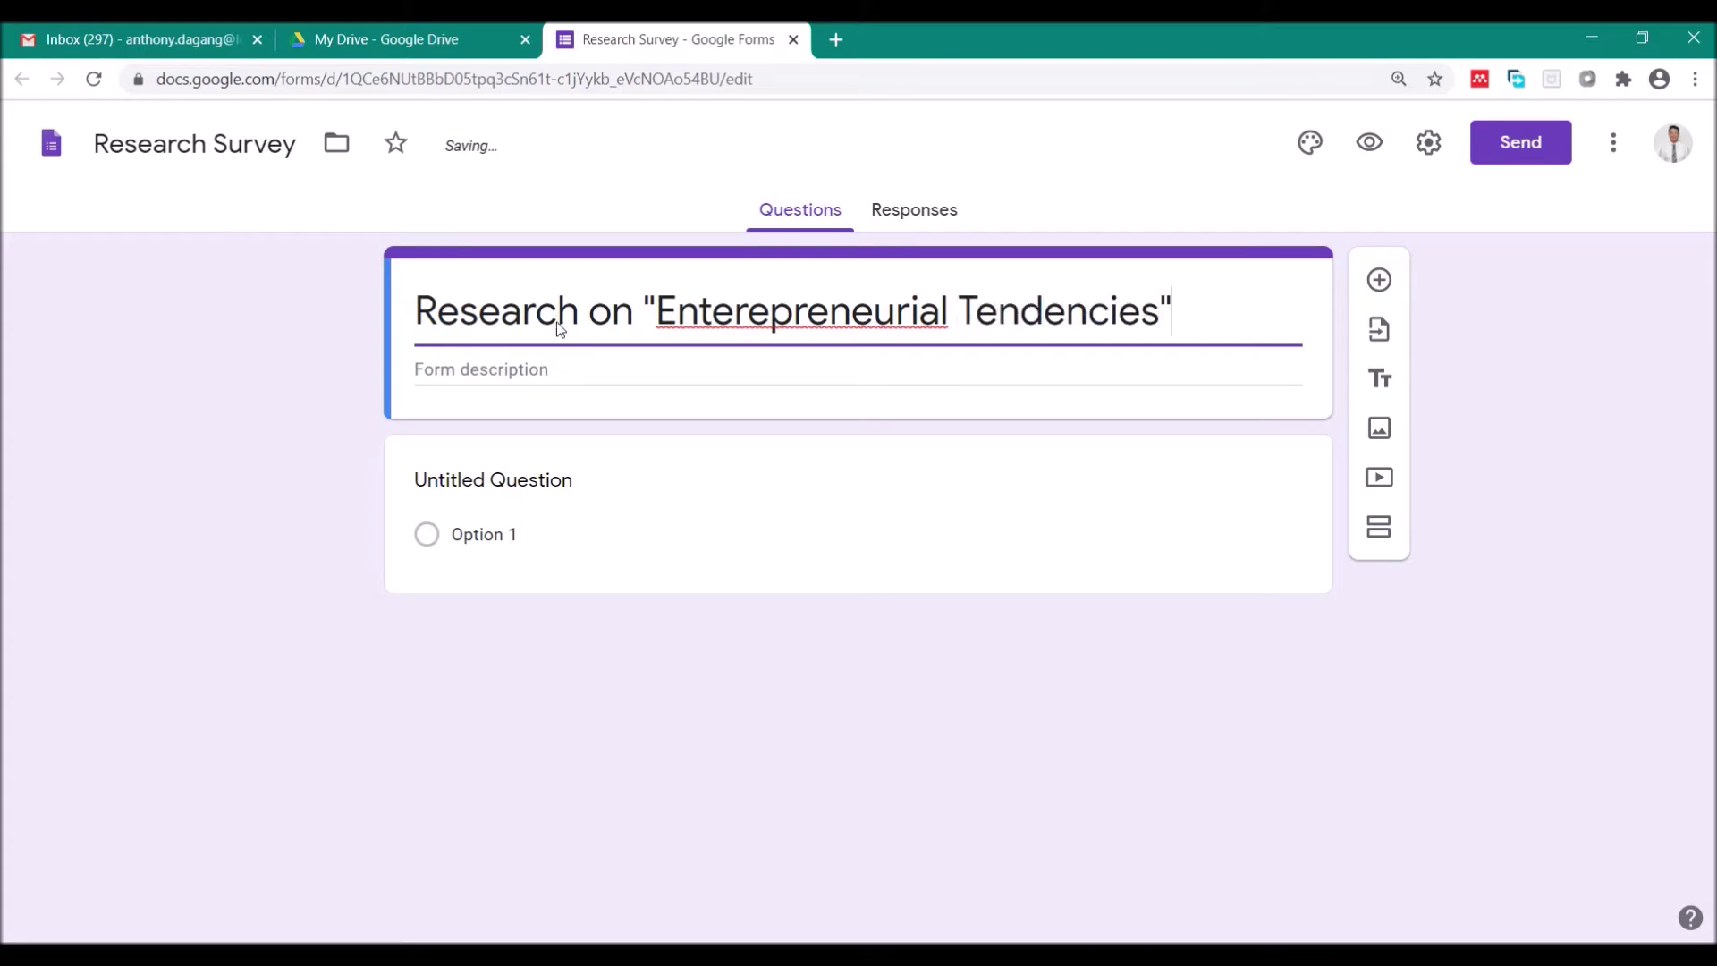
Correct the misspelled 'Enterepreneurial' to 'Entrepreneurial' and return to the Word questionnaire
{"action": "right_click", "coordinate": [793, 320]}
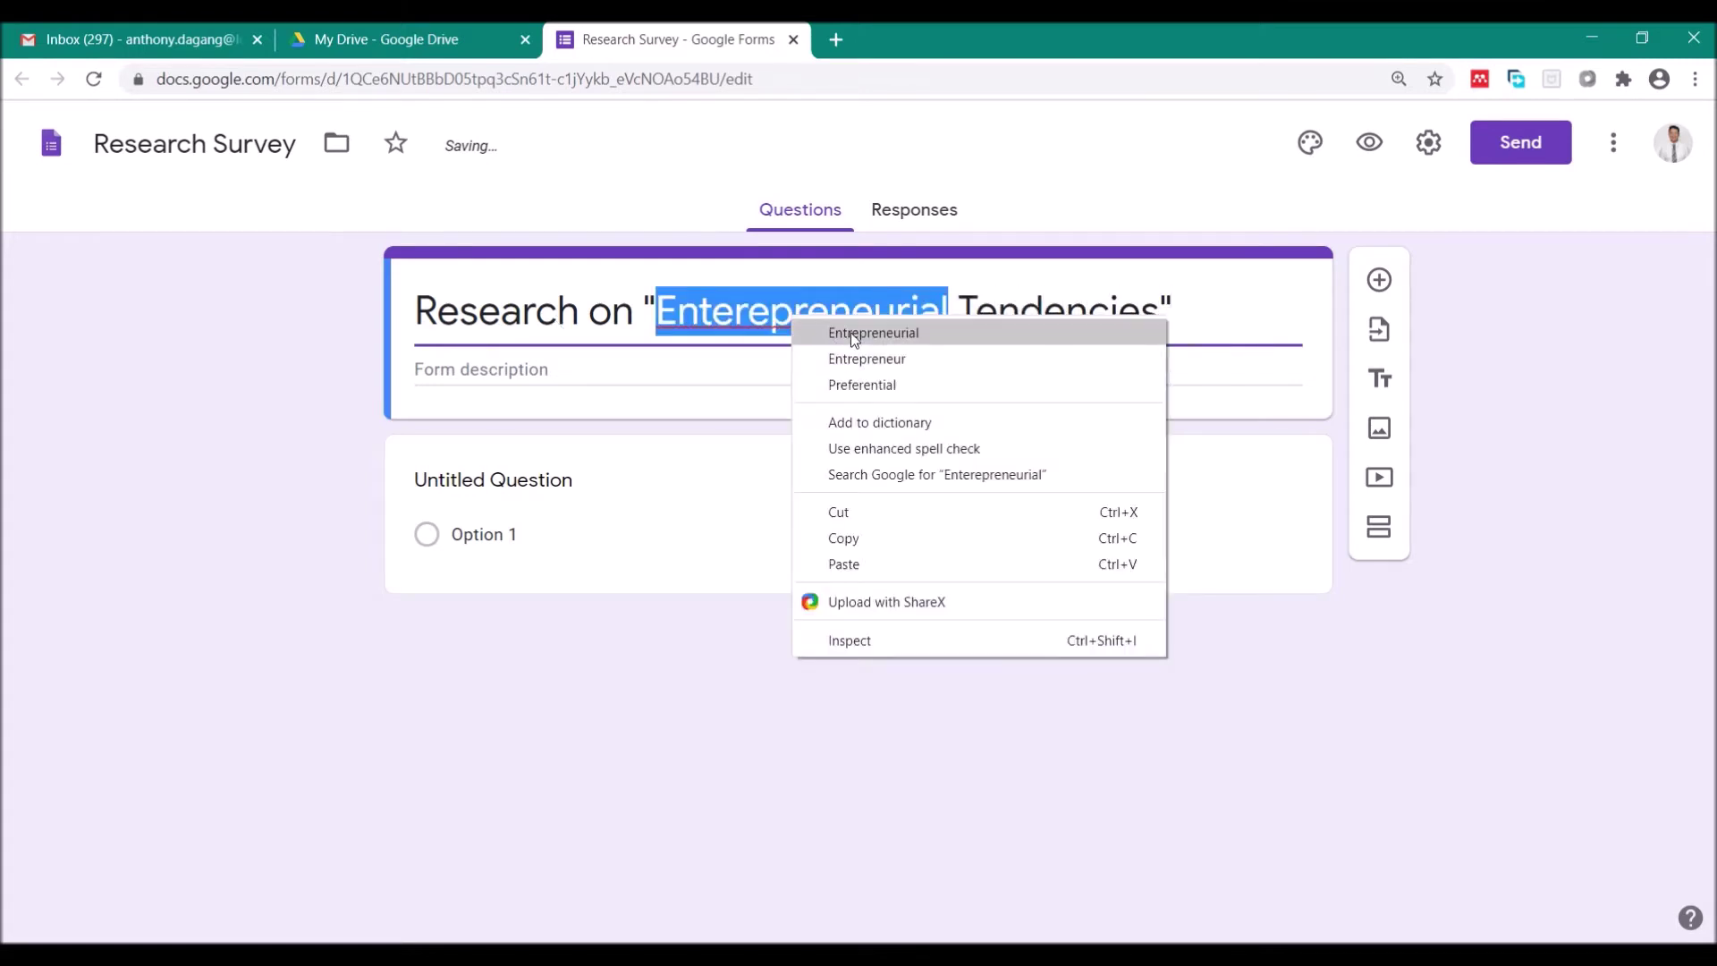
{"action": "left_click", "coordinate": [855, 336]}
{"action": "left_click", "coordinate": [579, 368]}
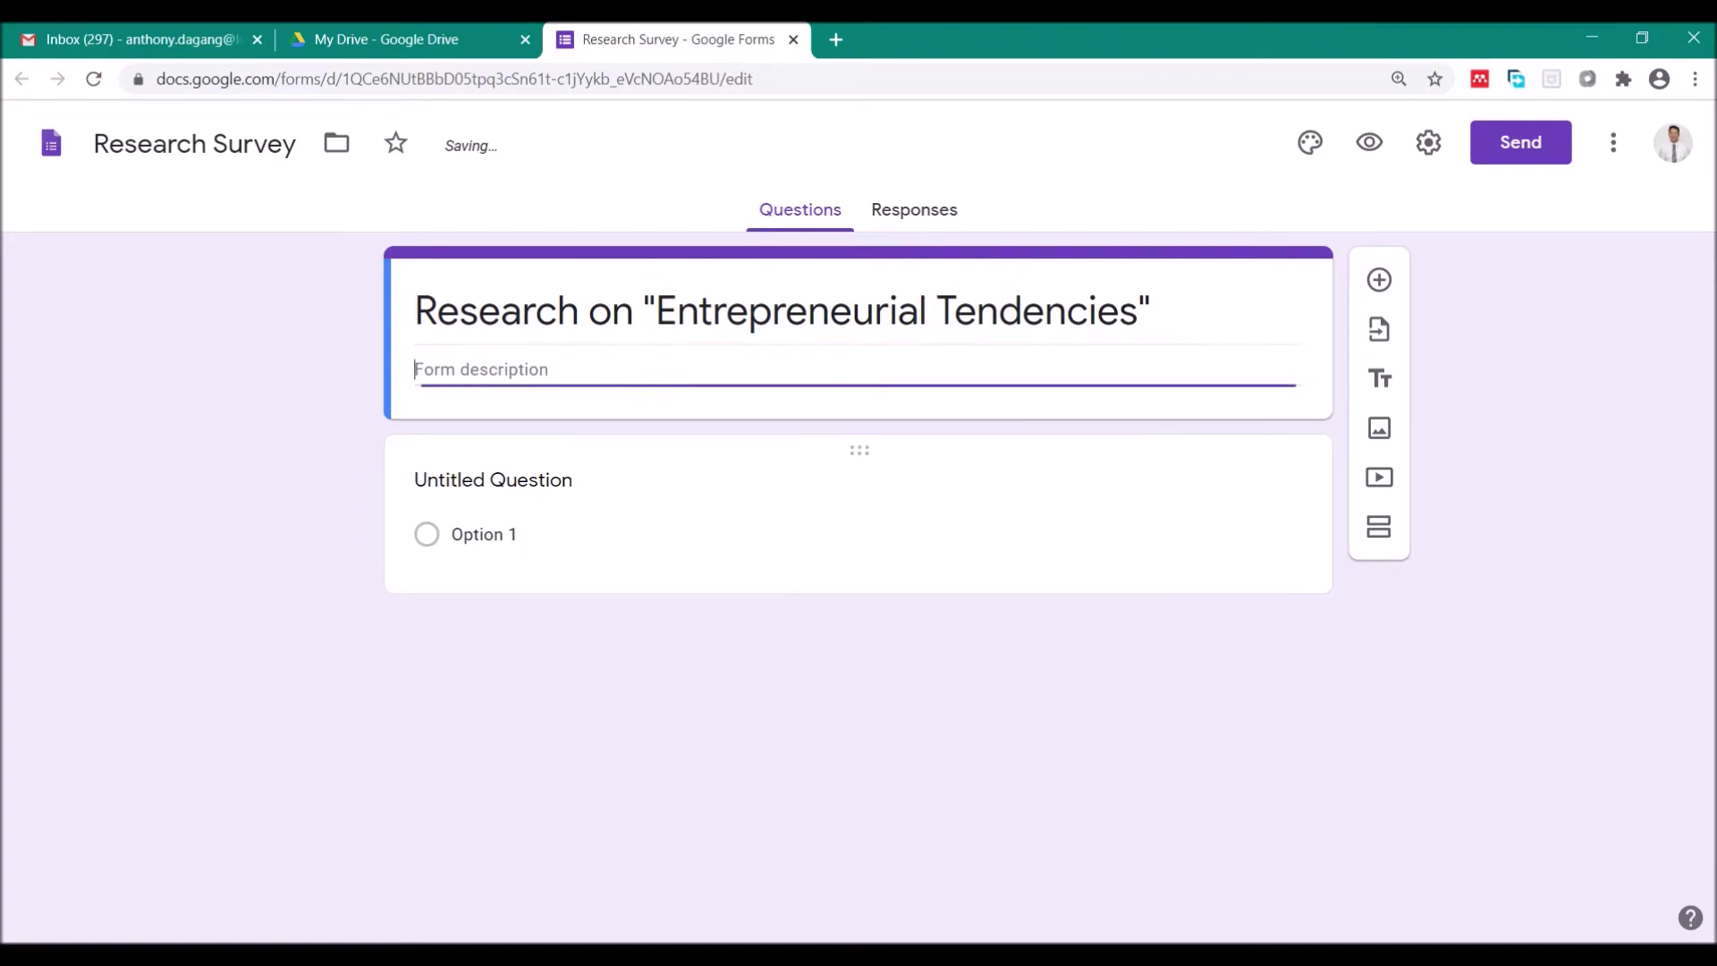
{"action": "left_click", "coordinate": [631, 941]}
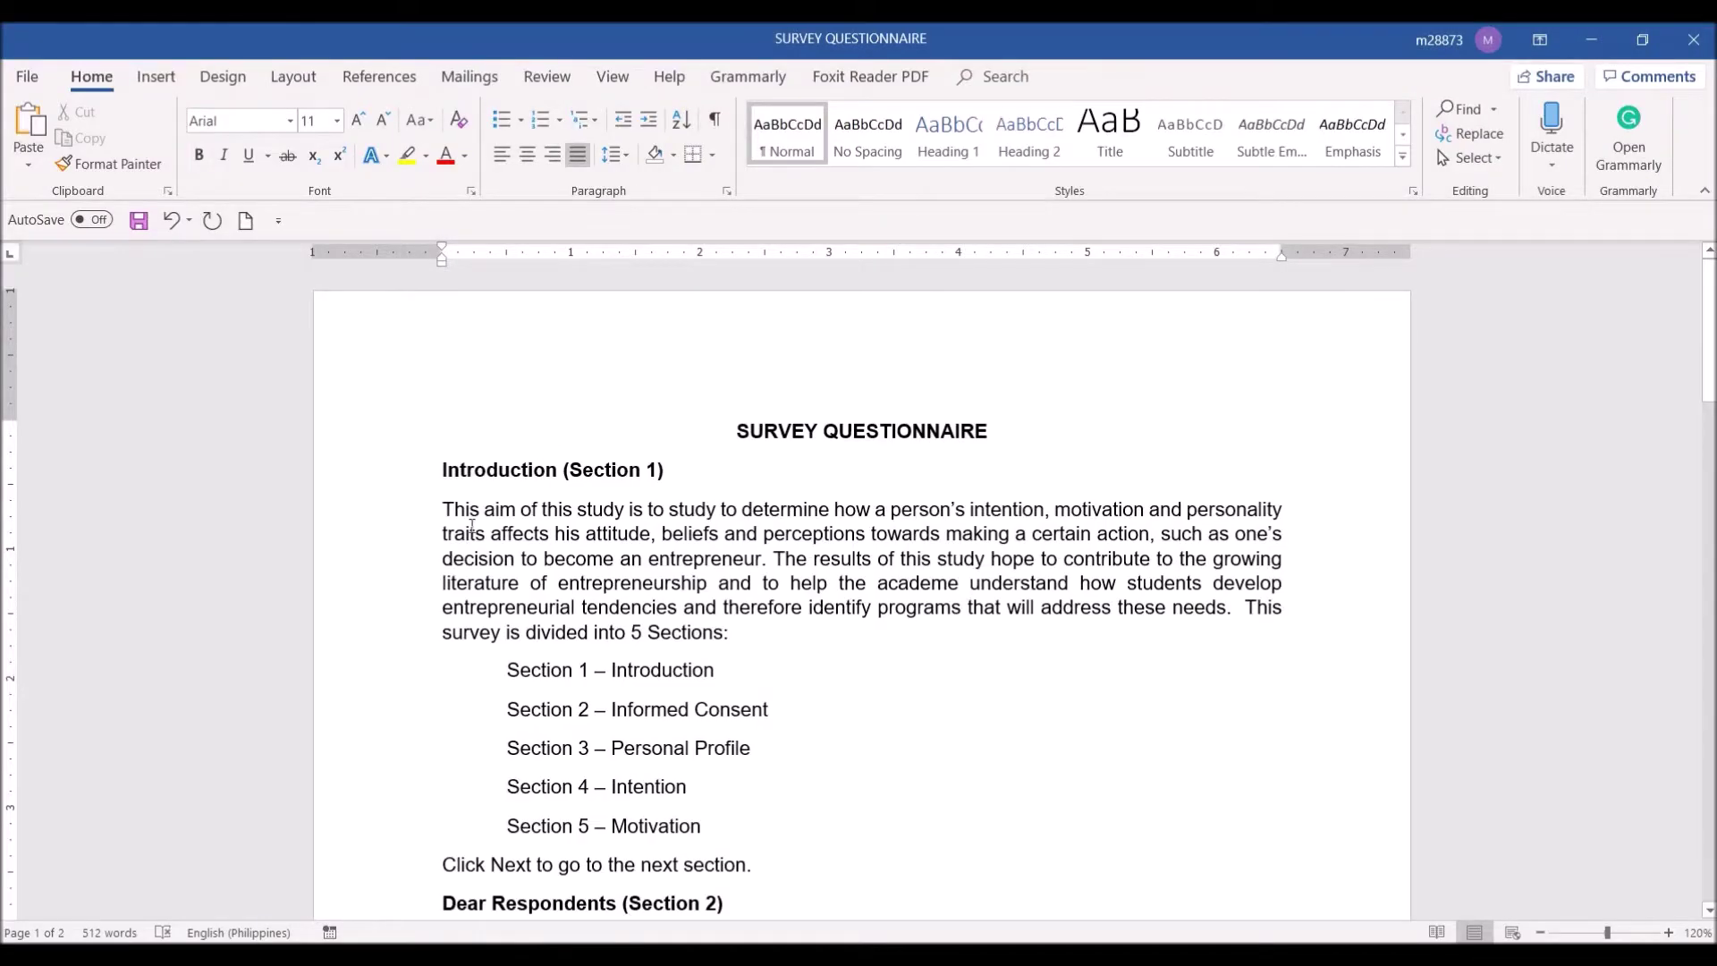
Copy the introduction and section list from Word into the form description
{"action": "left_click_drag", "start_coordinate": [447, 511], "coordinate": [773, 893]}
{"action": "key", "text": "ctrl+c"}
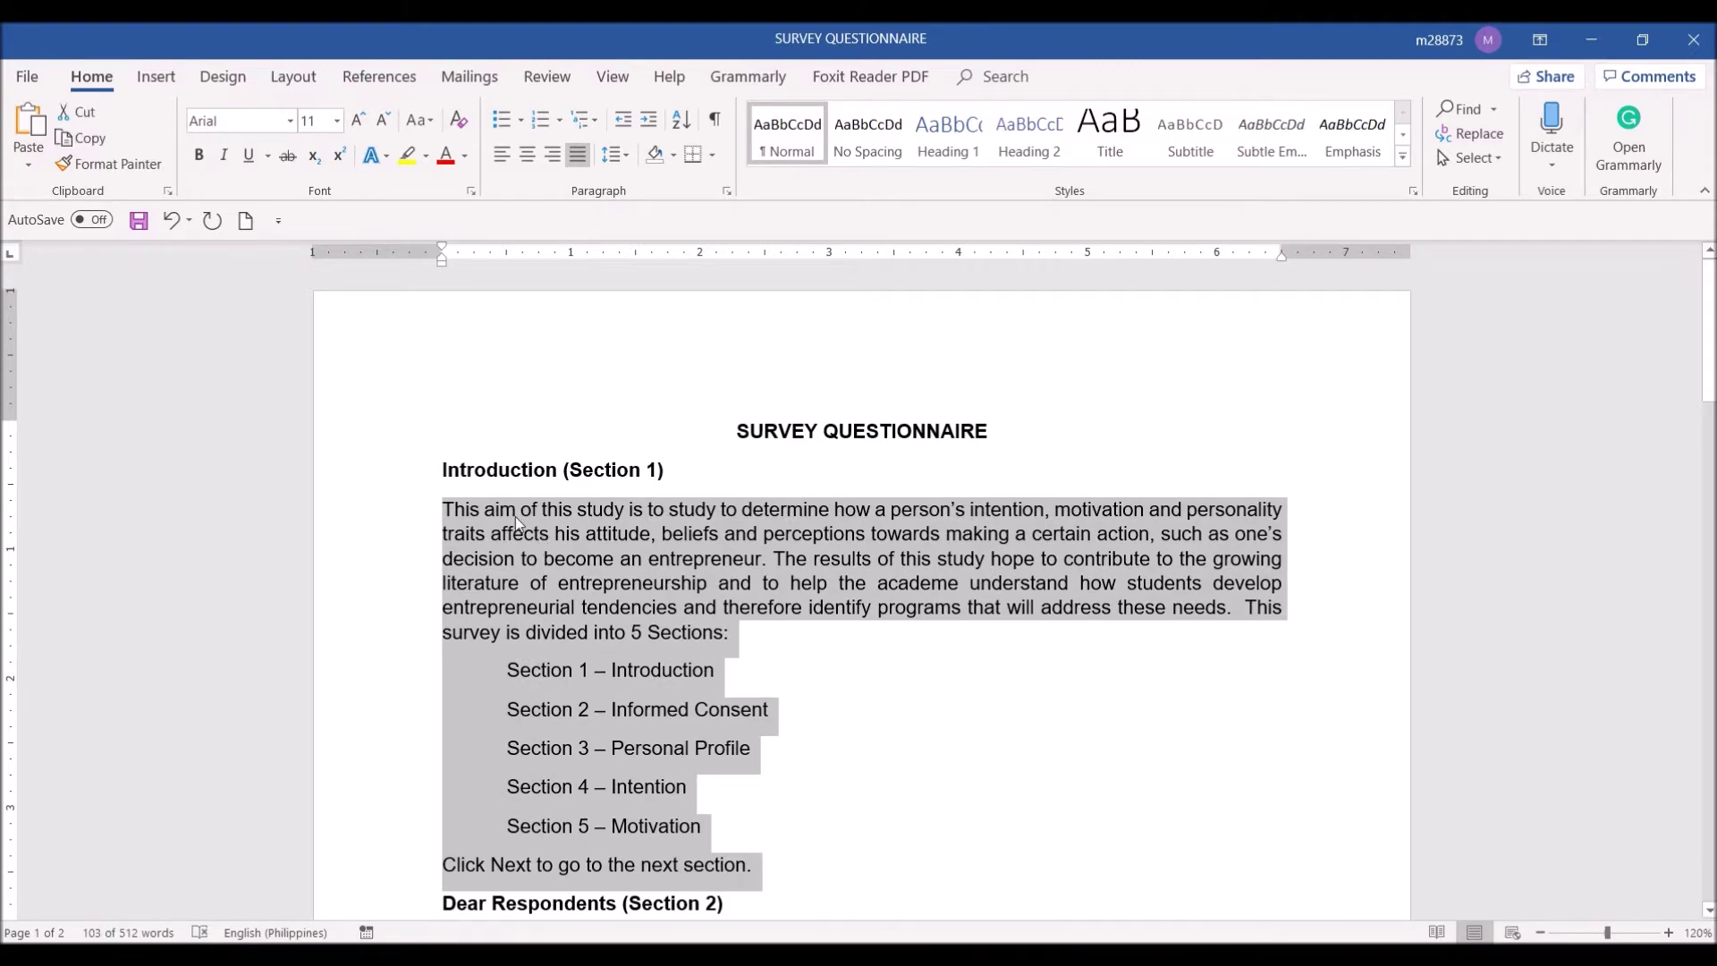
{"action": "key", "text": "alt+Tab"}
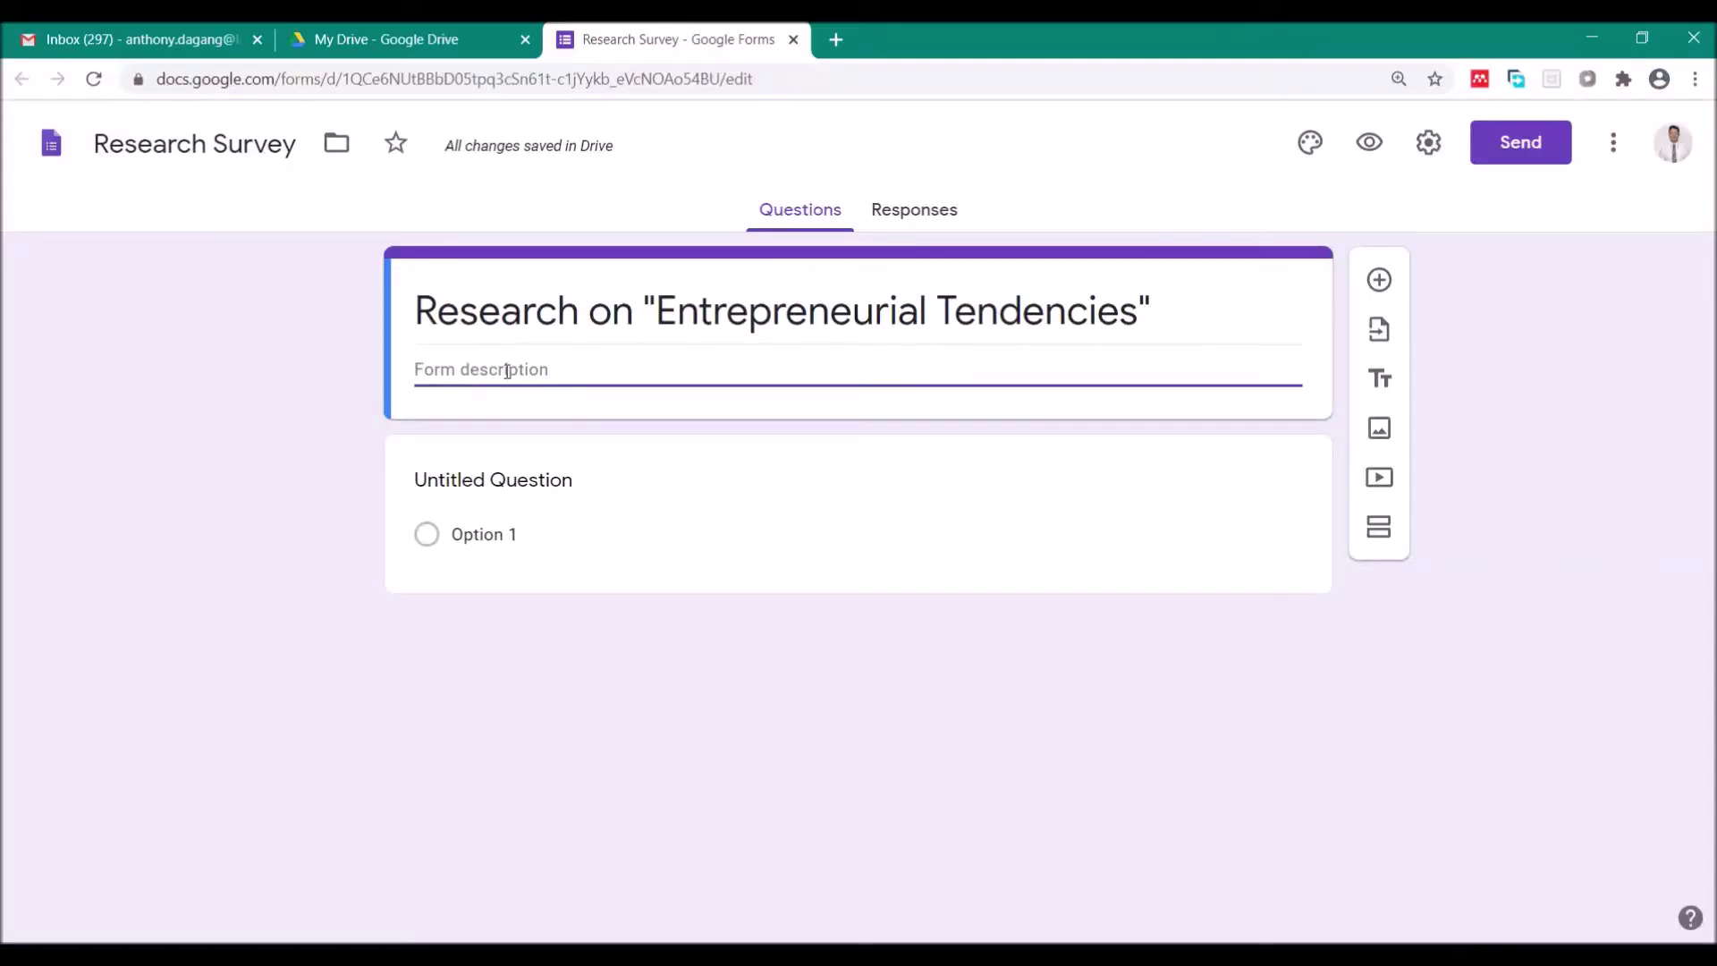
{"action": "key", "text": "ctrl+v"}
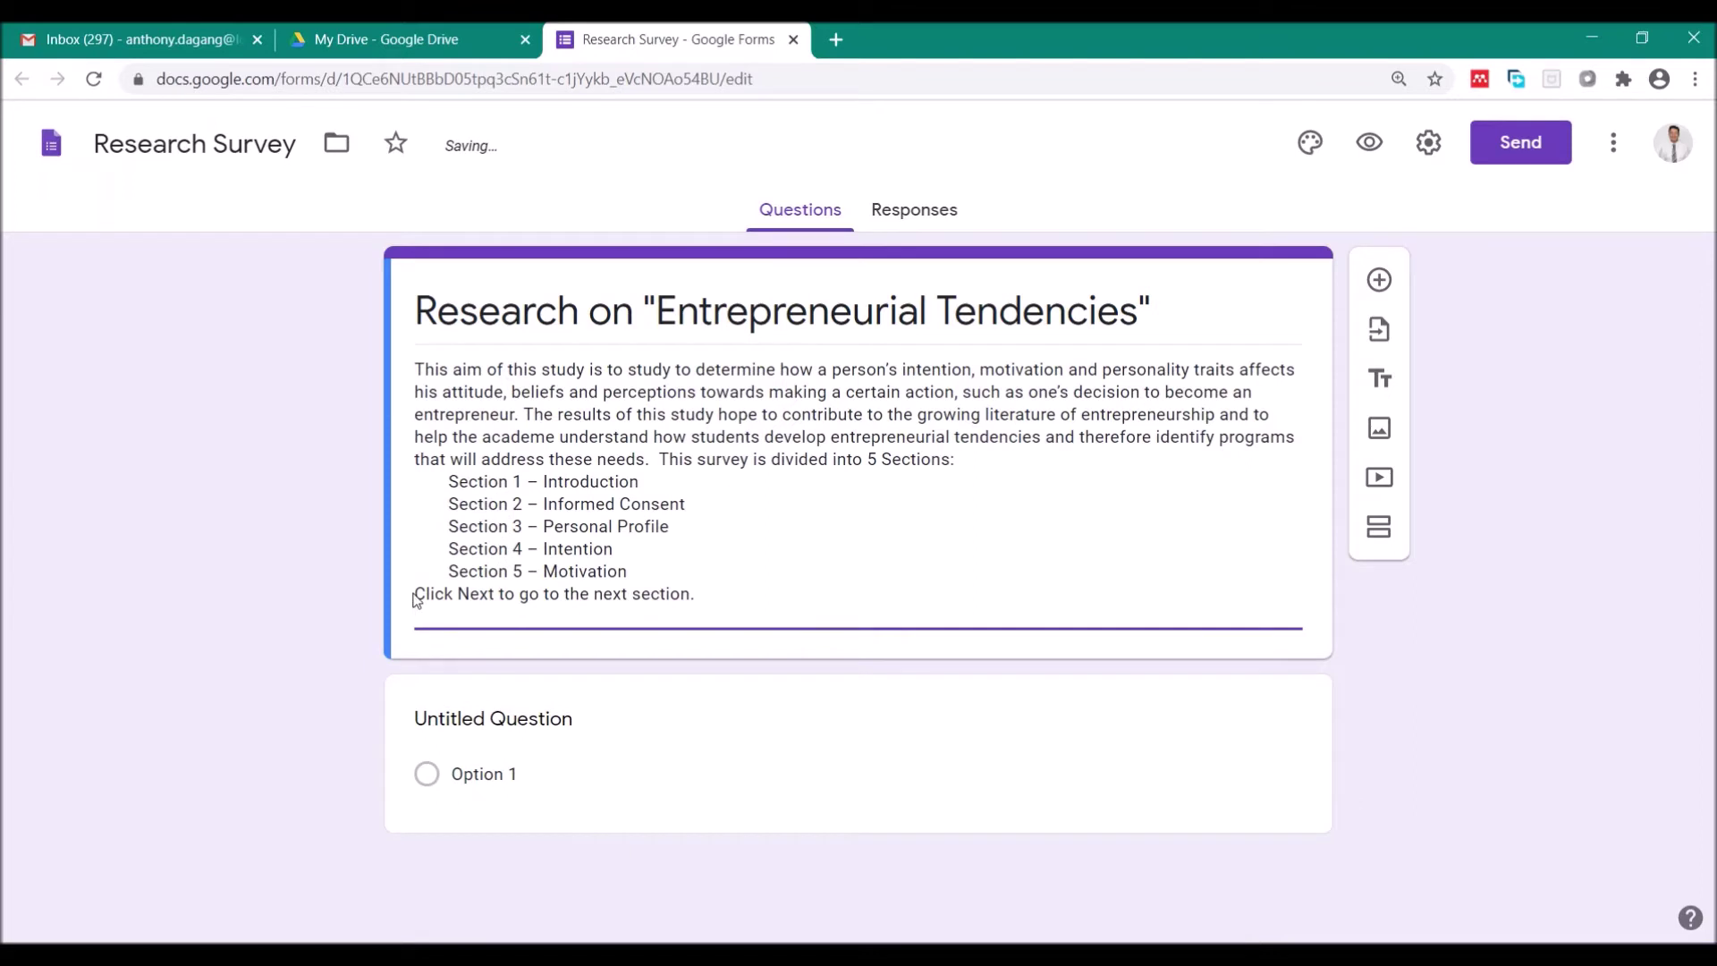
Add blank lines around the section list and the Click Next line, and align the section lines
{"action": "left_click", "coordinate": [417, 594]}
{"action": "key", "text": "Return"}
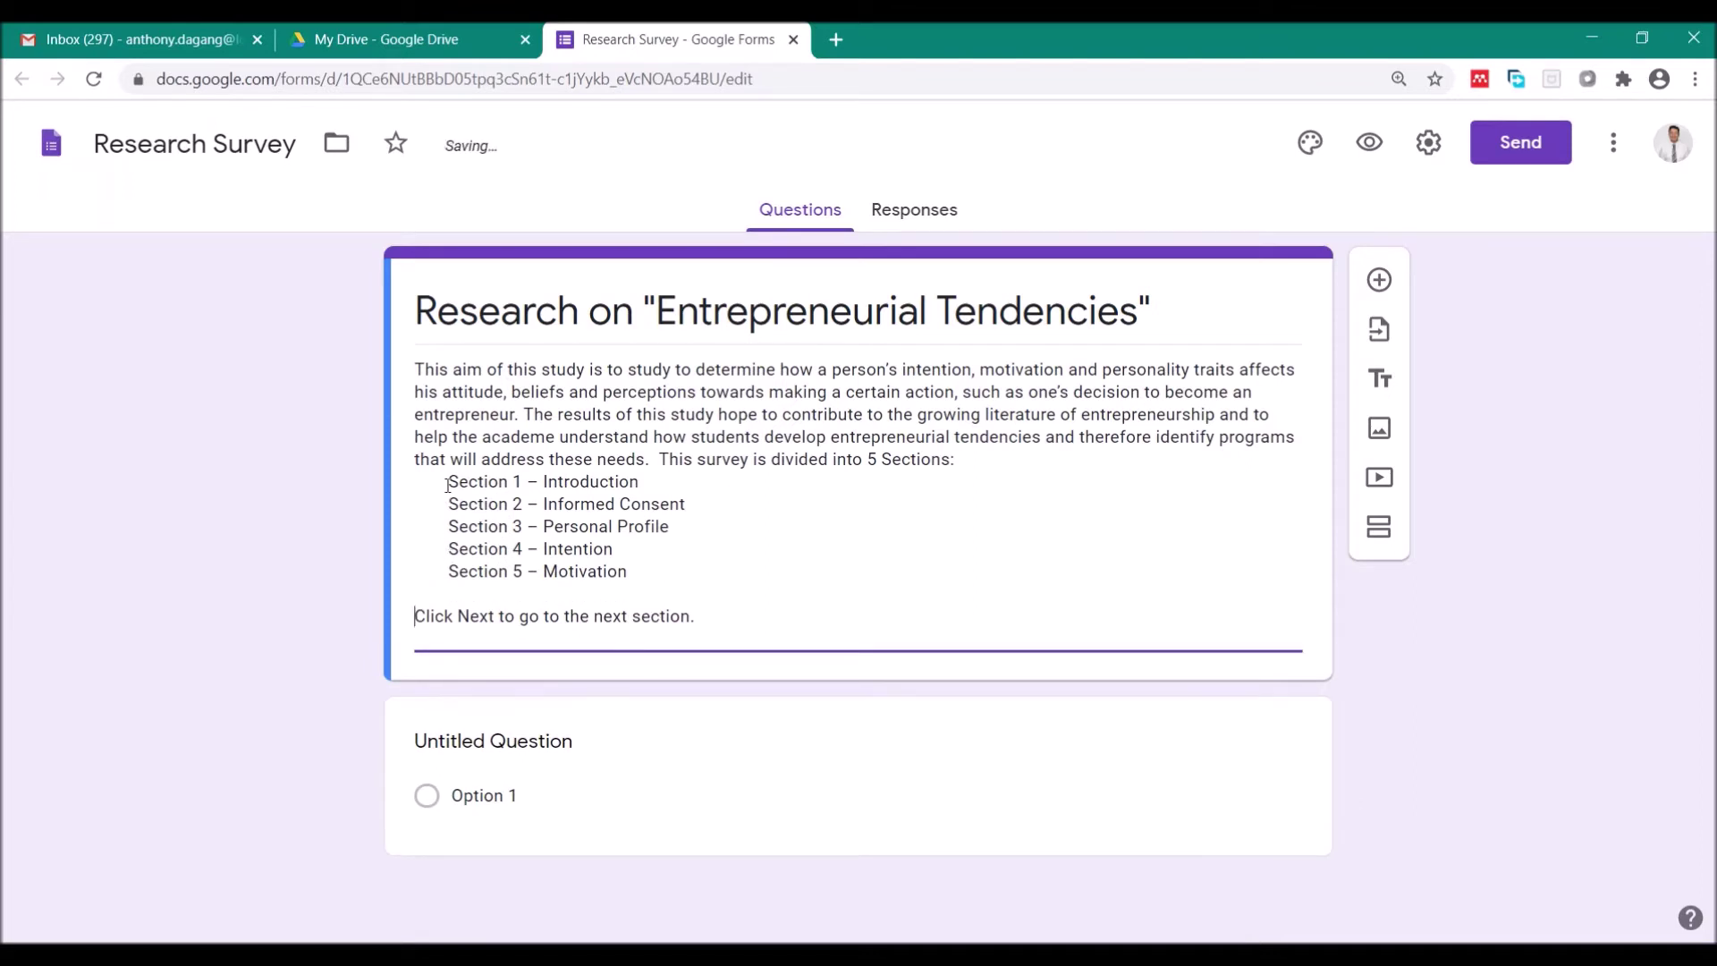
{"action": "left_click", "coordinate": [449, 483]}
{"action": "key", "text": "Return"}
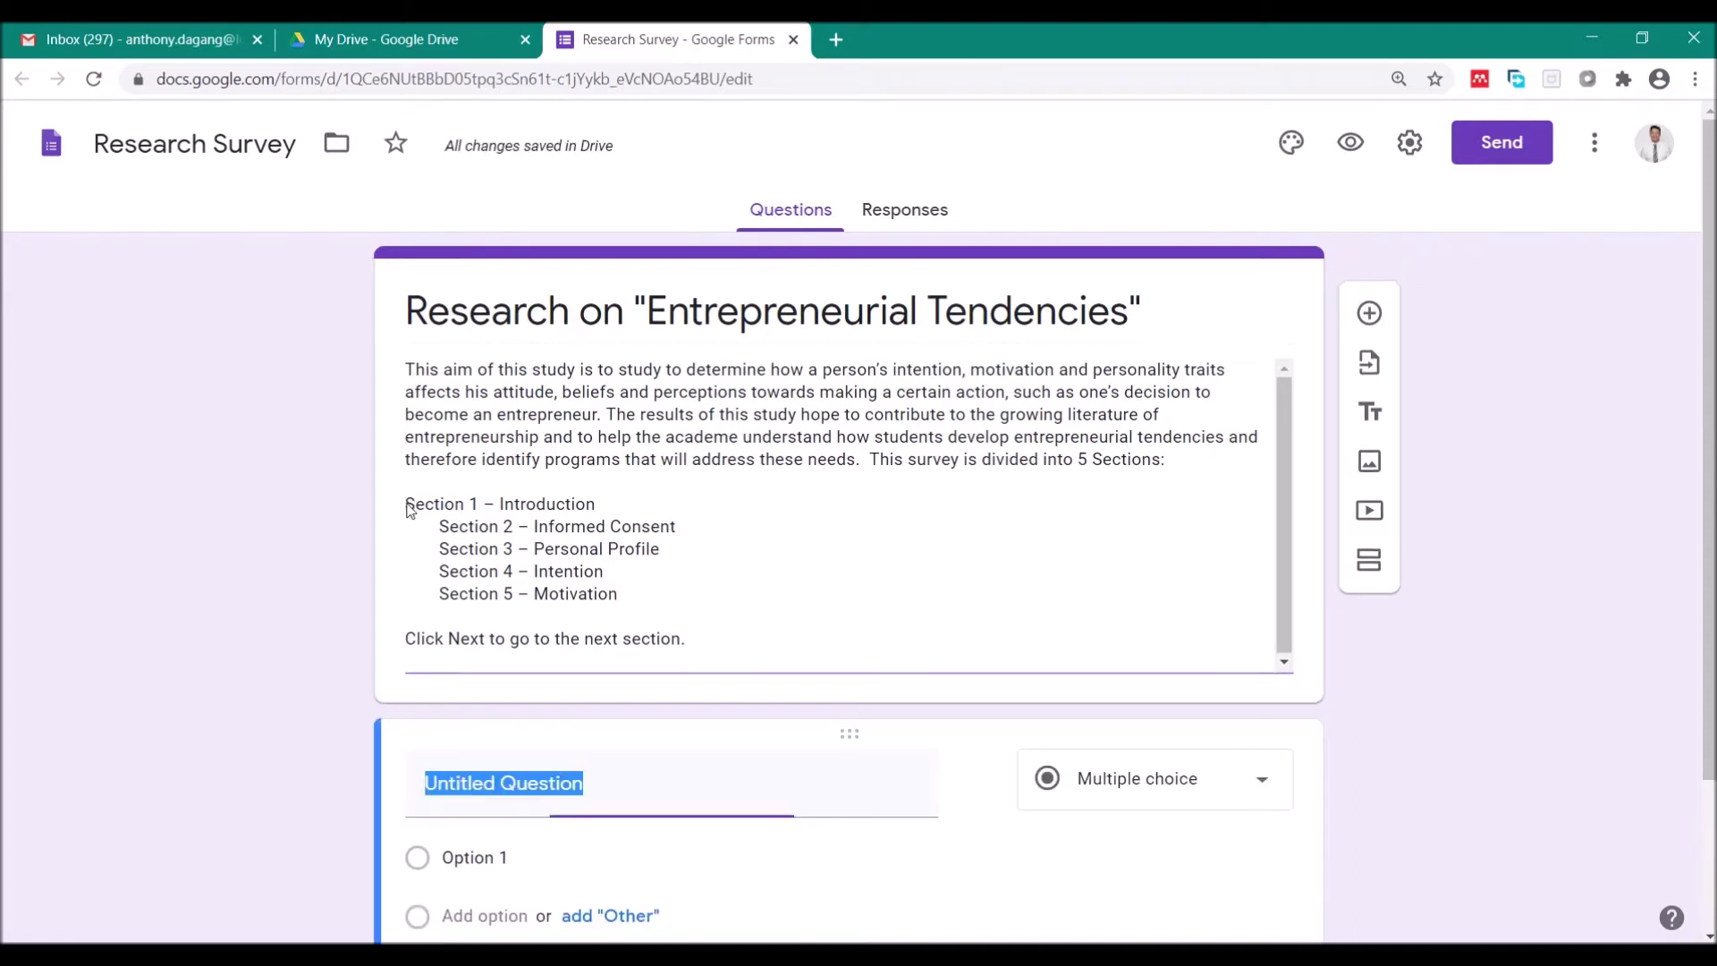
{"action": "key", "text": "Tab"}
{"action": "key", "text": "shift+Tab"}
{"action": "left_click", "coordinate": [409, 502]}
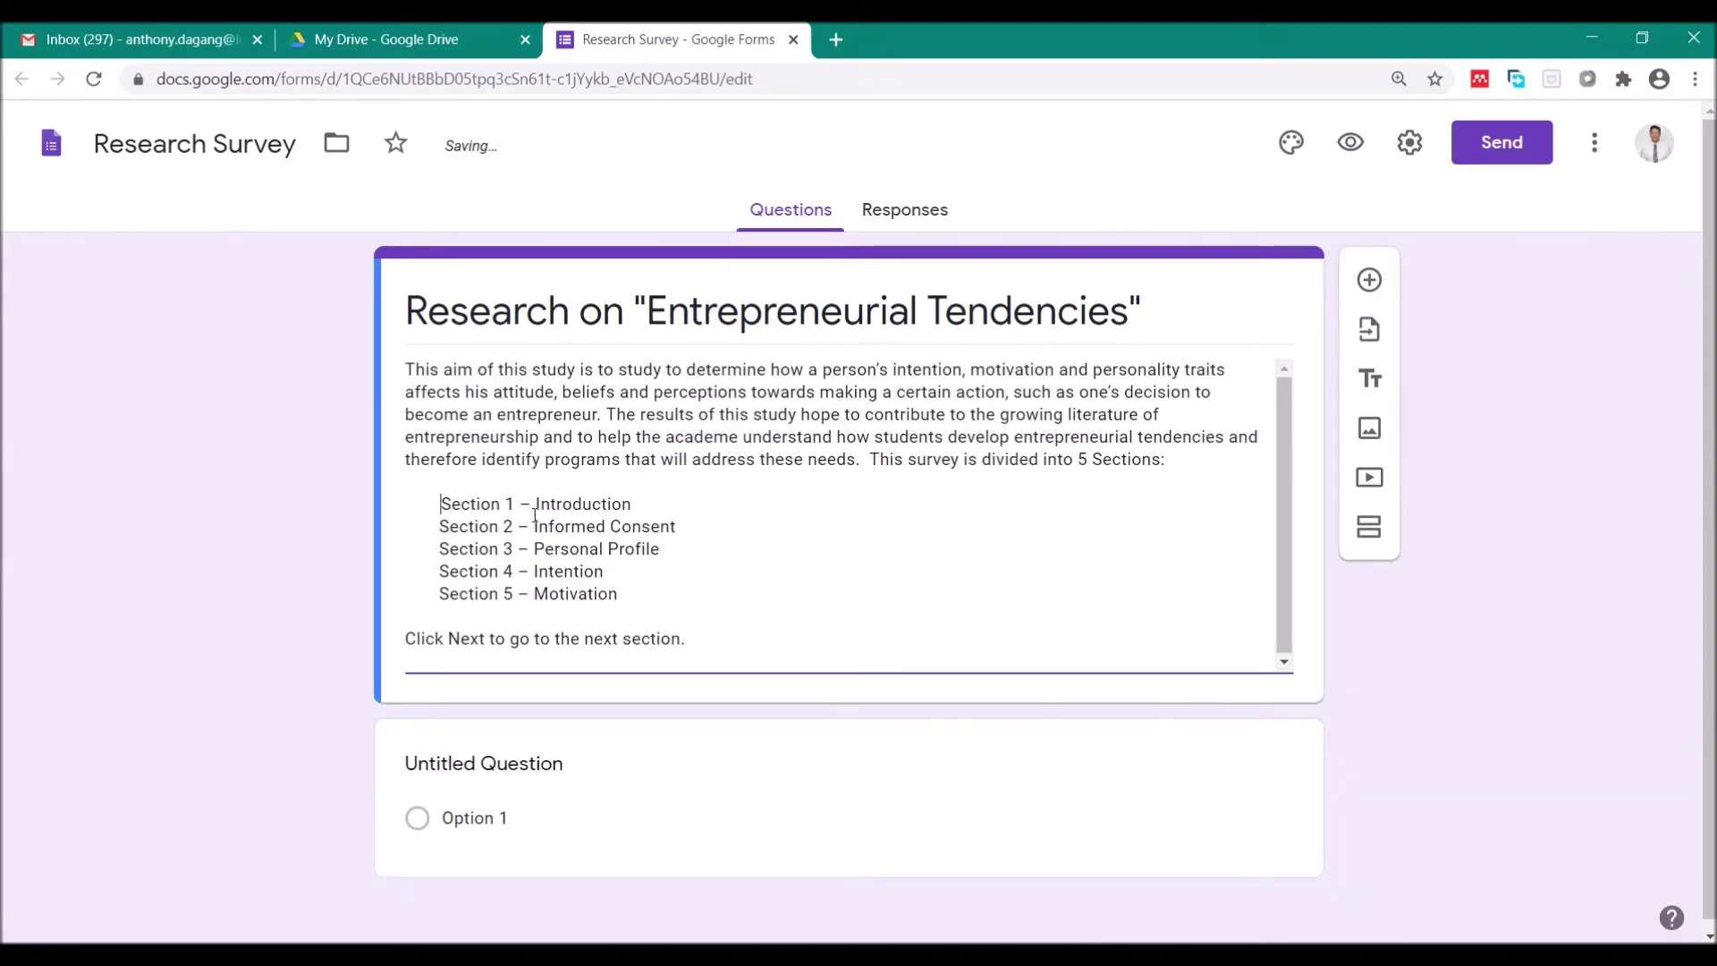
{"action": "left_click", "coordinate": [743, 579]}
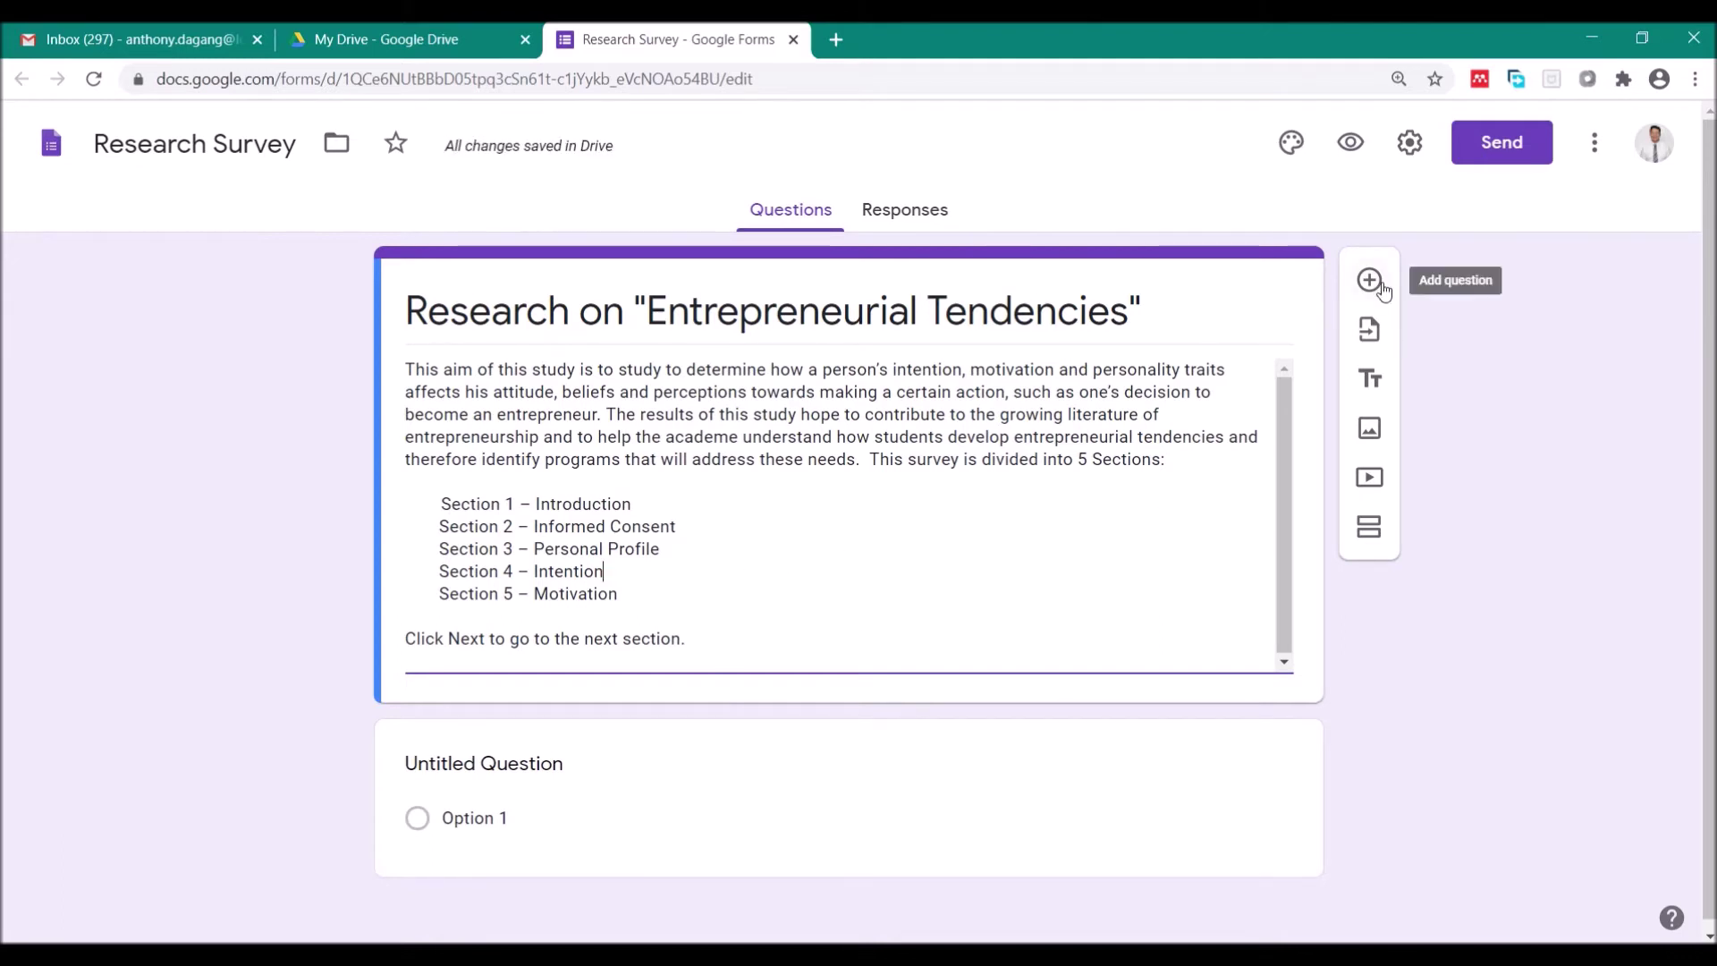
Add a new section and paste Word's two Section 2 consent paragraphs into its description
{"action": "left_click", "coordinate": [1371, 535]}
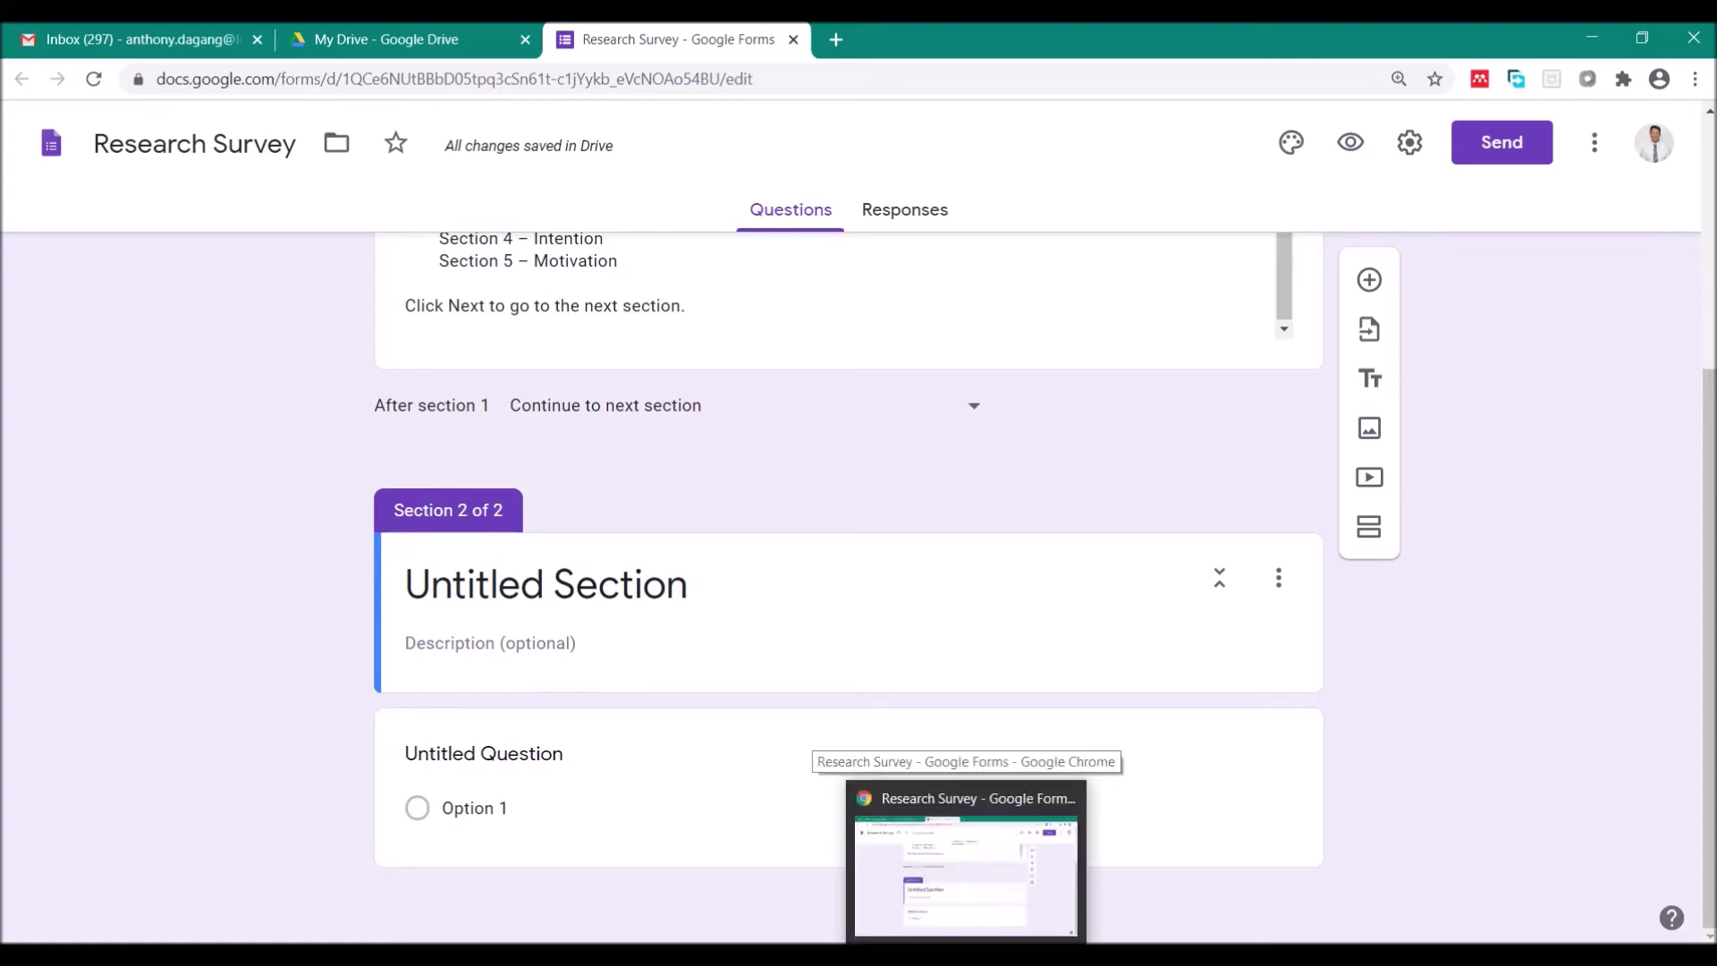
{"action": "left_click", "coordinate": [894, 956]}
{"action": "scroll", "coordinate": [642, 712], "scroll_direction": "down", "scroll_amount": 5}
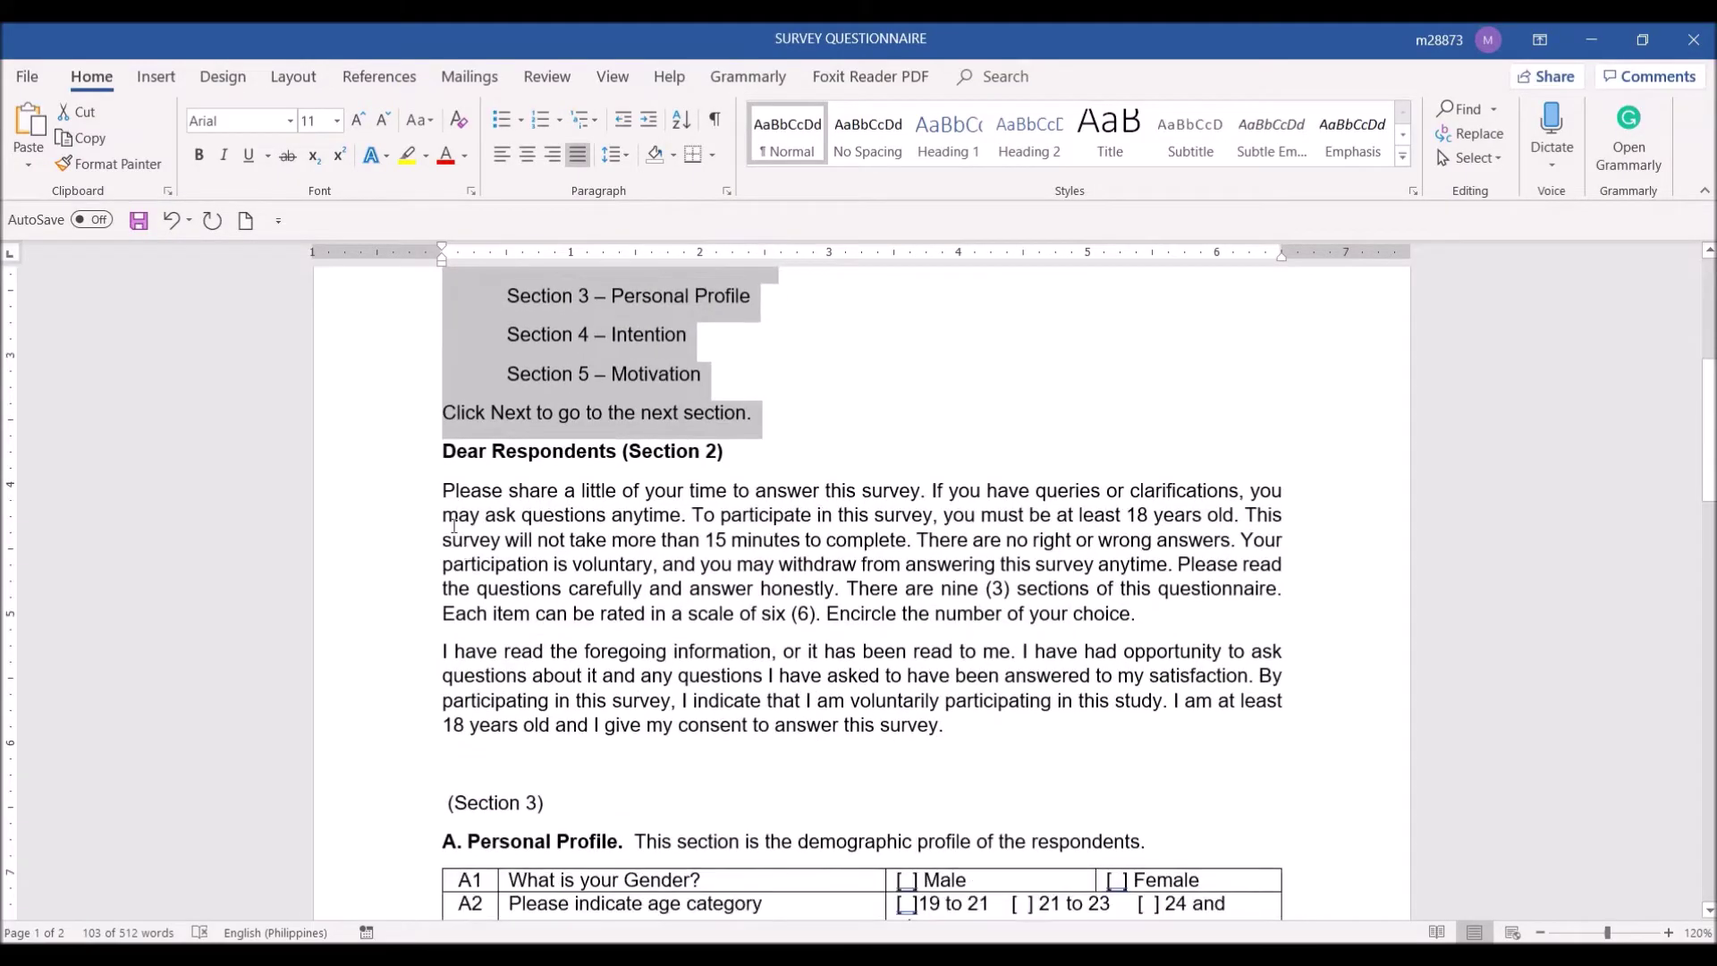
{"action": "left_click_drag", "start_coordinate": [445, 489], "coordinate": [995, 726]}
{"action": "key", "text": "ctrl+c"}
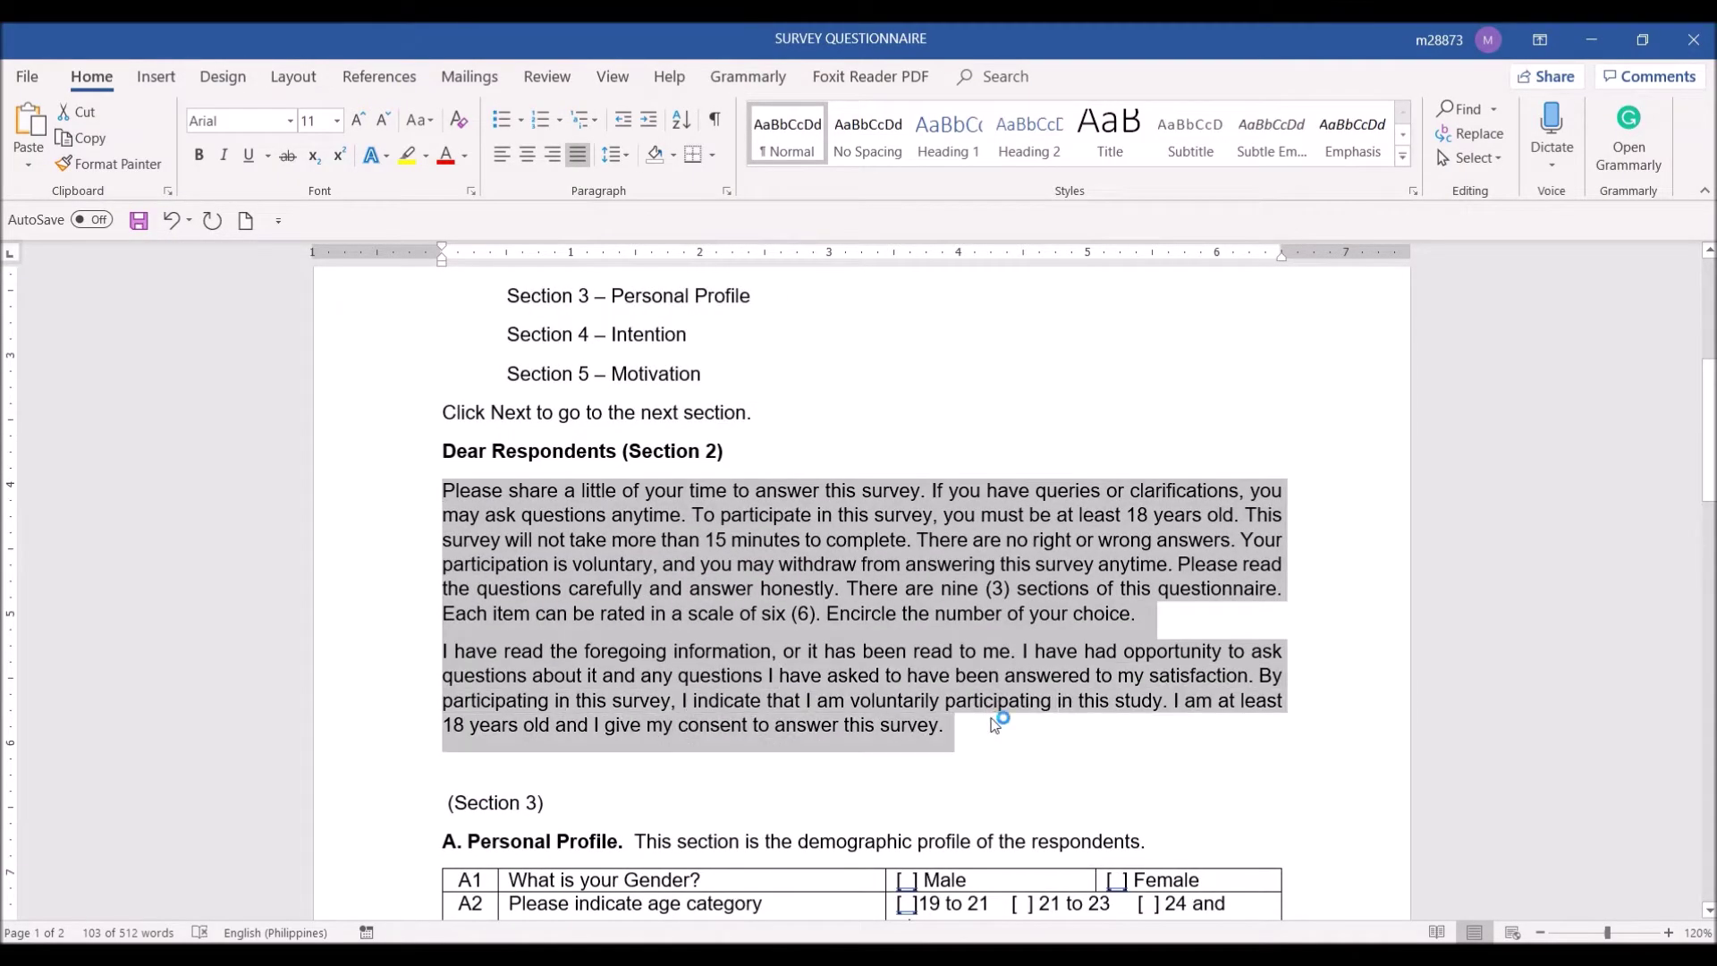
{"action": "key", "text": "alt+Tab"}
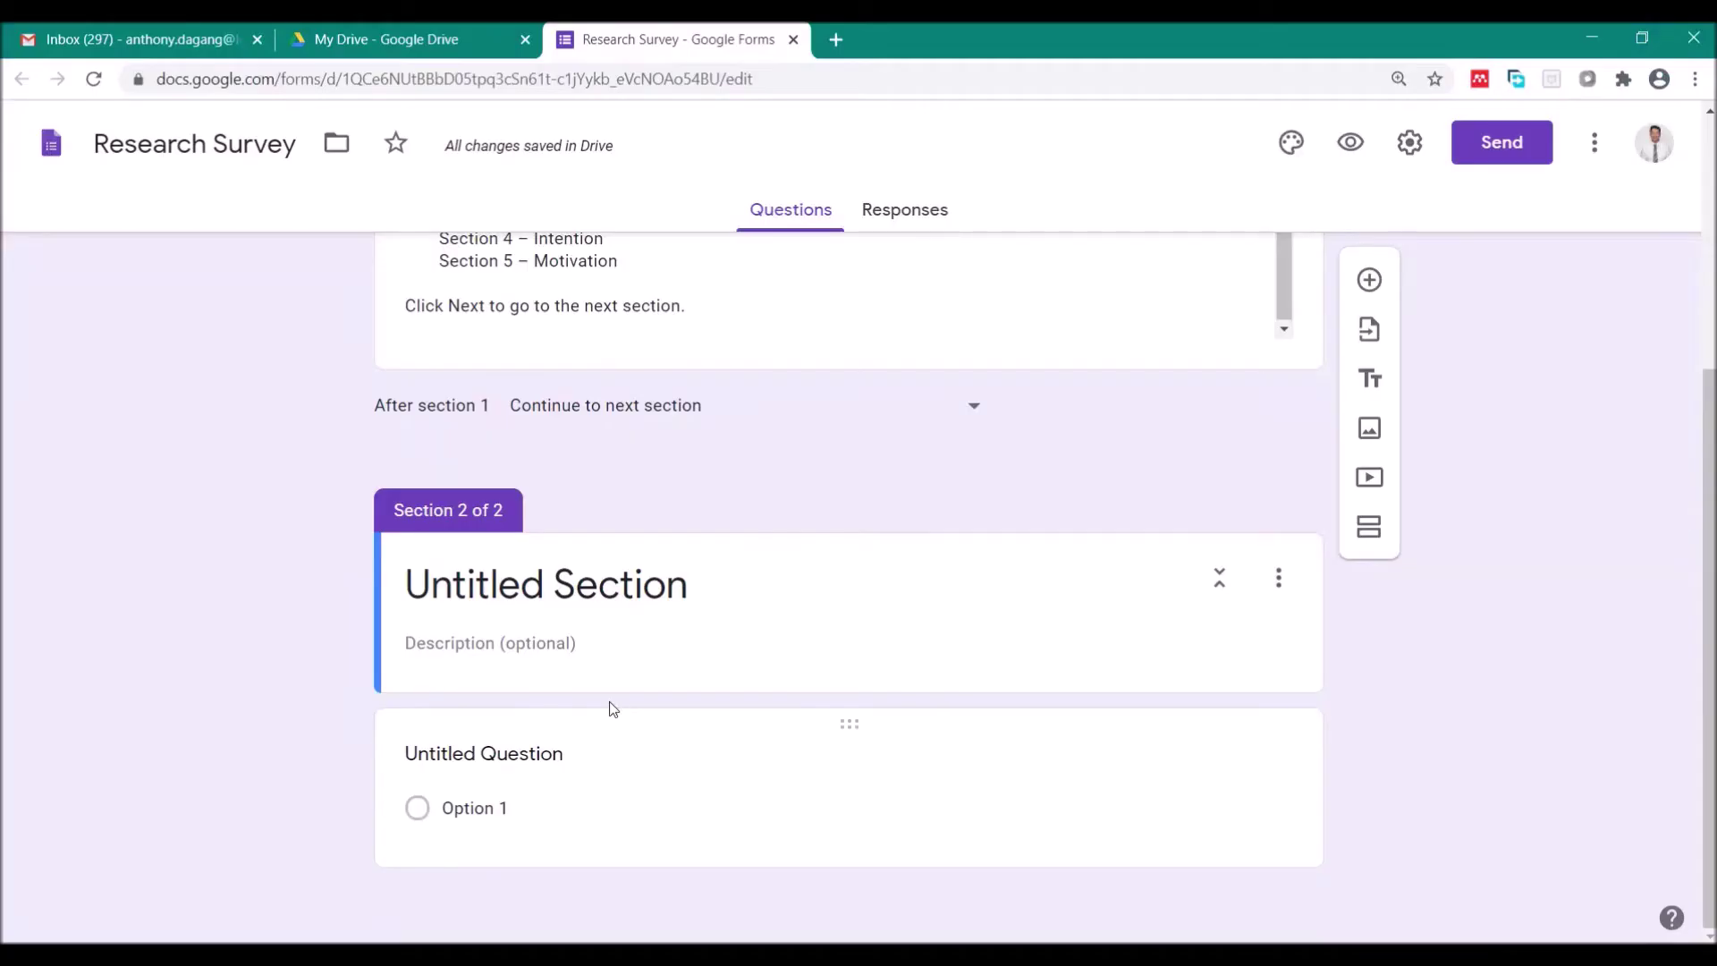
{"action": "left_click", "coordinate": [531, 646]}
{"action": "key", "text": "ctrl+v"}
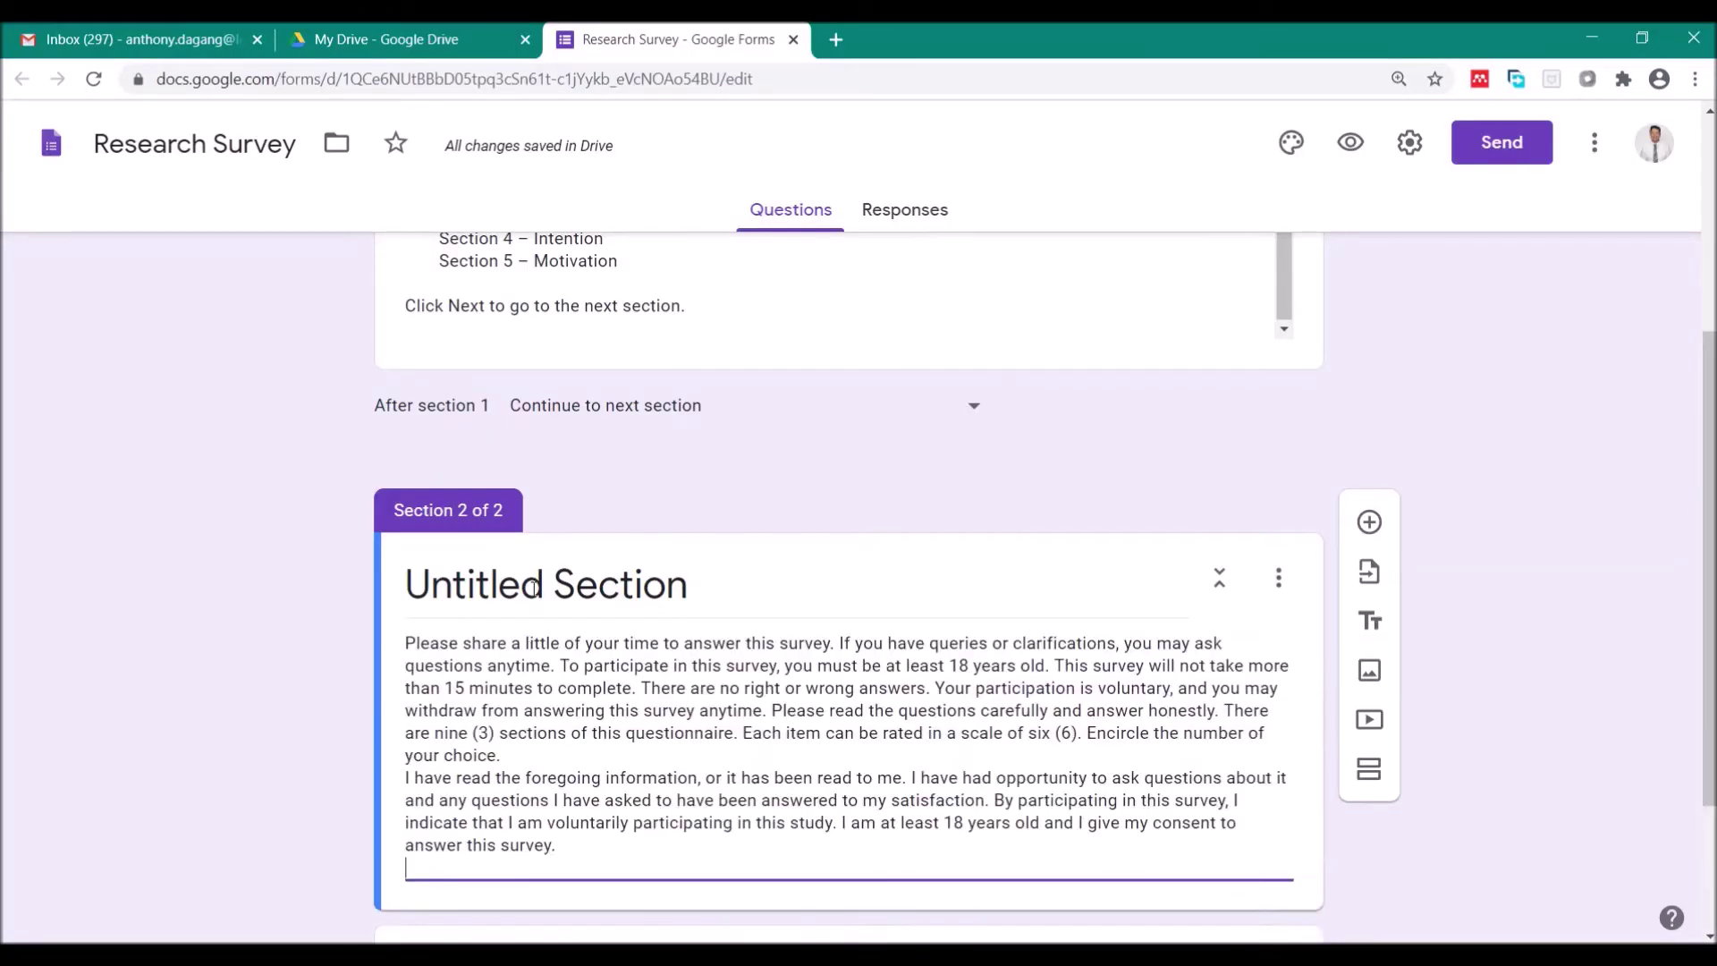
Title the section 'Informed Consent' and put a blank line between the consent paragraphs
{"action": "left_click", "coordinate": [534, 588]}
{"action": "type", "text": "Informed Consent"}
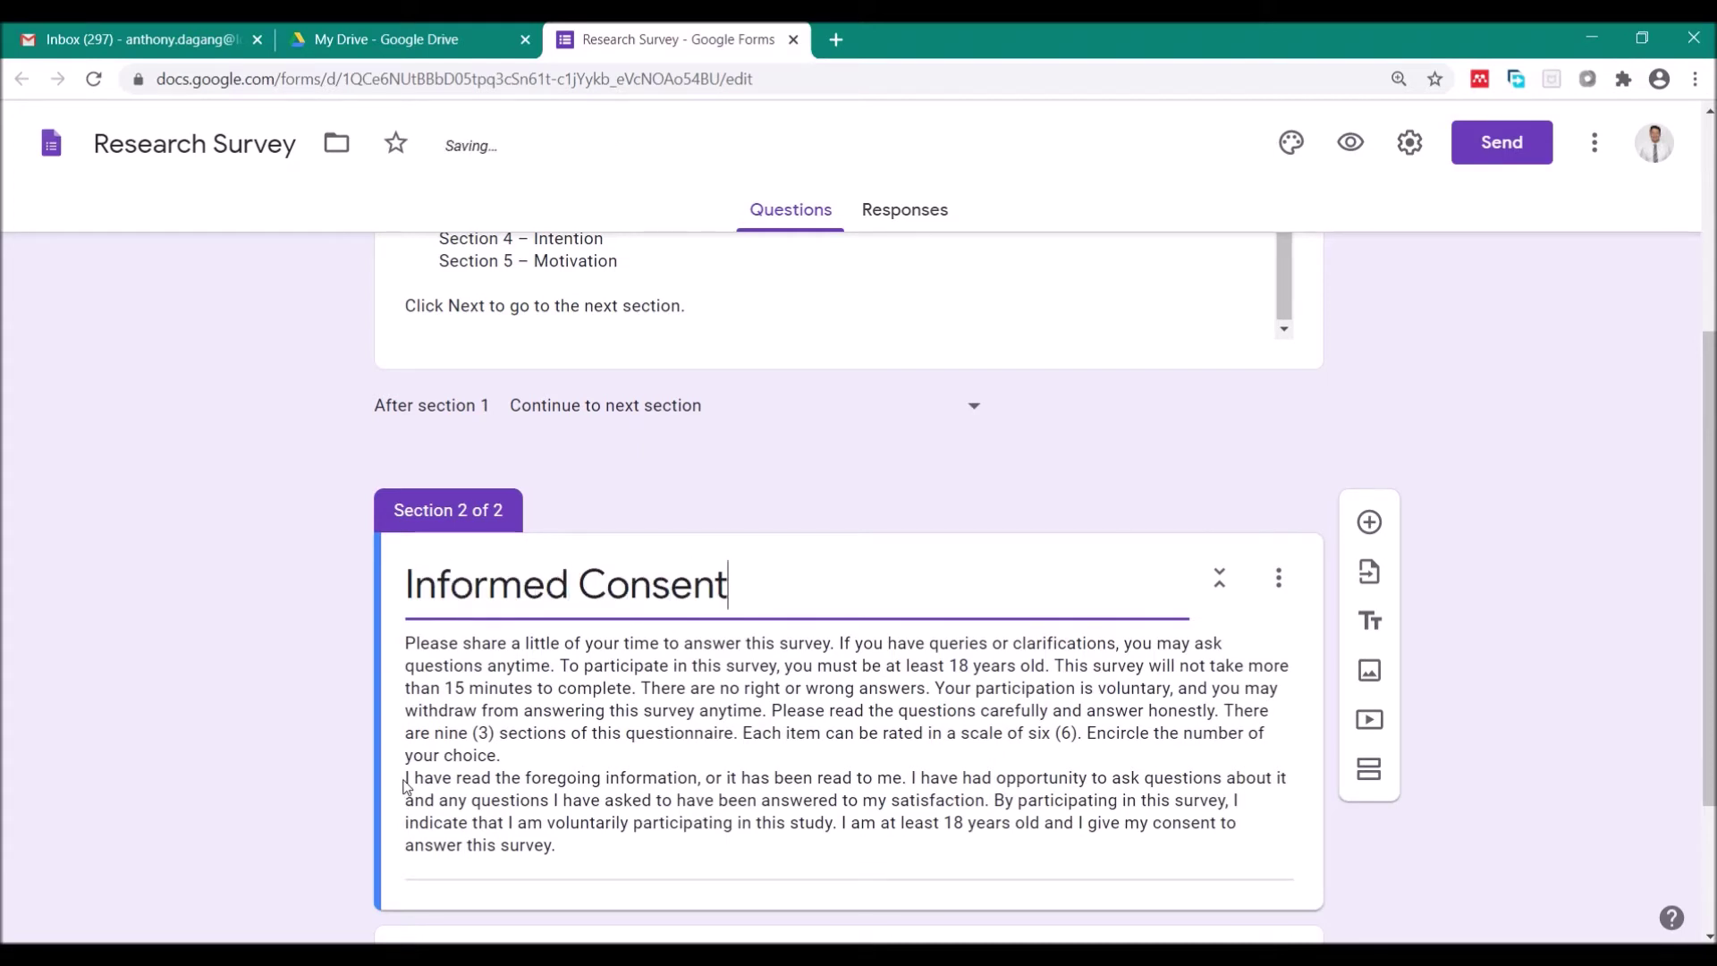
{"action": "left_click", "coordinate": [406, 779]}
{"action": "key", "text": "ctrl+a"}
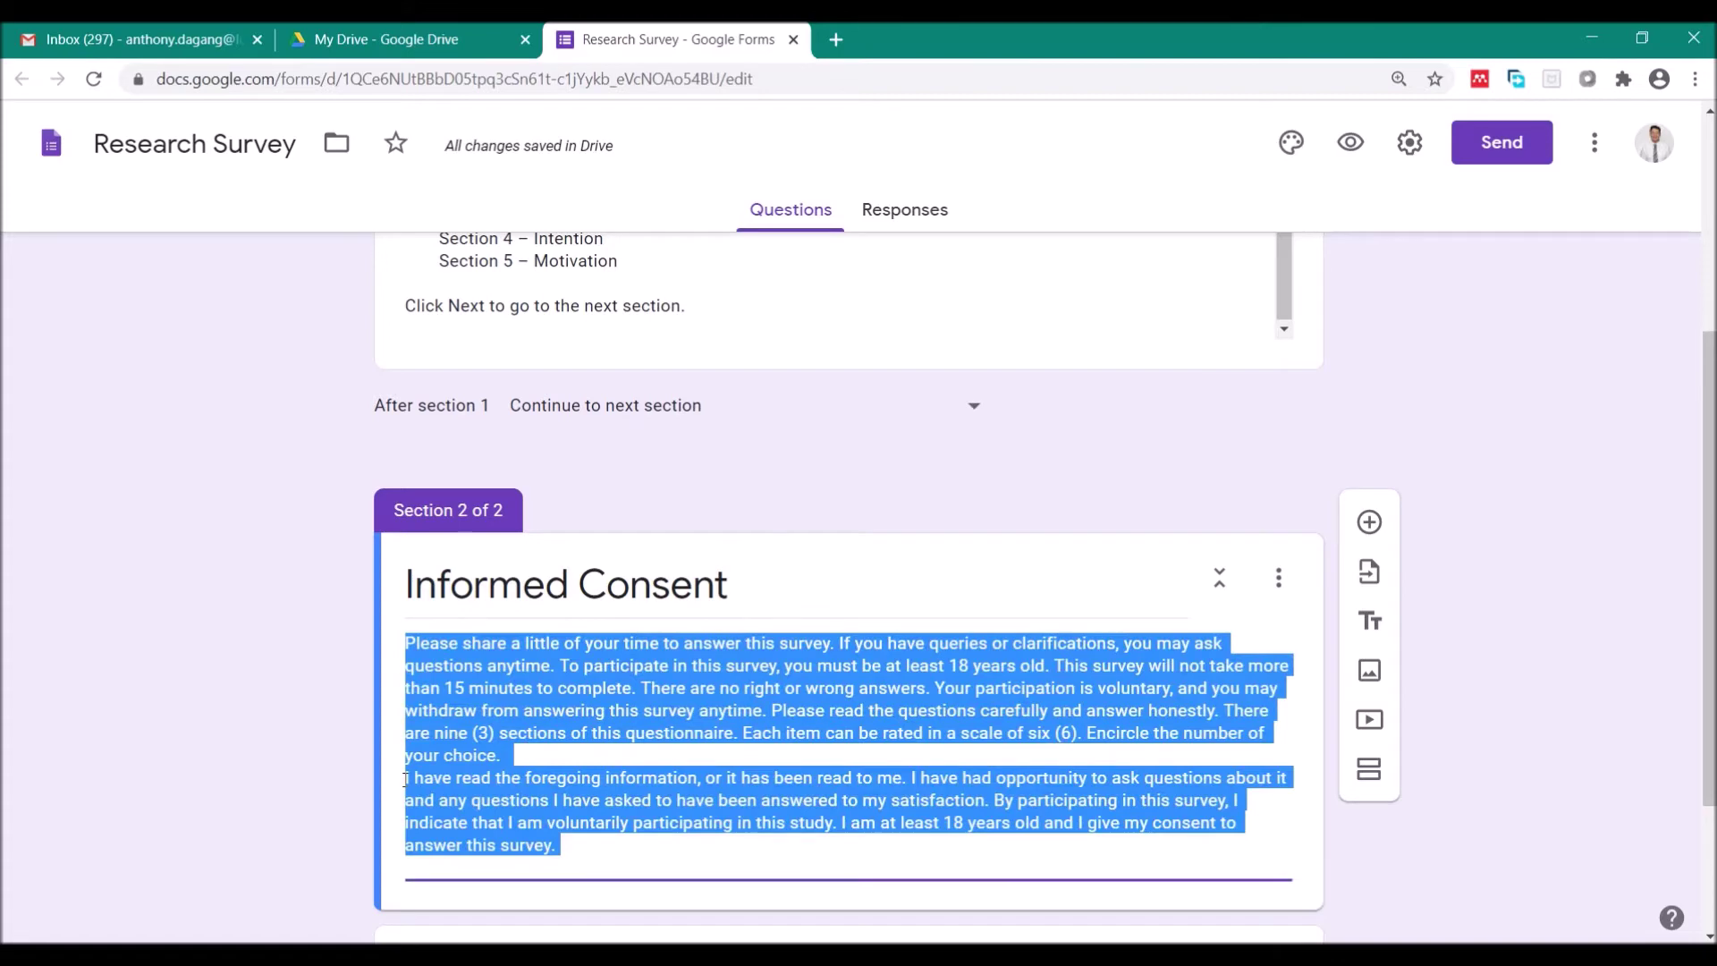
{"action": "left_click", "coordinate": [530, 761]}
{"action": "key", "text": "Return"}
{"action": "scroll", "coordinate": [608, 685], "scroll_direction": "down", "scroll_amount": 3}
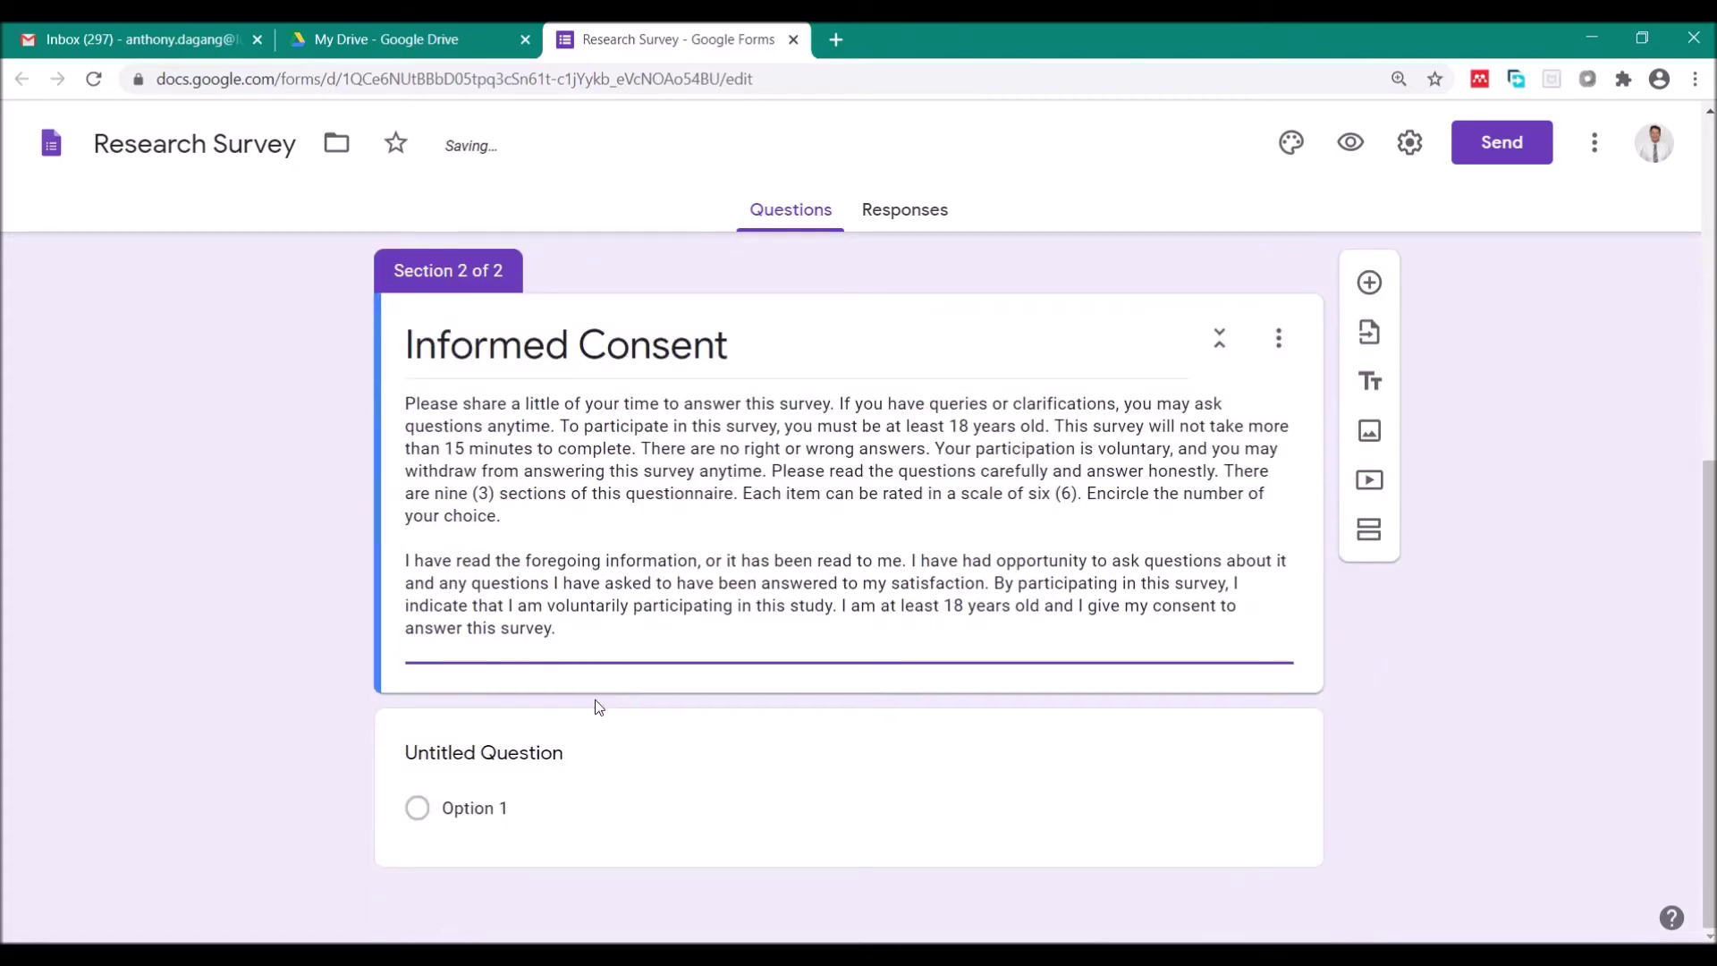
Write the 'I agree with the statements above…' question with option Agree and make it required
{"action": "left_click", "coordinate": [519, 753]}
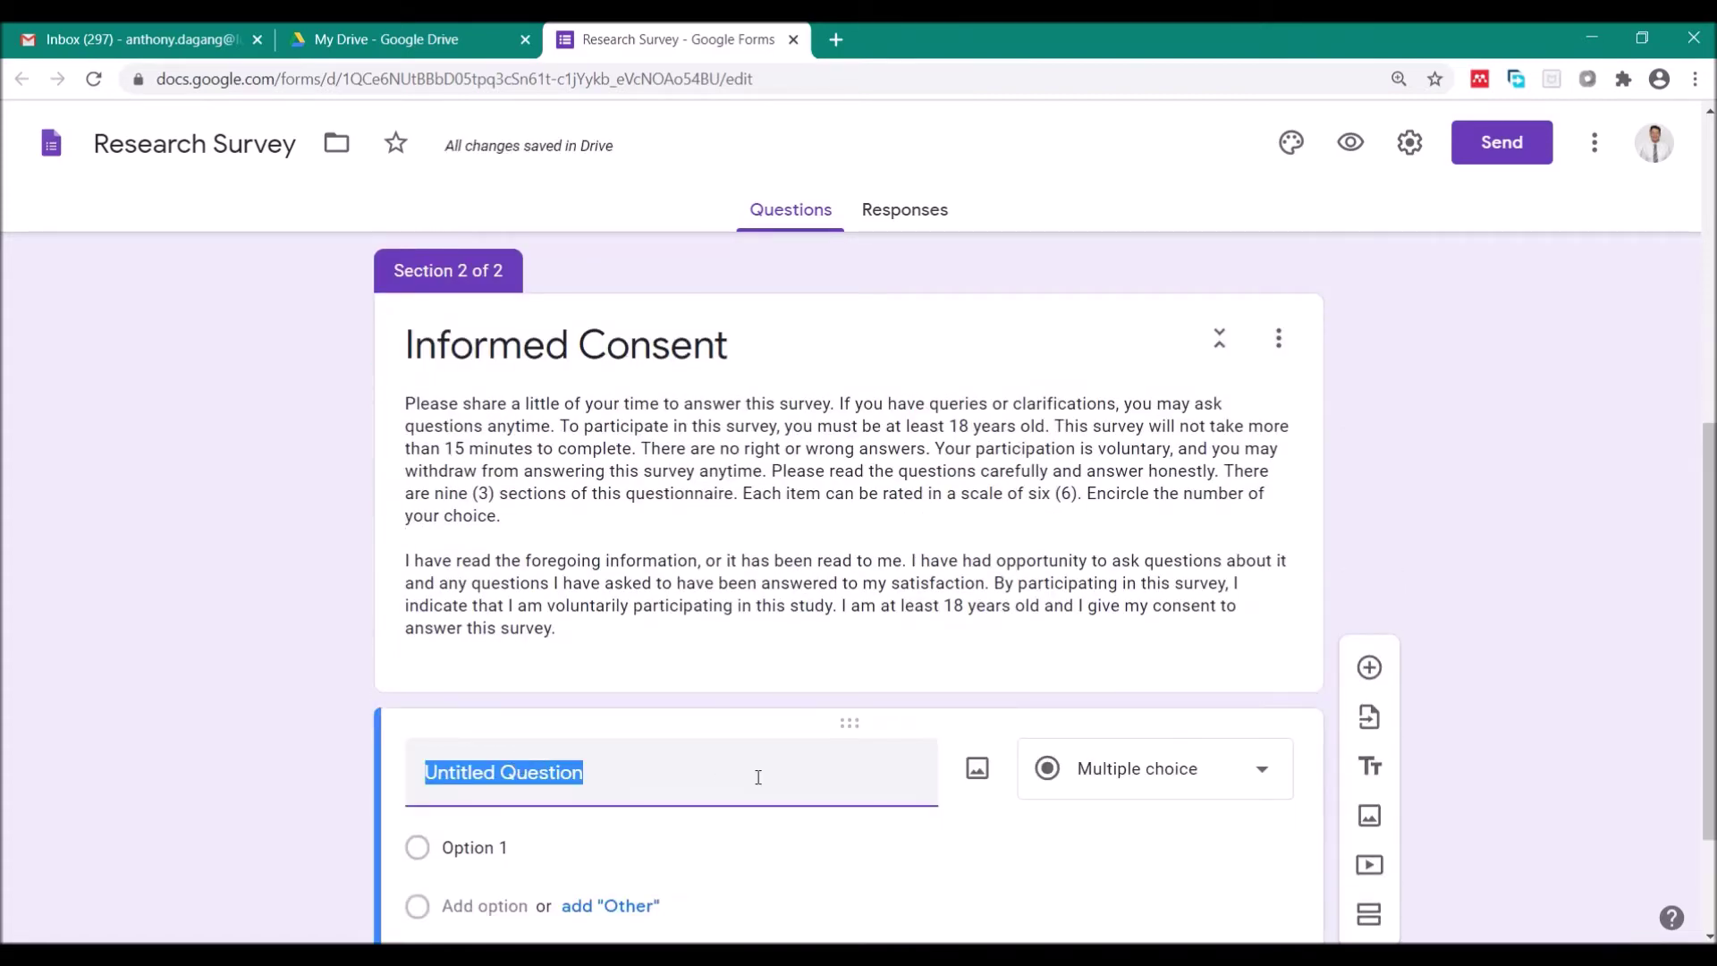
{"action": "type", "text": "I"}
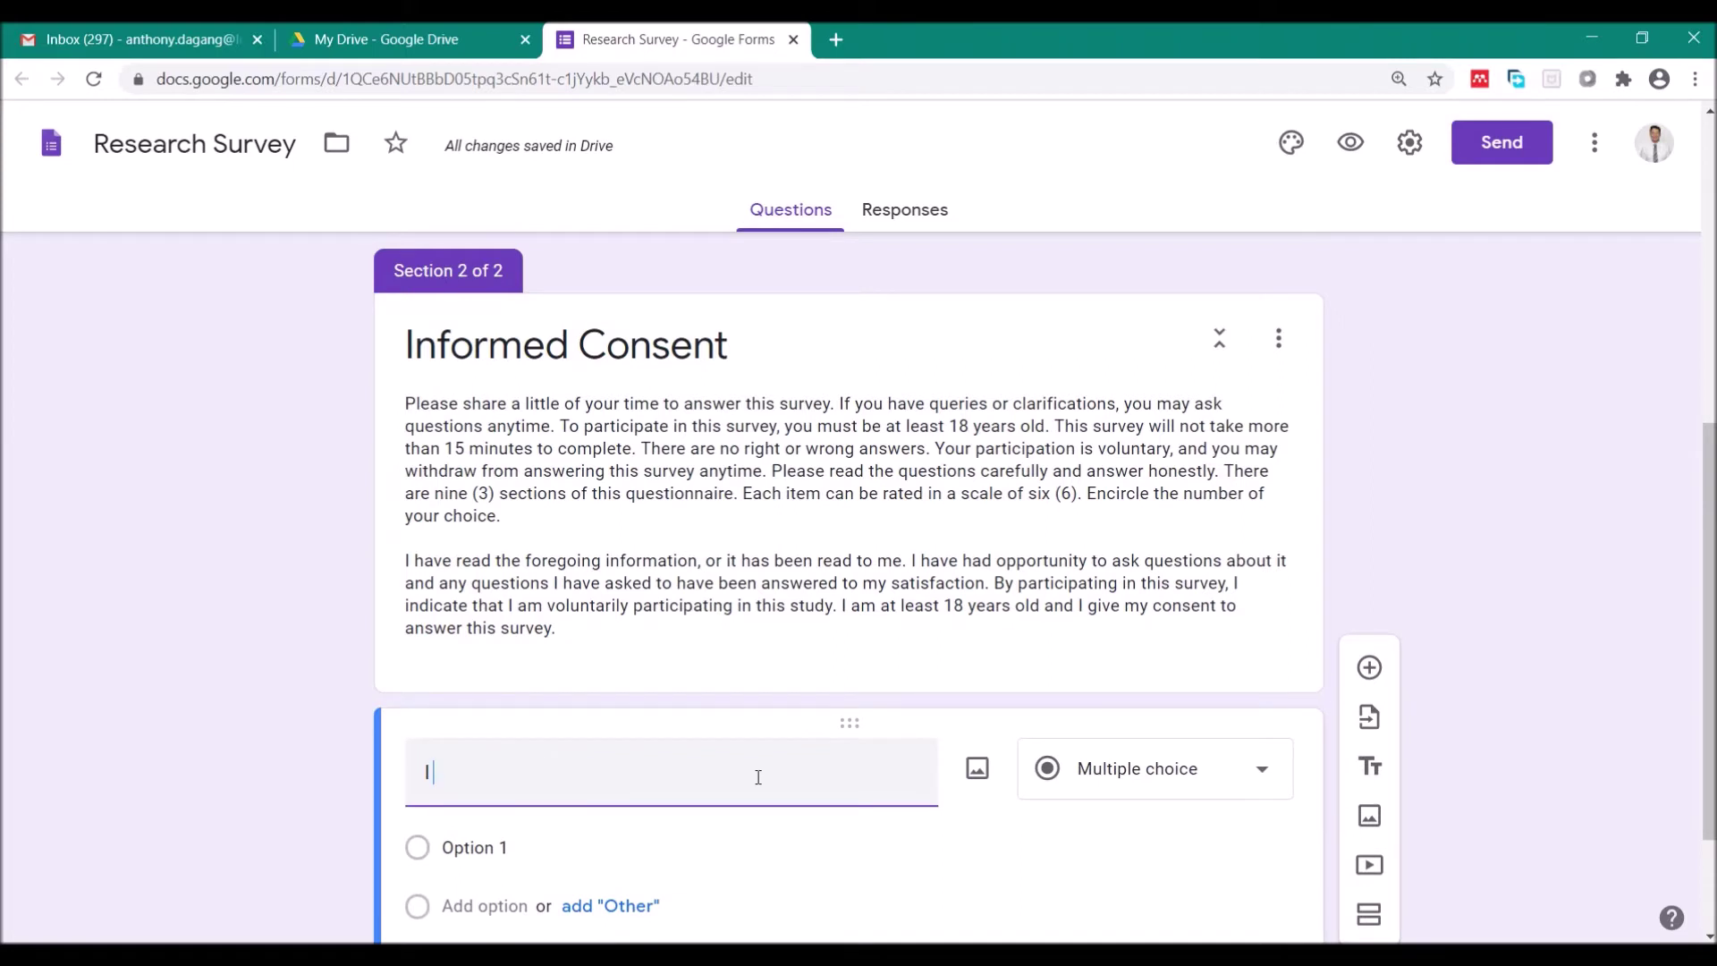
{"action": "type", "text": " agree with the"}
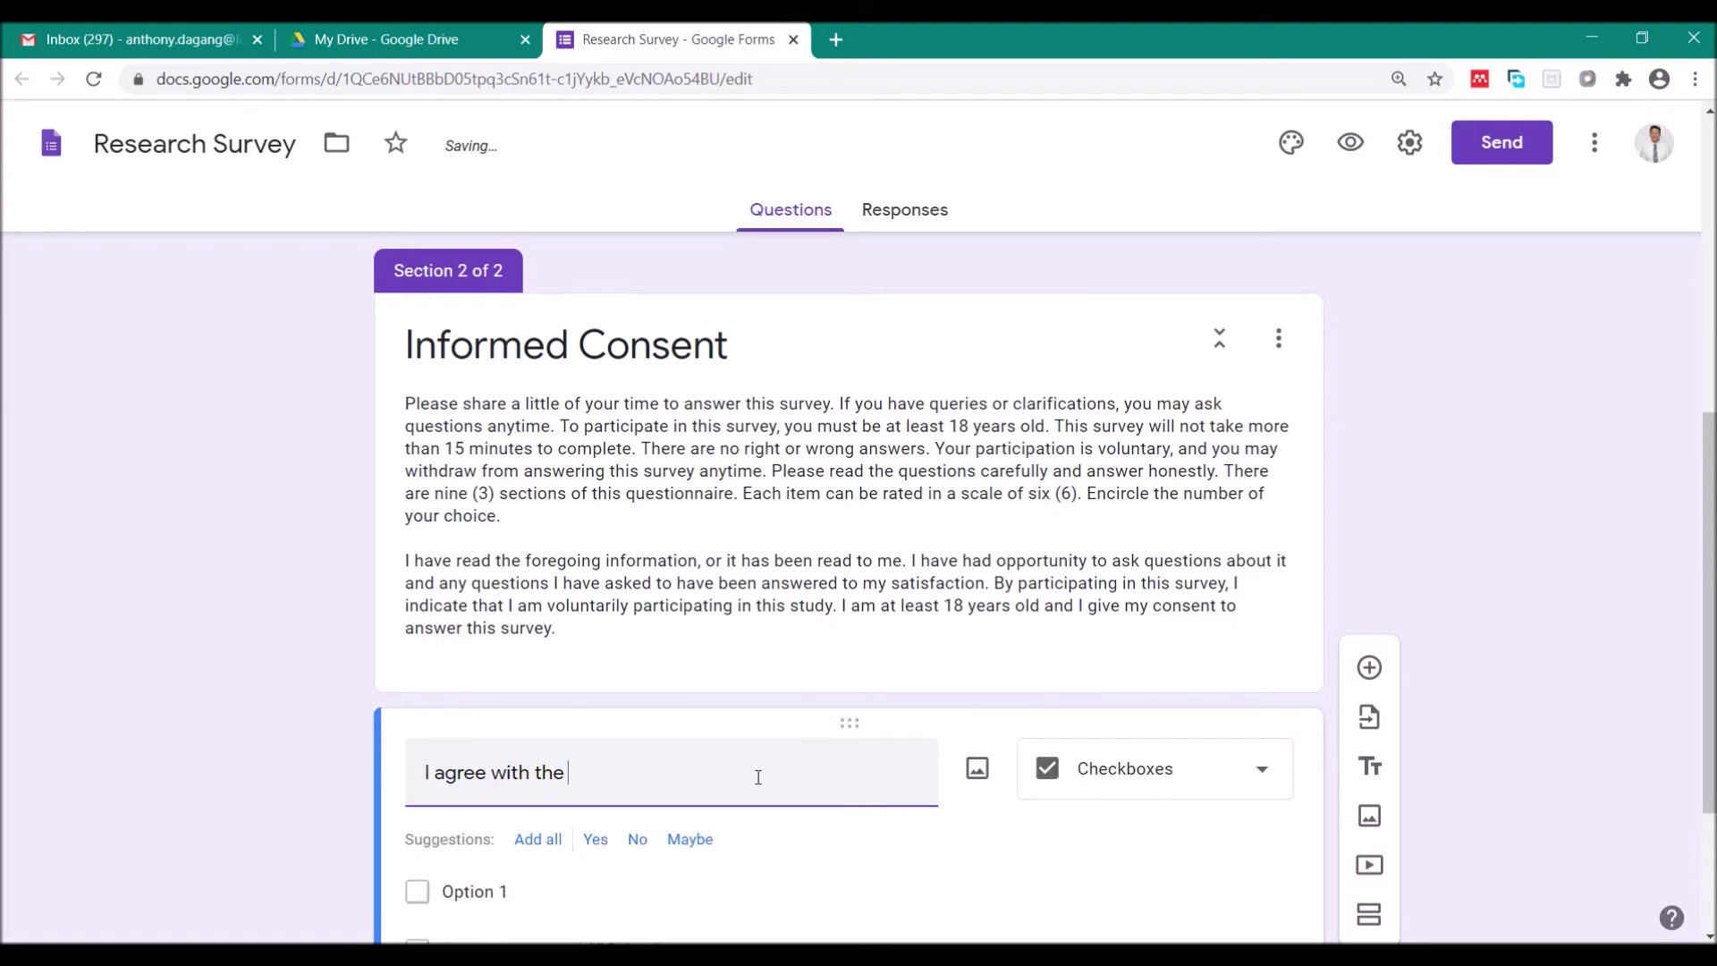
{"action": "type", "text": " statements "}
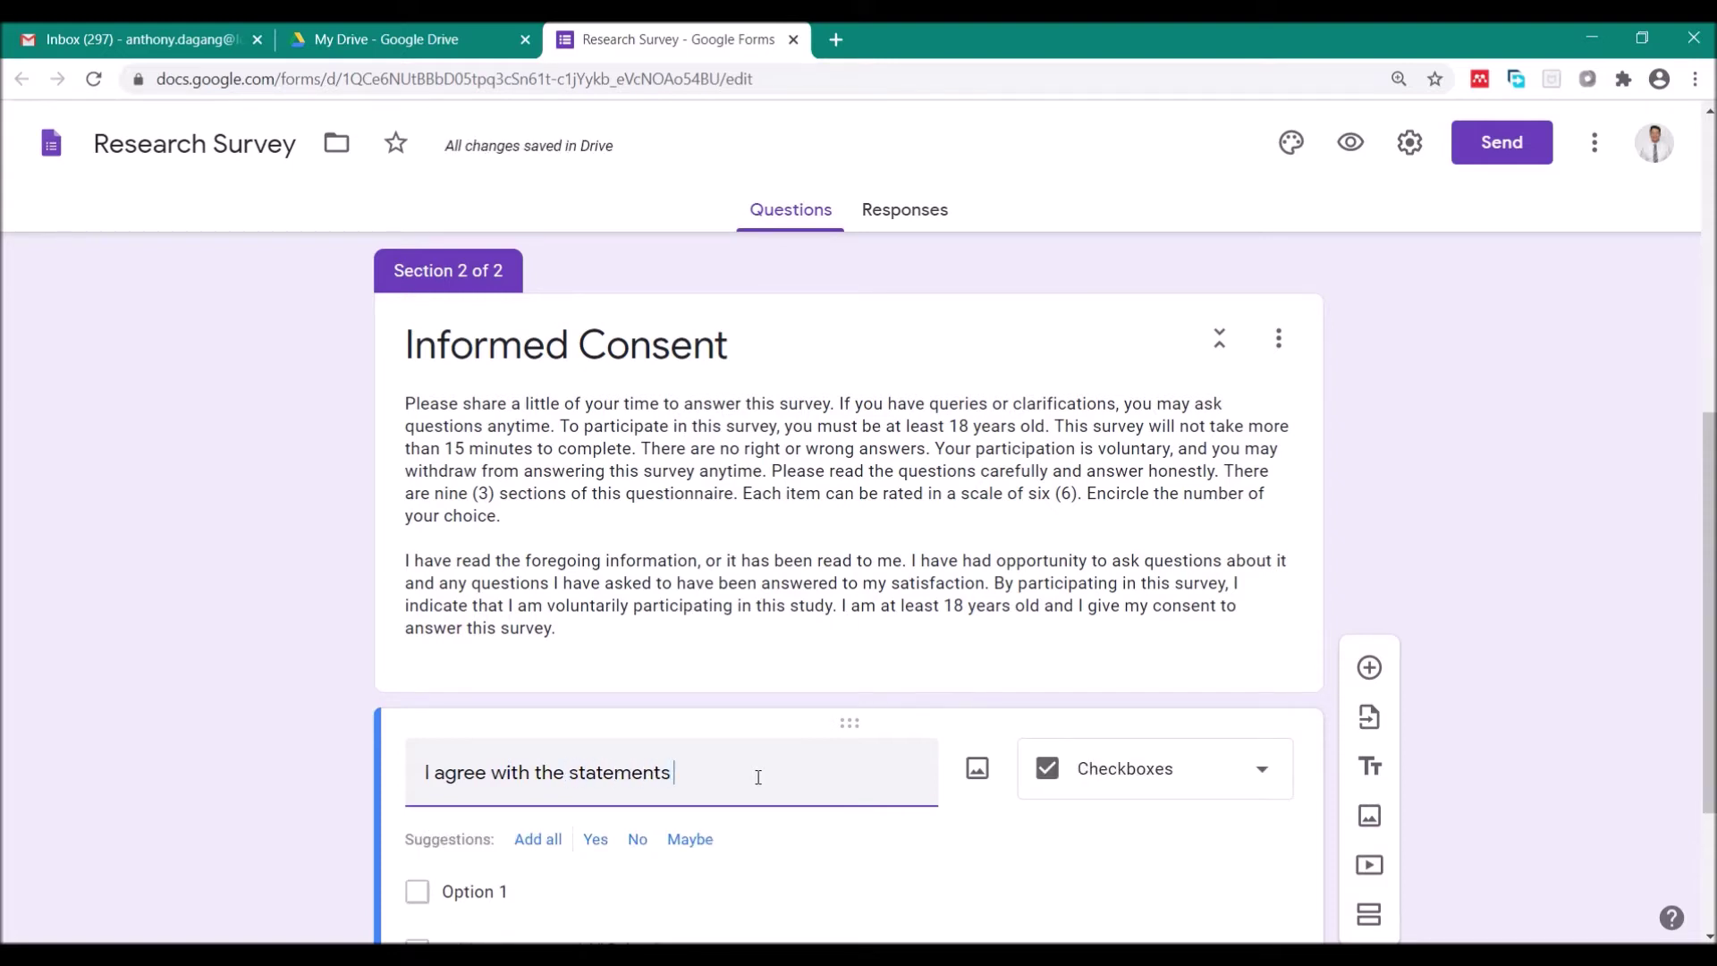
{"action": "type", "text": "above and"}
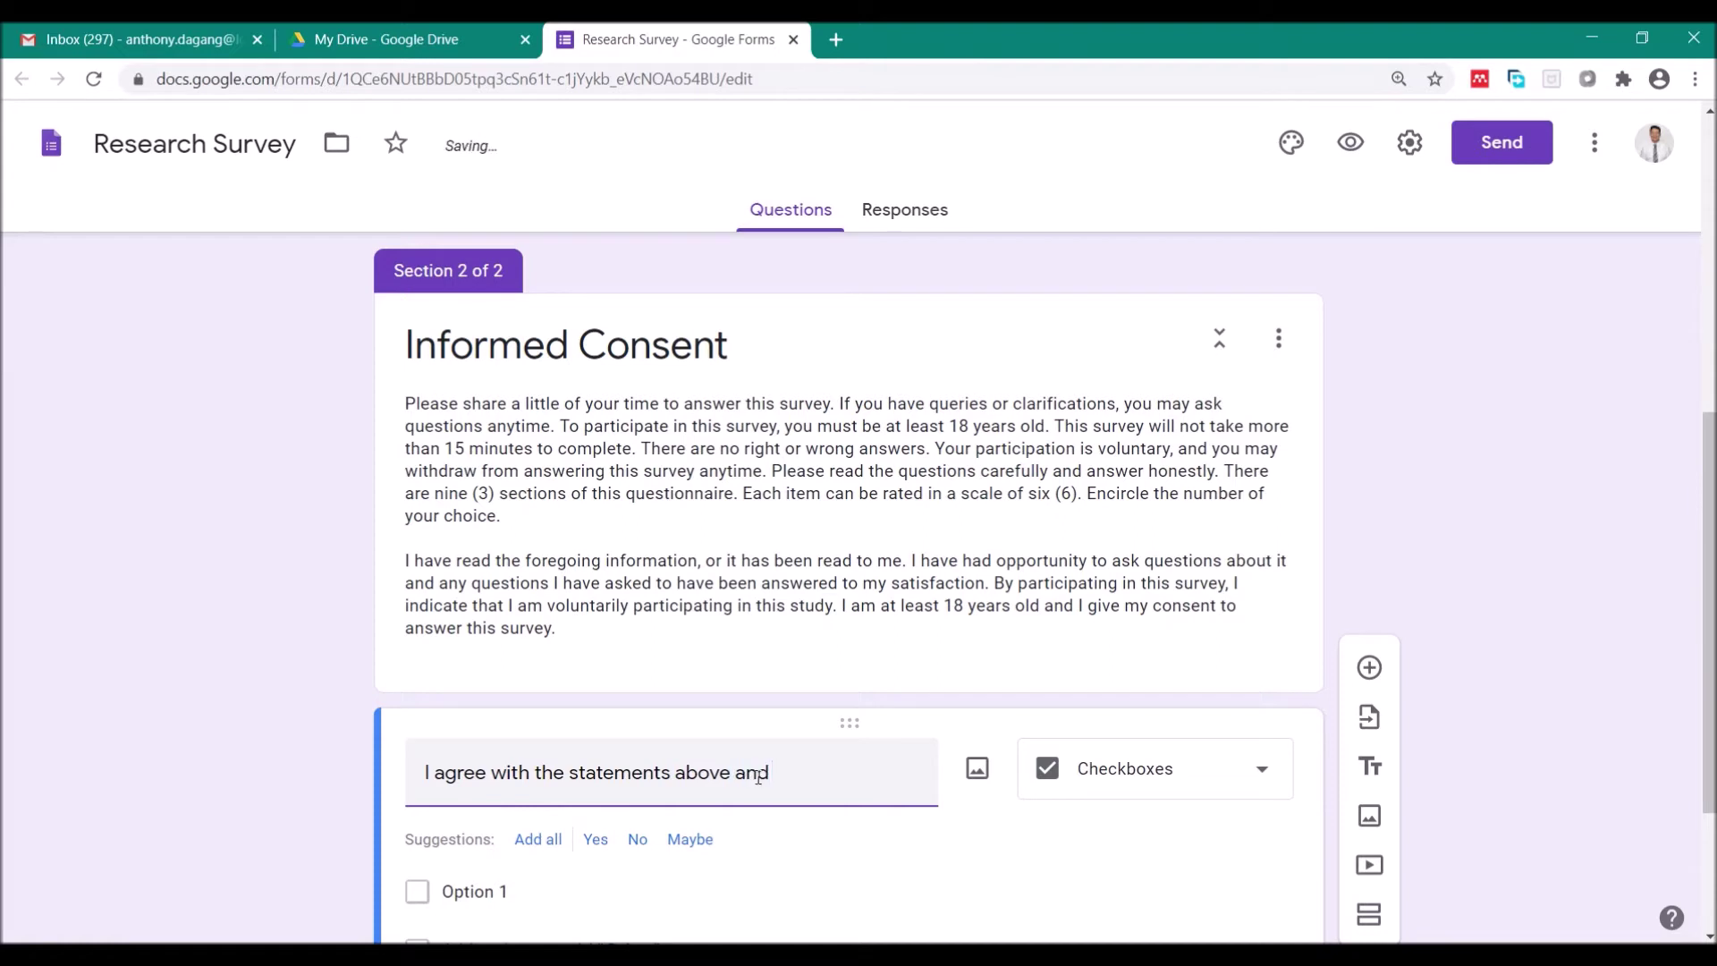
{"action": "type", "text": " participate"}
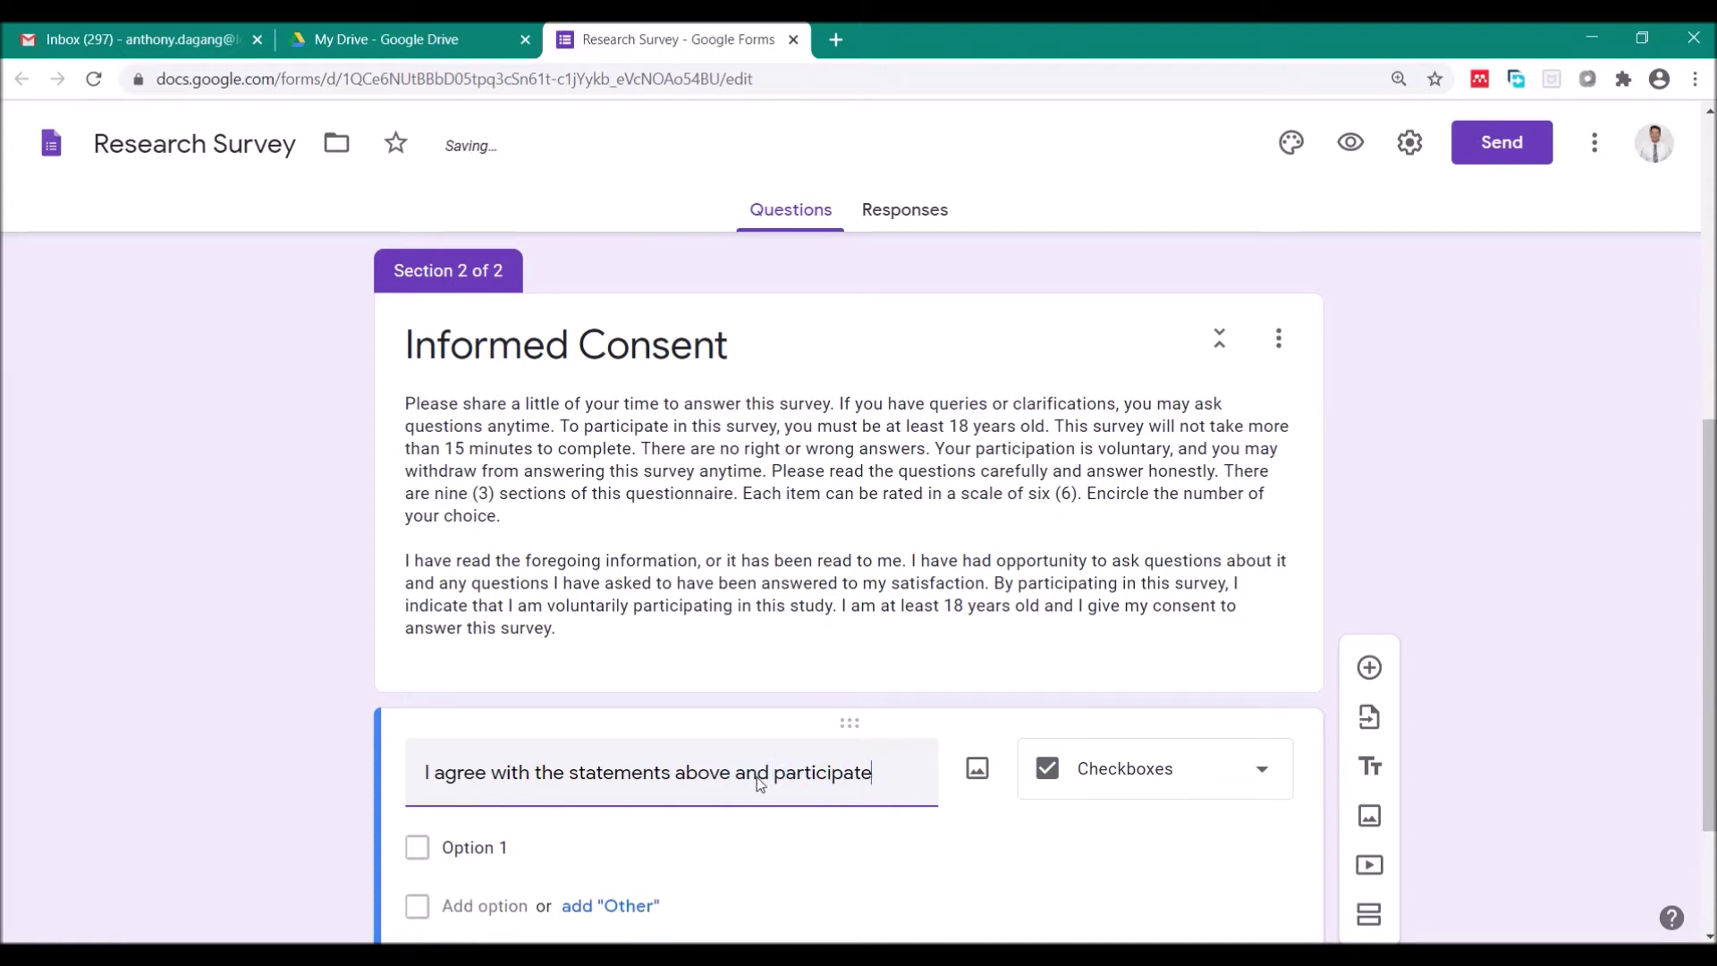
{"action": "type", "text": " in this s"}
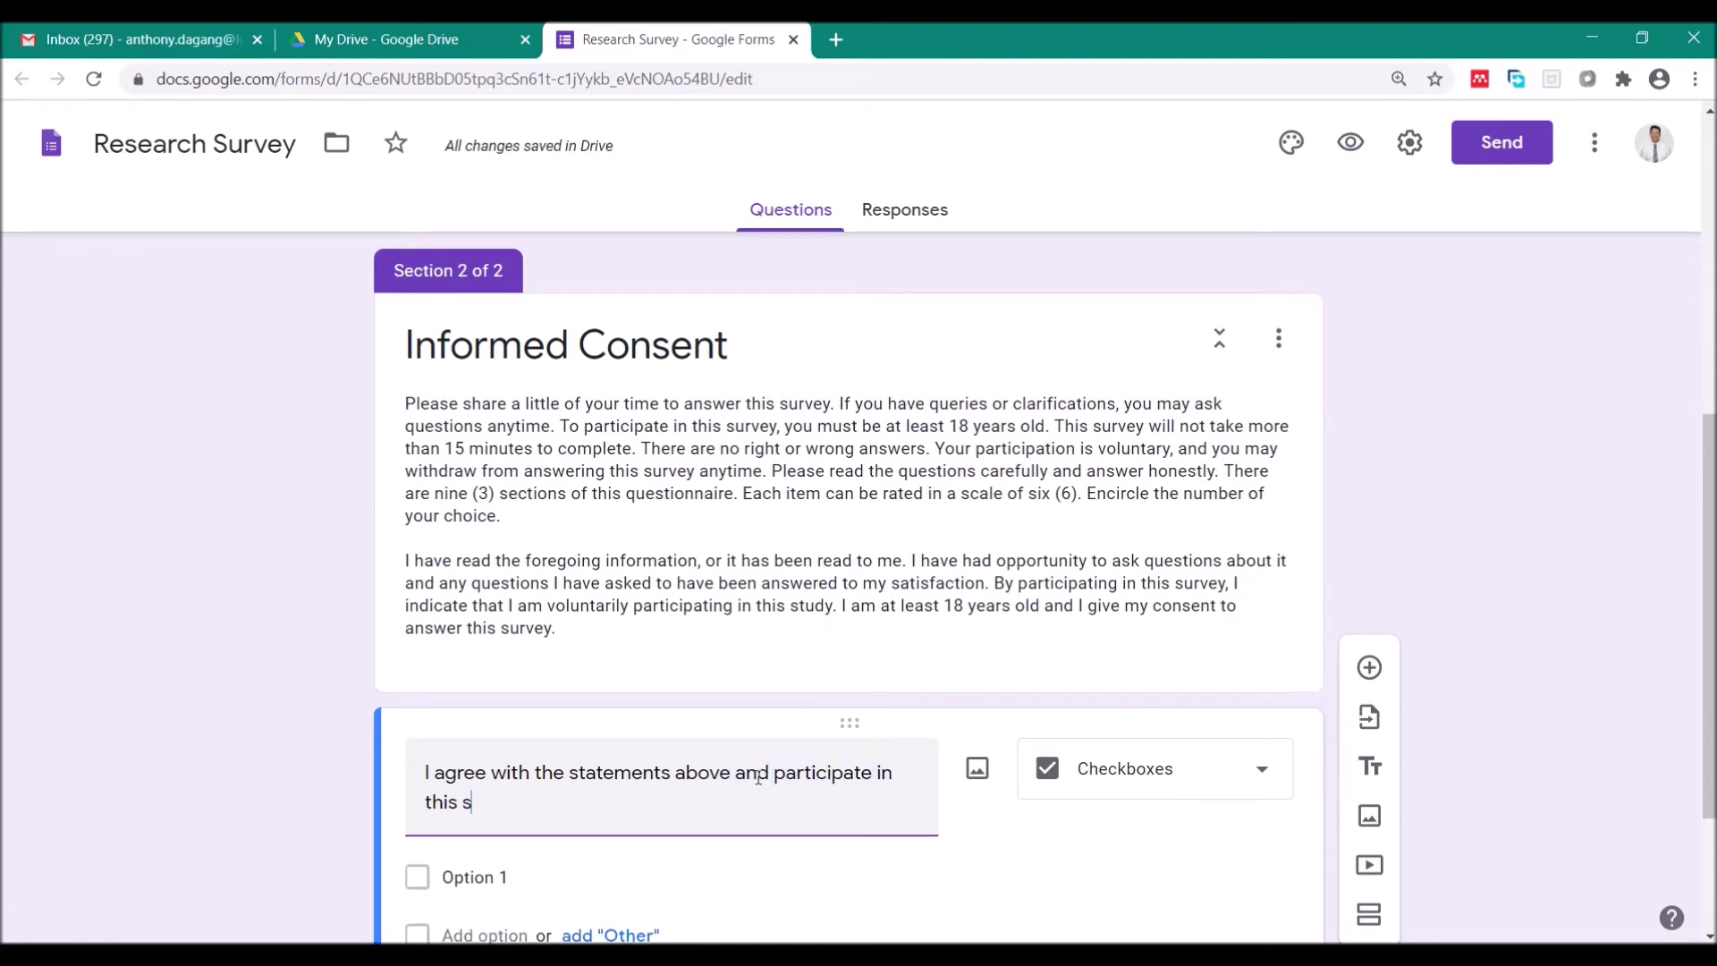
{"action": "type", "text": "urvey."}
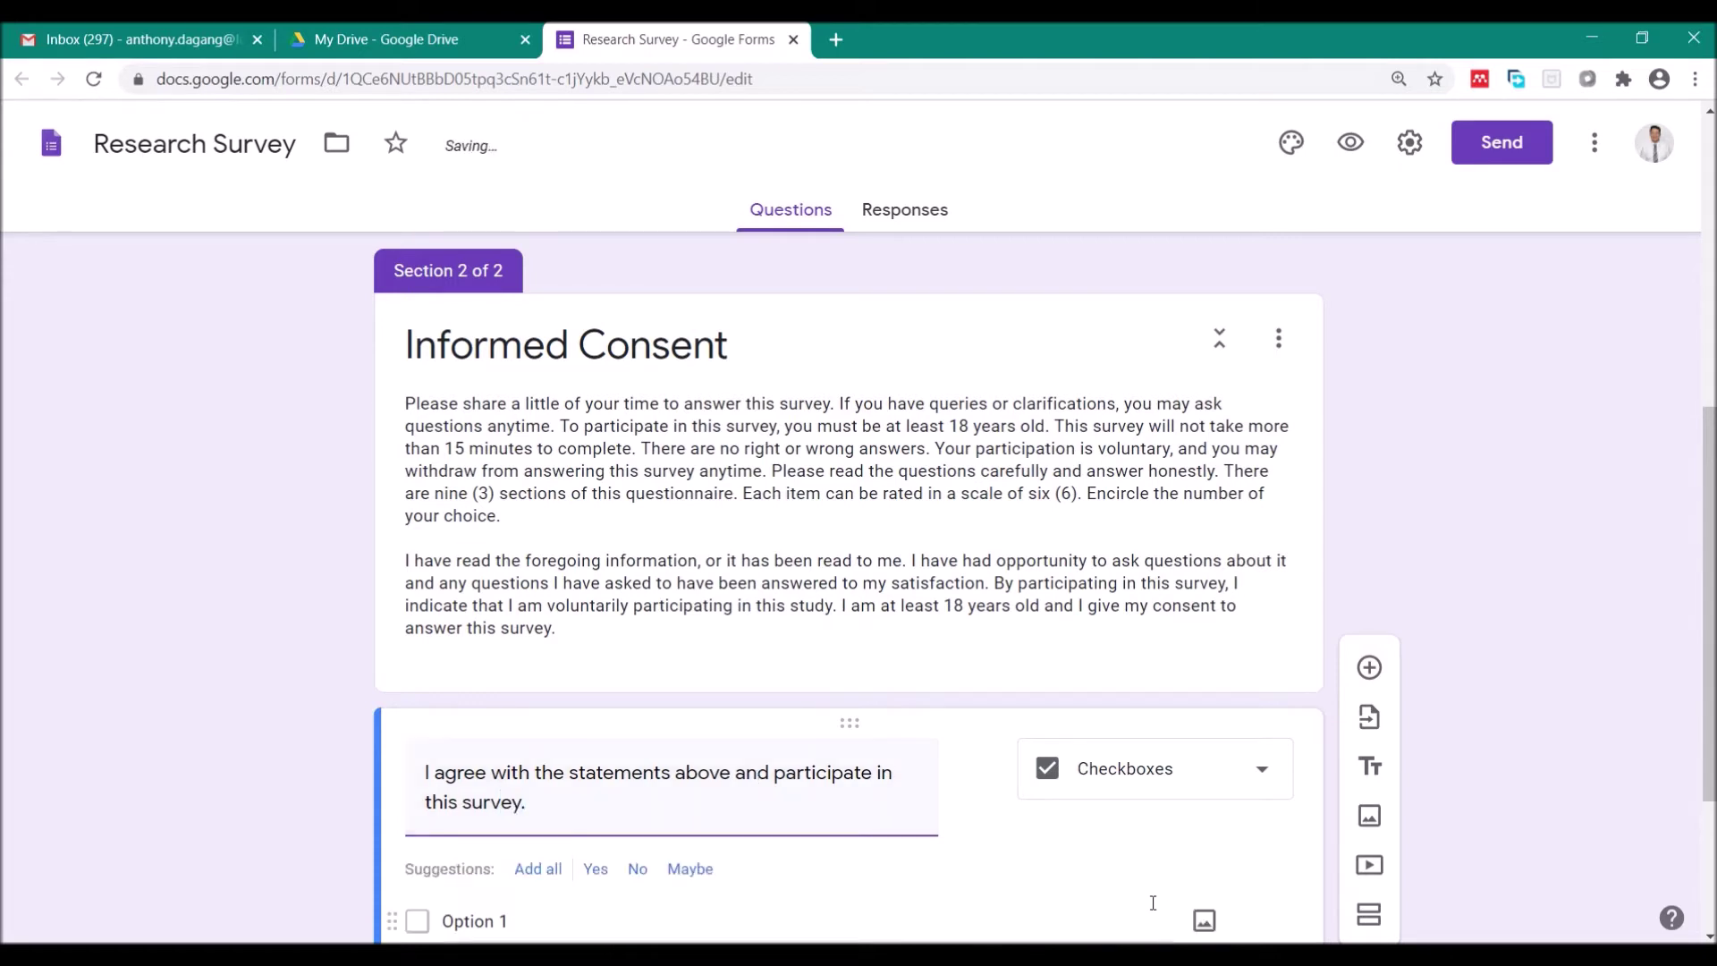
{"action": "scroll", "coordinate": [1153, 902], "scroll_direction": "down", "scroll_amount": 3}
{"action": "left_click", "coordinate": [474, 669]}
{"action": "type", "text": "Ag"}
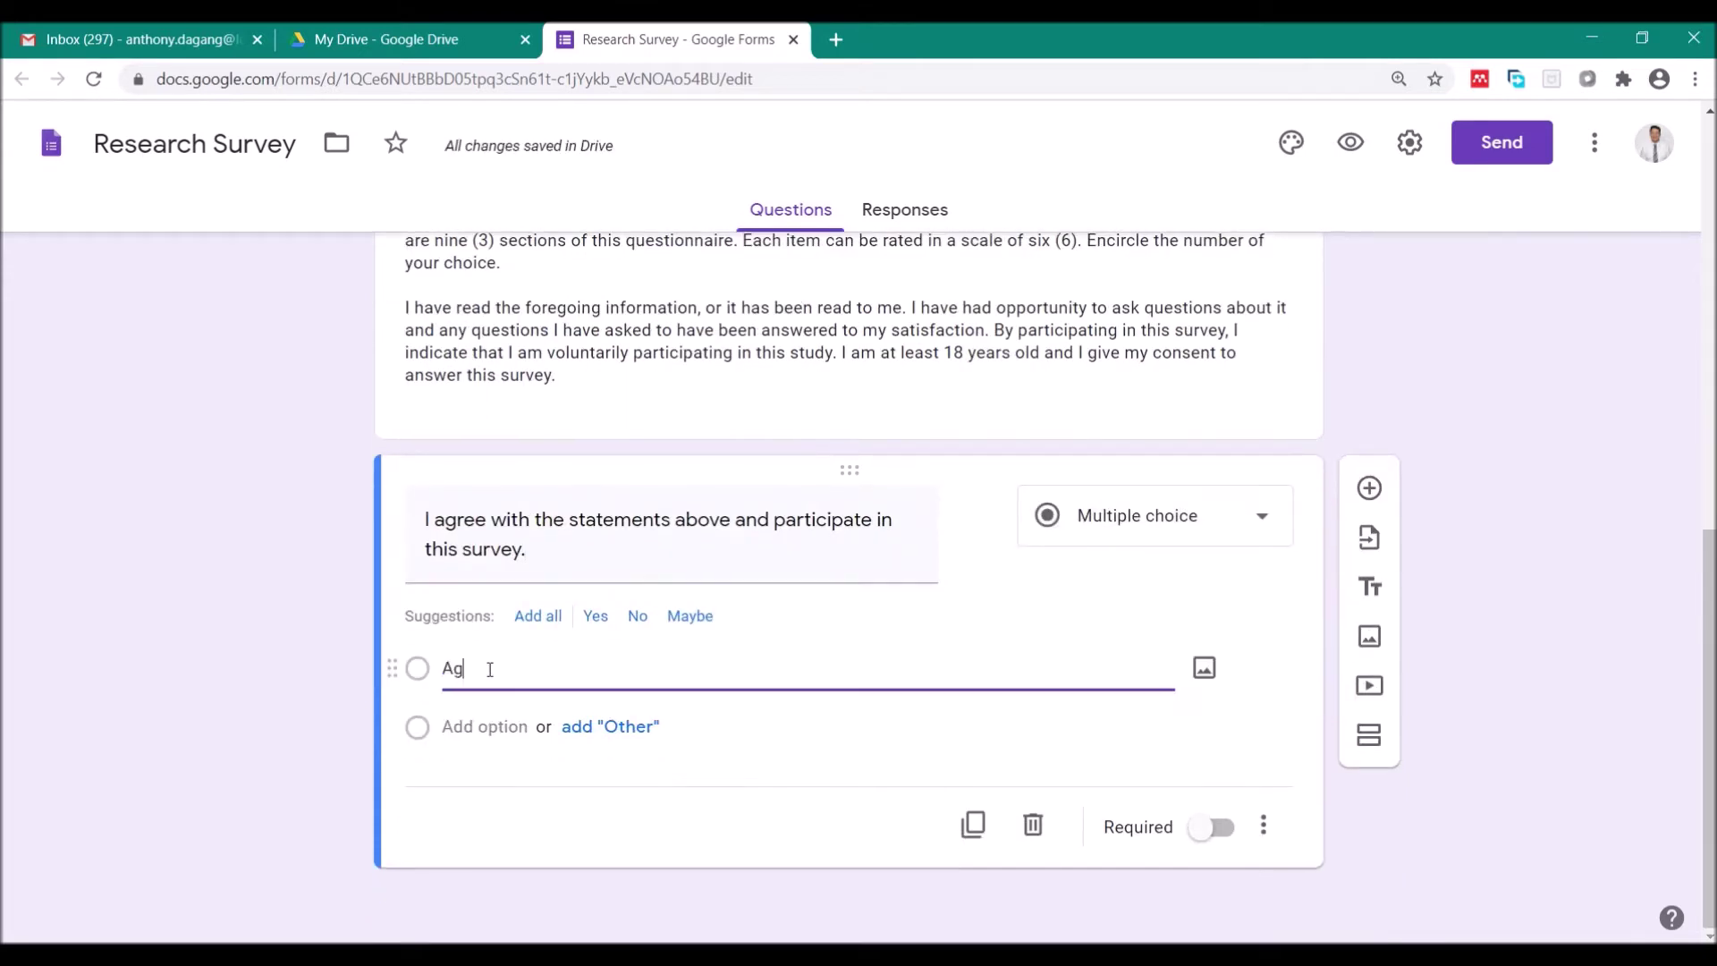
{"action": "type", "text": "ree"}
{"action": "double_click", "coordinate": [536, 673]}
{"action": "left_click", "coordinate": [1212, 827]}
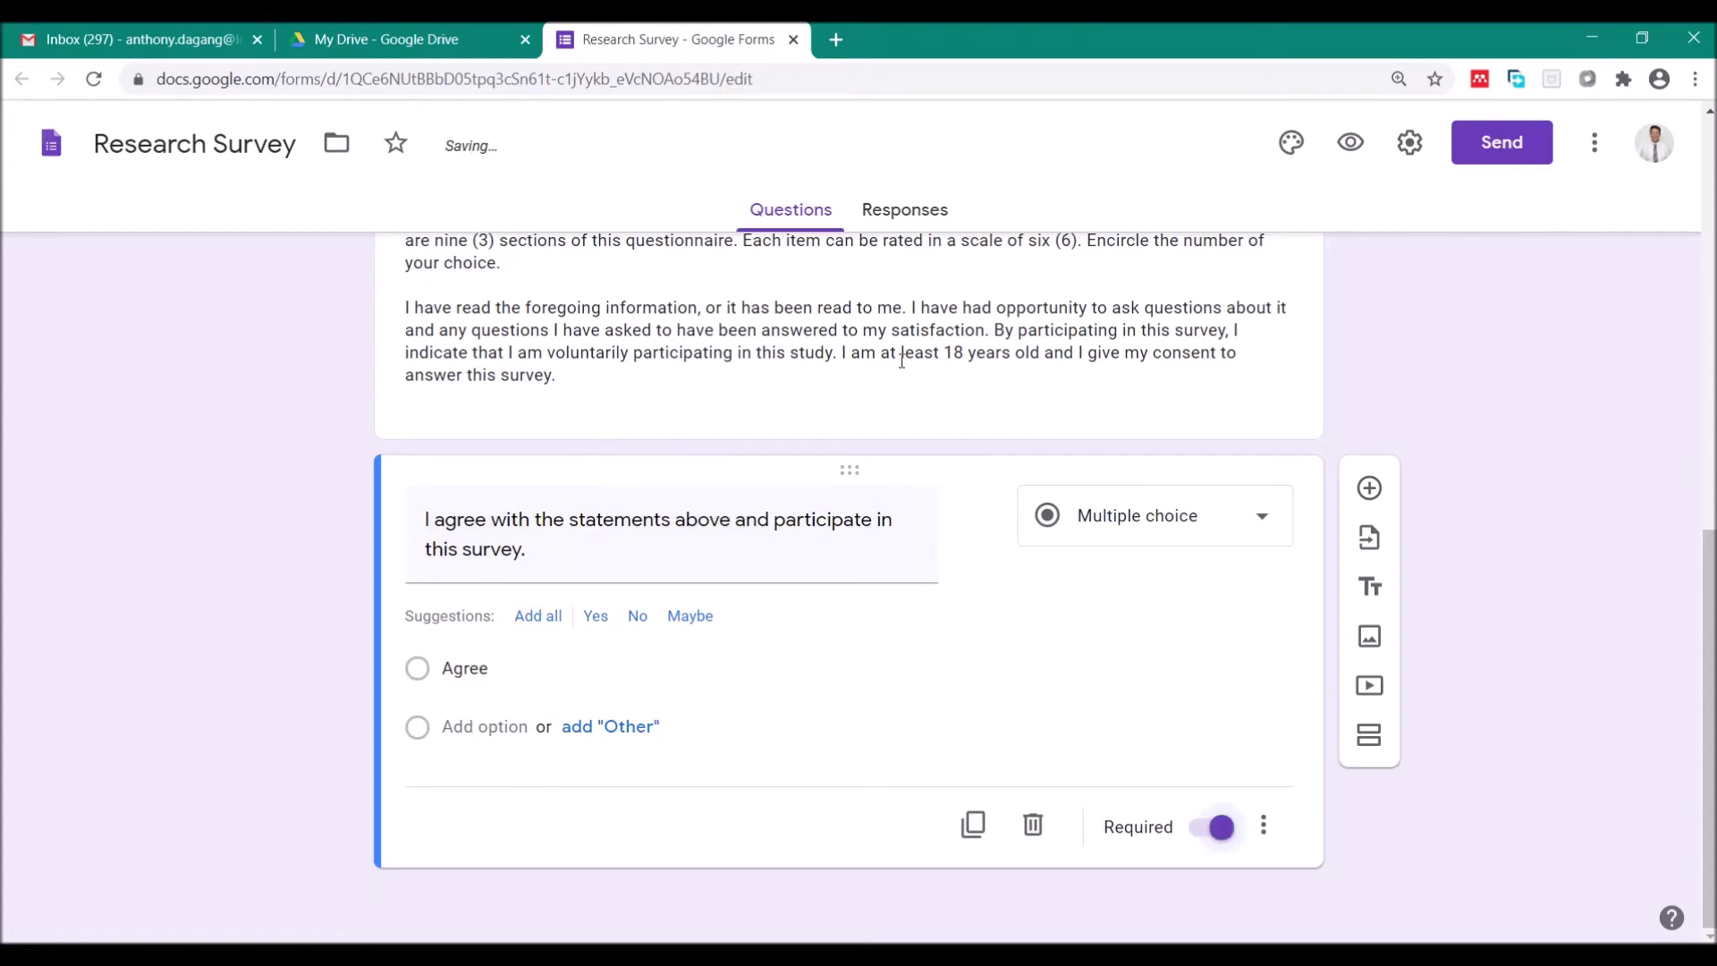
{"action": "scroll", "coordinate": [304, 484], "scroll_direction": "up", "scroll_amount": 5}
Add a new section and paste the Personal Profile heading and sentence from Word as its title
{"action": "scroll", "coordinate": [305, 484], "scroll_direction": "up", "scroll_amount": 5}
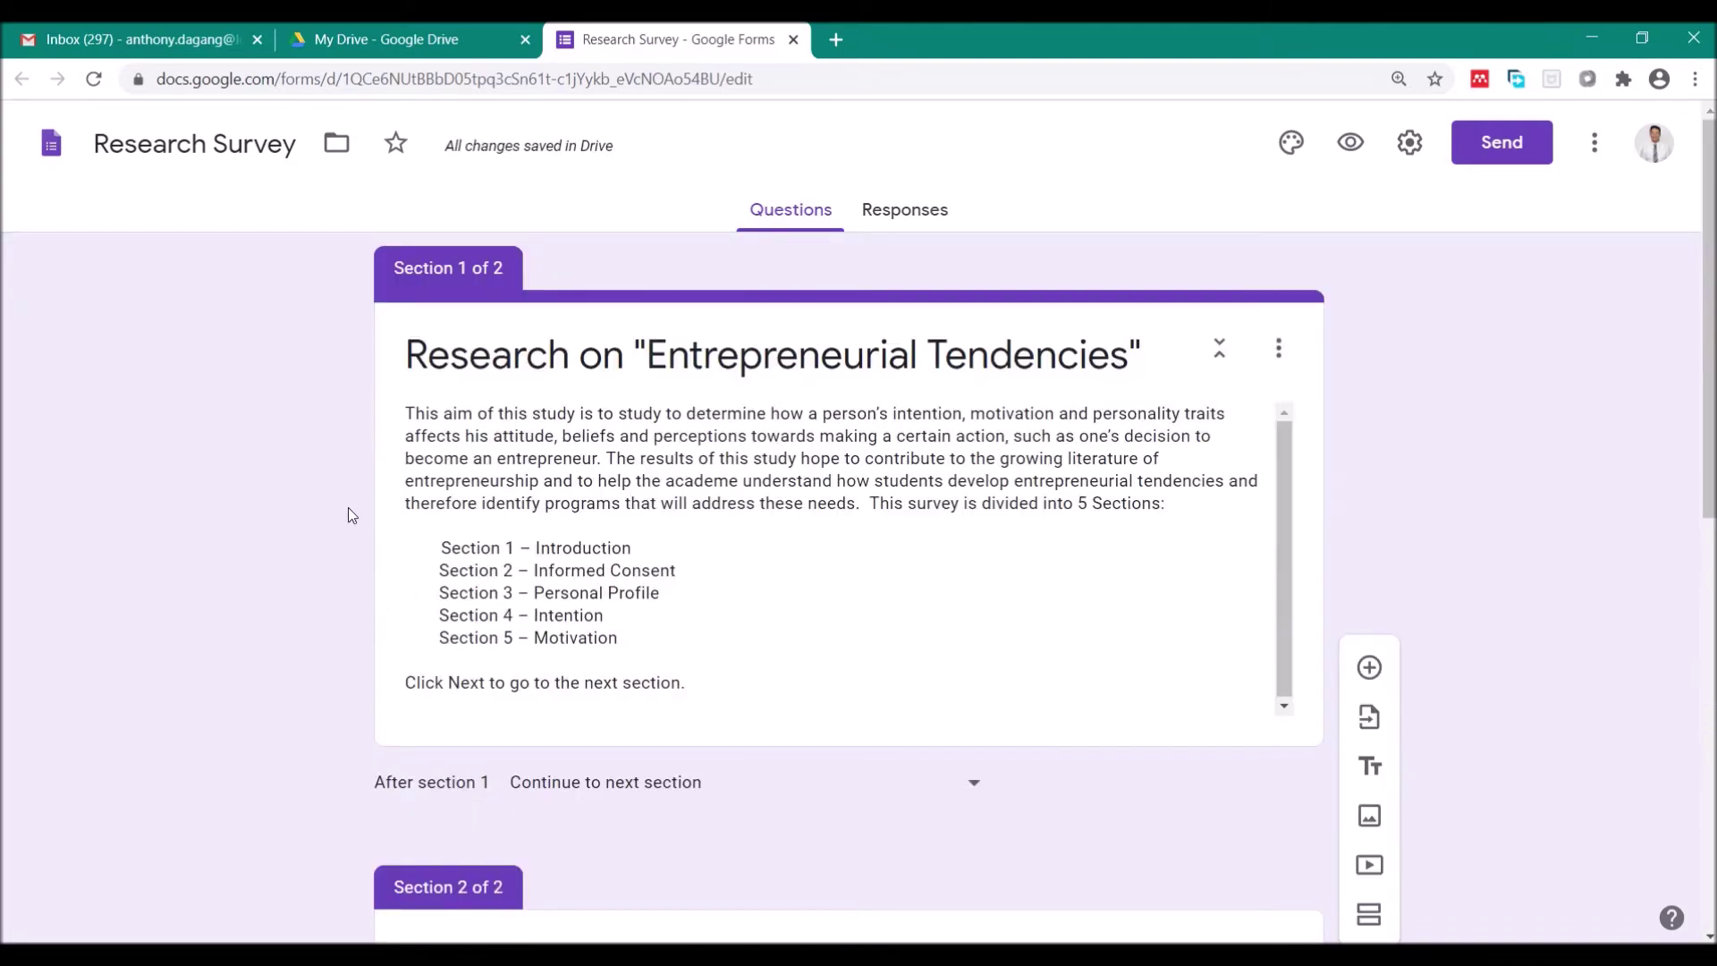
{"action": "scroll", "coordinate": [500, 357], "scroll_direction": "down", "scroll_amount": 10}
{"action": "scroll", "coordinate": [536, 510], "scroll_direction": "up", "scroll_amount": 3}
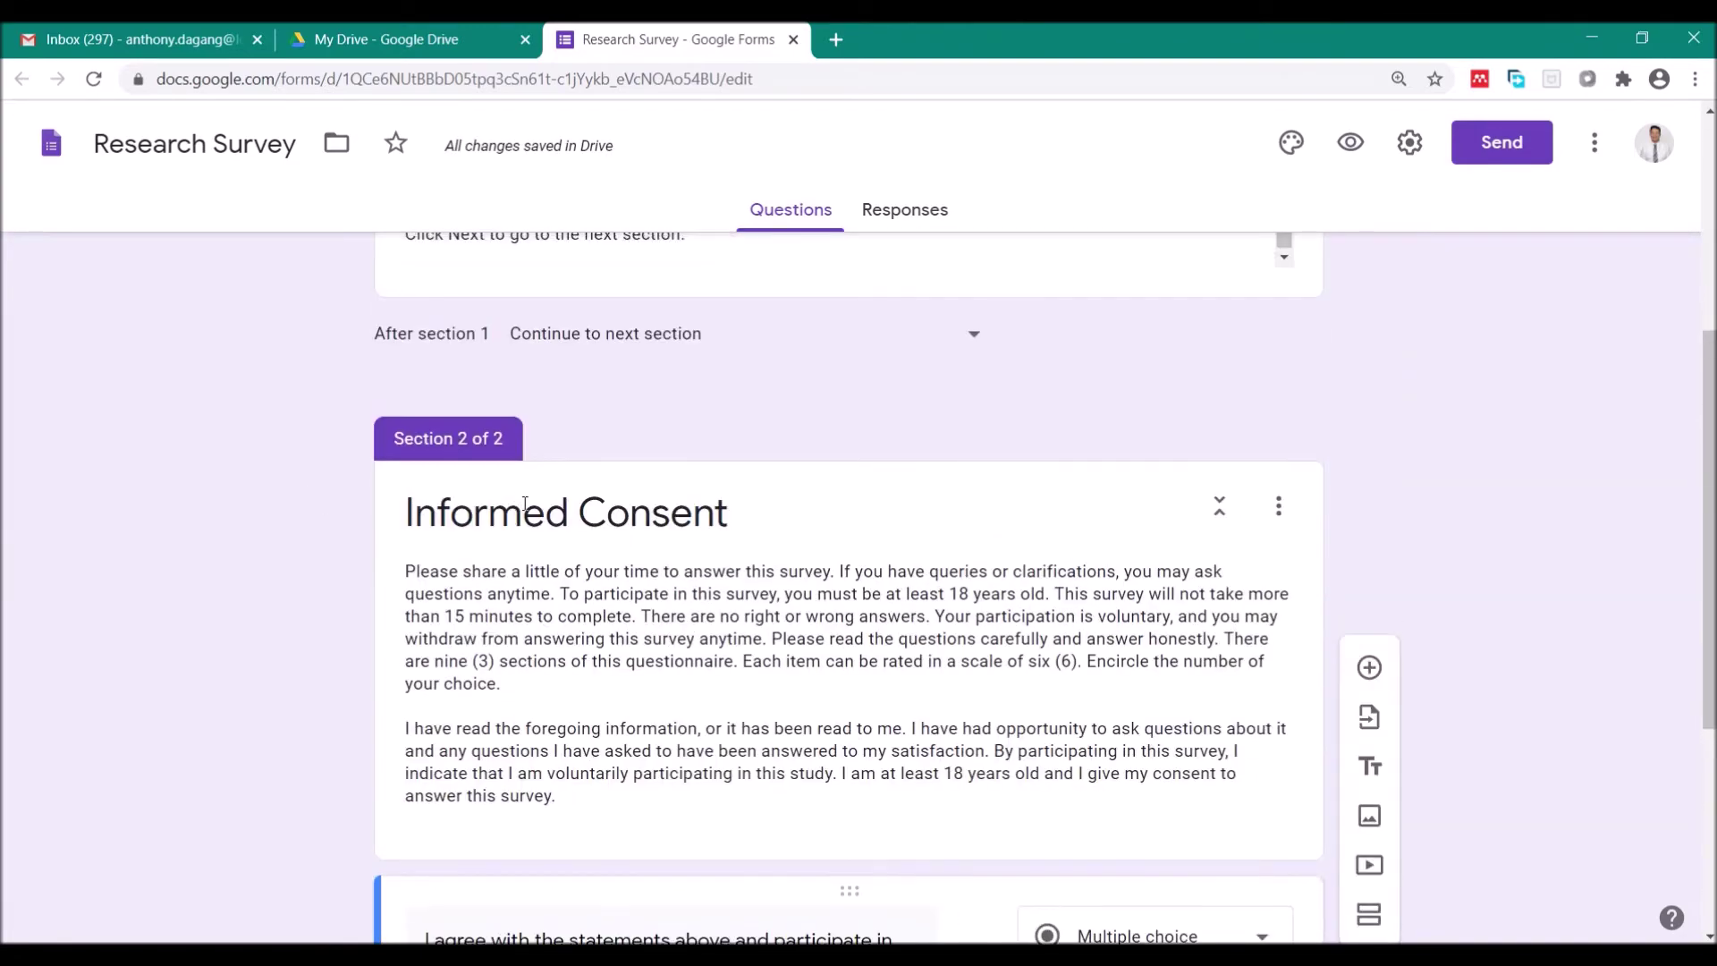
{"action": "scroll", "coordinate": [567, 479], "scroll_direction": "down", "scroll_amount": 3}
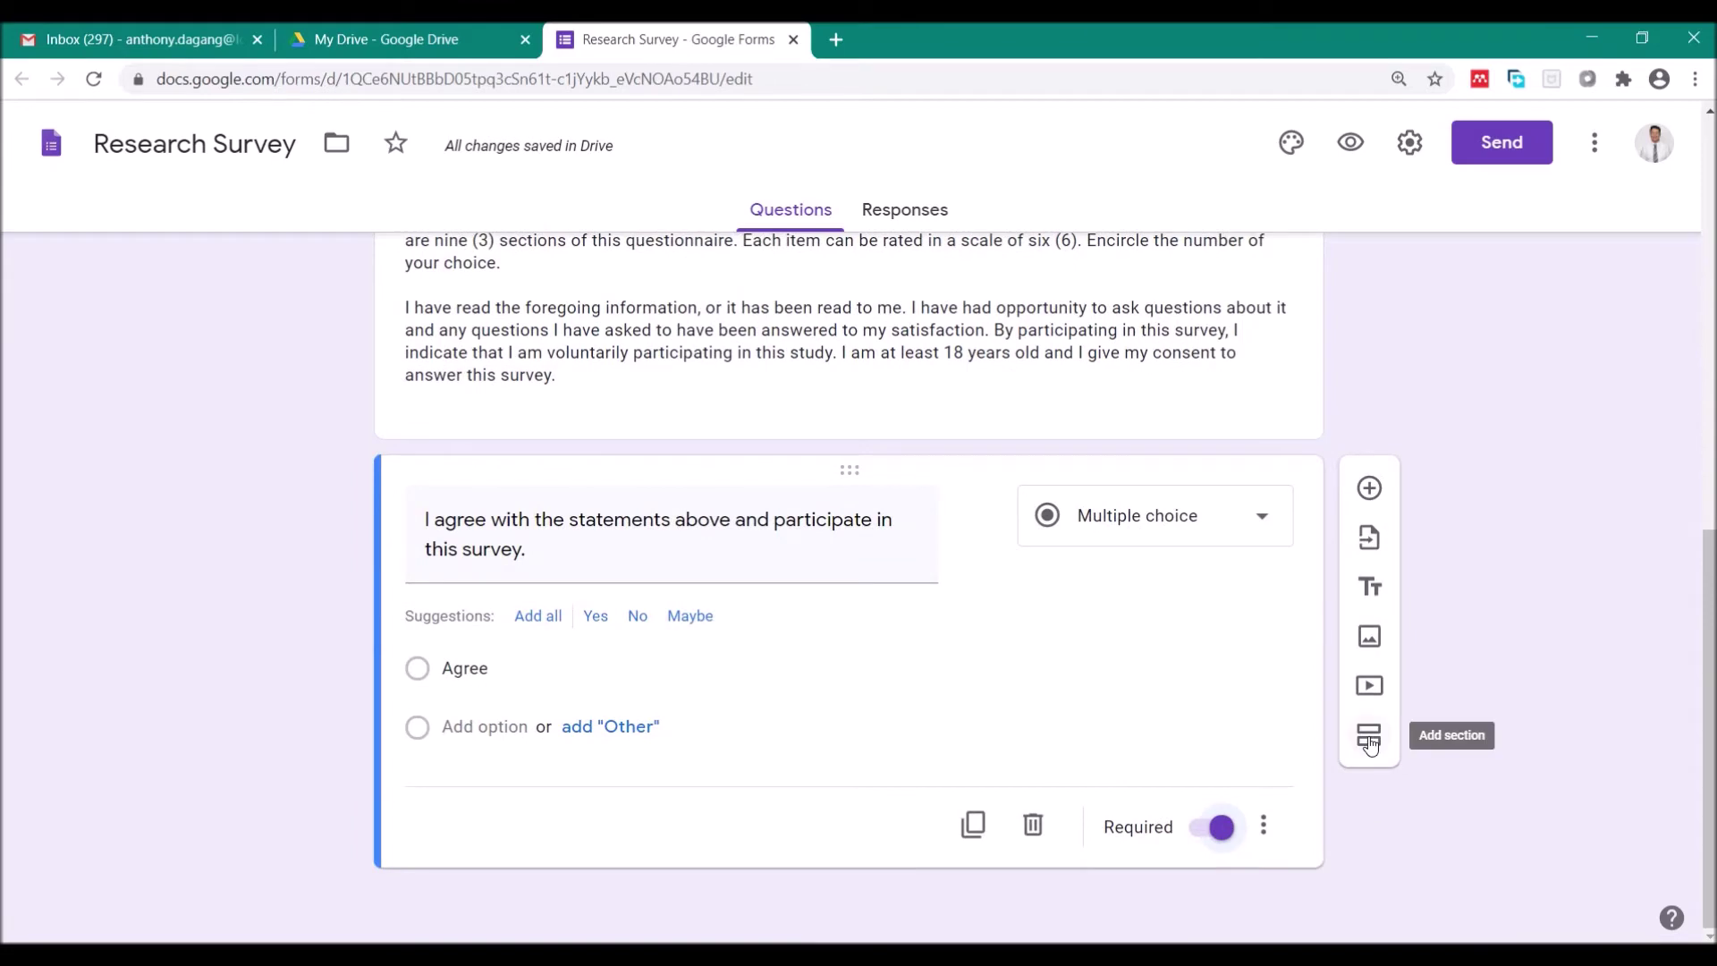
{"action": "left_click", "coordinate": [1371, 740]}
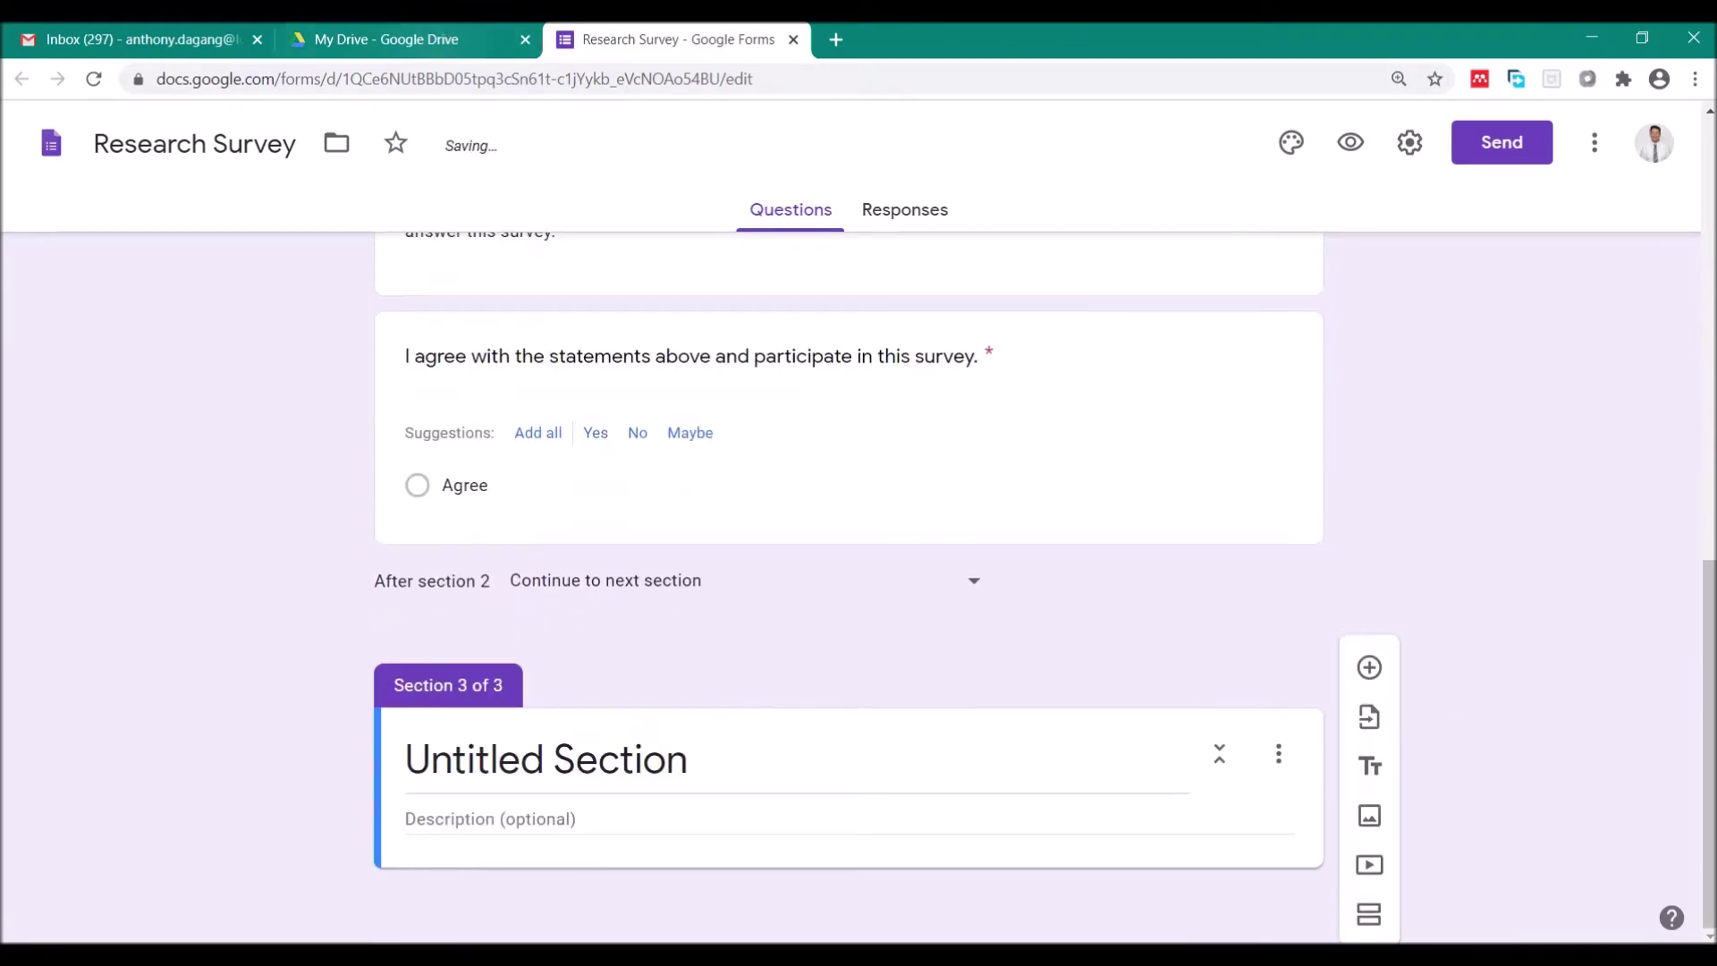
{"action": "key", "text": "alt+Tab"}
{"action": "scroll", "coordinate": [537, 674], "scroll_direction": "down", "scroll_amount": 5}
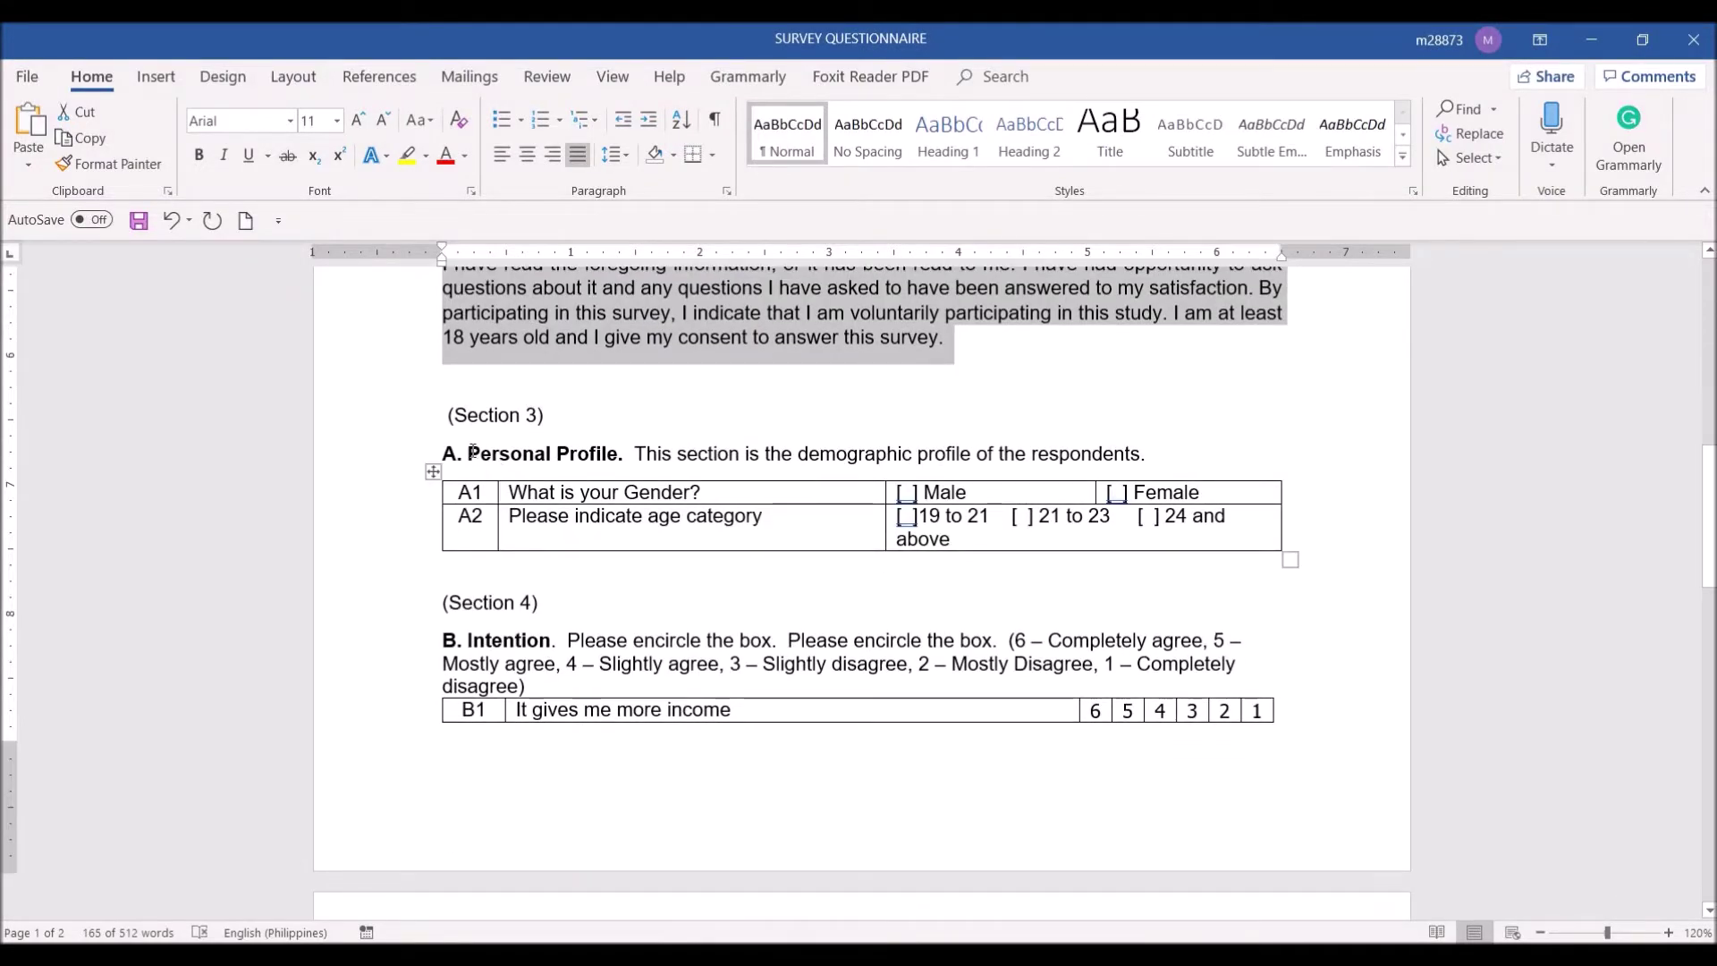
{"action": "left_click_drag", "start_coordinate": [474, 454], "coordinate": [1181, 452]}
{"action": "key", "text": "ctrl+c"}
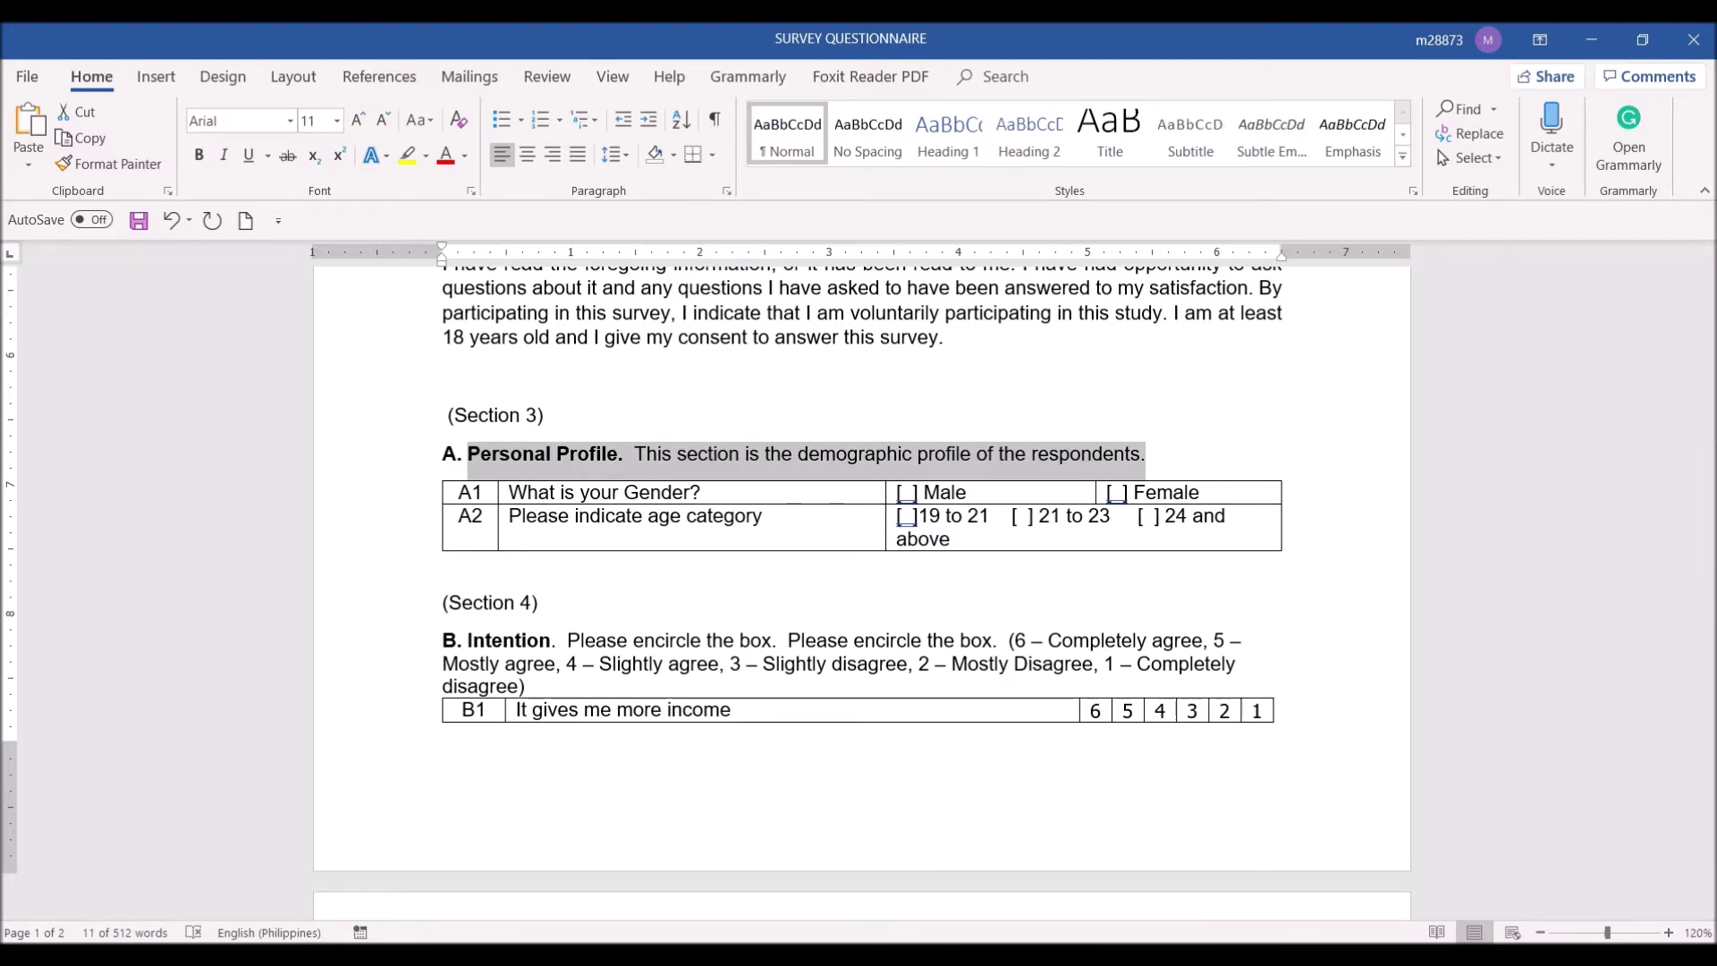
{"action": "key", "text": "alt+Tab"}
{"action": "left_click", "coordinate": [535, 771]}
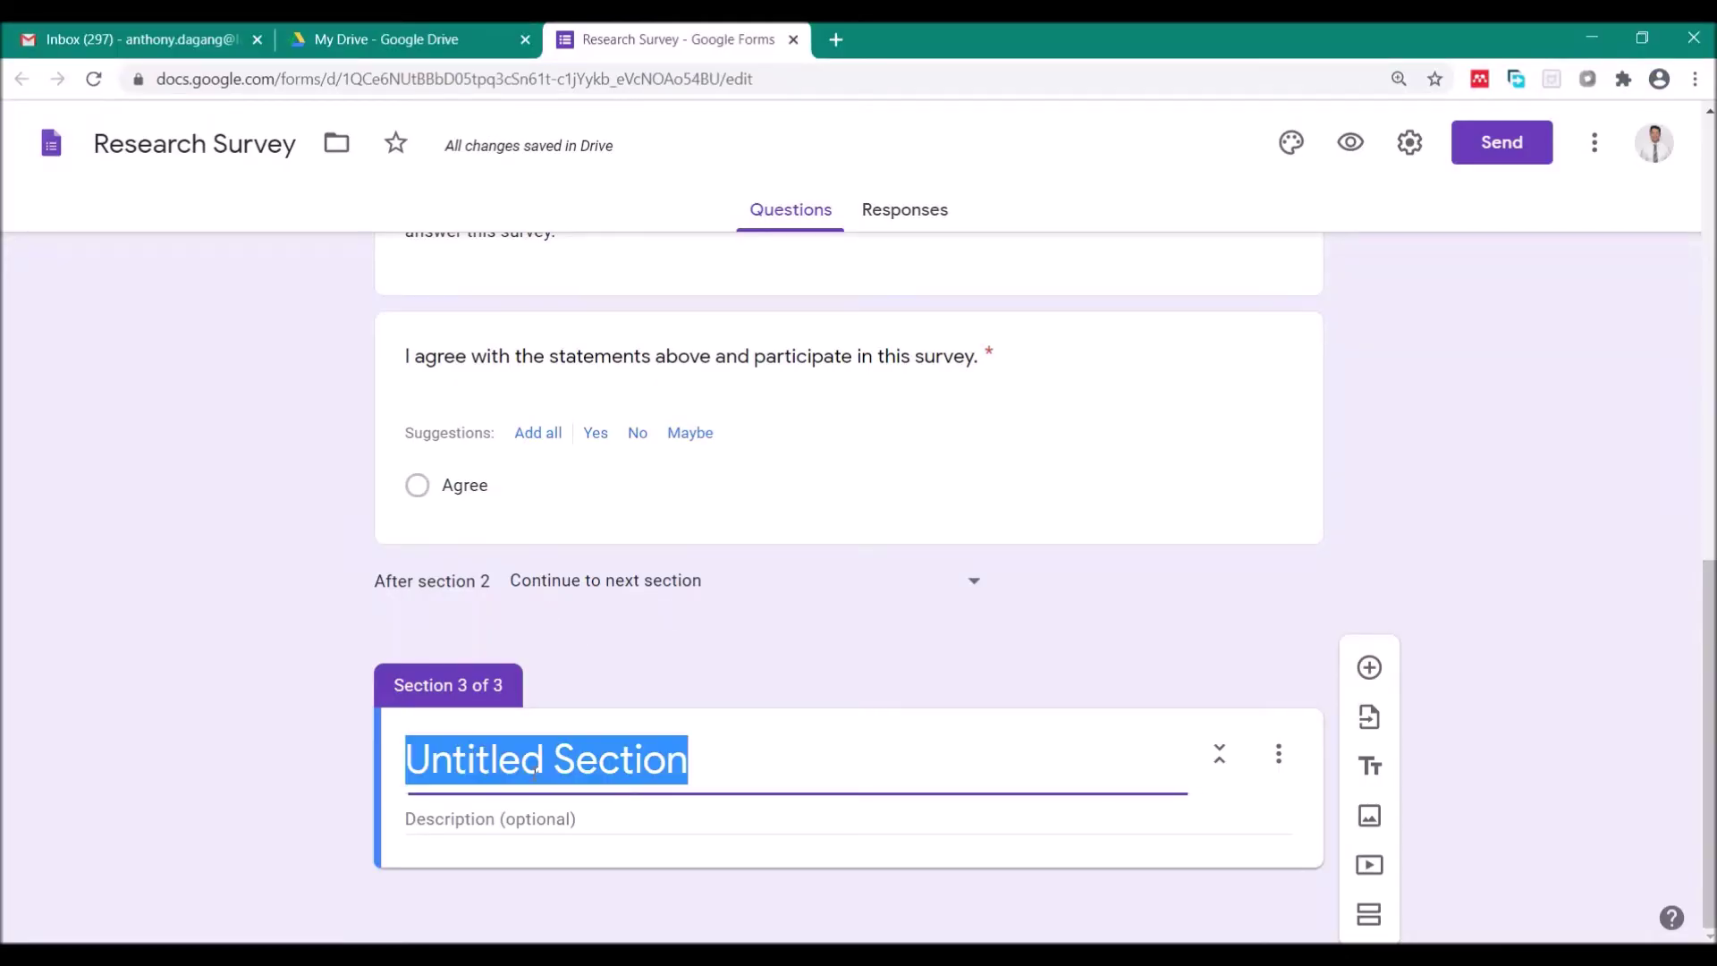
{"action": "key", "text": "ctrl+v"}
Move the demographic-profile sentence from the title into the description, then add a new question
{"action": "left_click_drag", "start_coordinate": [707, 739], "coordinate": [1140, 795]}
{"action": "key", "text": "ctrl+x"}
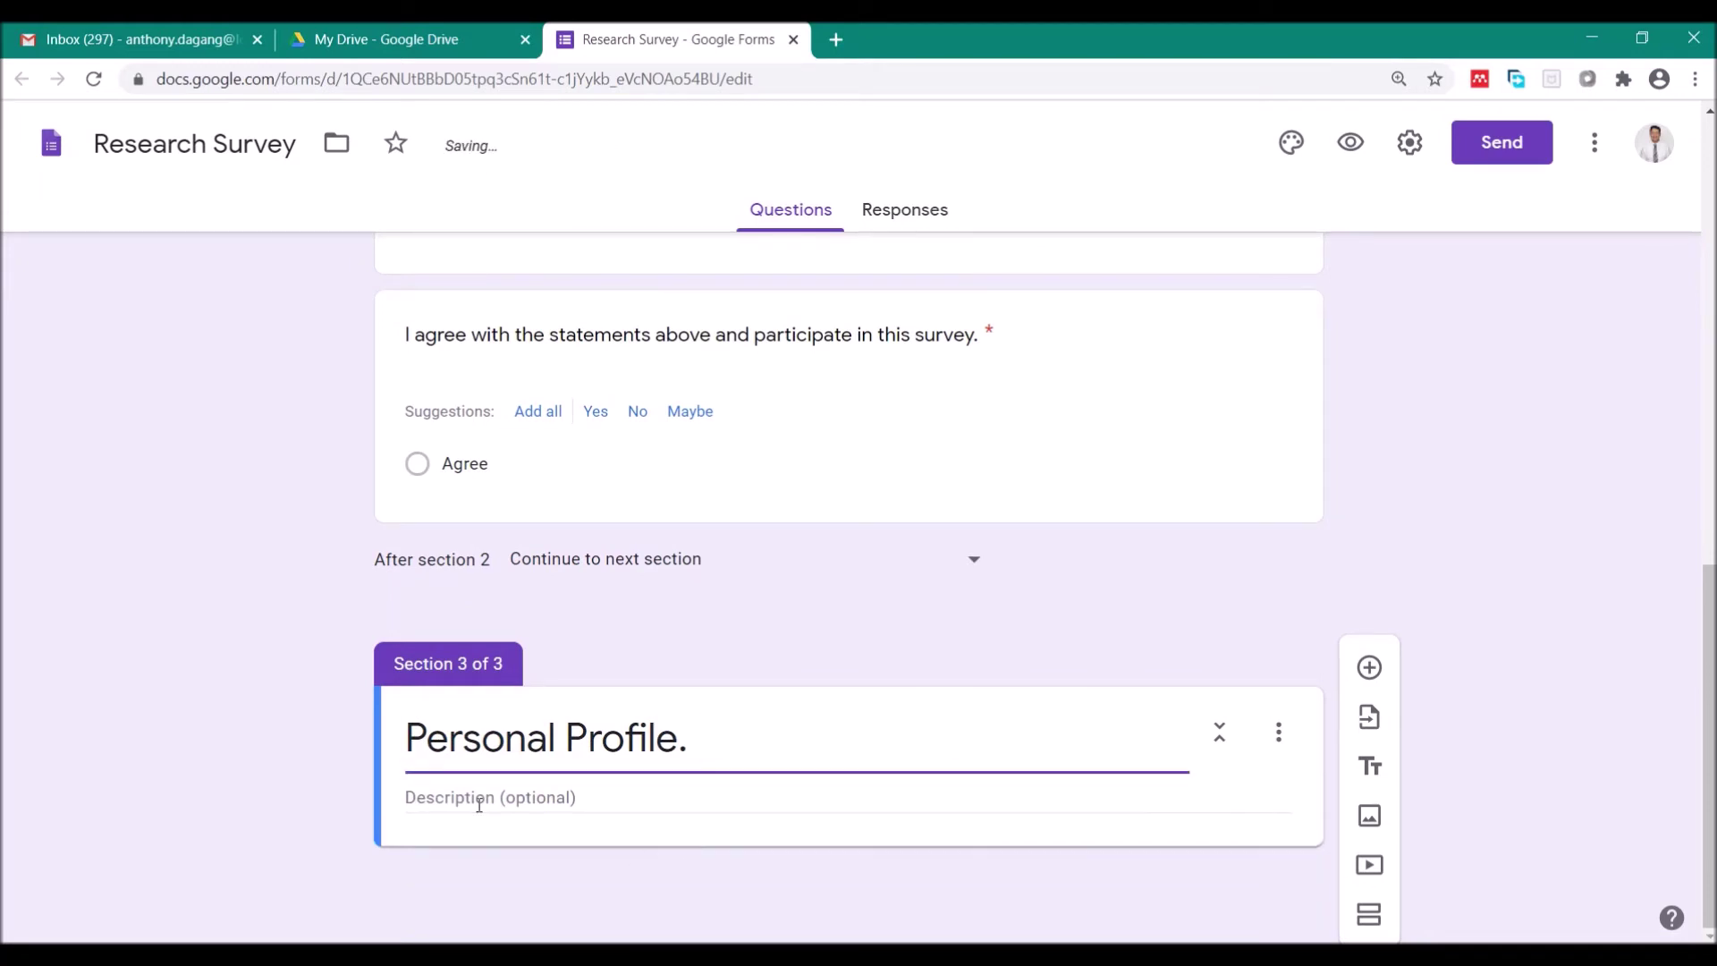
{"action": "left_click", "coordinate": [470, 798]}
{"action": "key", "text": "ctrl+v"}
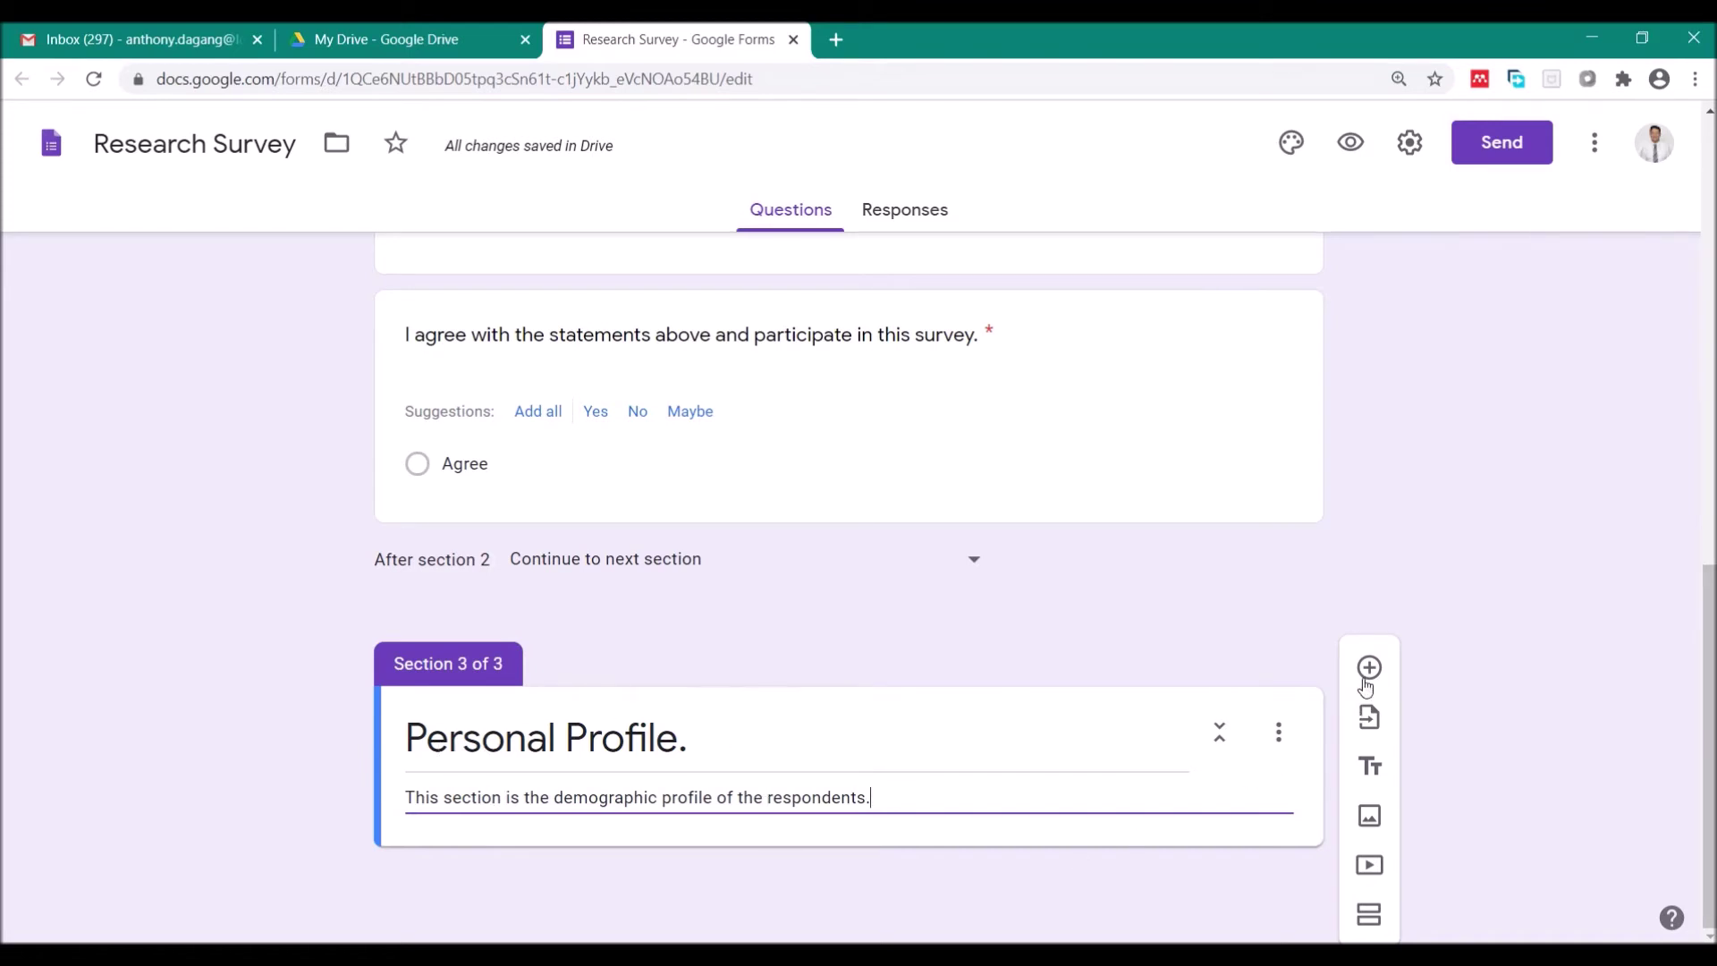
{"action": "left_click", "coordinate": [1368, 670]}
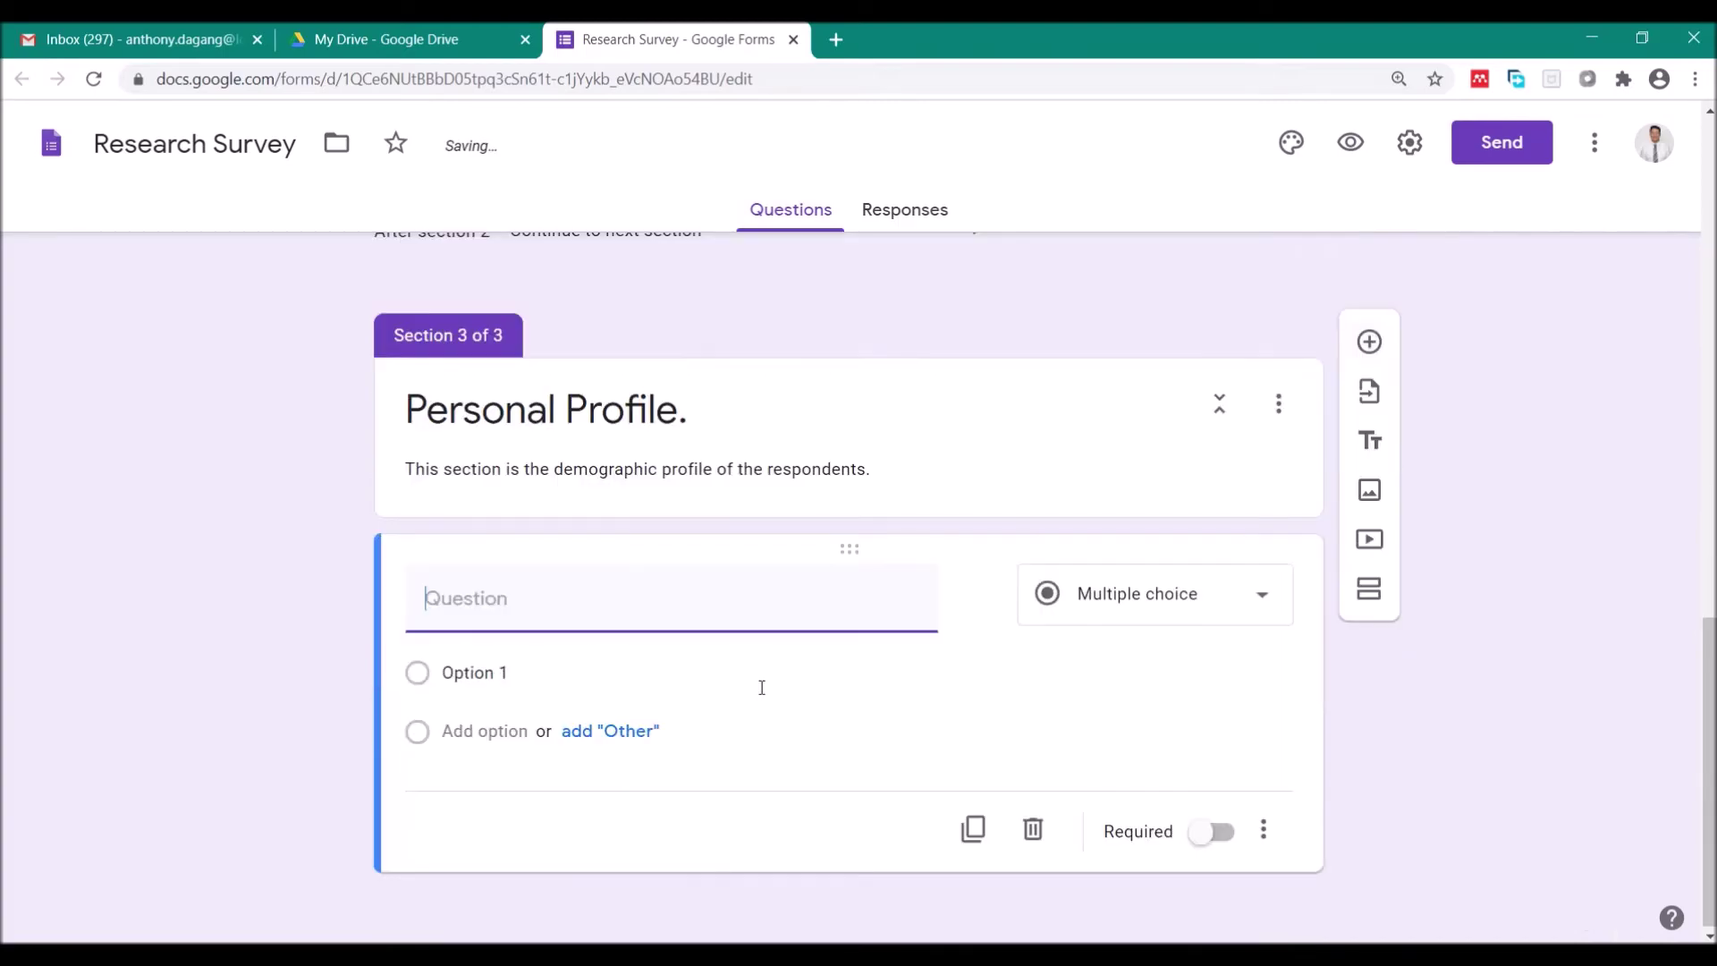
Title the new question 'What is your Gender (1 - Male, 2 - Female)'
{"action": "key", "text": "alt+Tab"}
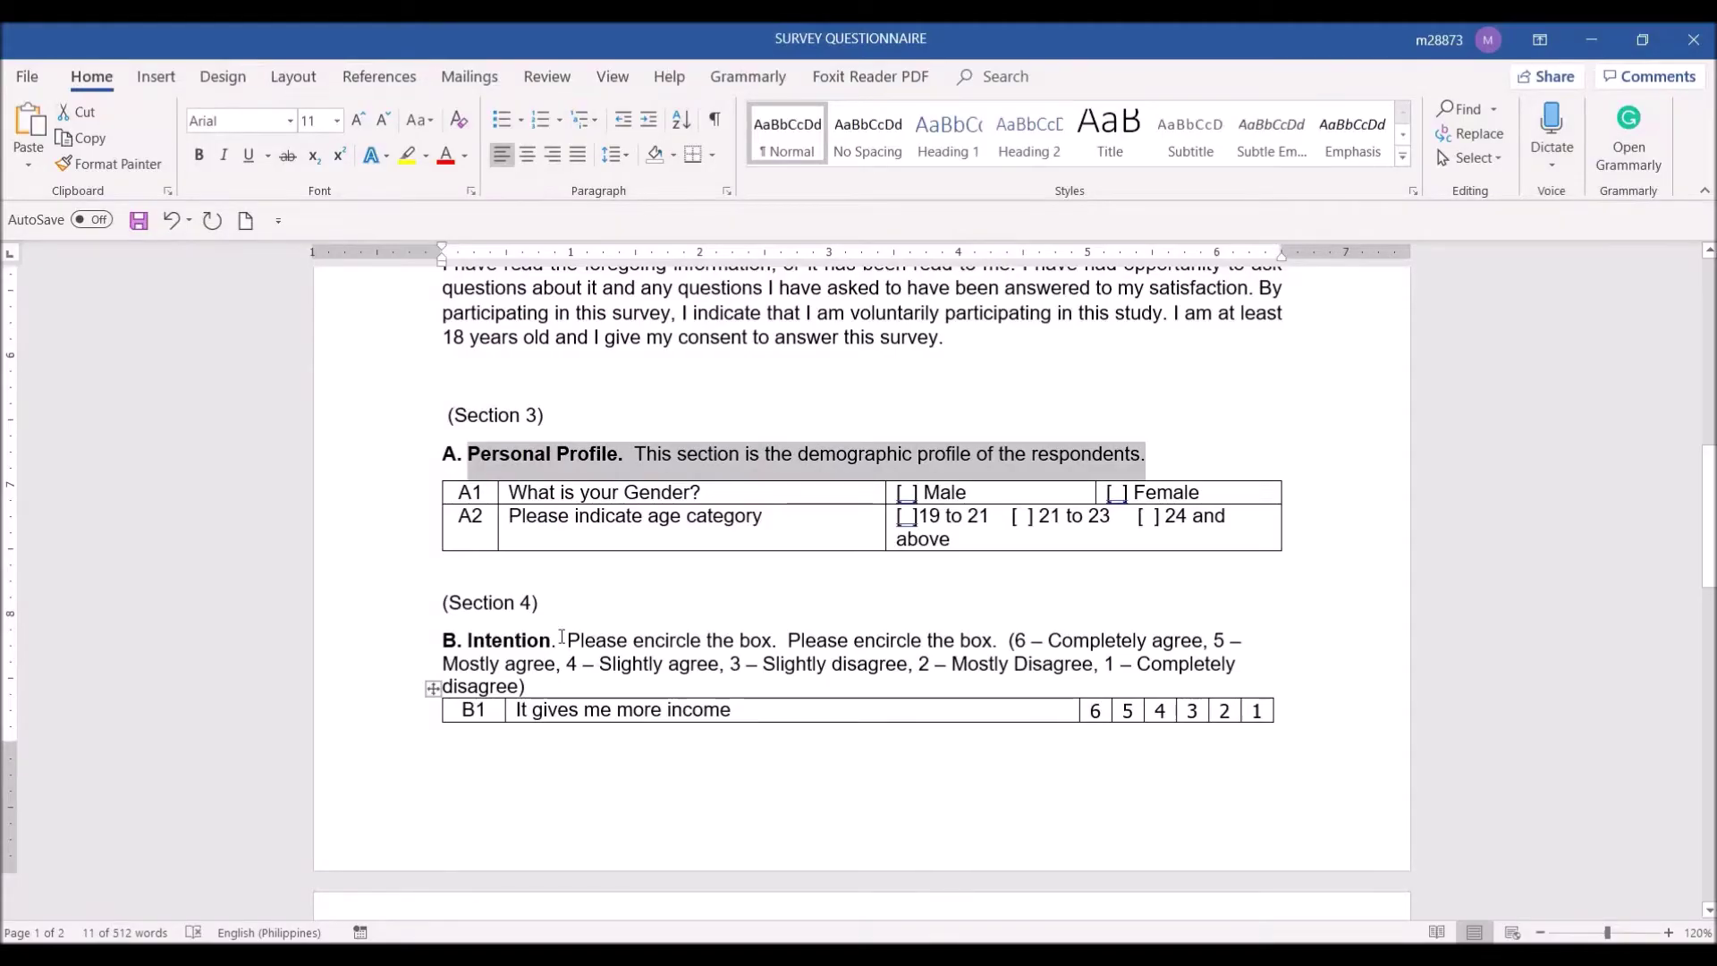
{"action": "key", "text": "alt+Tab"}
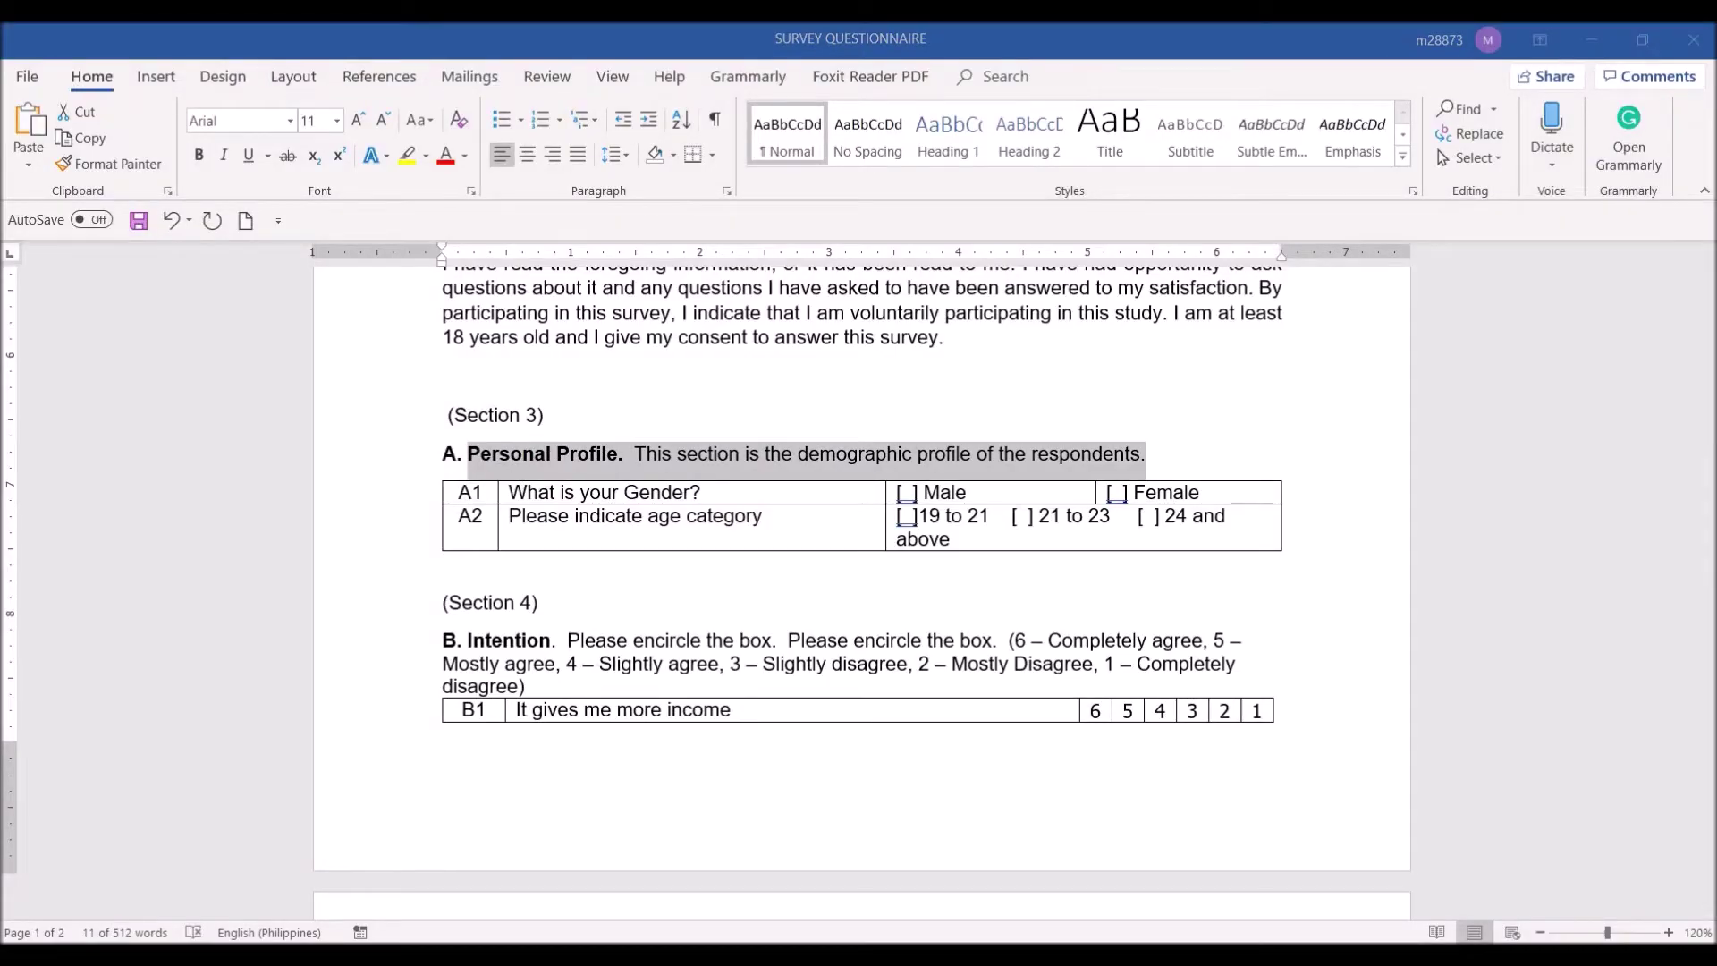
{"action": "left_click", "coordinate": [607, 669]}
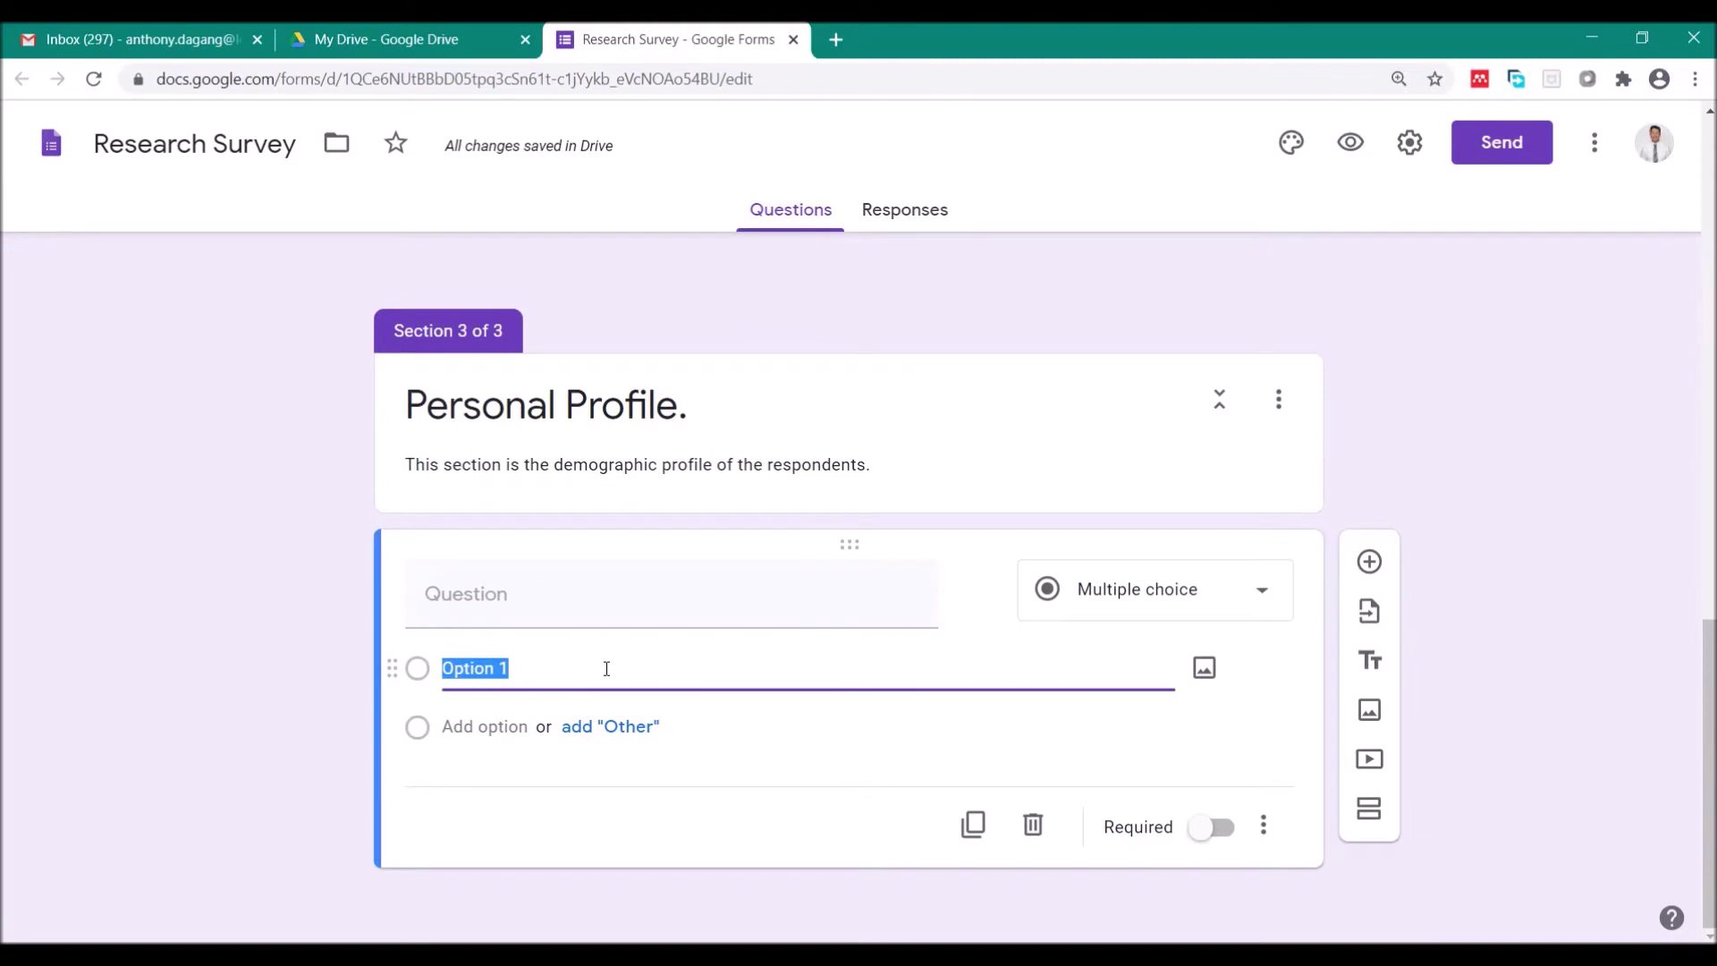
{"action": "type", "text": "What is your "}
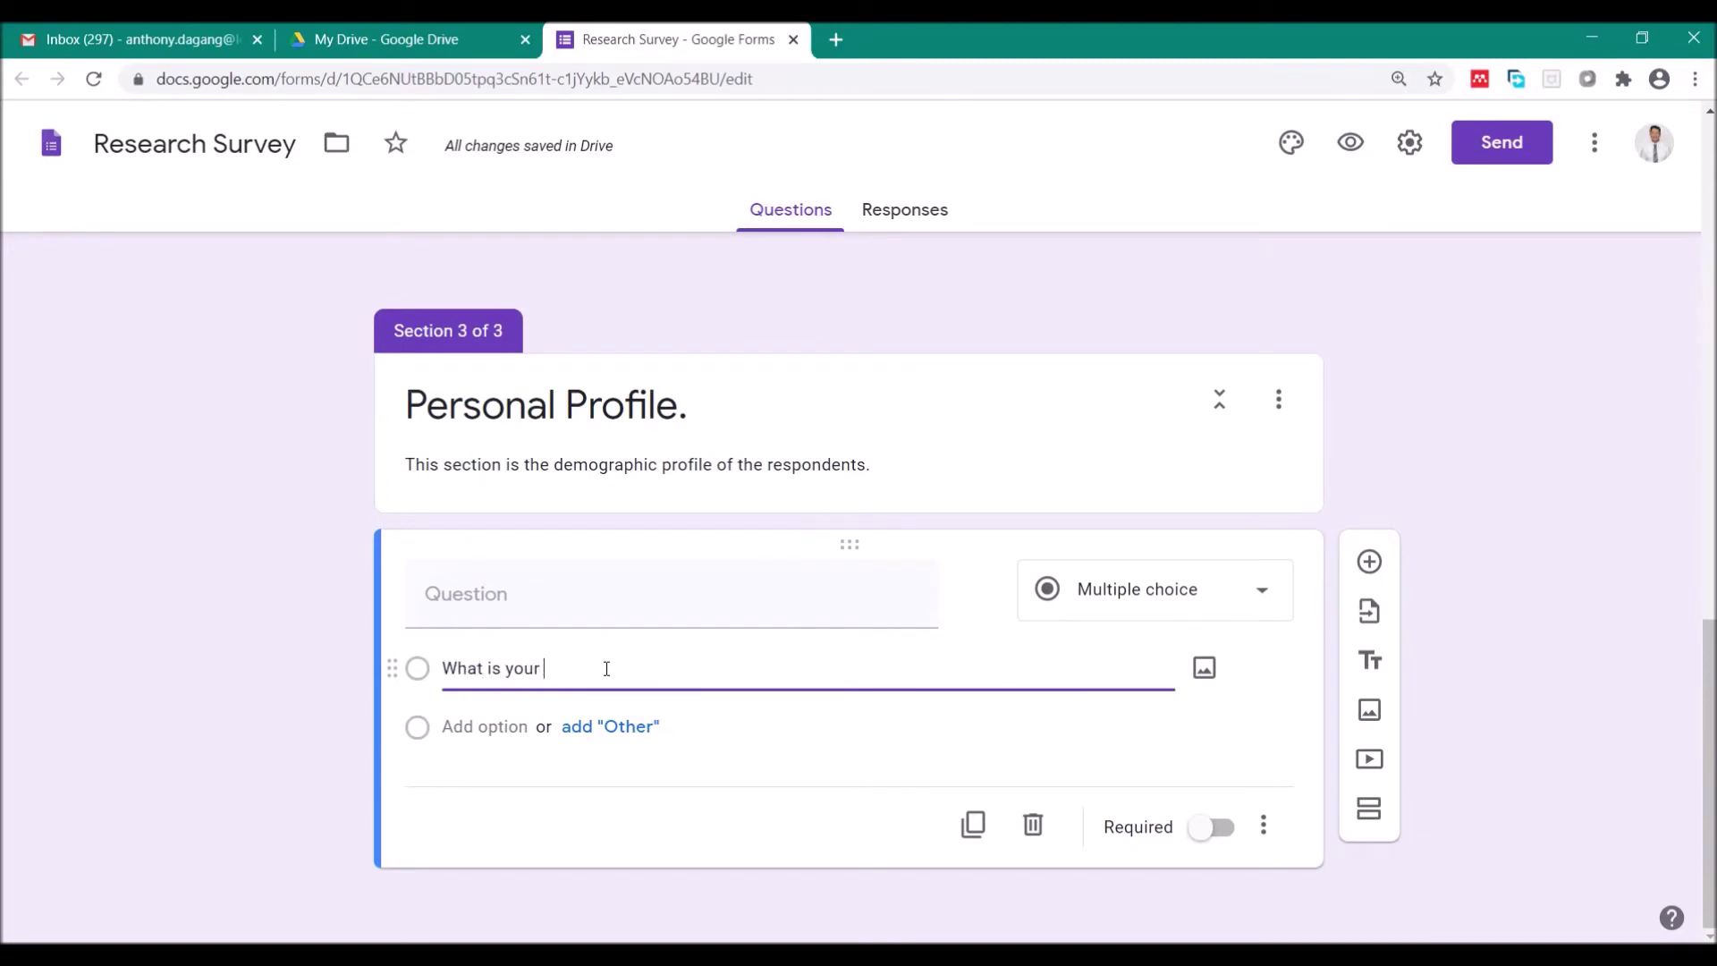
{"action": "type", "text": "Gender?"}
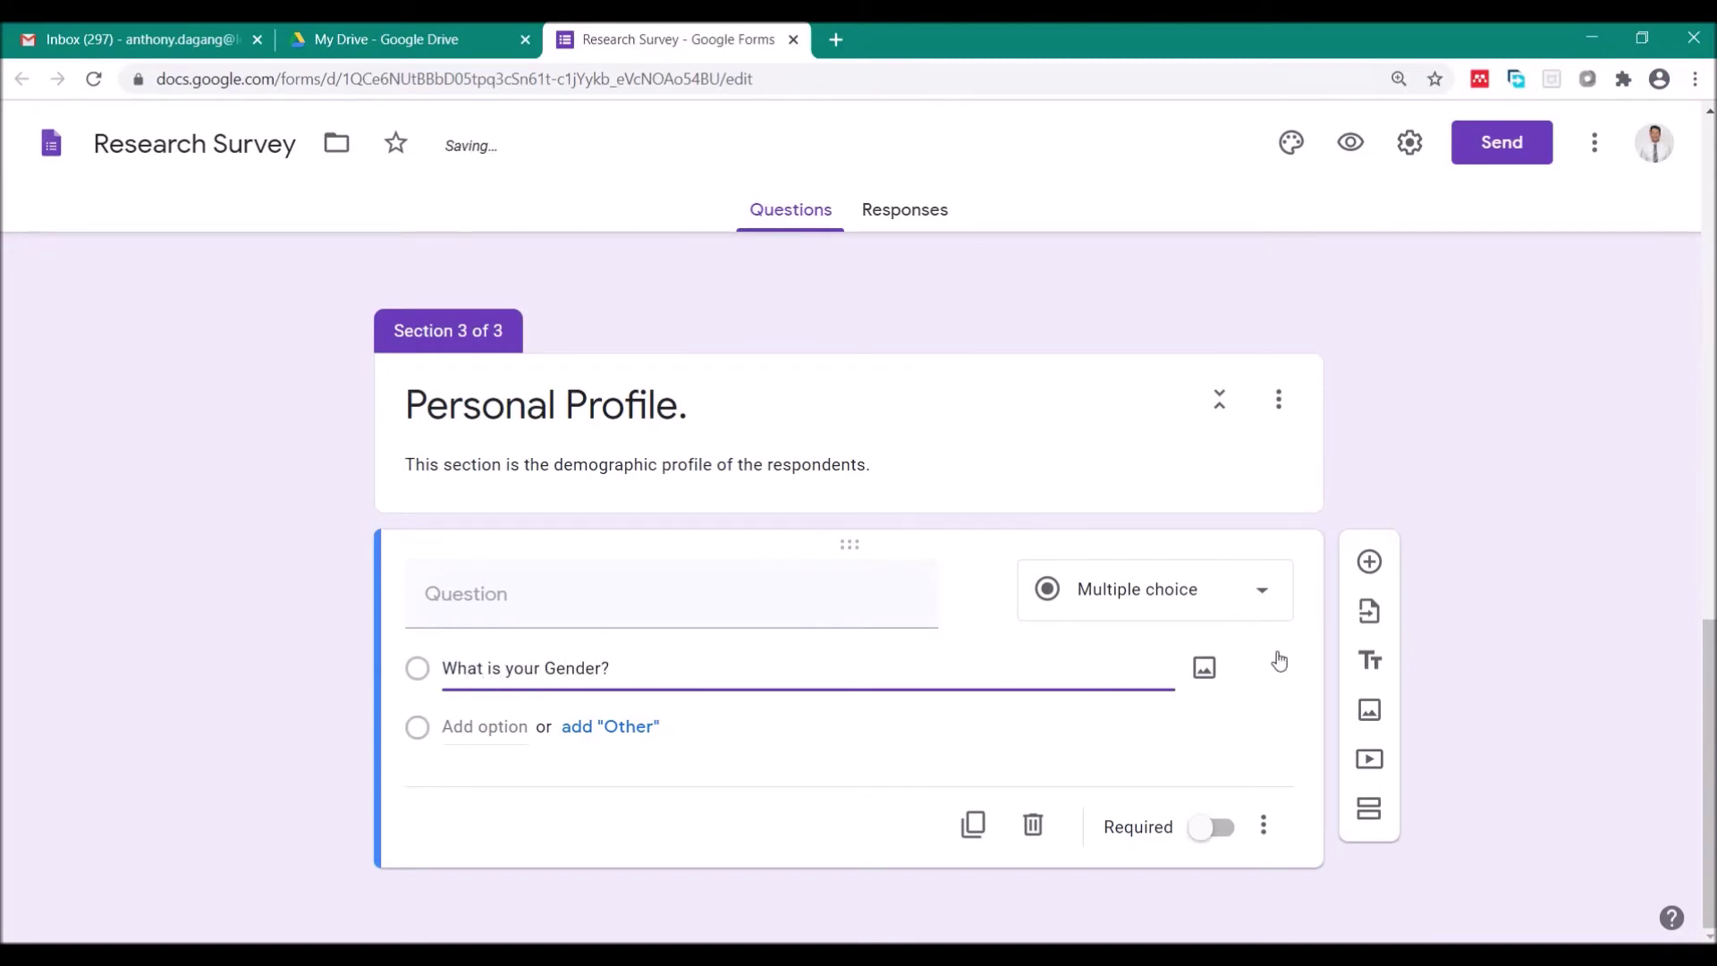
{"action": "left_click_drag", "start_coordinate": [645, 674], "coordinate": [331, 673]}
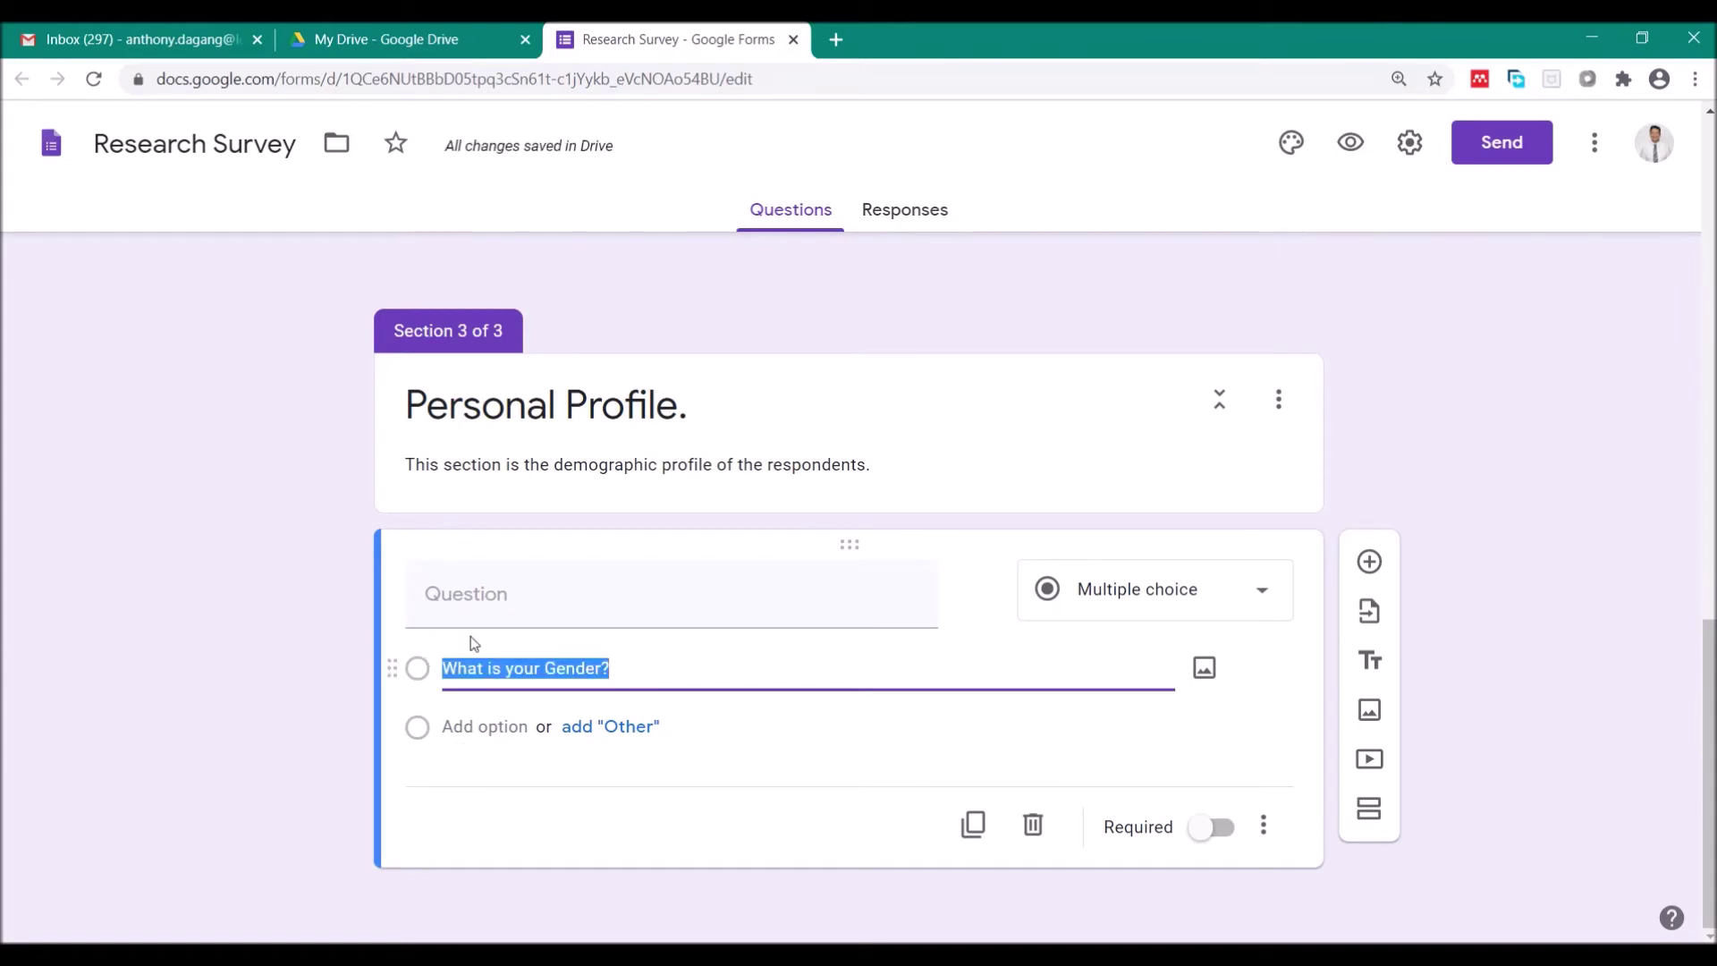
{"action": "key", "text": "ctrl+x"}
{"action": "left_click", "coordinate": [512, 600]}
{"action": "key", "text": "ctrl+v"}
{"action": "left_click", "coordinate": [530, 669]}
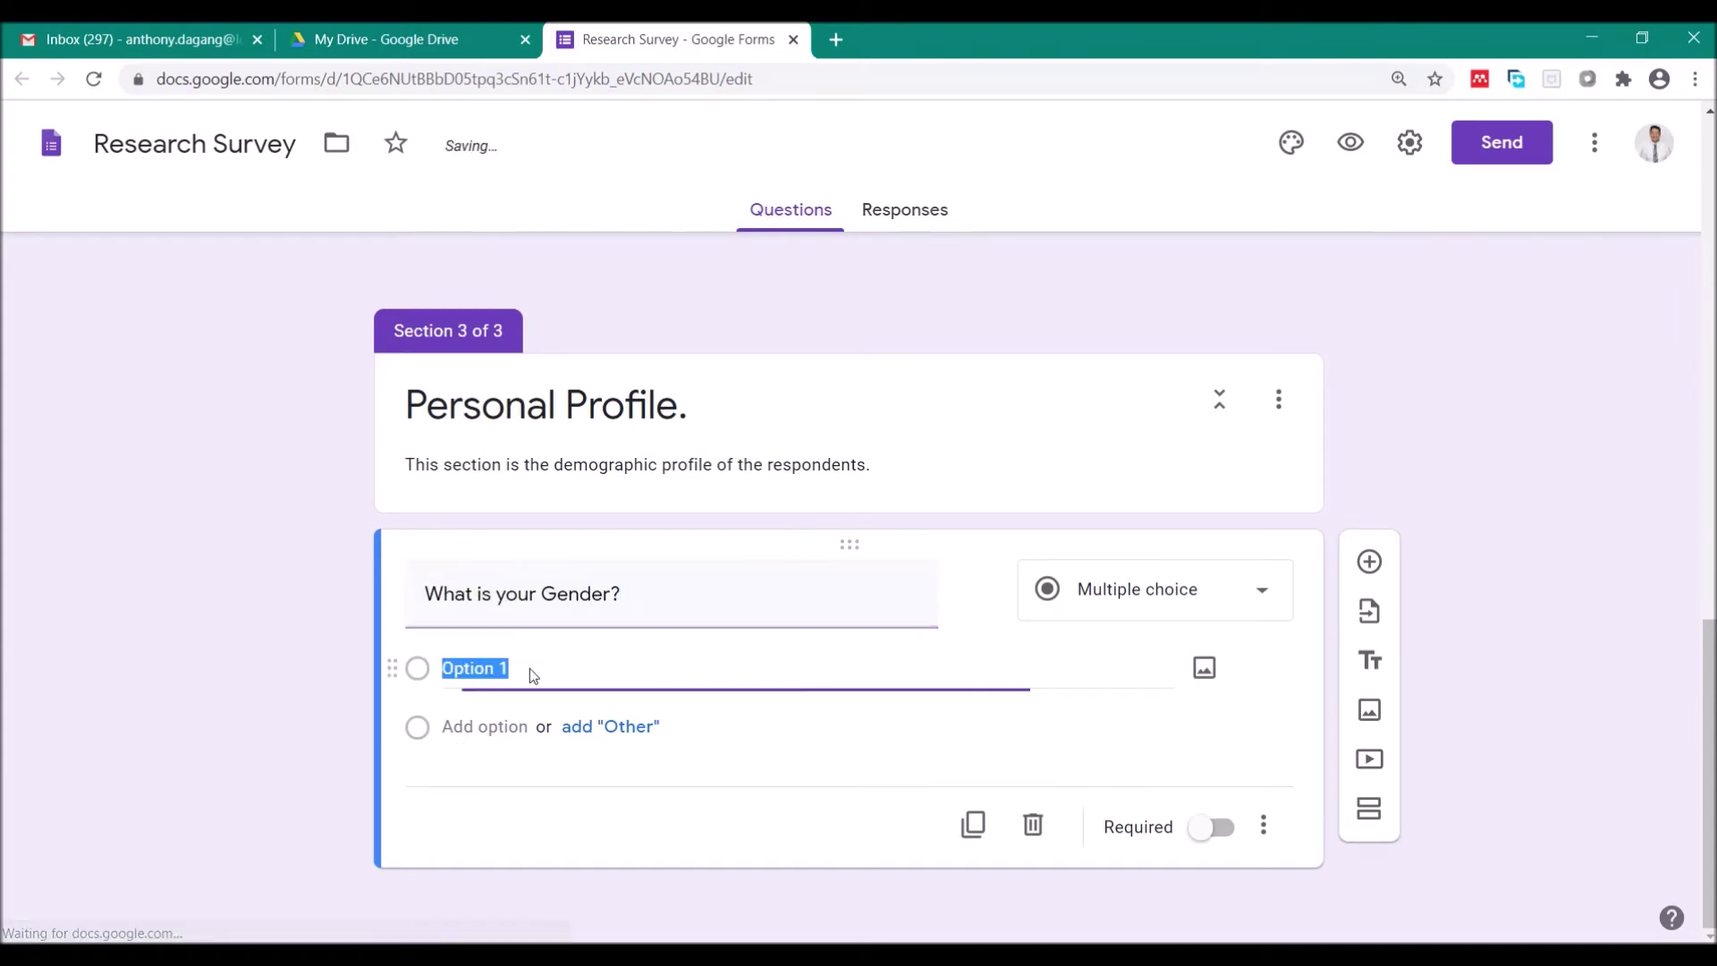
{"action": "triple_click", "coordinate": [678, 594]}
{"action": "key", "text": "ctrl+x"}
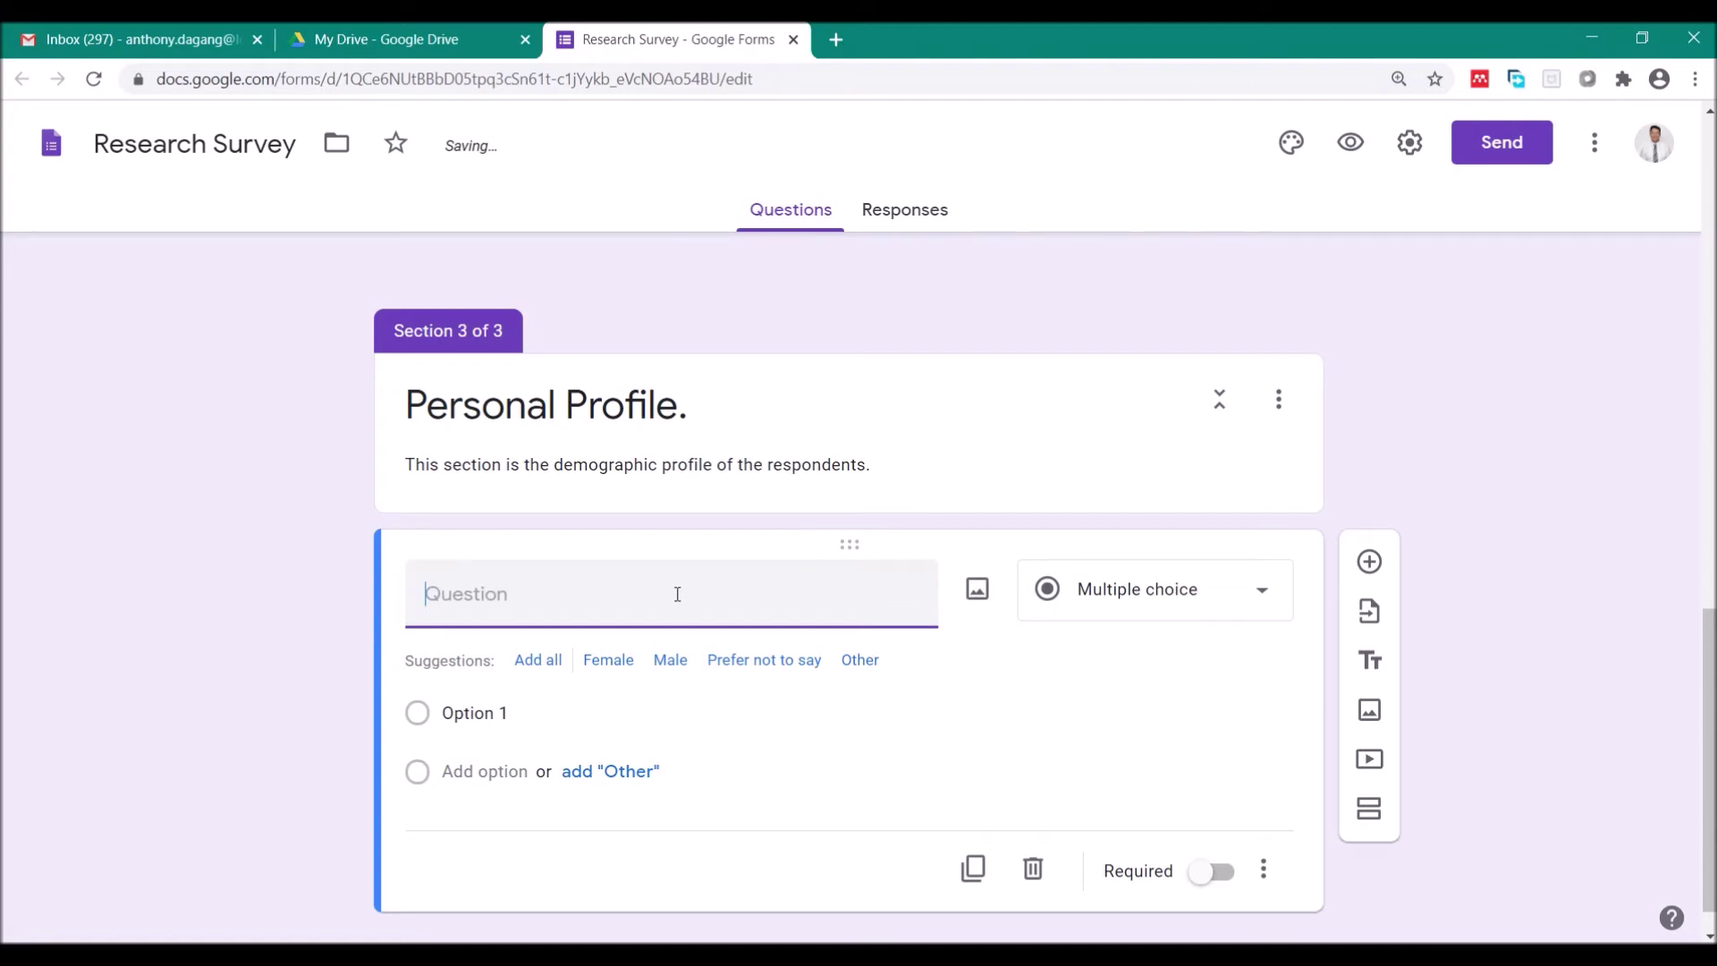
{"action": "key", "text": "ctrl+v"}
{"action": "type", "text": "("}
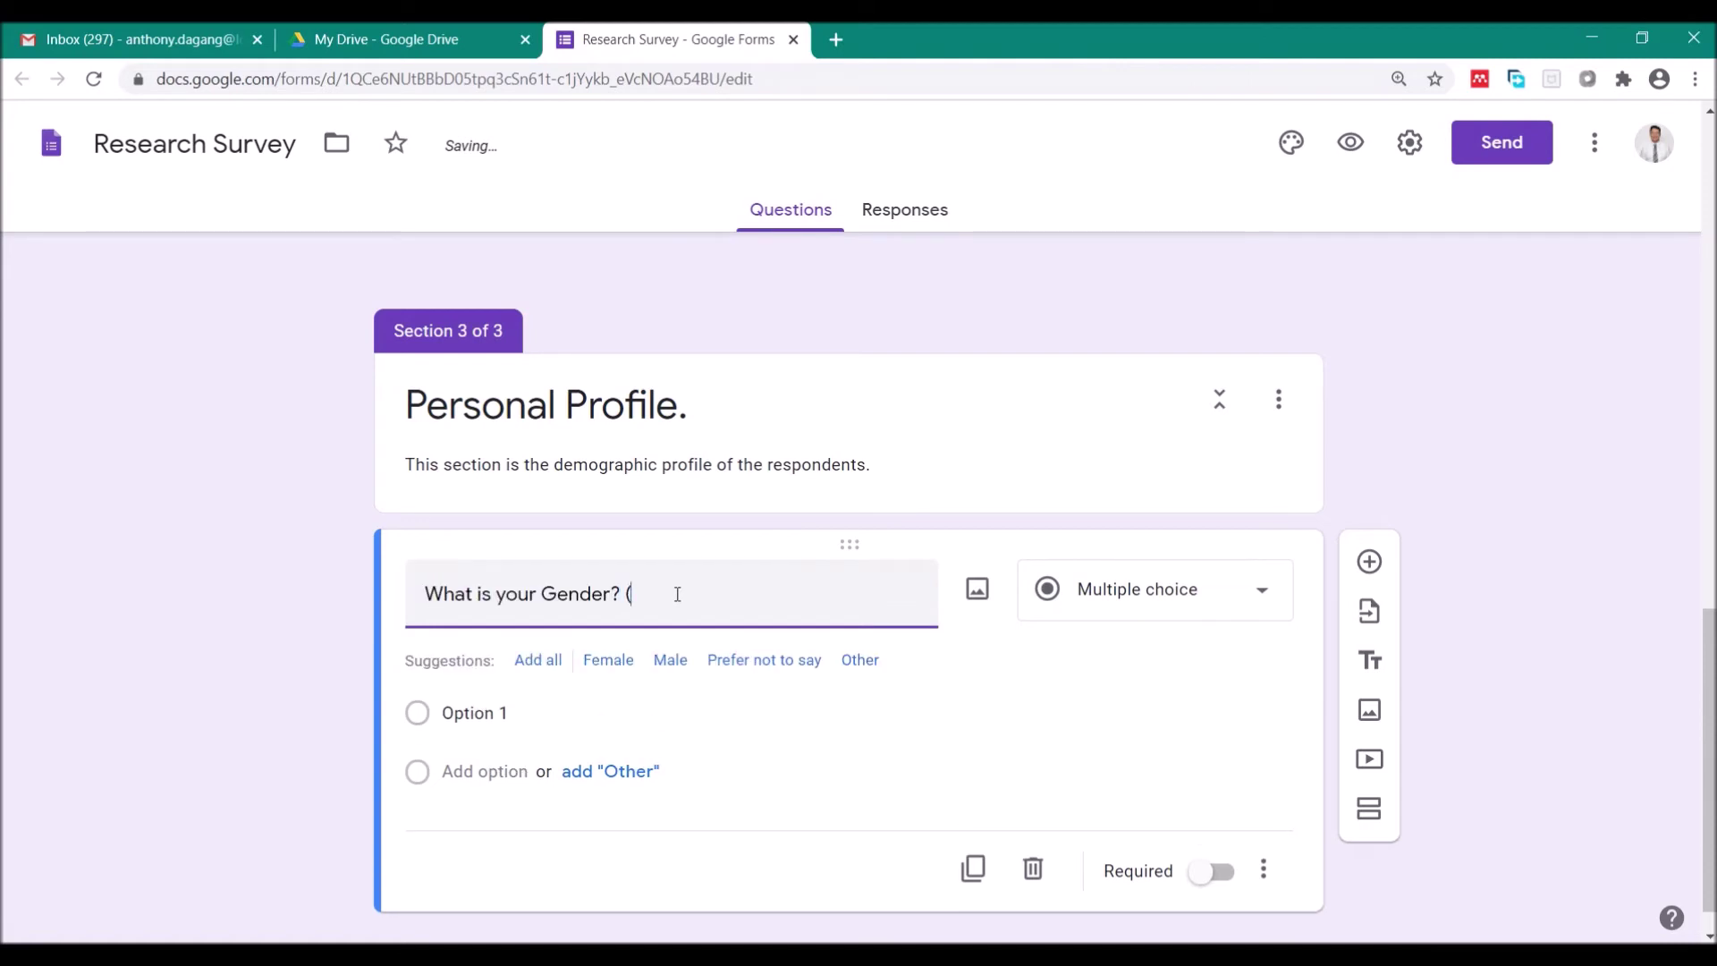
{"action": "type", "text": "1 - Male"}
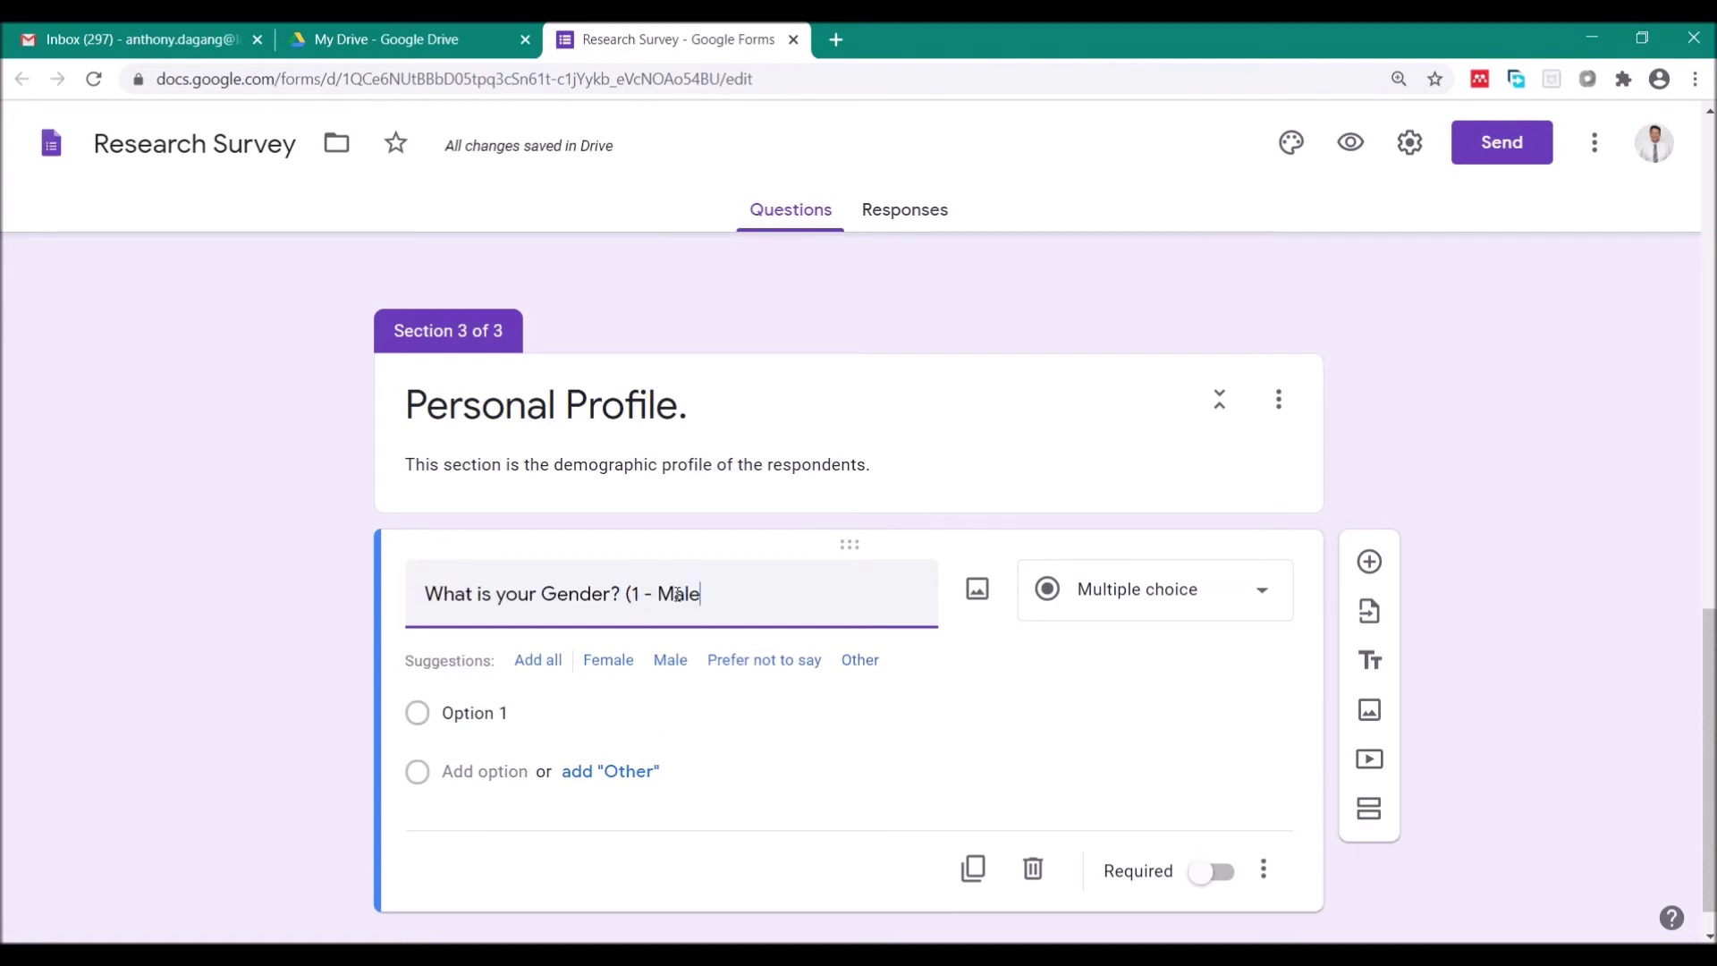
{"action": "type", "text": ", 2 - "}
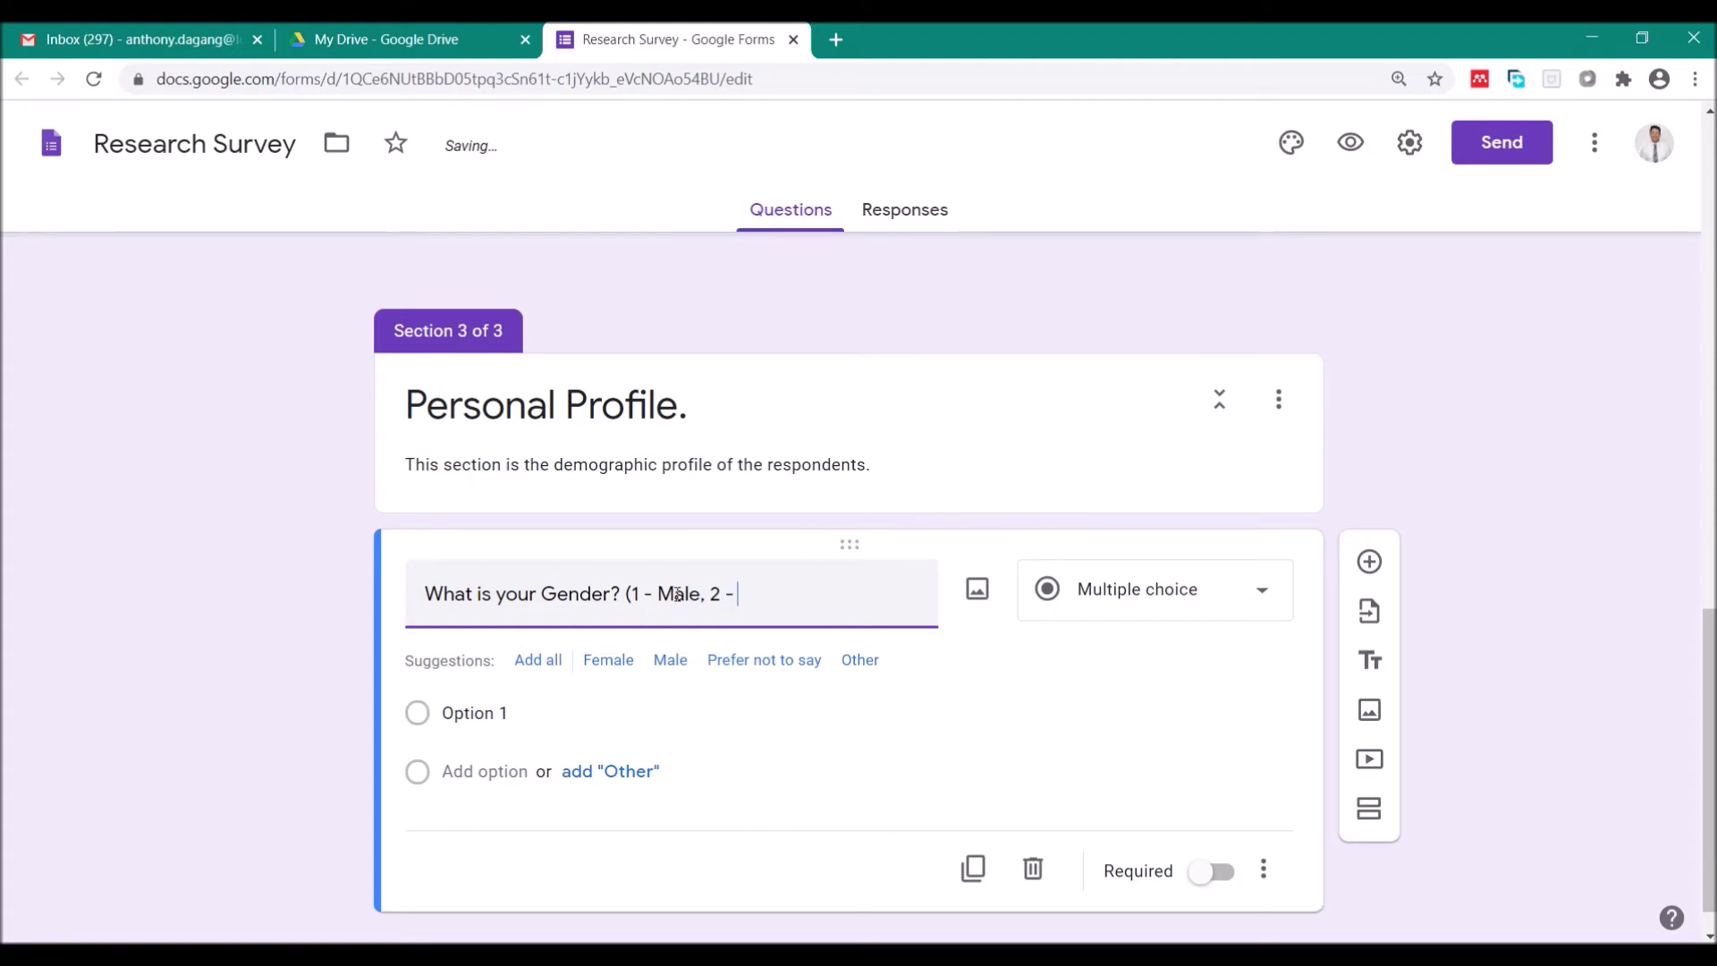
{"action": "type", "text": "Female)"}
Give the gender question options 1 and 2, make it required, and return to Word
{"action": "left_click", "coordinate": [551, 716]}
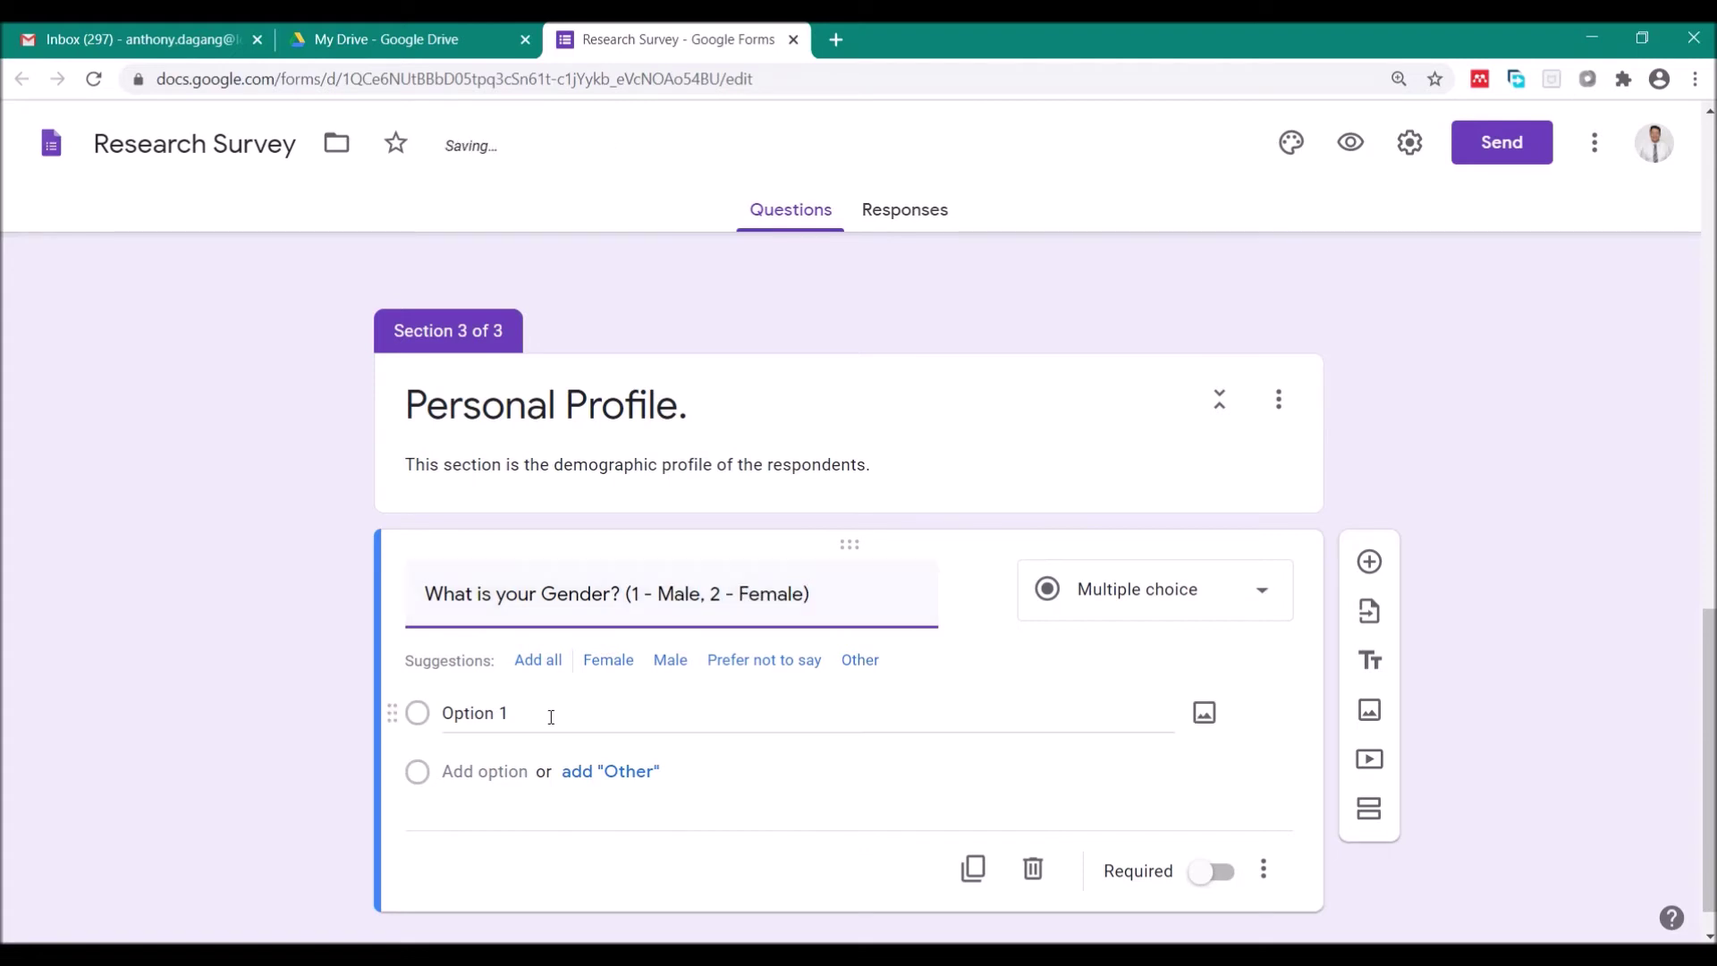
{"action": "left_click", "coordinate": [501, 712]}
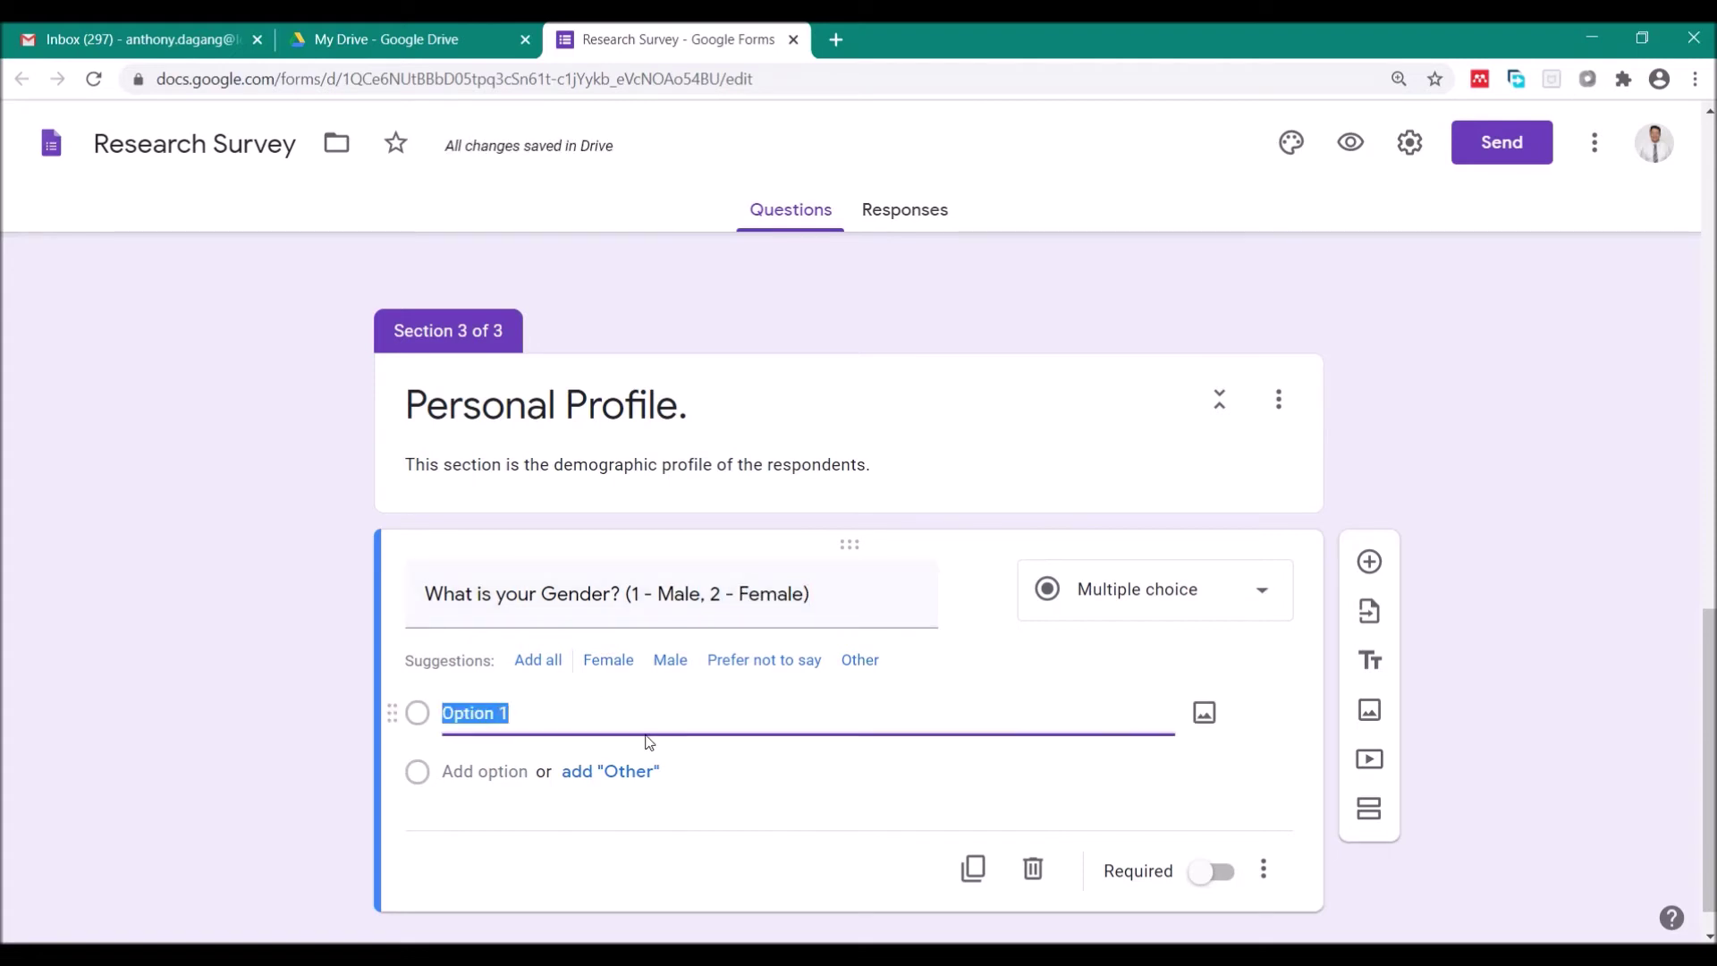
{"action": "type", "text": "Mal"}
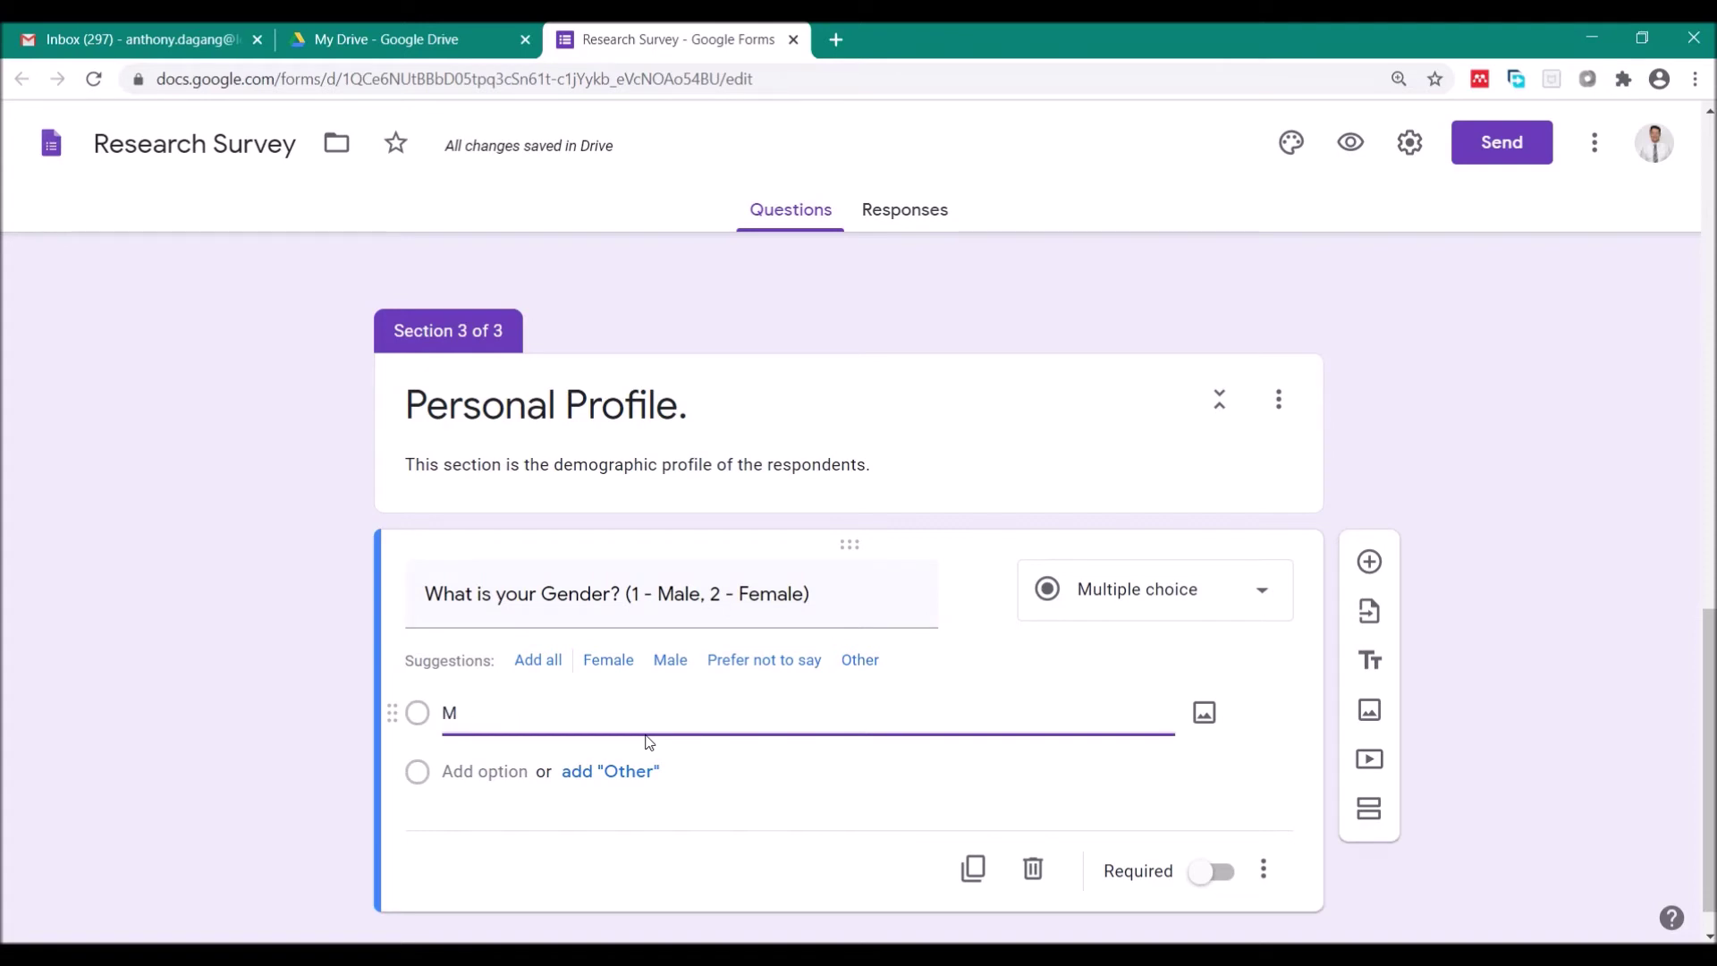
{"action": "left_click", "coordinate": [474, 771]}
{"action": "type", "text": "2"}
{"action": "left_click", "coordinate": [517, 713]}
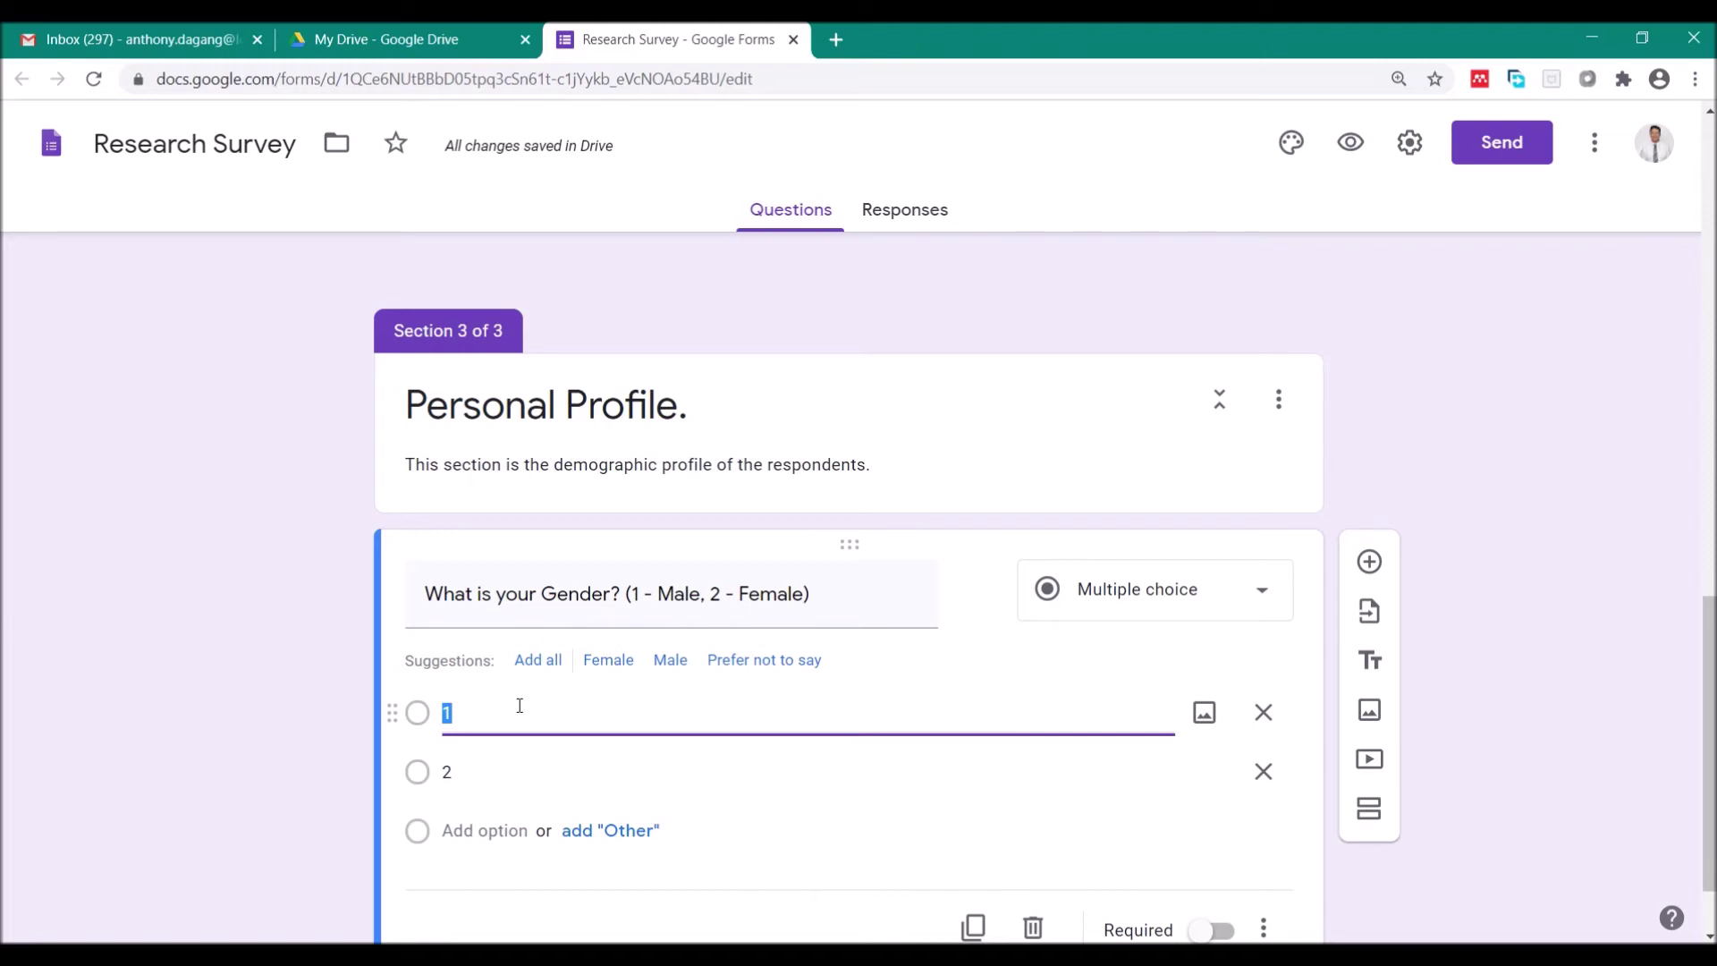
{"action": "scroll", "coordinate": [626, 626], "scroll_direction": "down", "scroll_amount": 1}
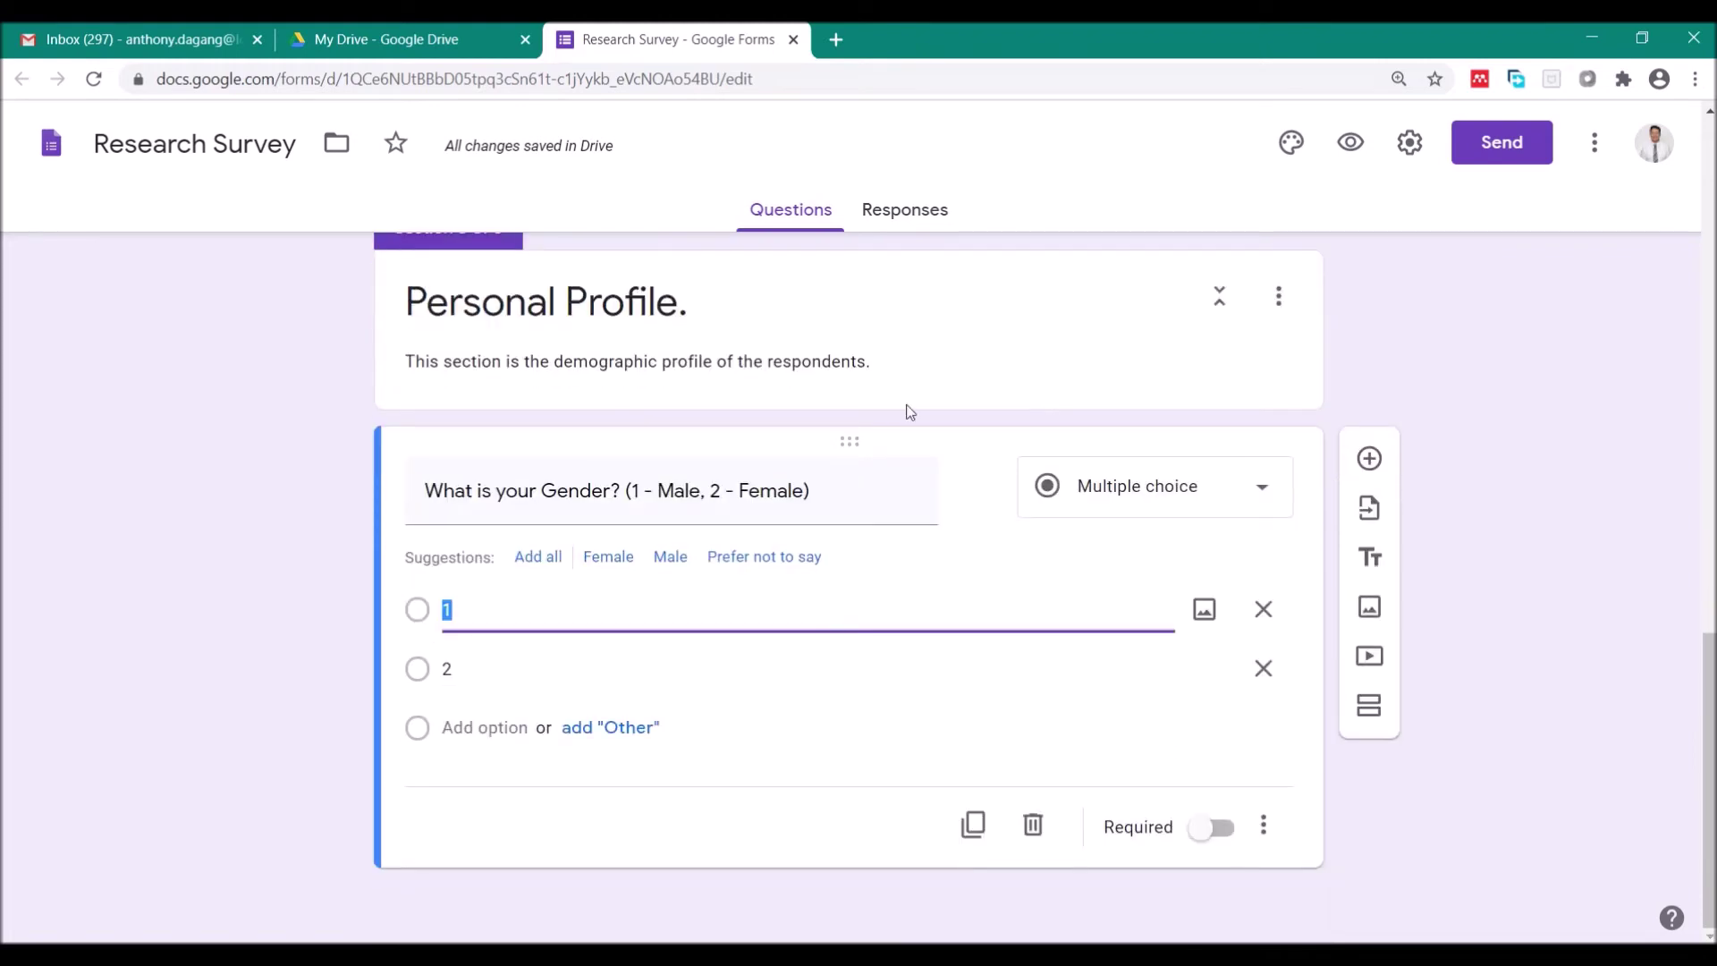
{"action": "left_click", "coordinate": [1220, 827]}
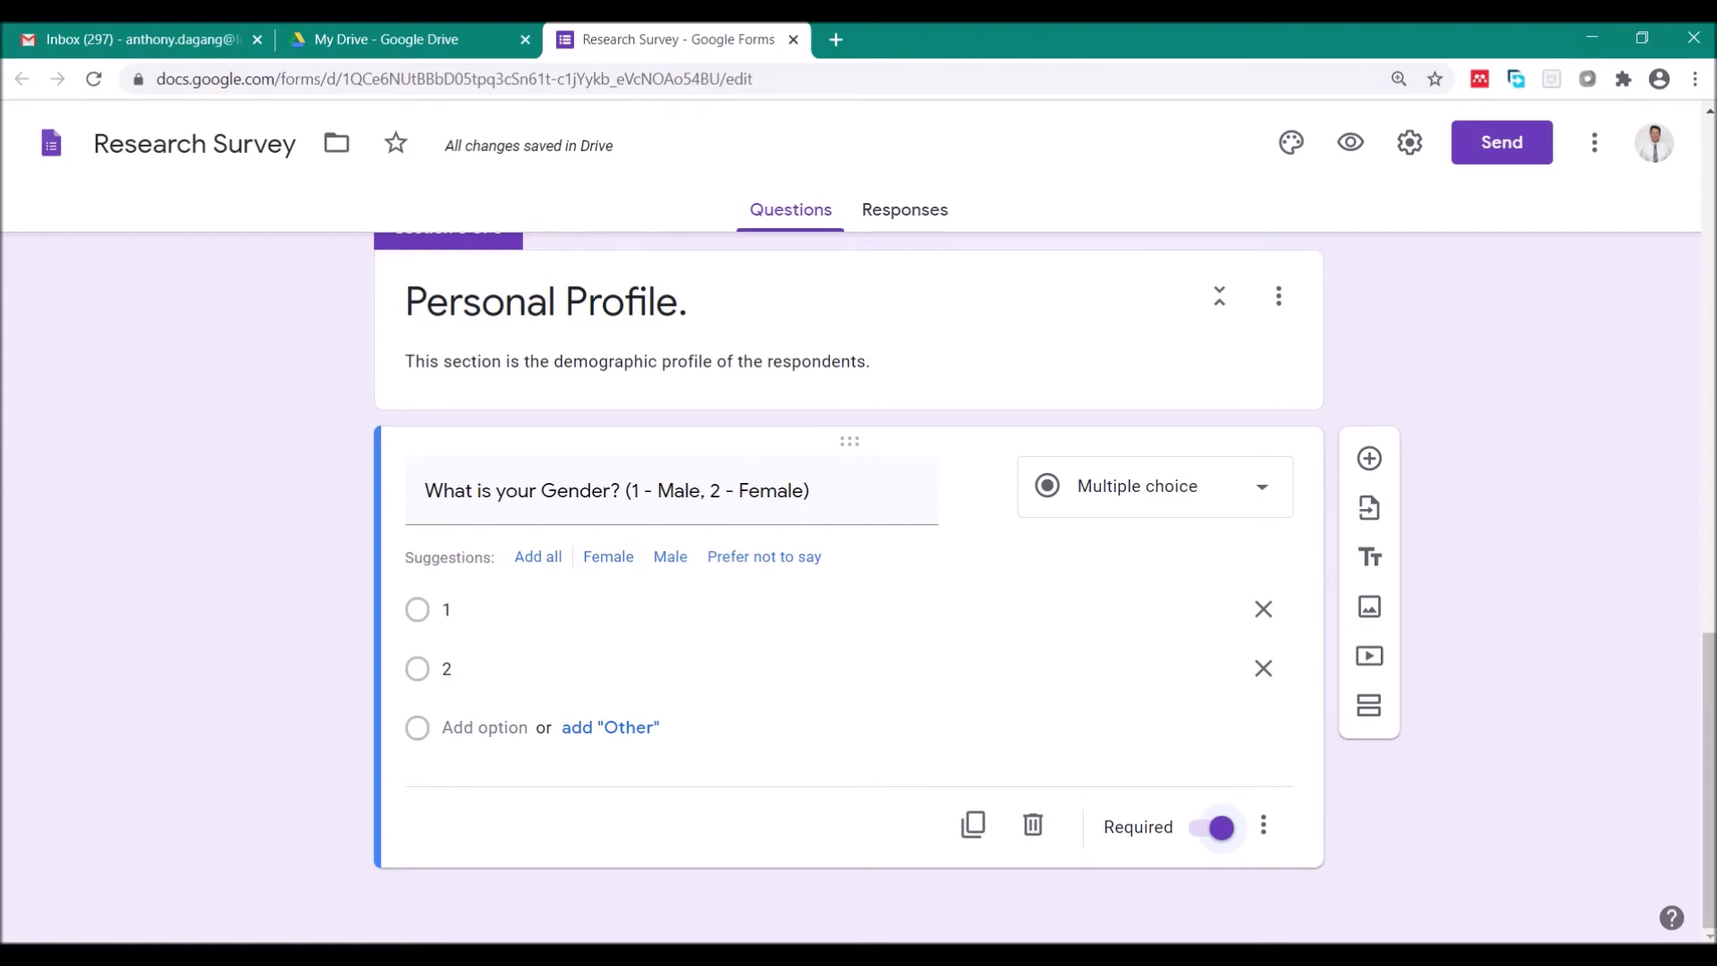
{"action": "key", "text": "alt+Tab"}
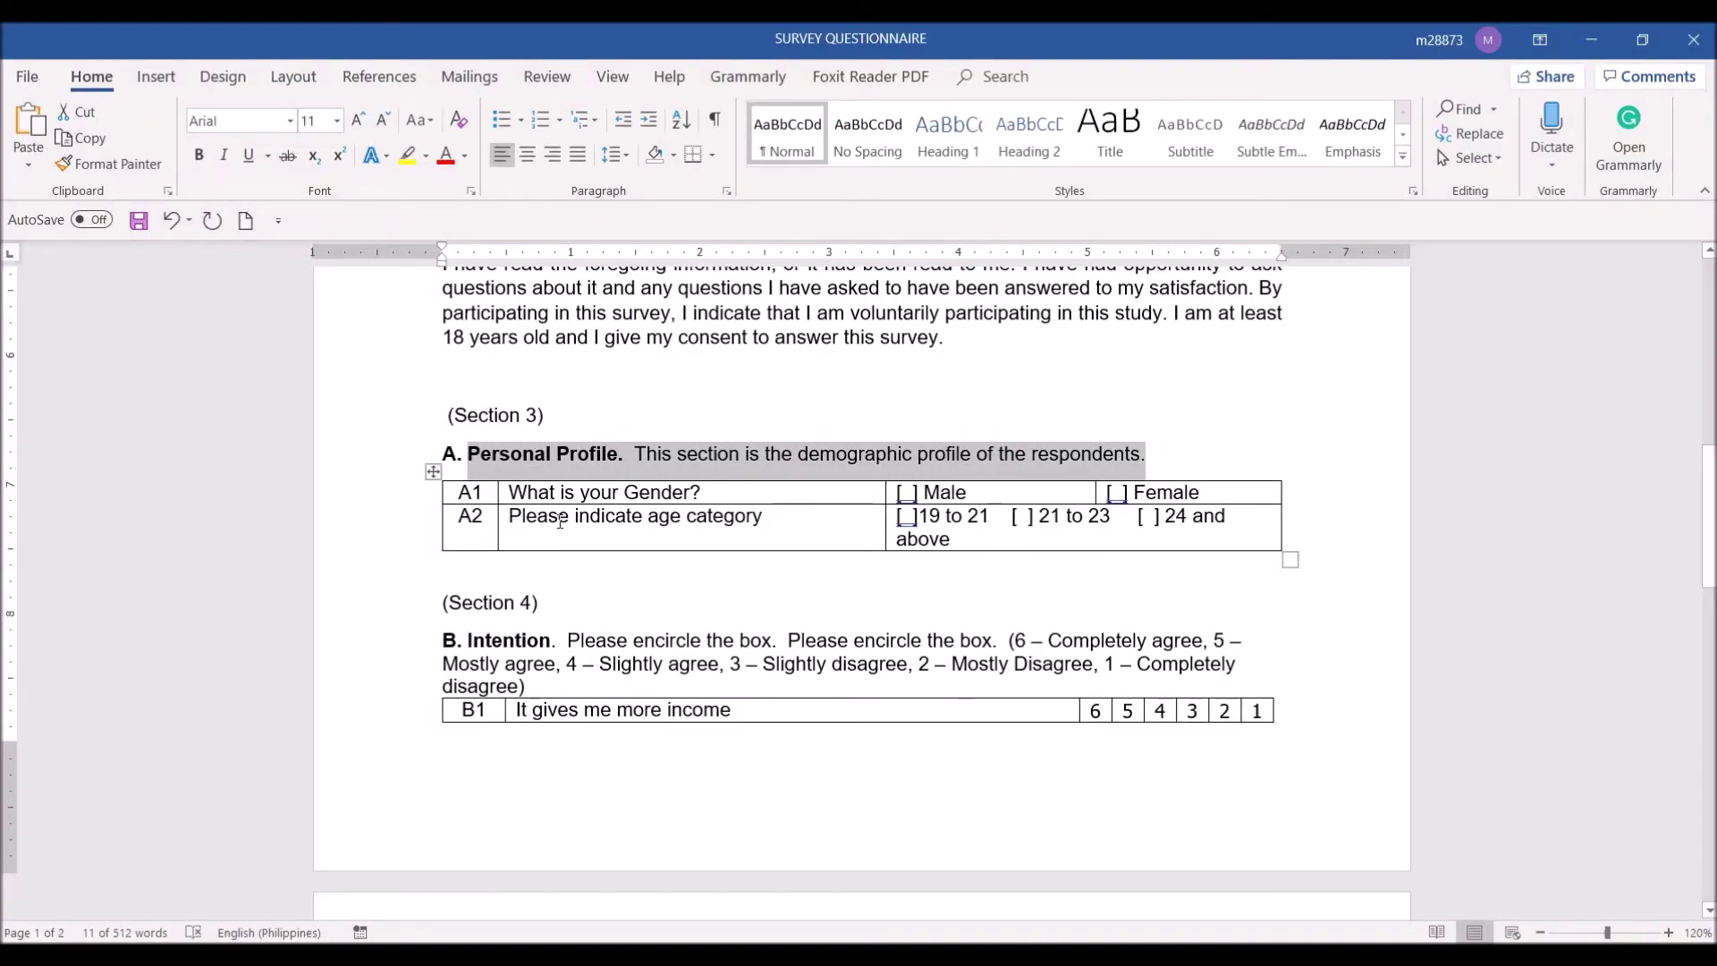
{"action": "left_click", "coordinate": [561, 518]}
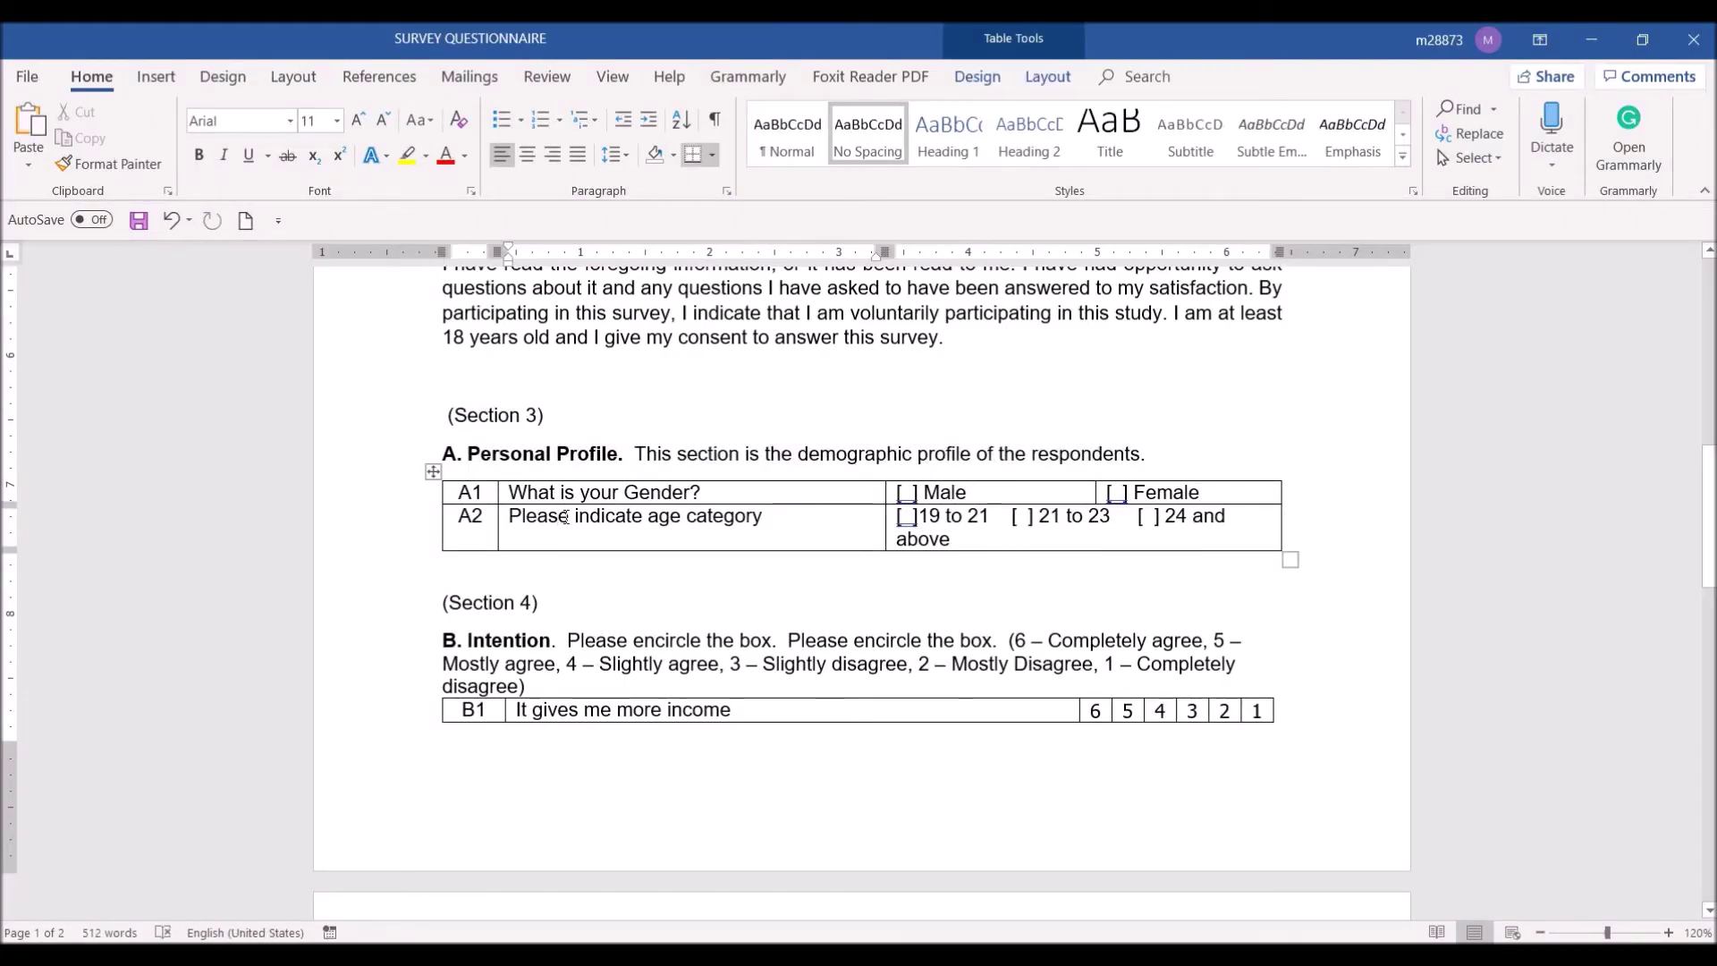
Add a new section titled 'Intention' after the gender question
{"action": "mouse_move", "coordinate": [966, 955]}
{"action": "left_click", "coordinate": [966, 872]}
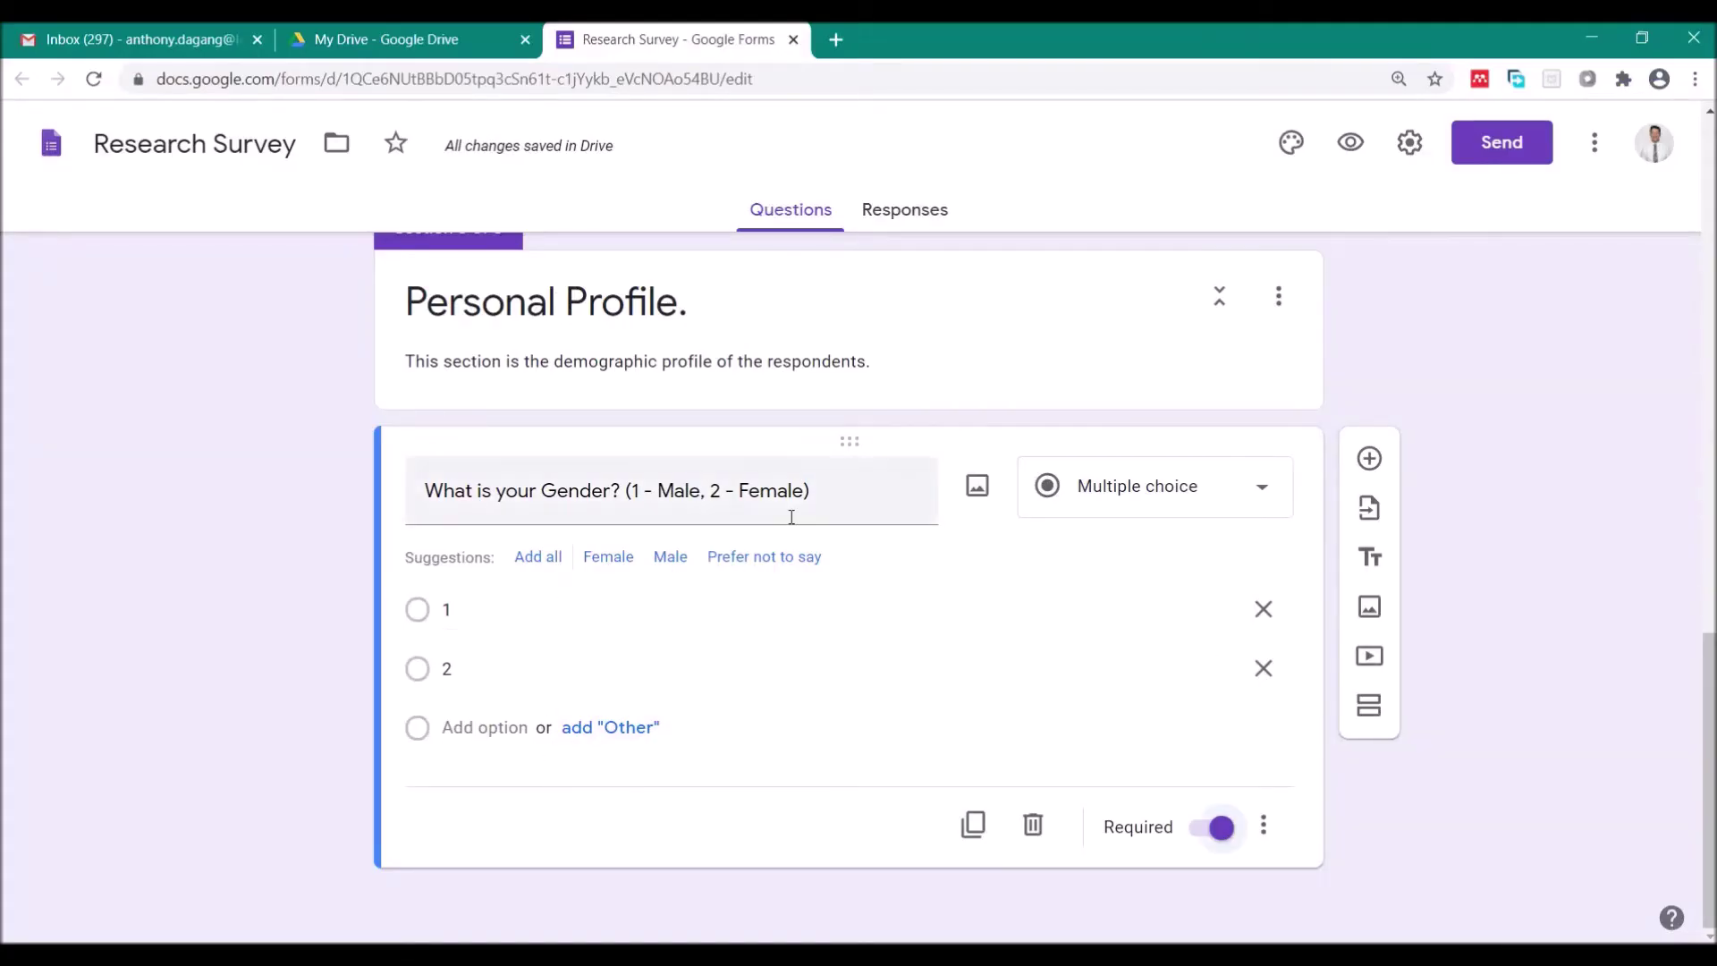
{"action": "left_click", "coordinate": [1370, 706]}
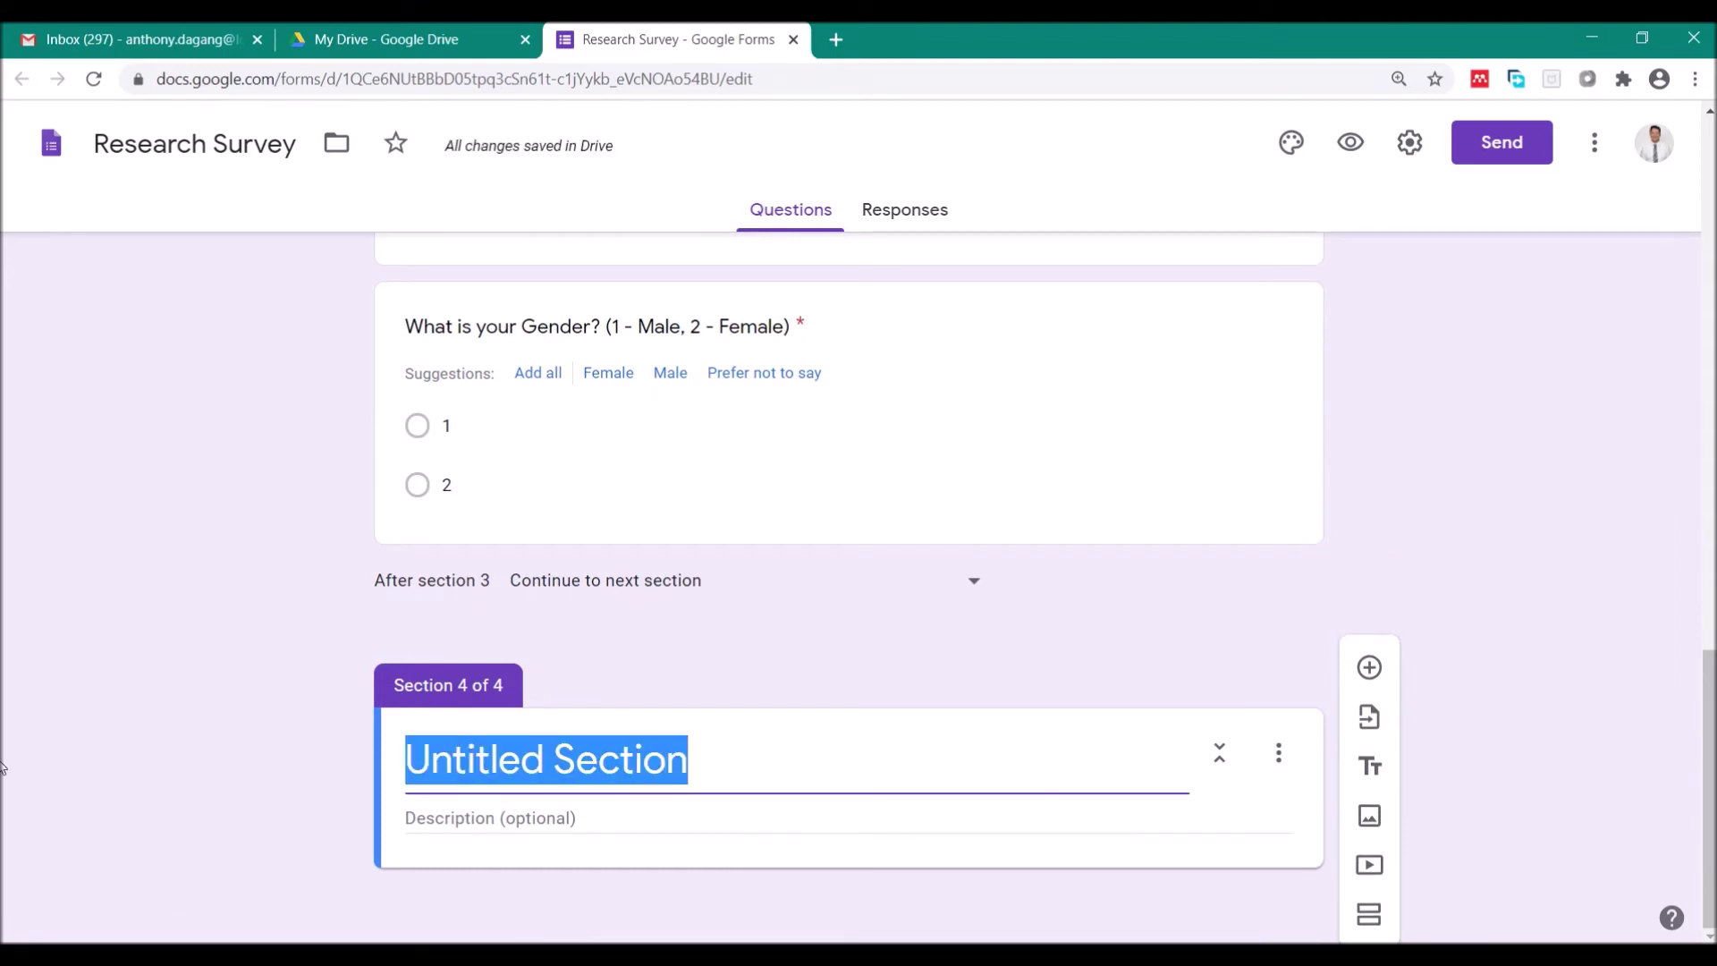
{"action": "type", "text": "Intention"}
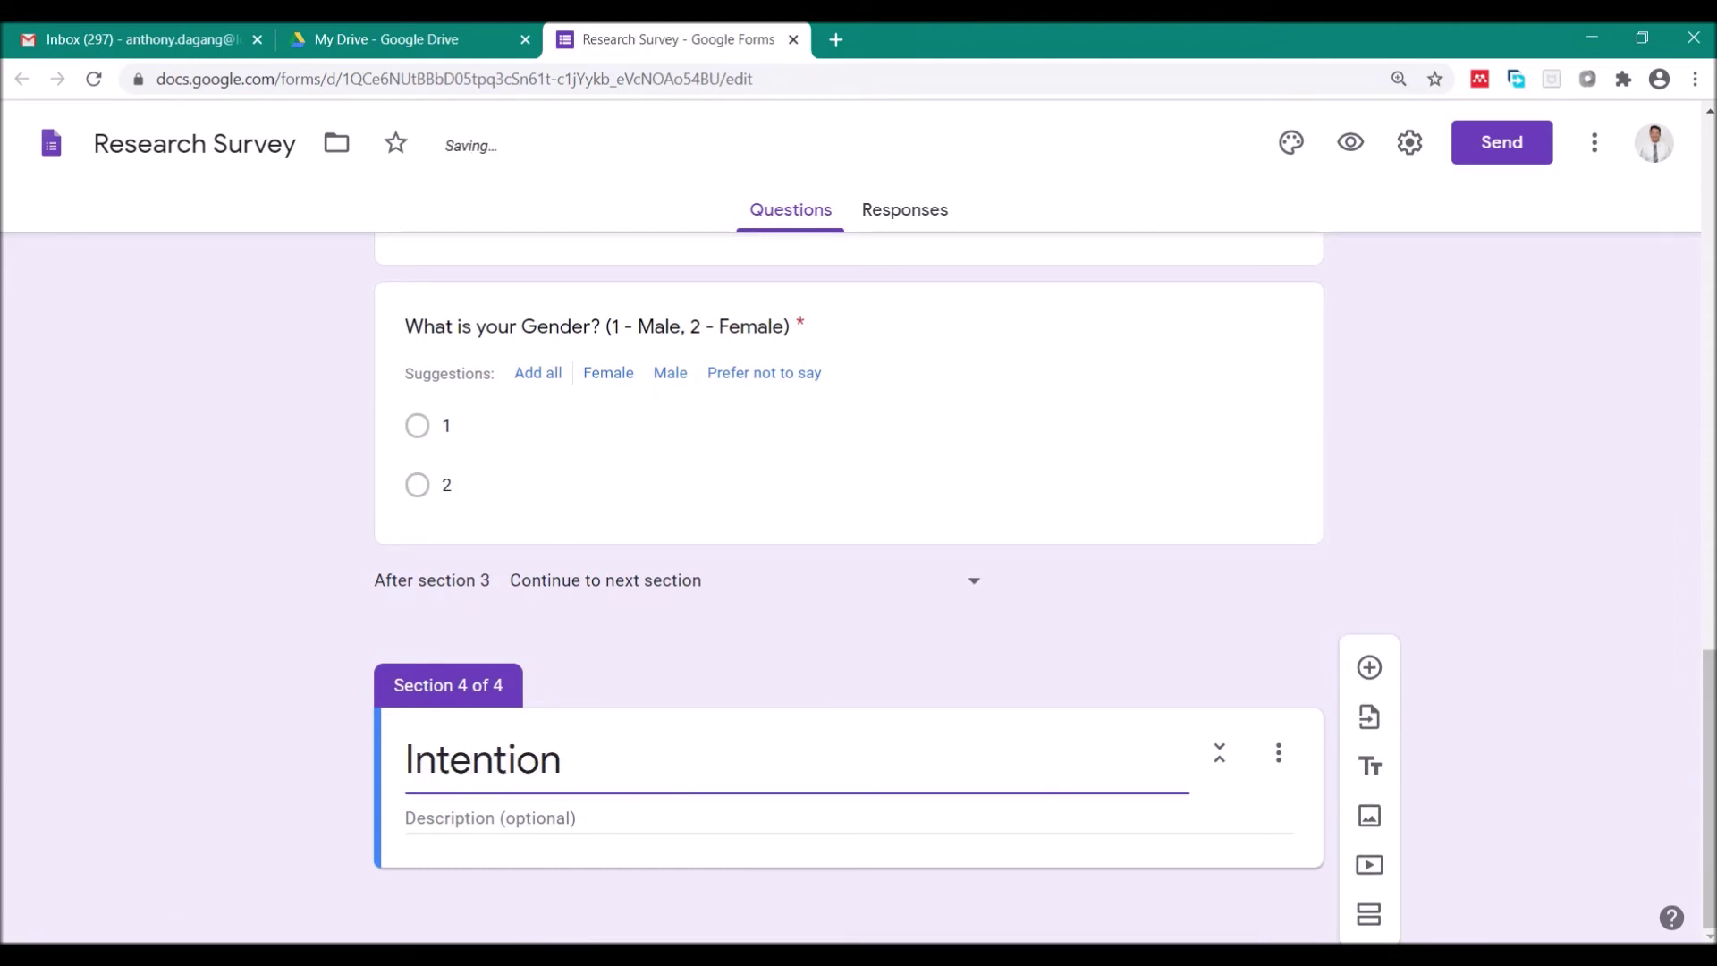
Copy the Intention instructions paragraph from Word into the section description
{"action": "key", "text": "alt+Tab"}
{"action": "scroll", "coordinate": [629, 577], "scroll_direction": "down", "scroll_amount": 2}
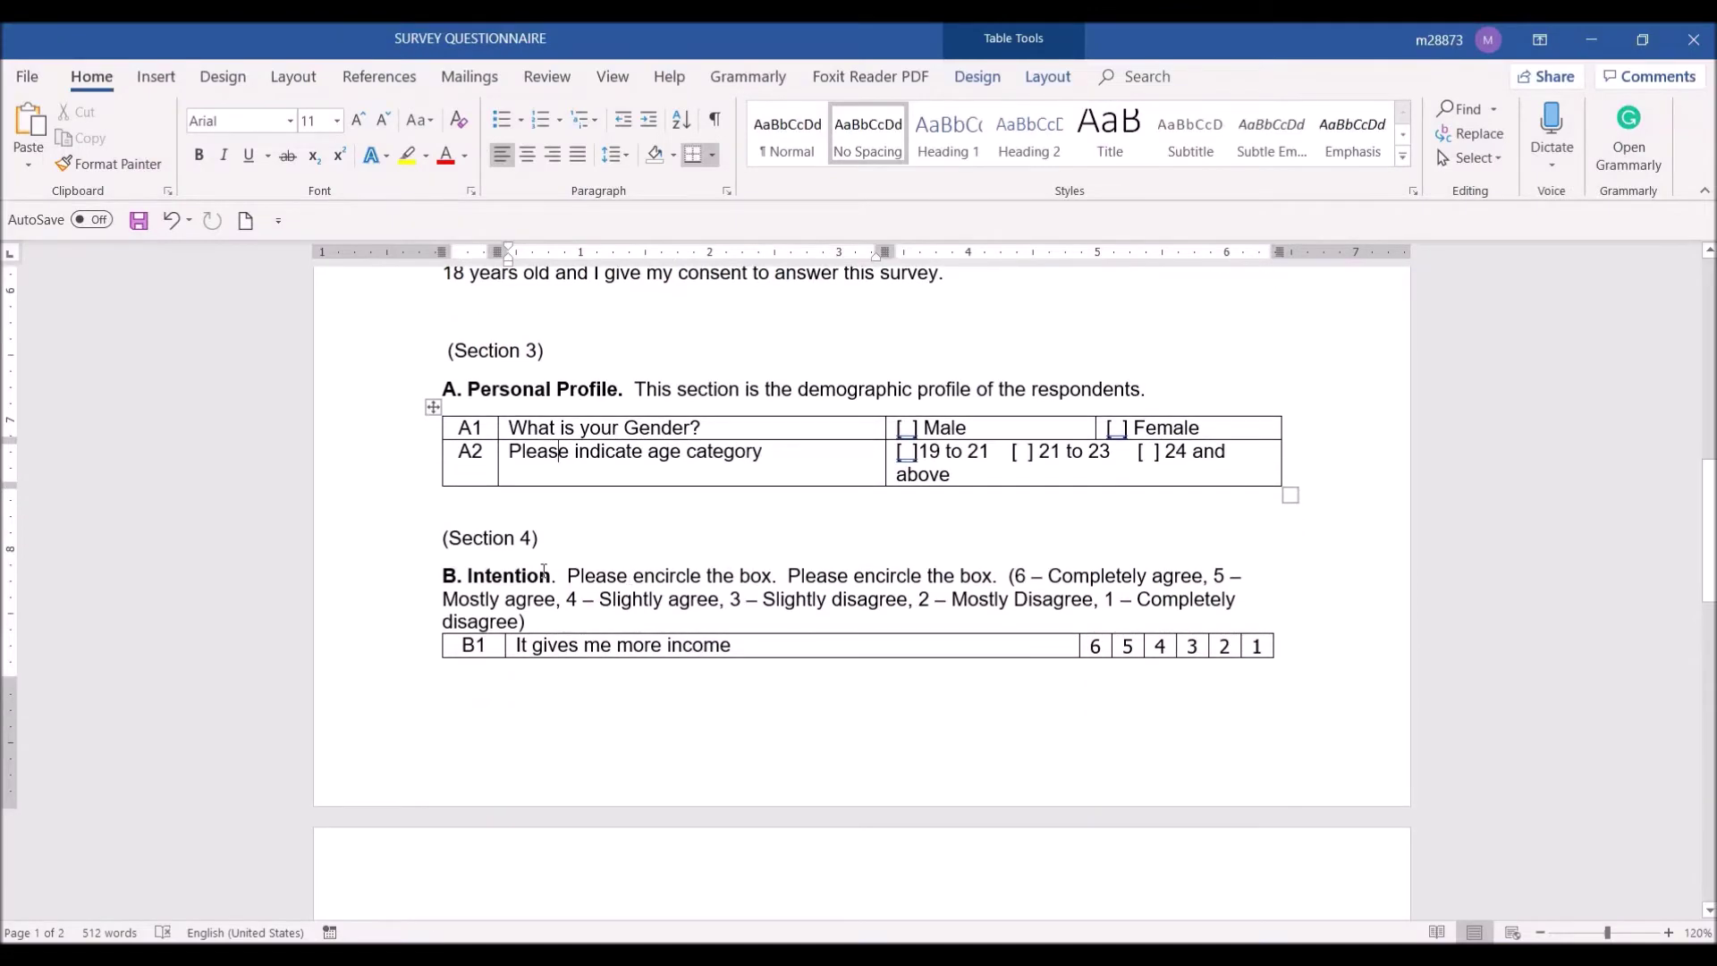
{"action": "left_click_drag", "start_coordinate": [571, 575], "coordinate": [770, 836]}
{"action": "key", "text": "ctrl+c"}
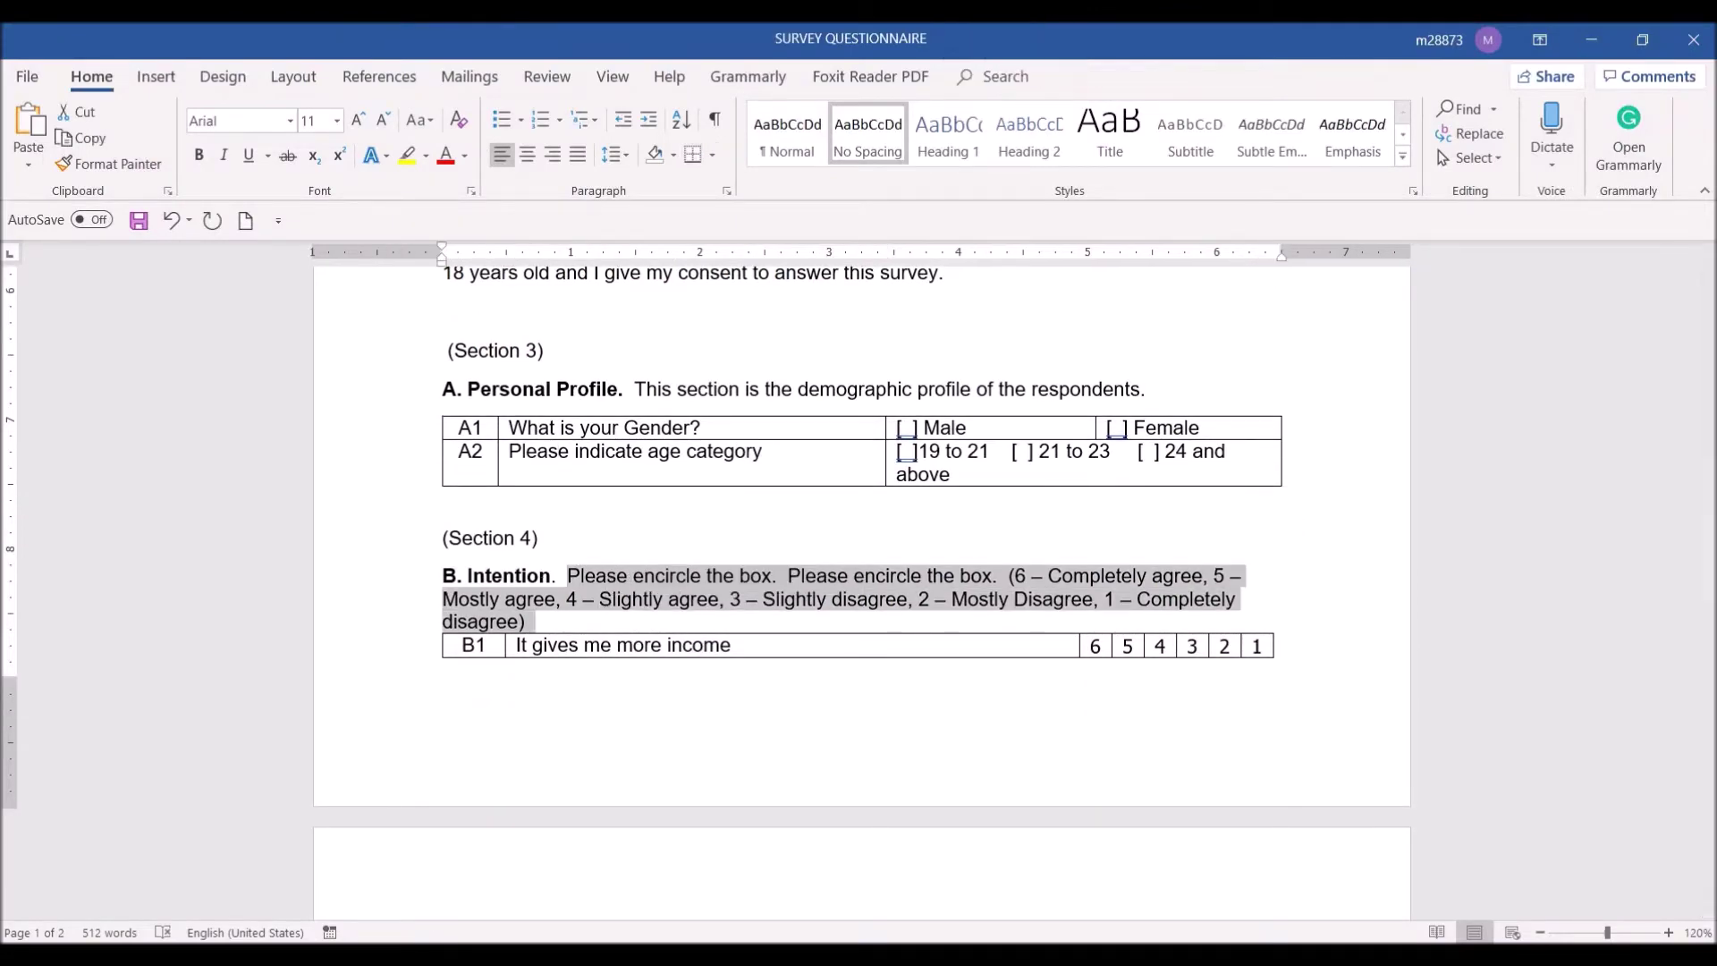
{"action": "key", "text": "alt+Tab"}
{"action": "left_click", "coordinate": [420, 815]}
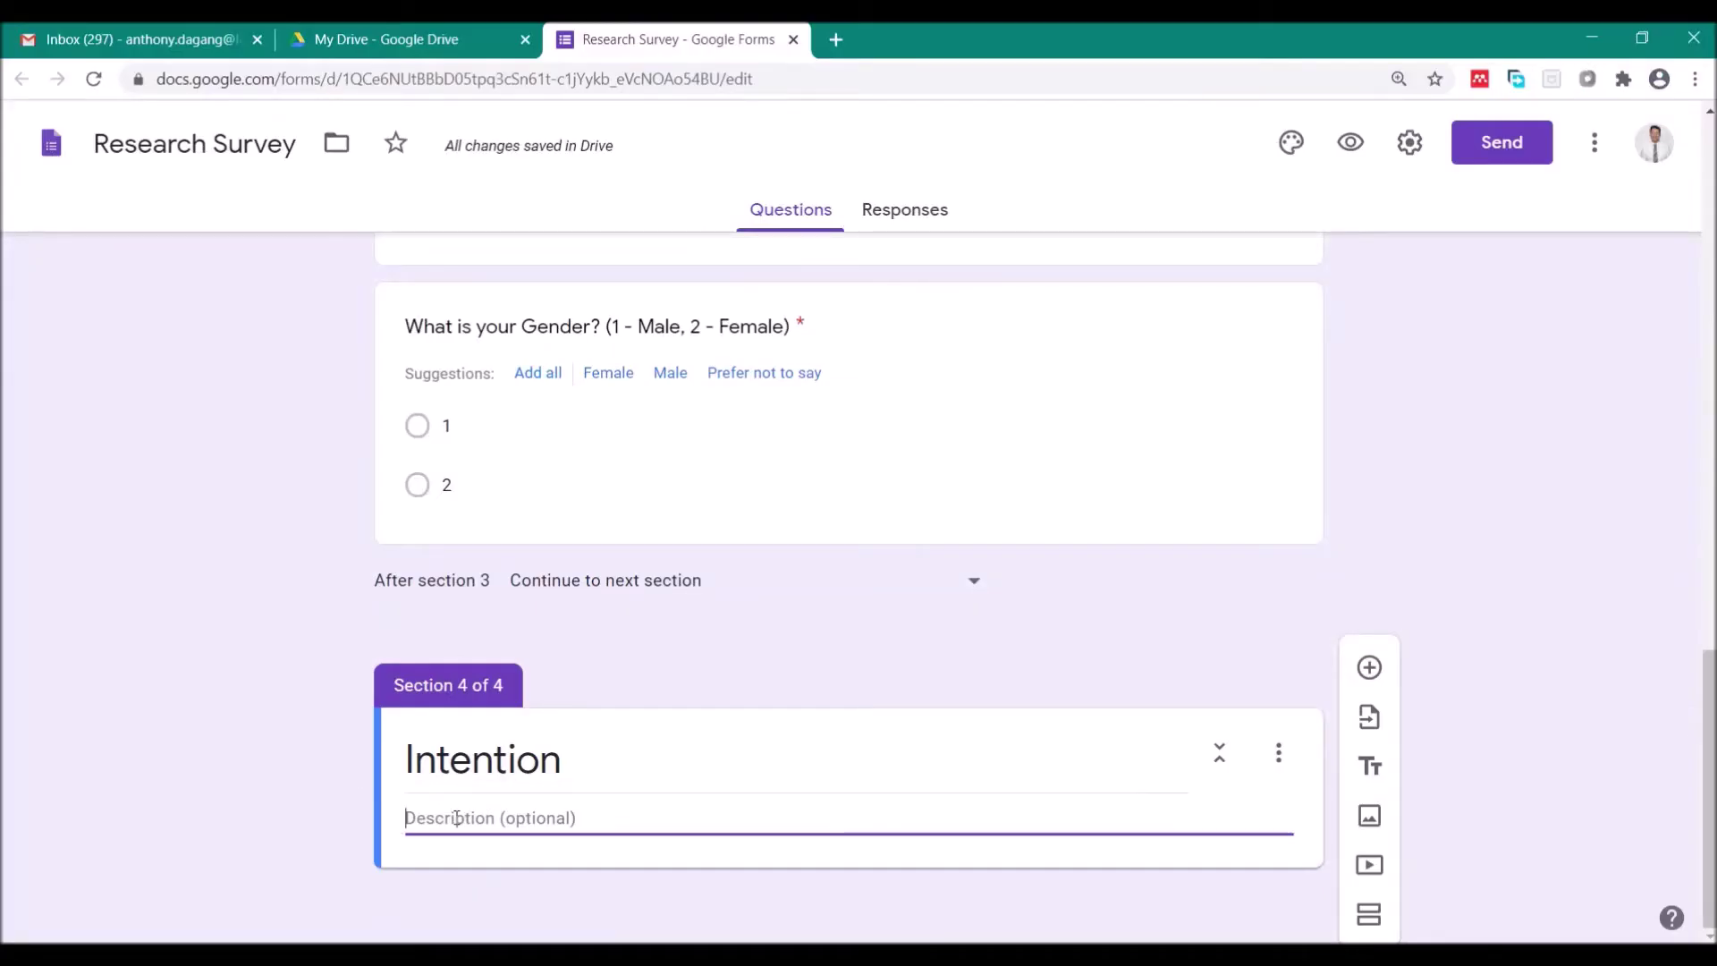
{"action": "key", "text": "ctrl+v"}
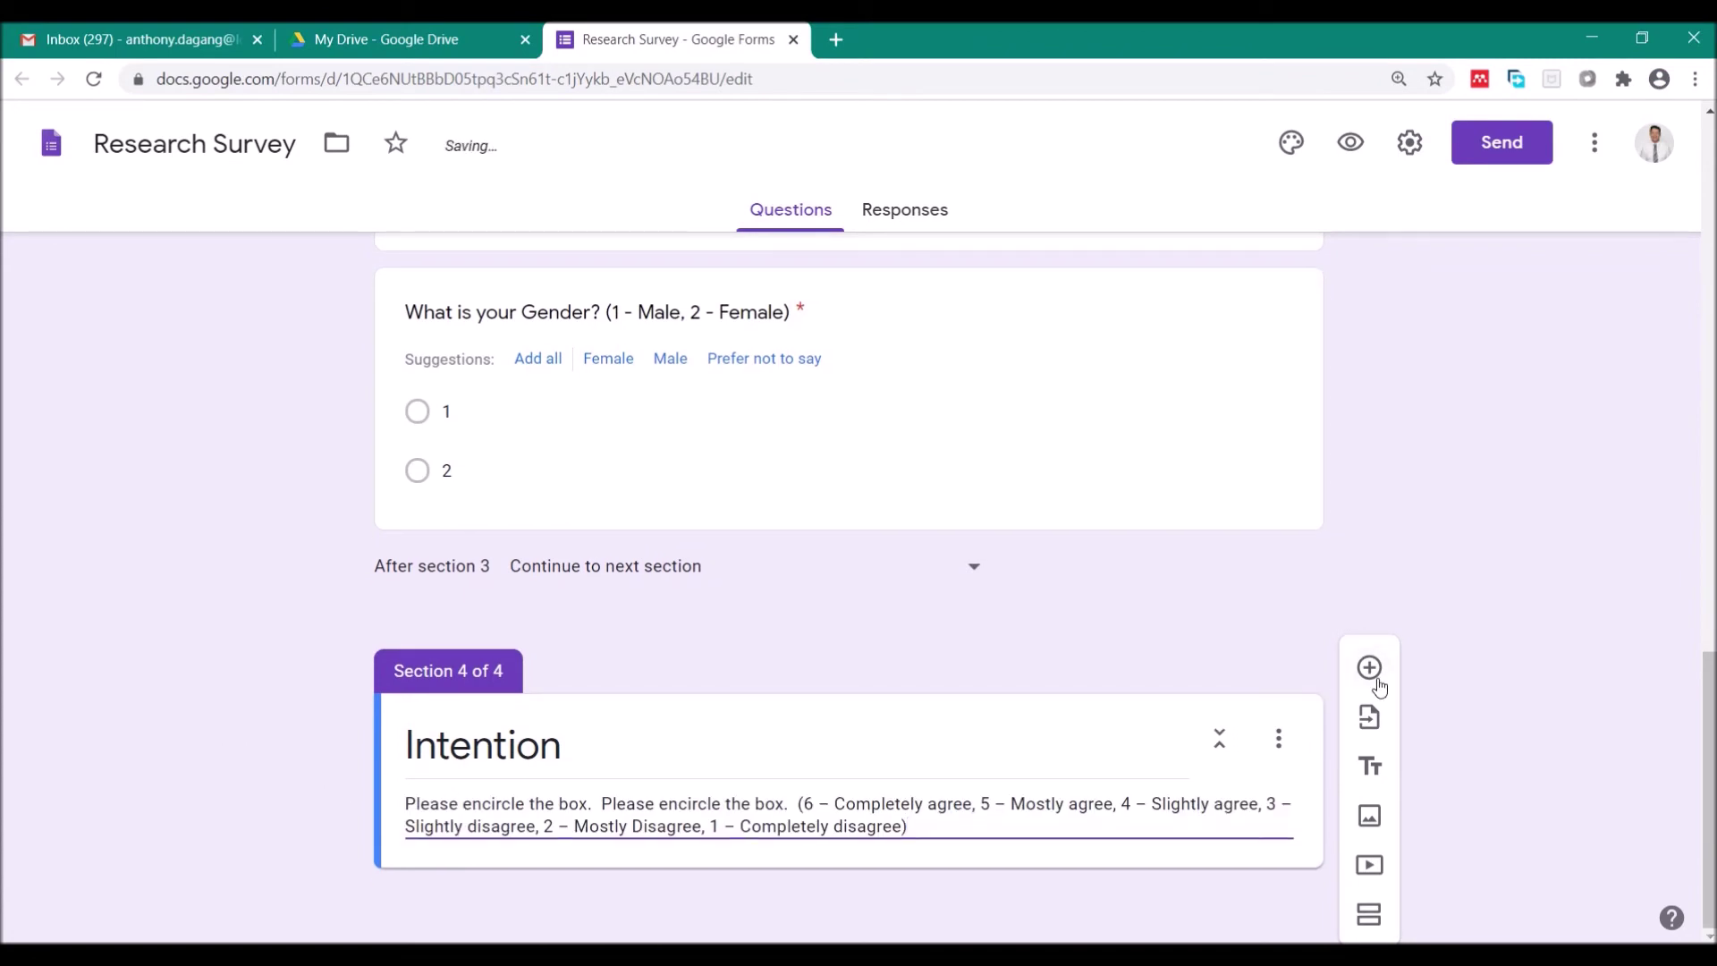
Add a question titled 'It gives me more income', copied from the Word item
{"action": "left_click", "coordinate": [1376, 684]}
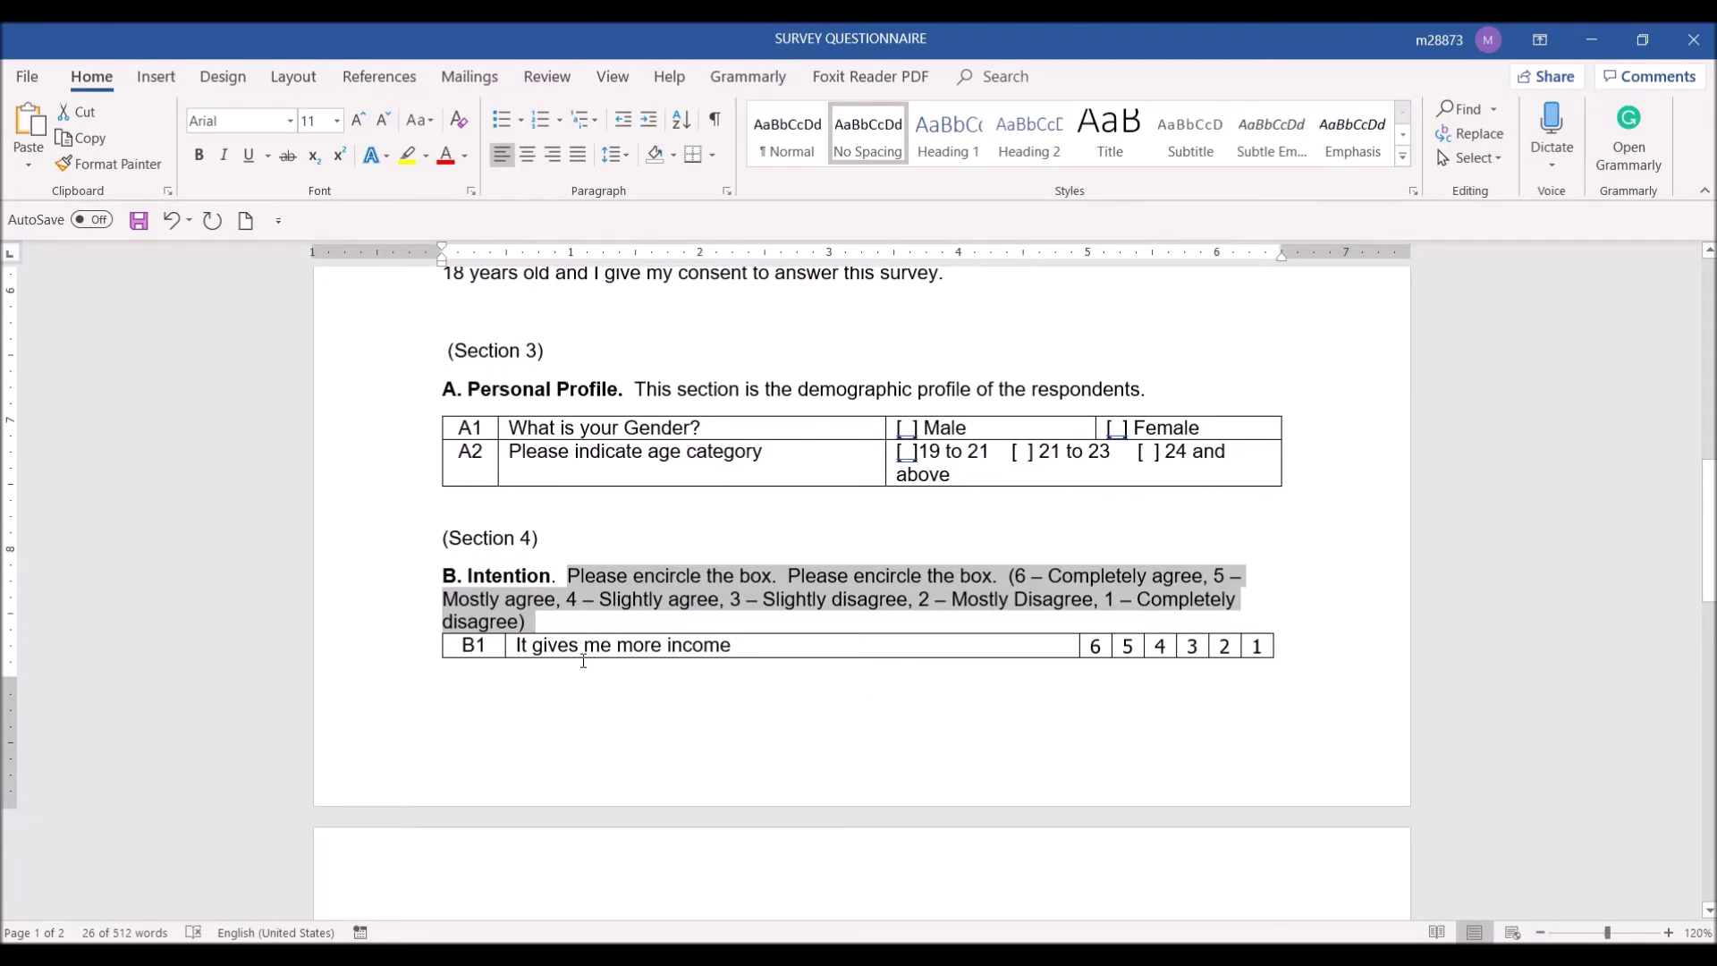
{"action": "left_click", "coordinate": [512, 646]}
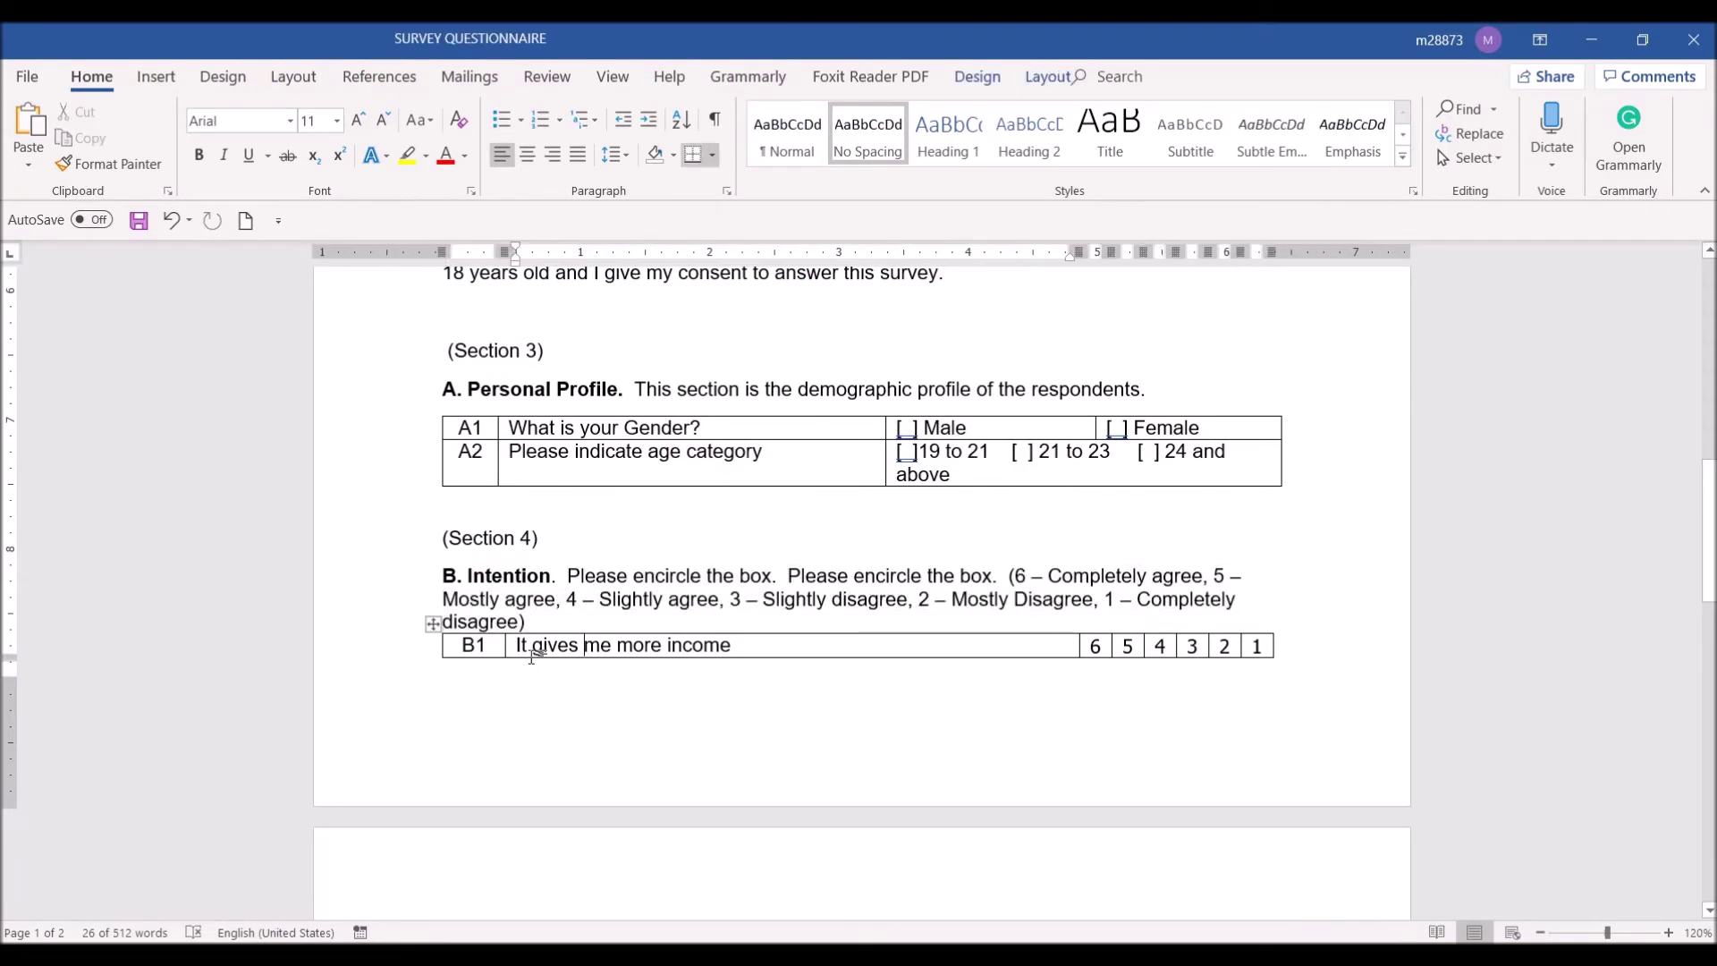
{"action": "left_click_drag", "start_coordinate": [519, 646], "coordinate": [737, 645]}
{"action": "key", "text": "ctrl+c"}
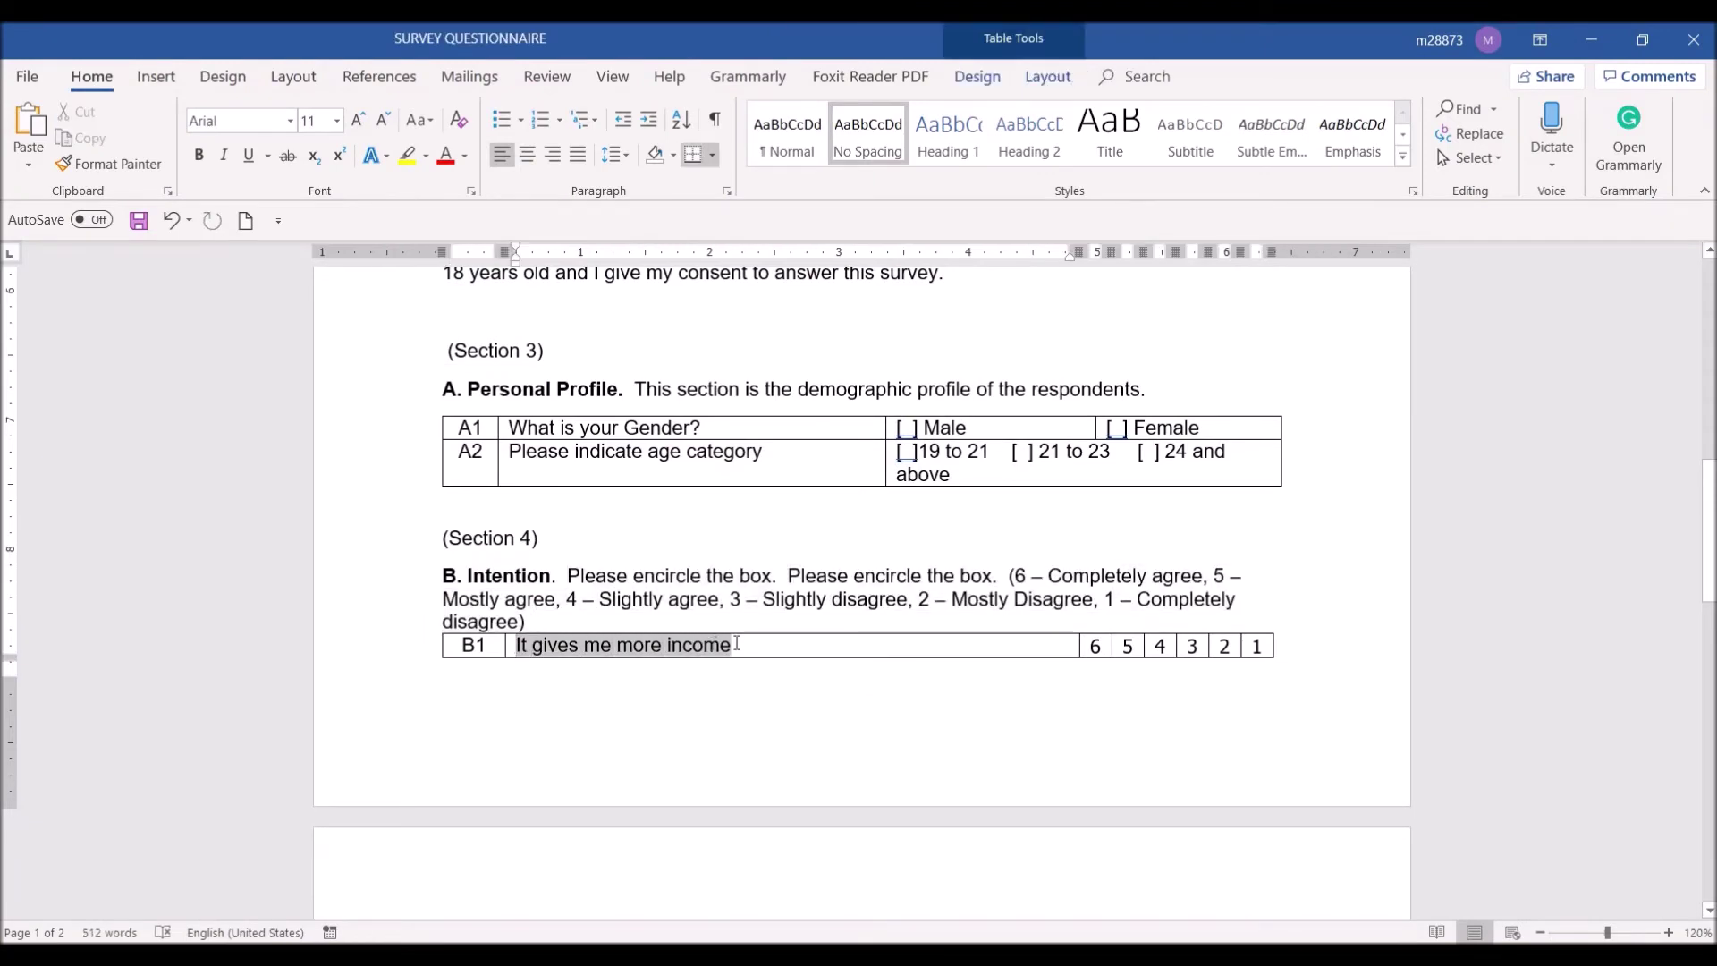
{"action": "key", "text": "alt+Tab"}
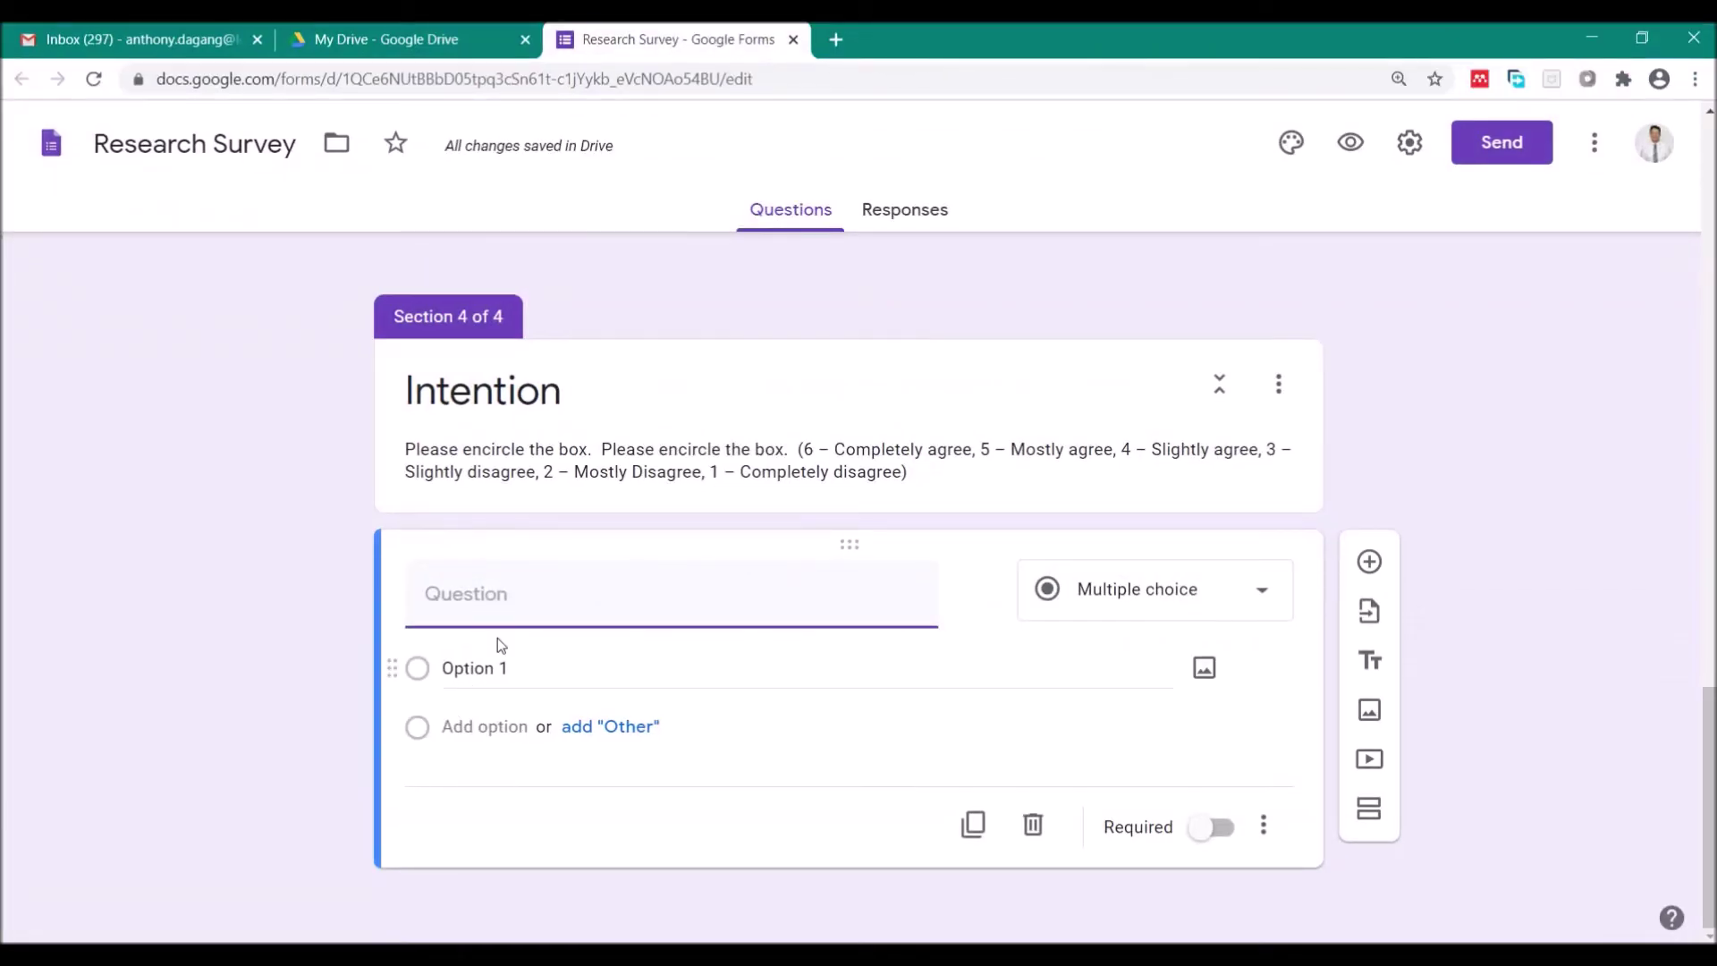
{"action": "key", "text": "ctrl+v"}
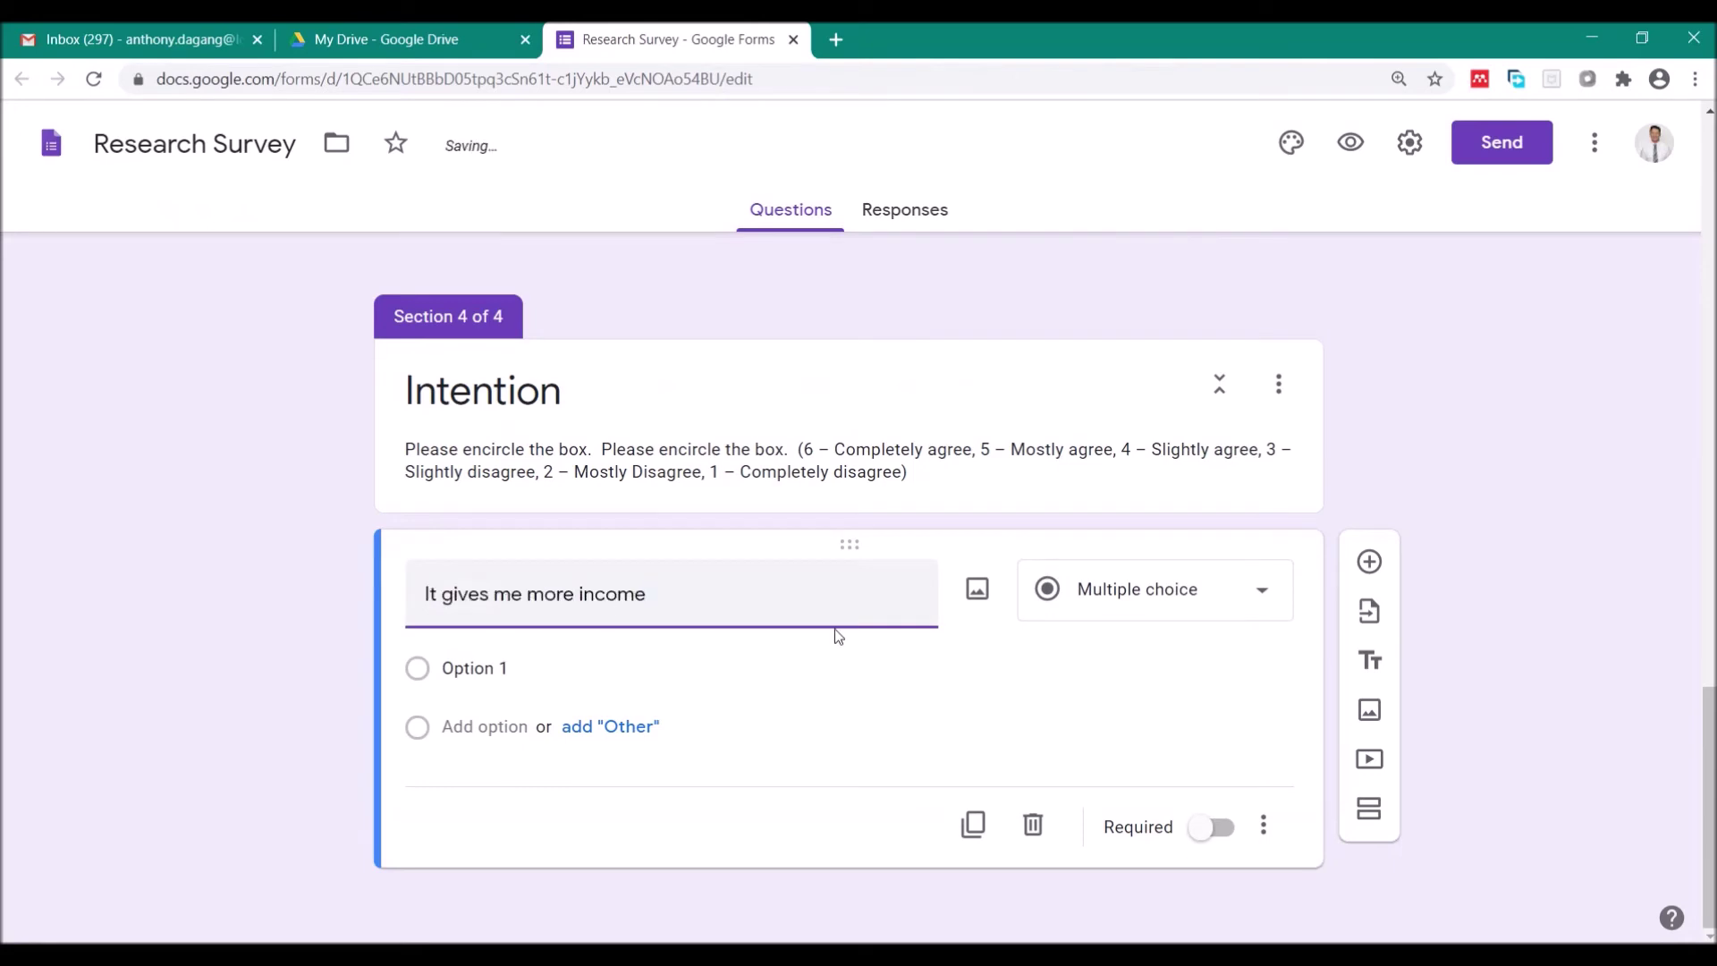
{"action": "left_click", "coordinate": [1130, 613]}
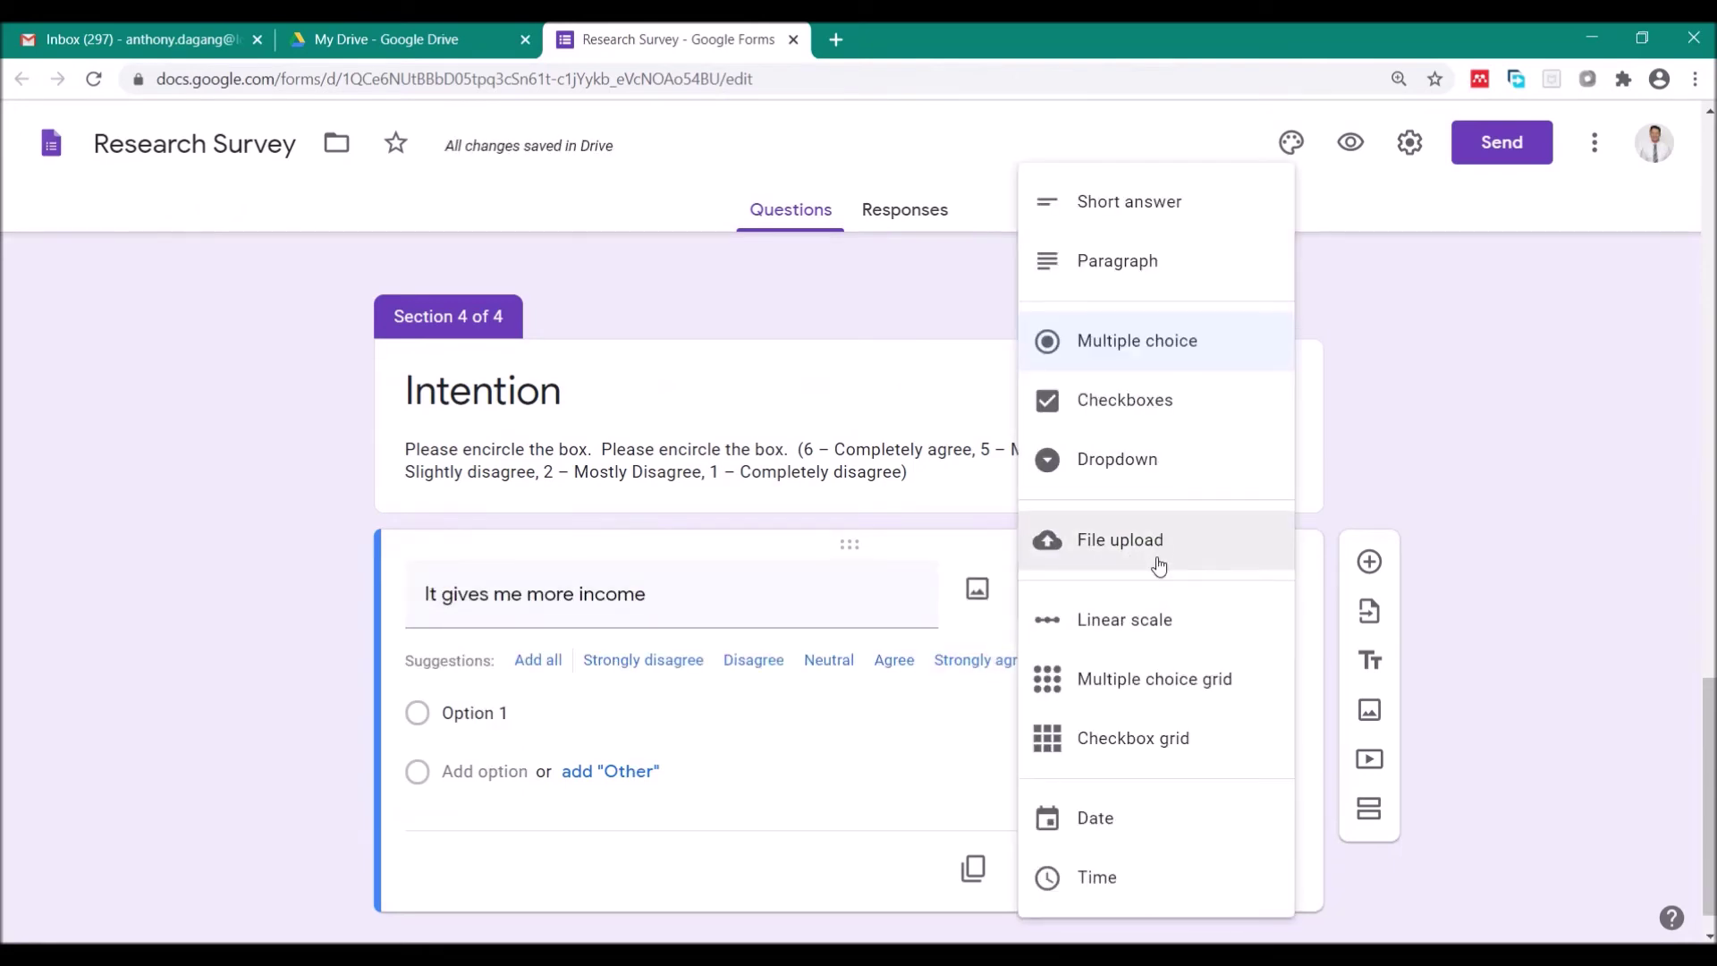
Turn the income question into a 1-to-6 linear scale
{"action": "left_click", "coordinate": [1114, 628]}
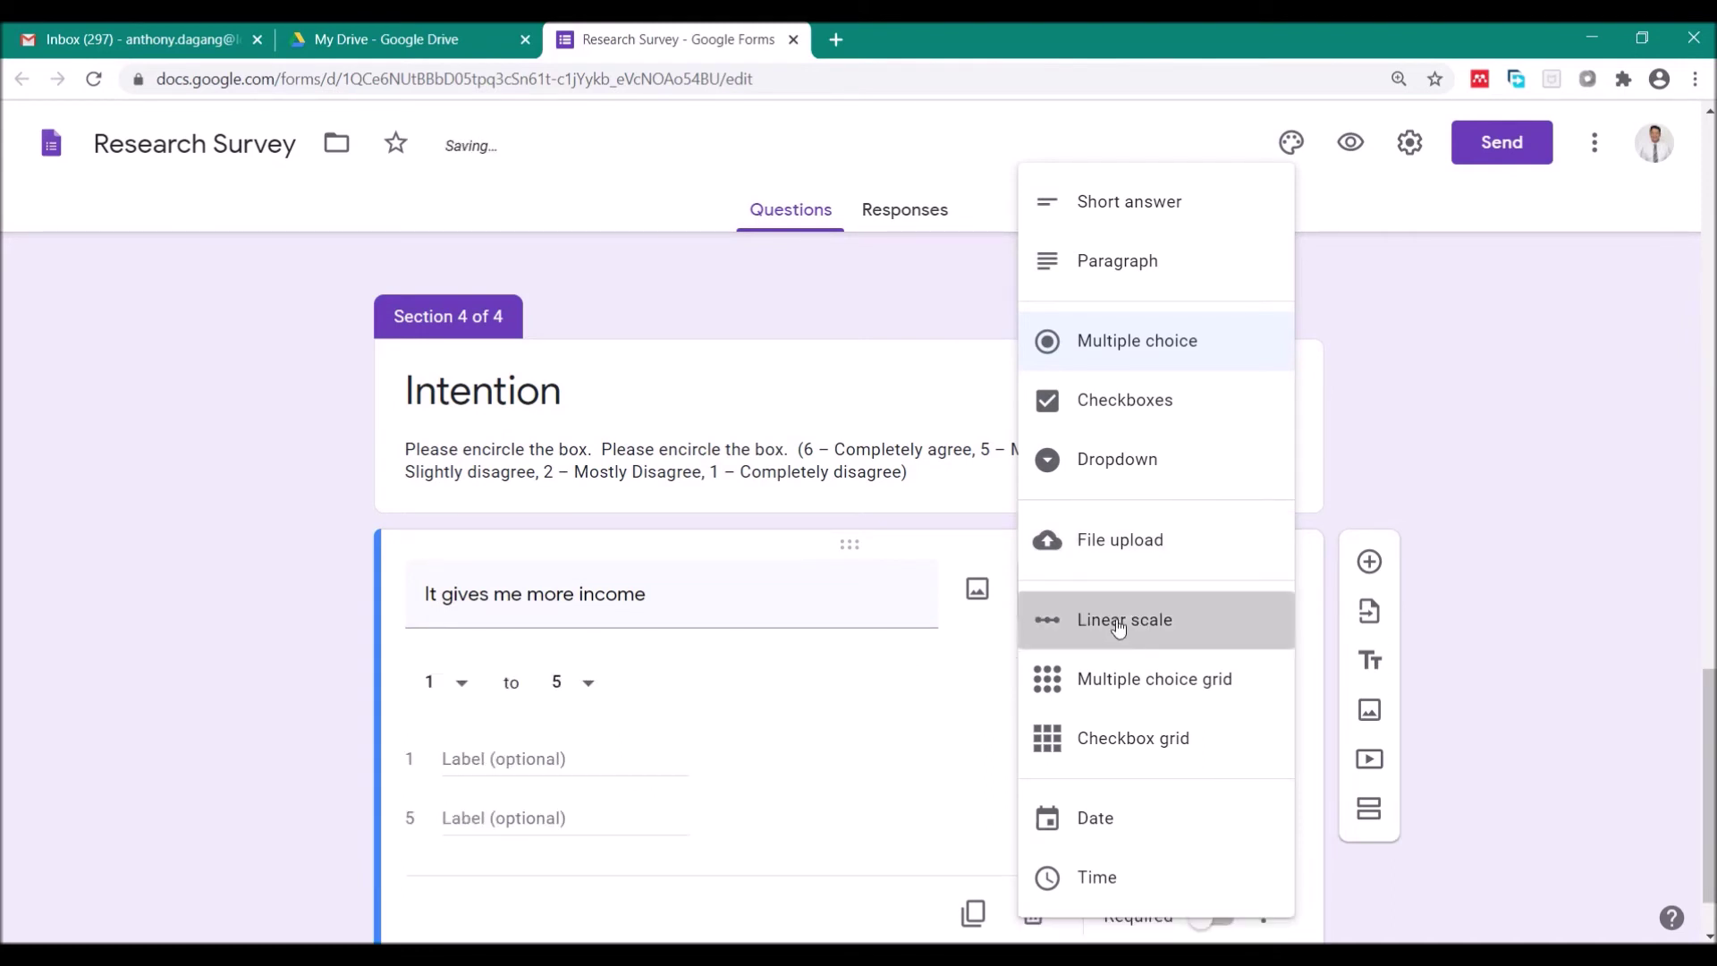
{"action": "left_click", "coordinate": [587, 684]}
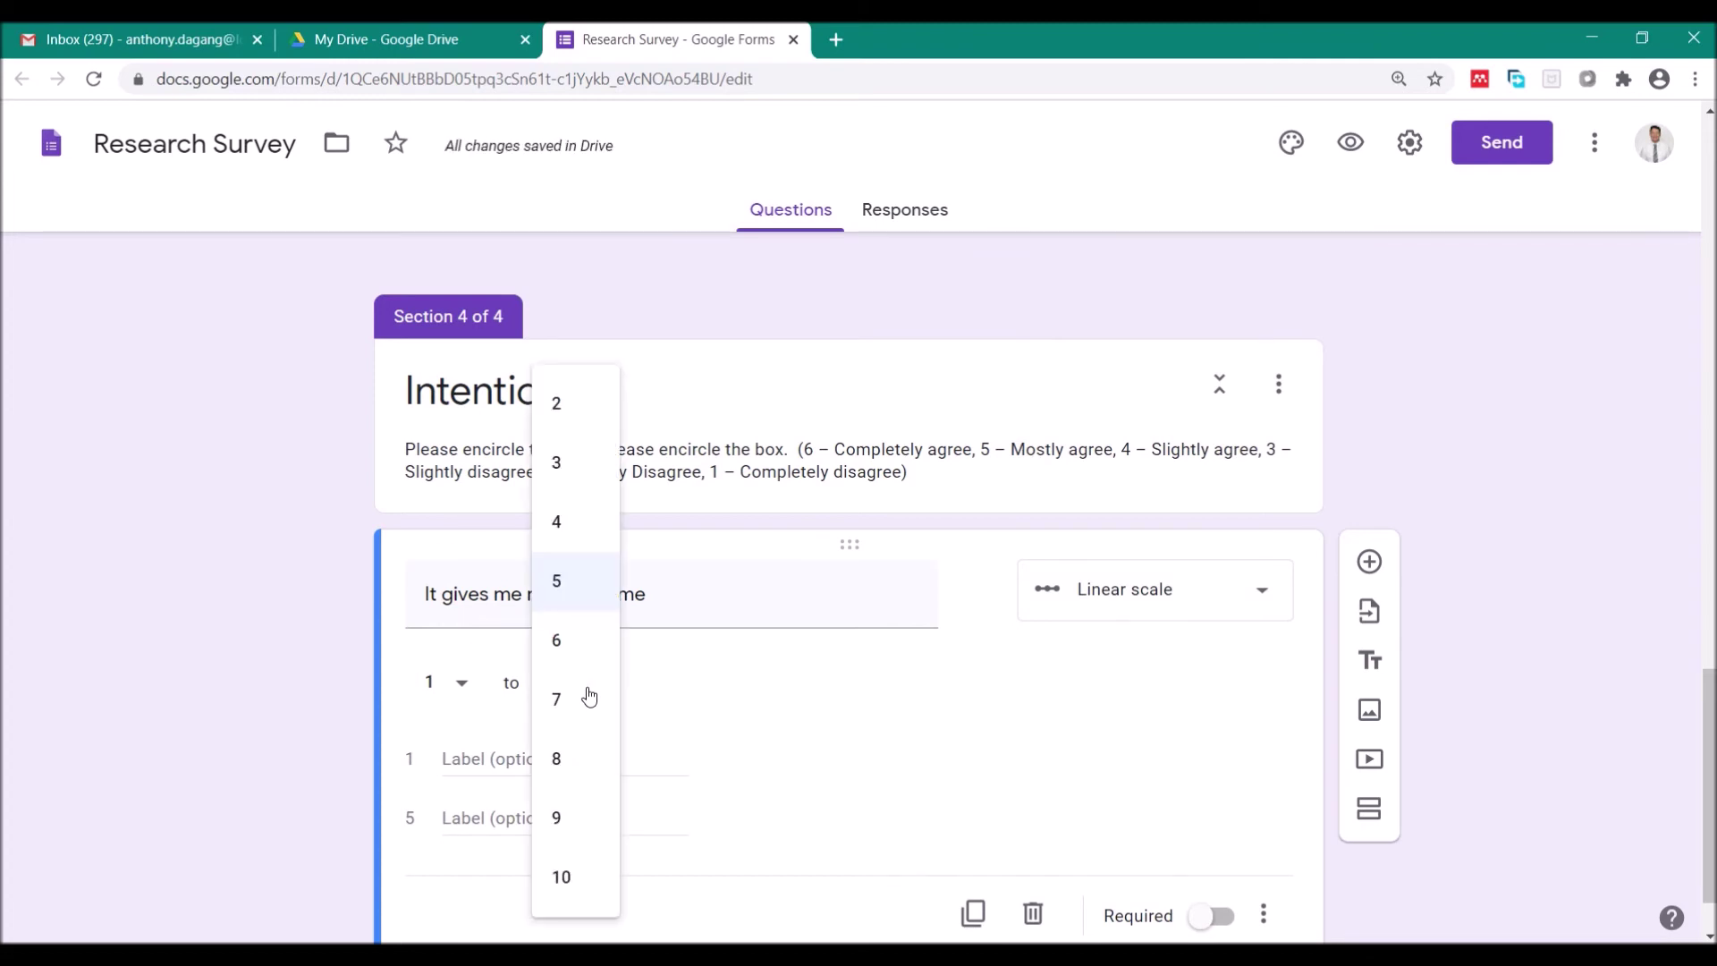
{"action": "left_click", "coordinate": [567, 644]}
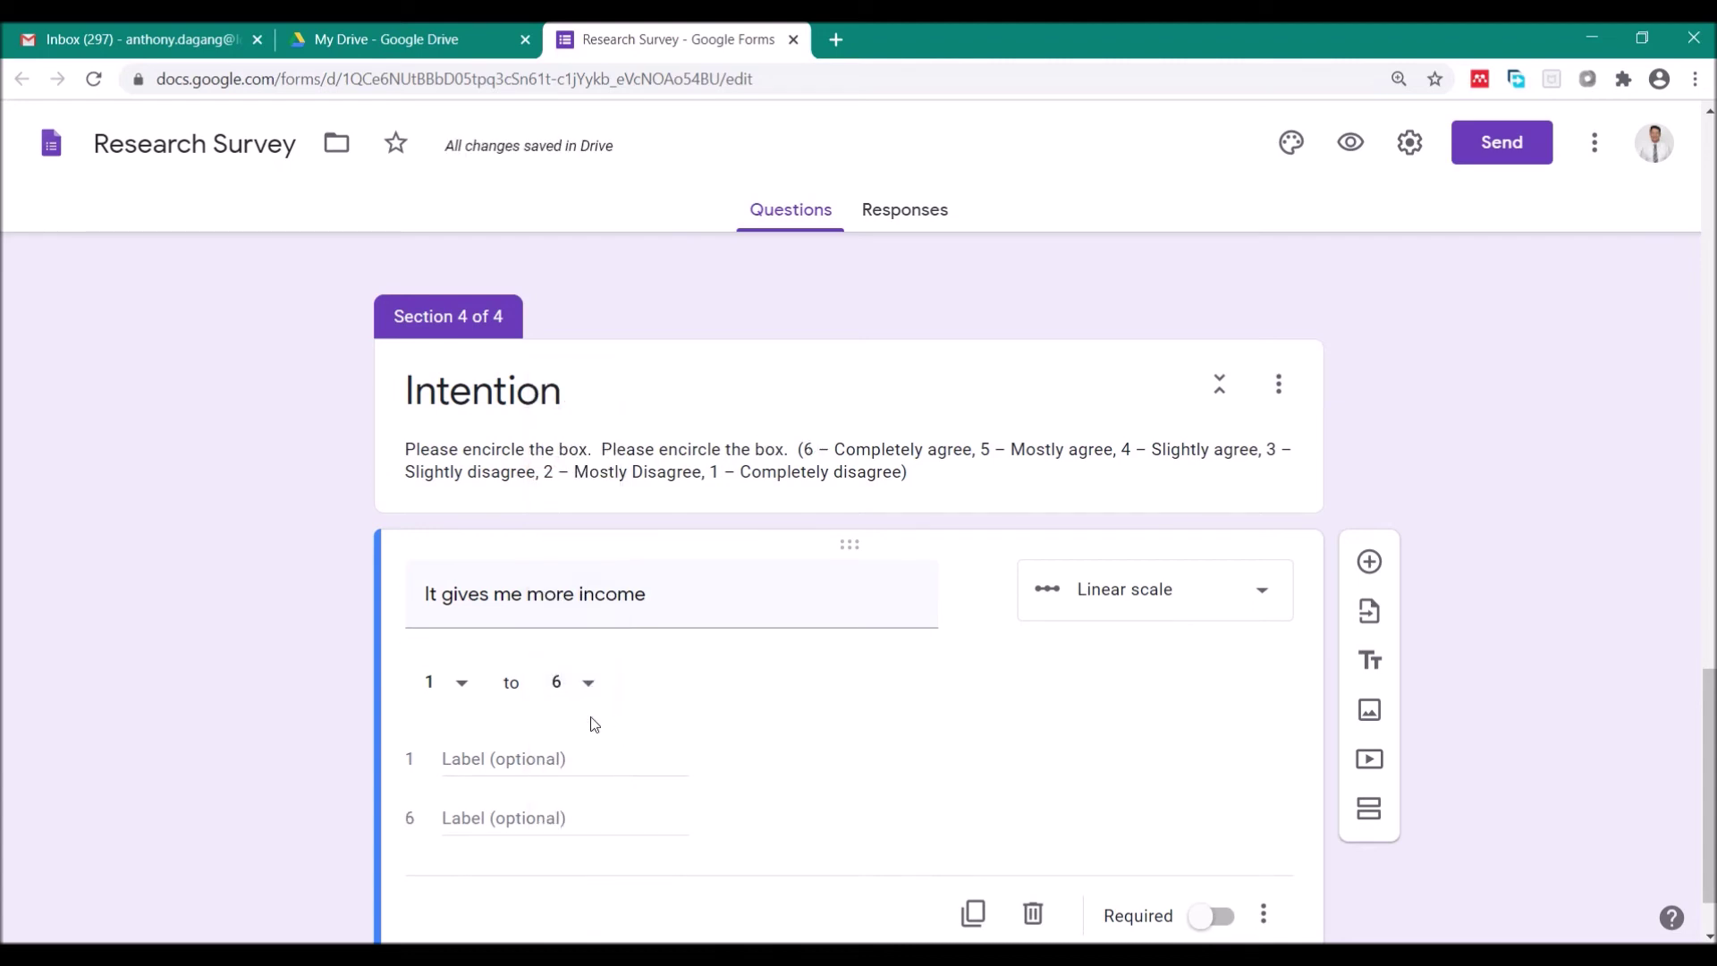
Label the scale 'Complete disagree' to 'Completely agree' and make the question required
{"action": "left_click", "coordinate": [511, 763]}
{"action": "type", "text": "plete "}
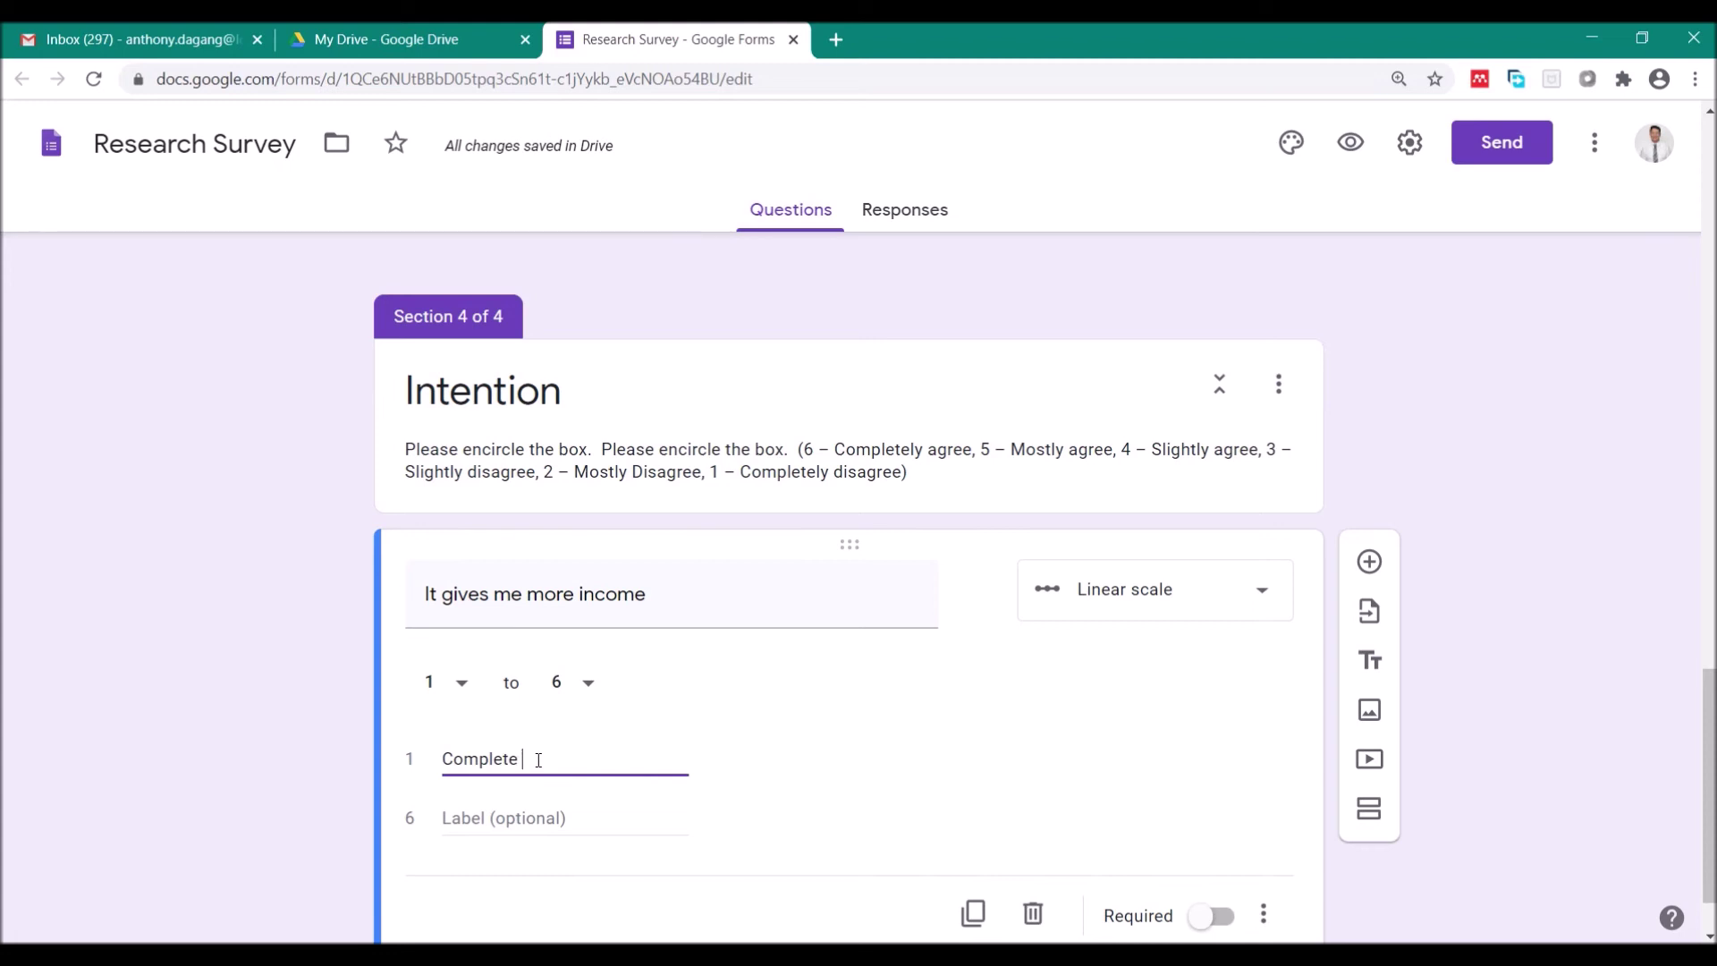
{"action": "type", "text": "disagree"}
{"action": "key", "text": "Tab"}
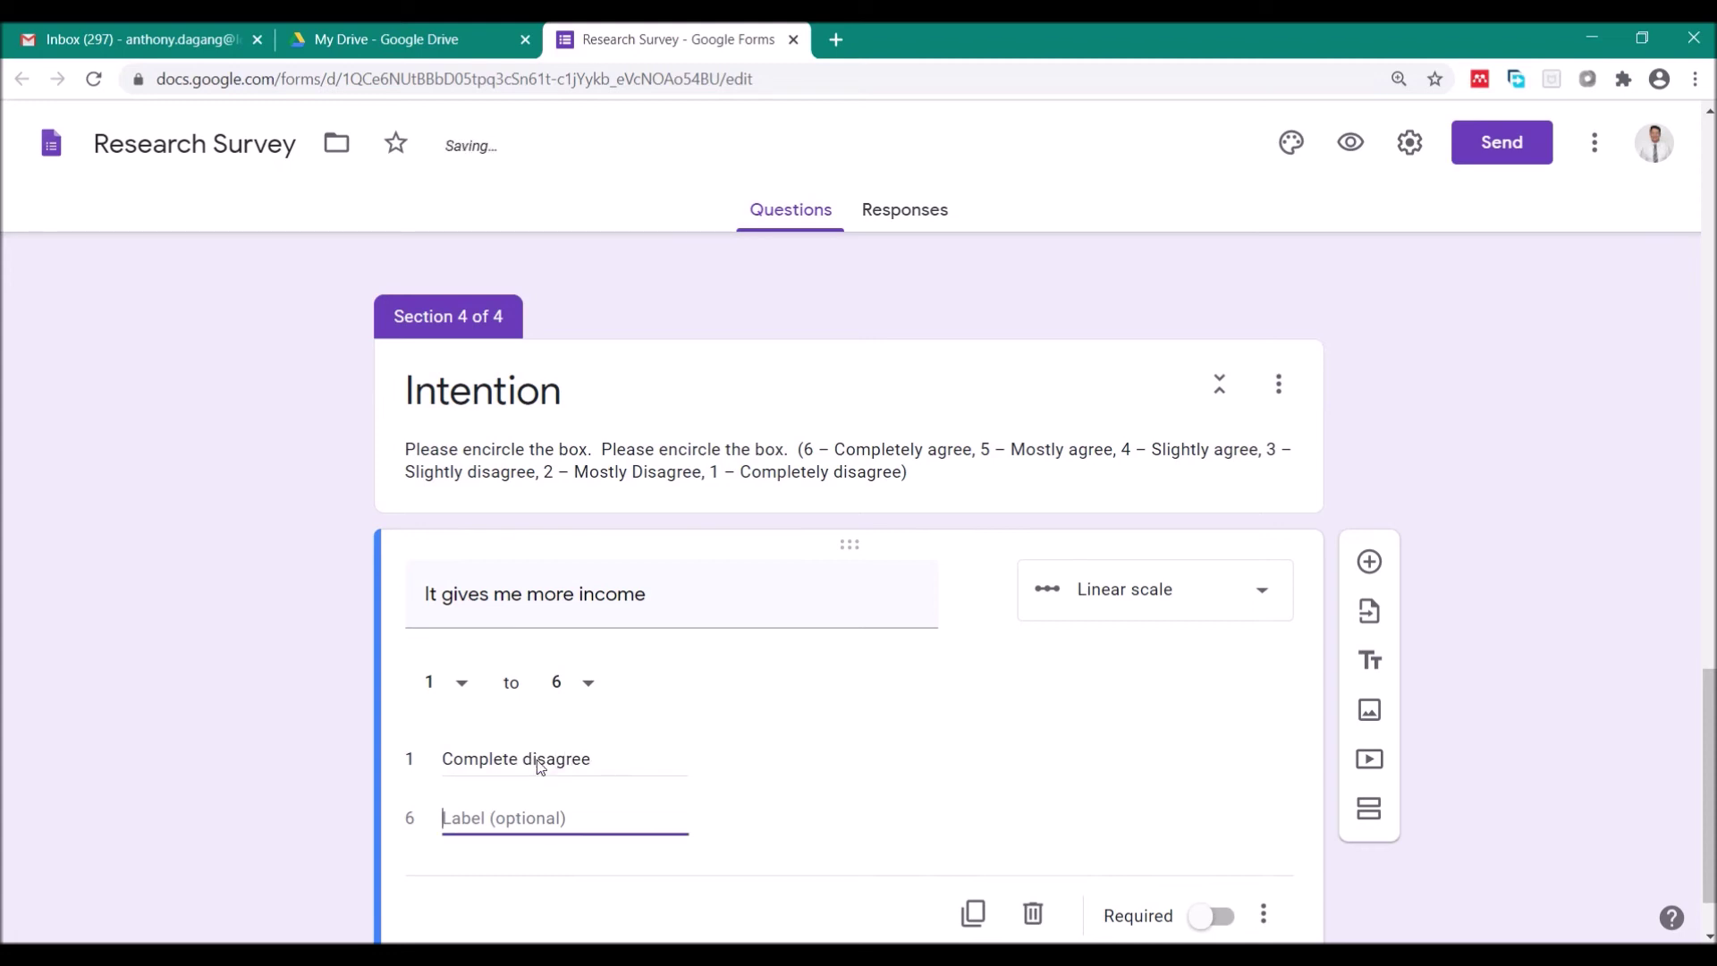
{"action": "type", "text": "Vomp"}
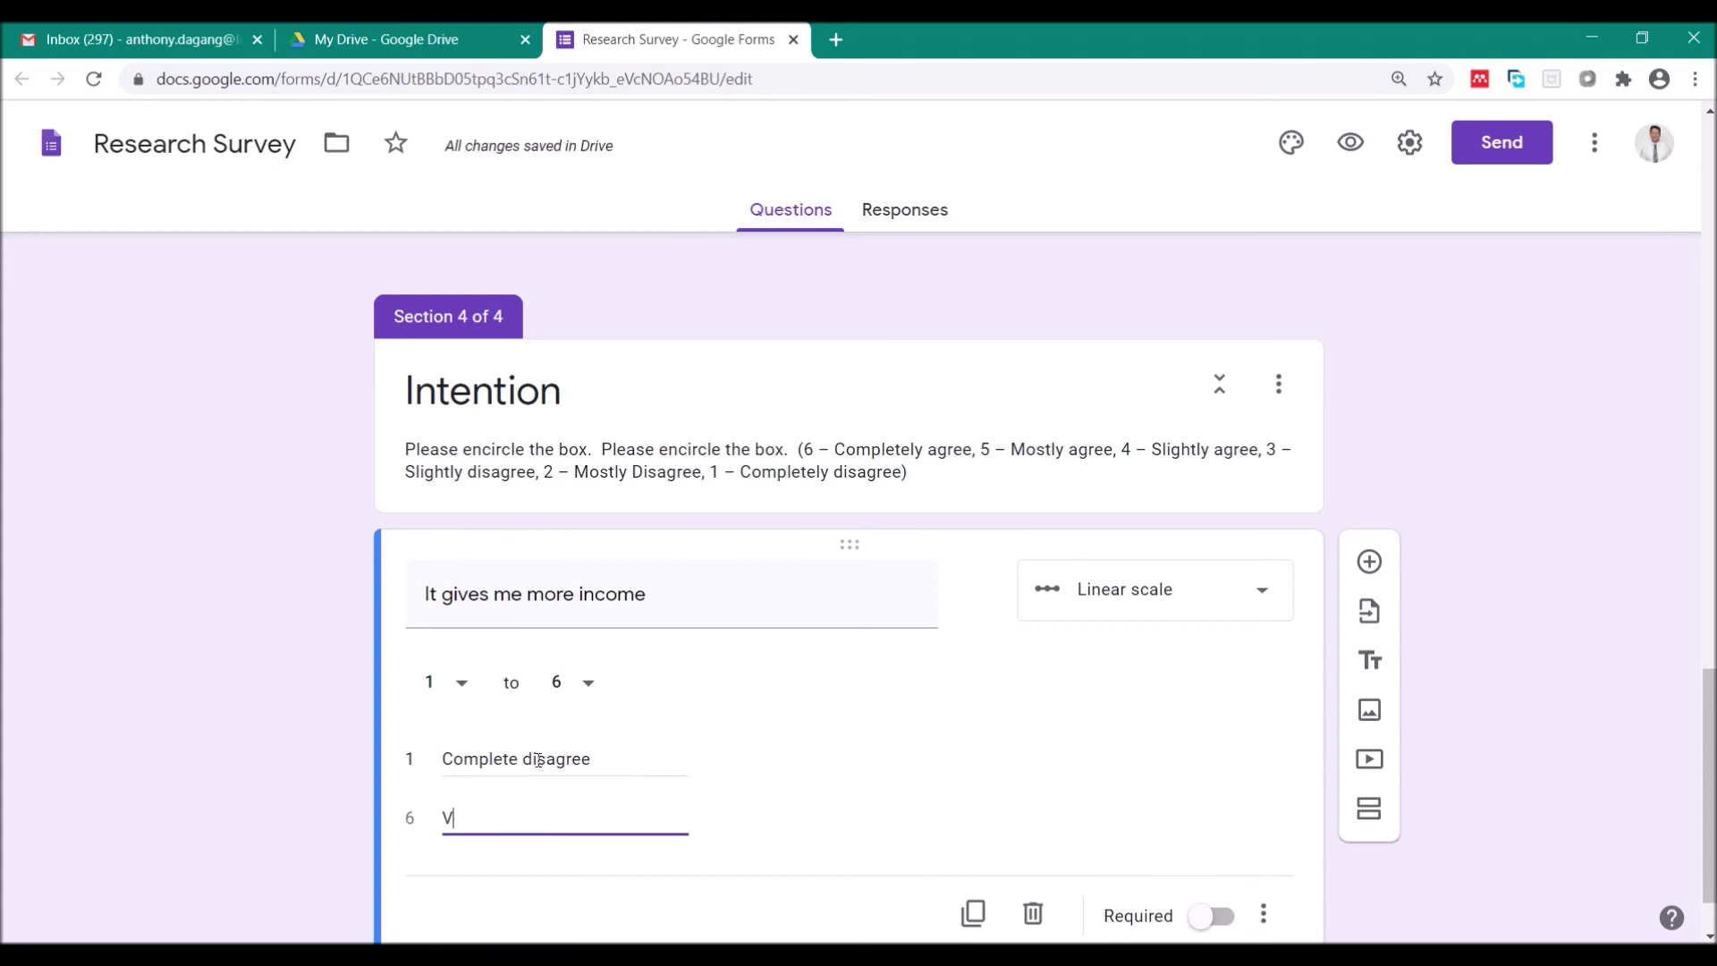
{"action": "key", "text": "BackSpace"}
{"action": "key", "text": "BackSpace"}
{"action": "key", "text": "BackSpace"}
{"action": "key", "text": "BackSpace"}
{"action": "type", "text": "Completely agree"}
{"action": "scroll", "coordinate": [1011, 659], "scroll_direction": "down", "scroll_amount": 1}
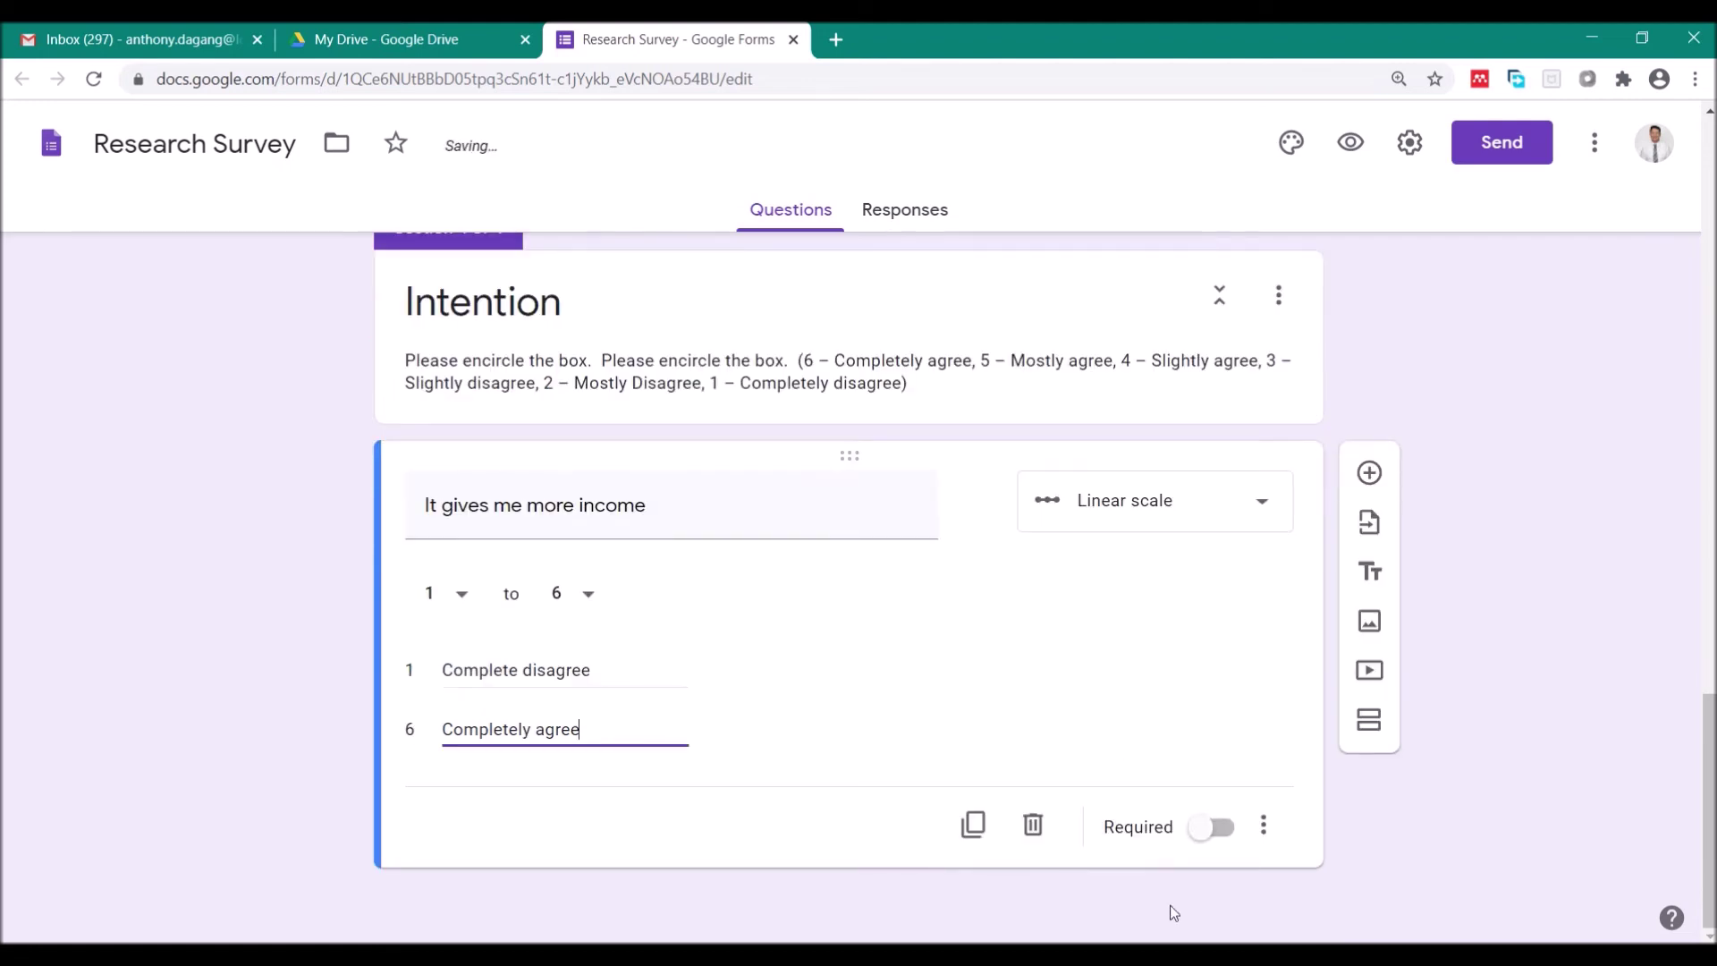
{"action": "left_click", "coordinate": [1222, 828]}
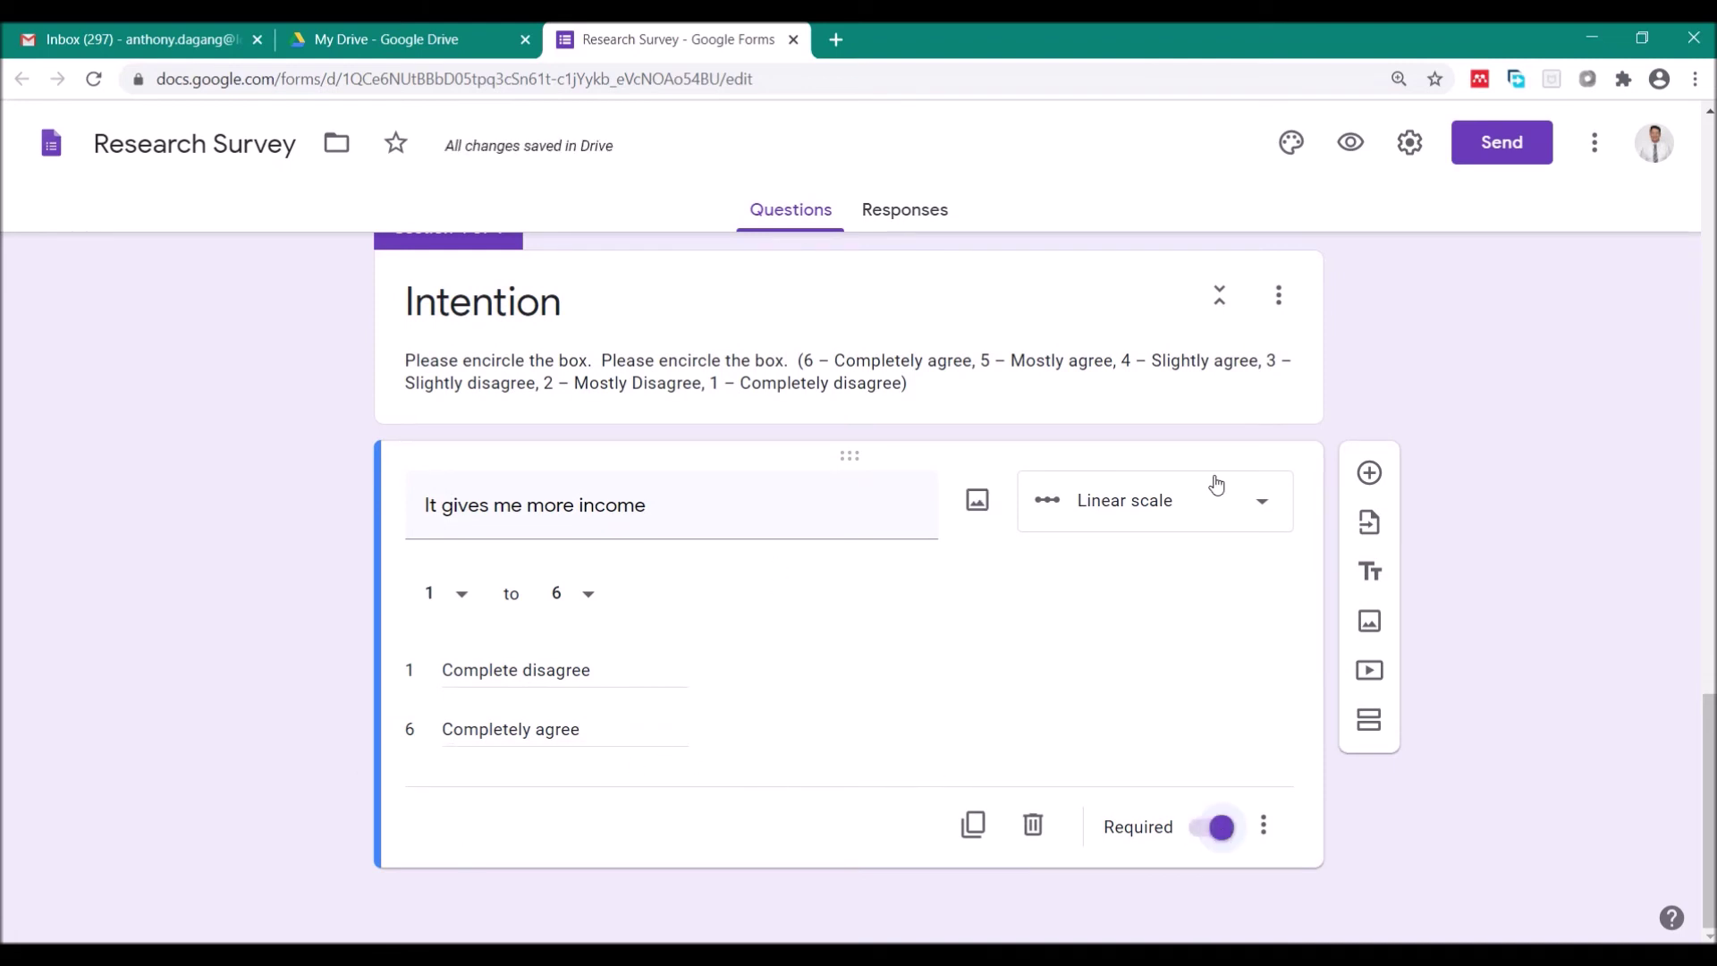
{"action": "left_click", "coordinate": [1369, 474]}
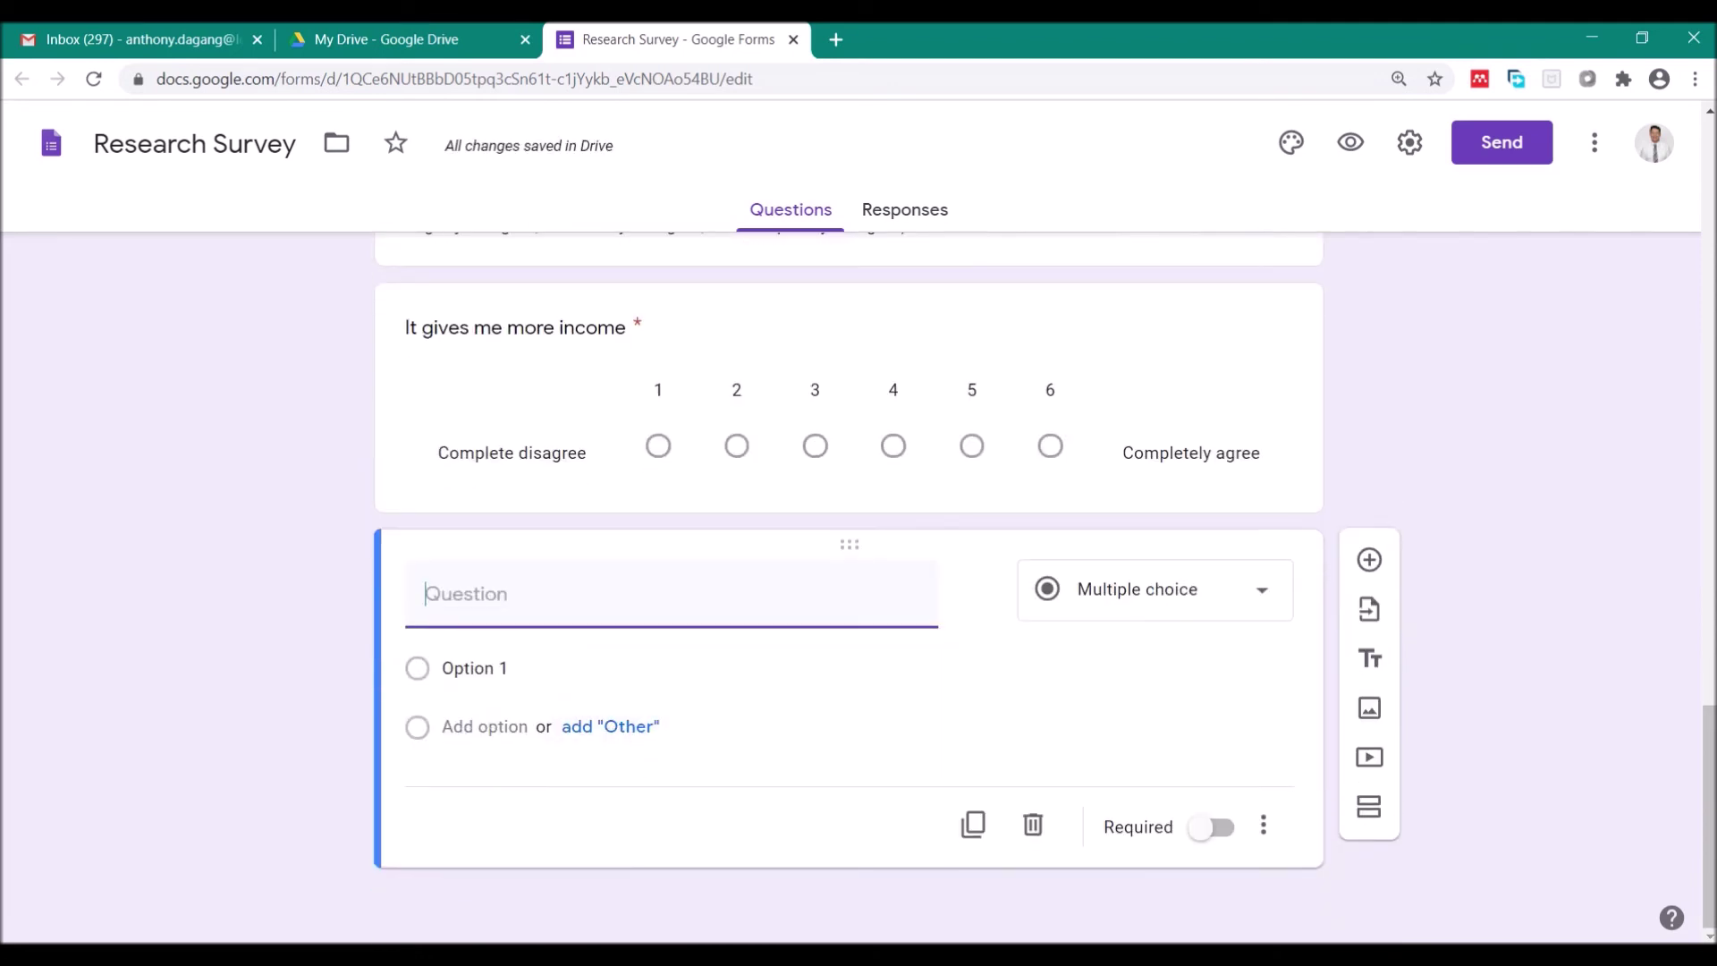
Paste the Word item 'I want to be the boss rather than the employee' as the question
{"action": "key", "text": "alt+Tab"}
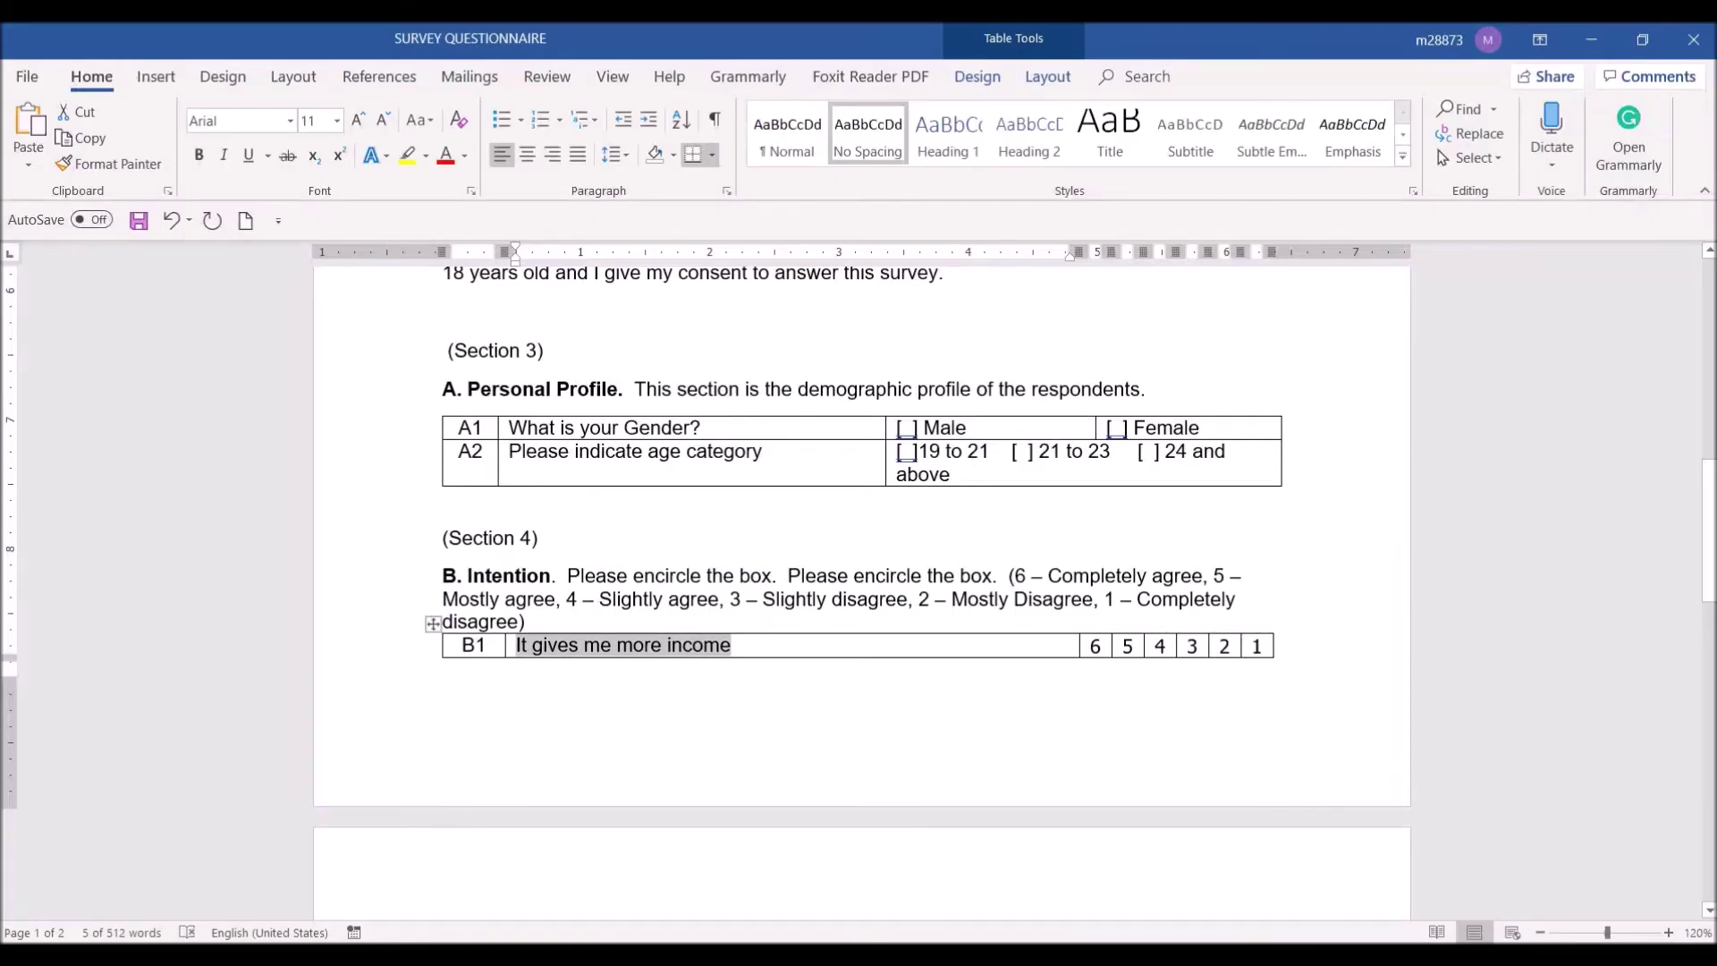
{"action": "scroll", "coordinate": [566, 742], "scroll_direction": "down", "scroll_amount": 3}
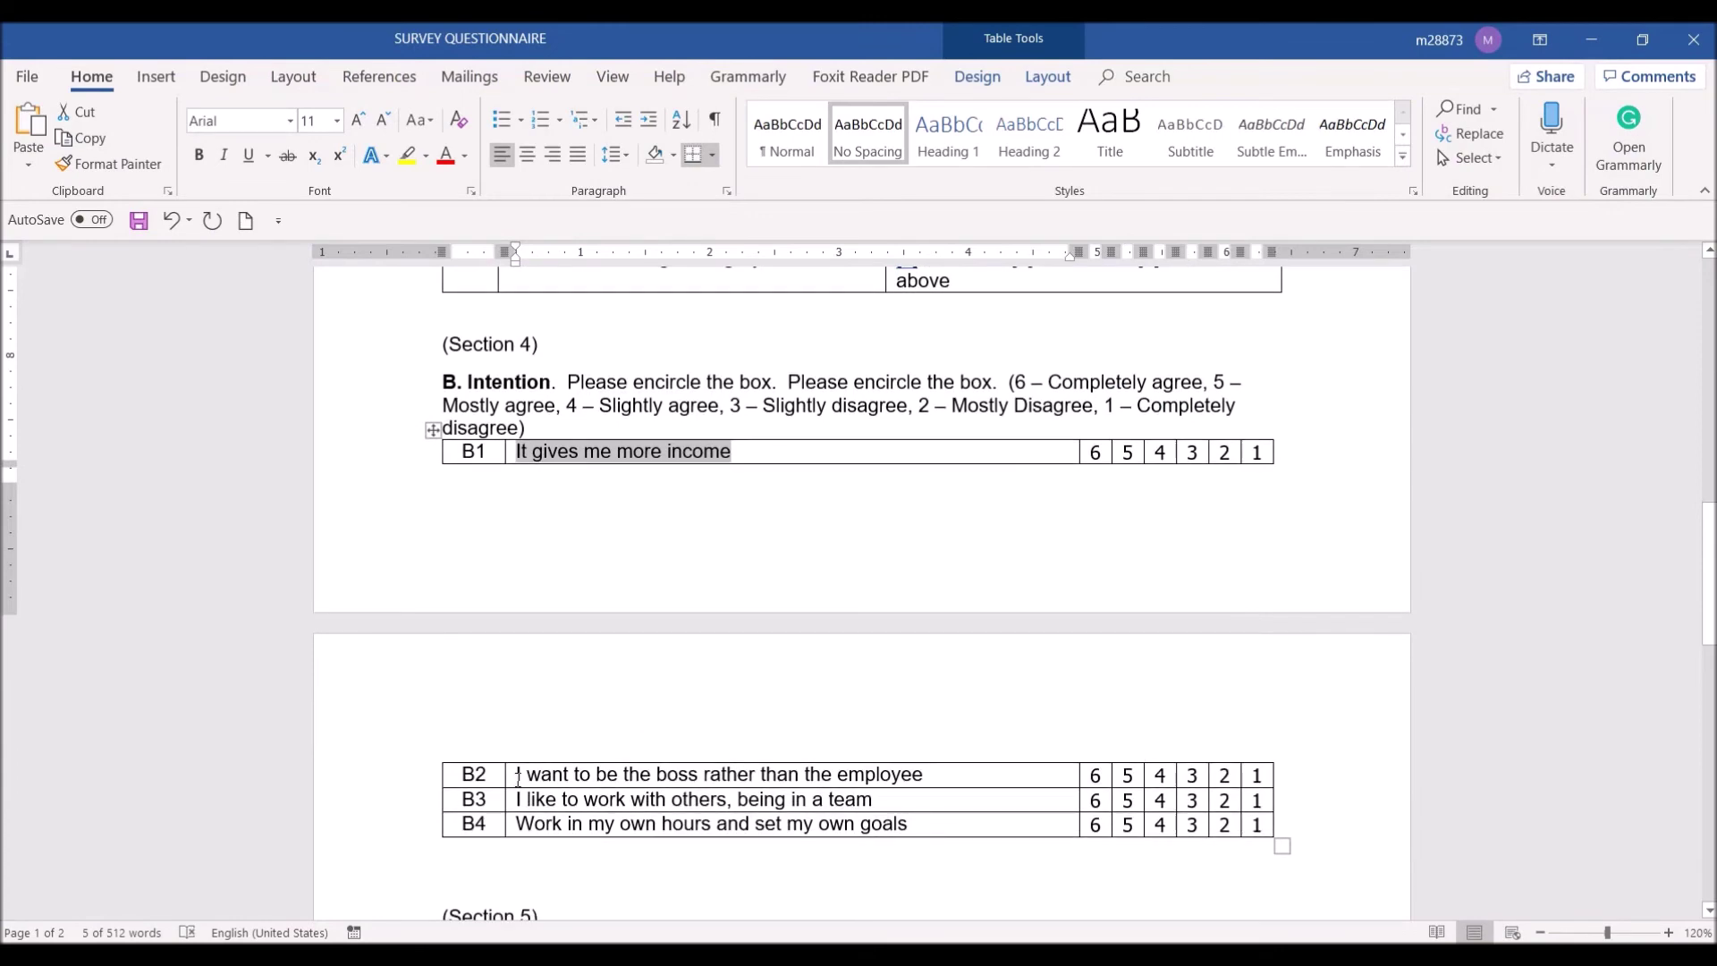
{"action": "left_click_drag", "start_coordinate": [518, 774], "coordinate": [926, 775]}
{"action": "key", "text": "ctrl+c"}
{"action": "key", "text": "alt+Tab"}
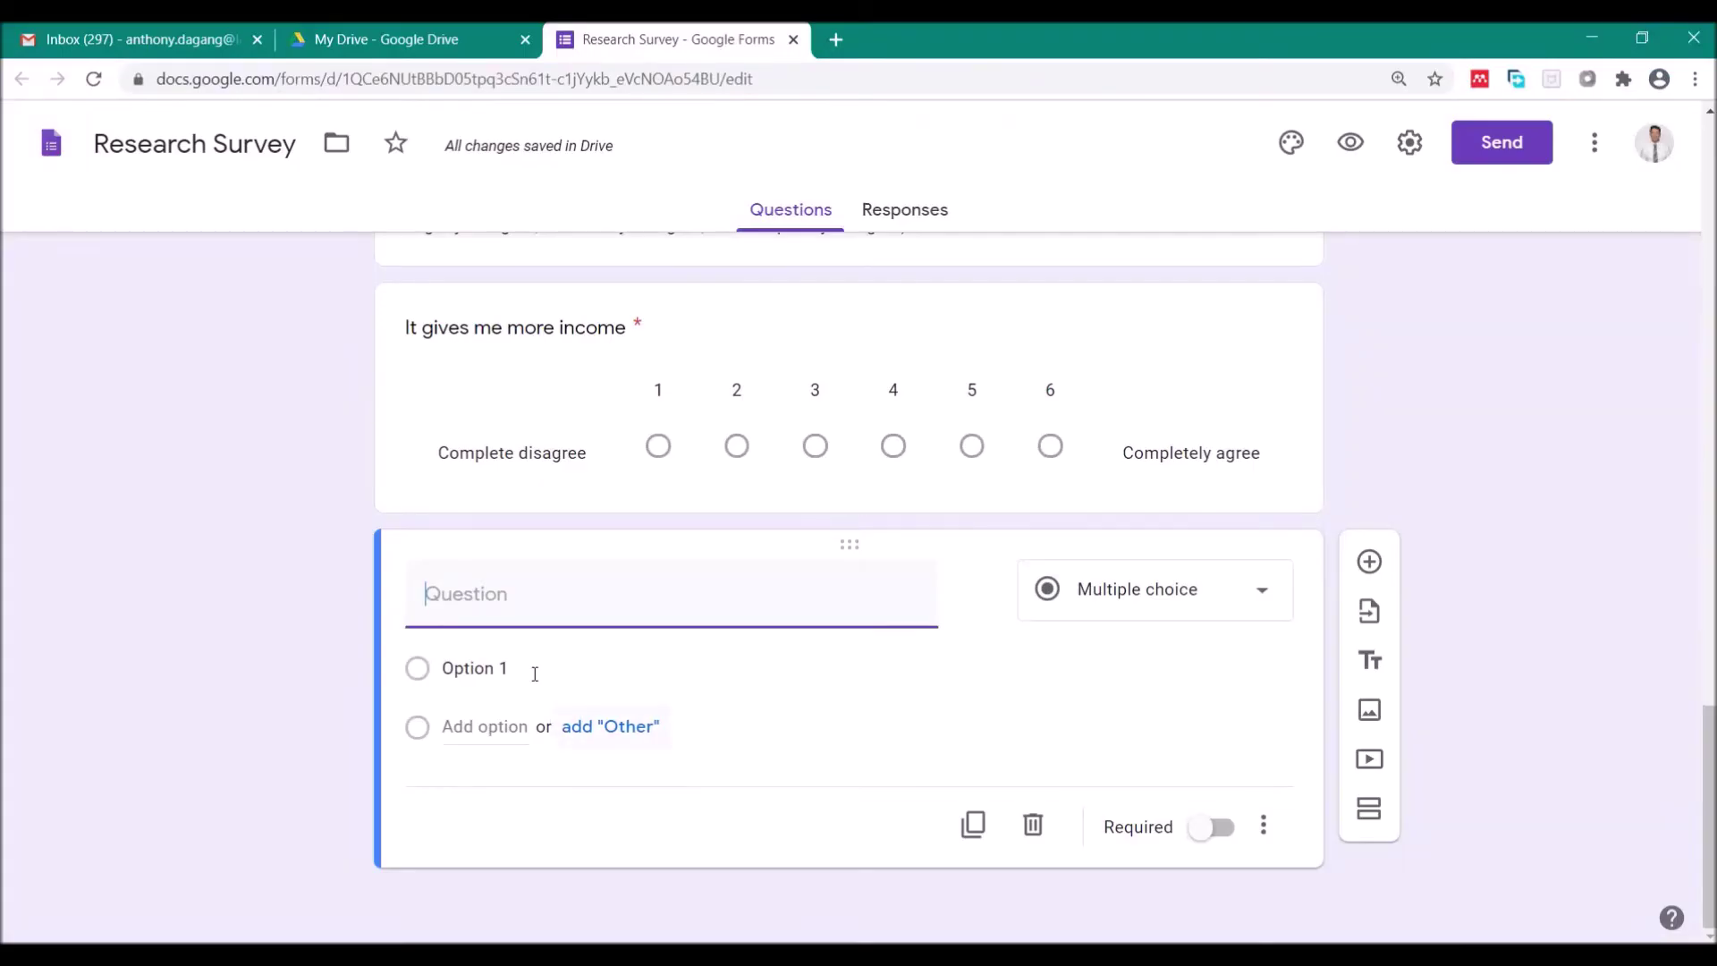
{"action": "key", "text": "ctrl+v"}
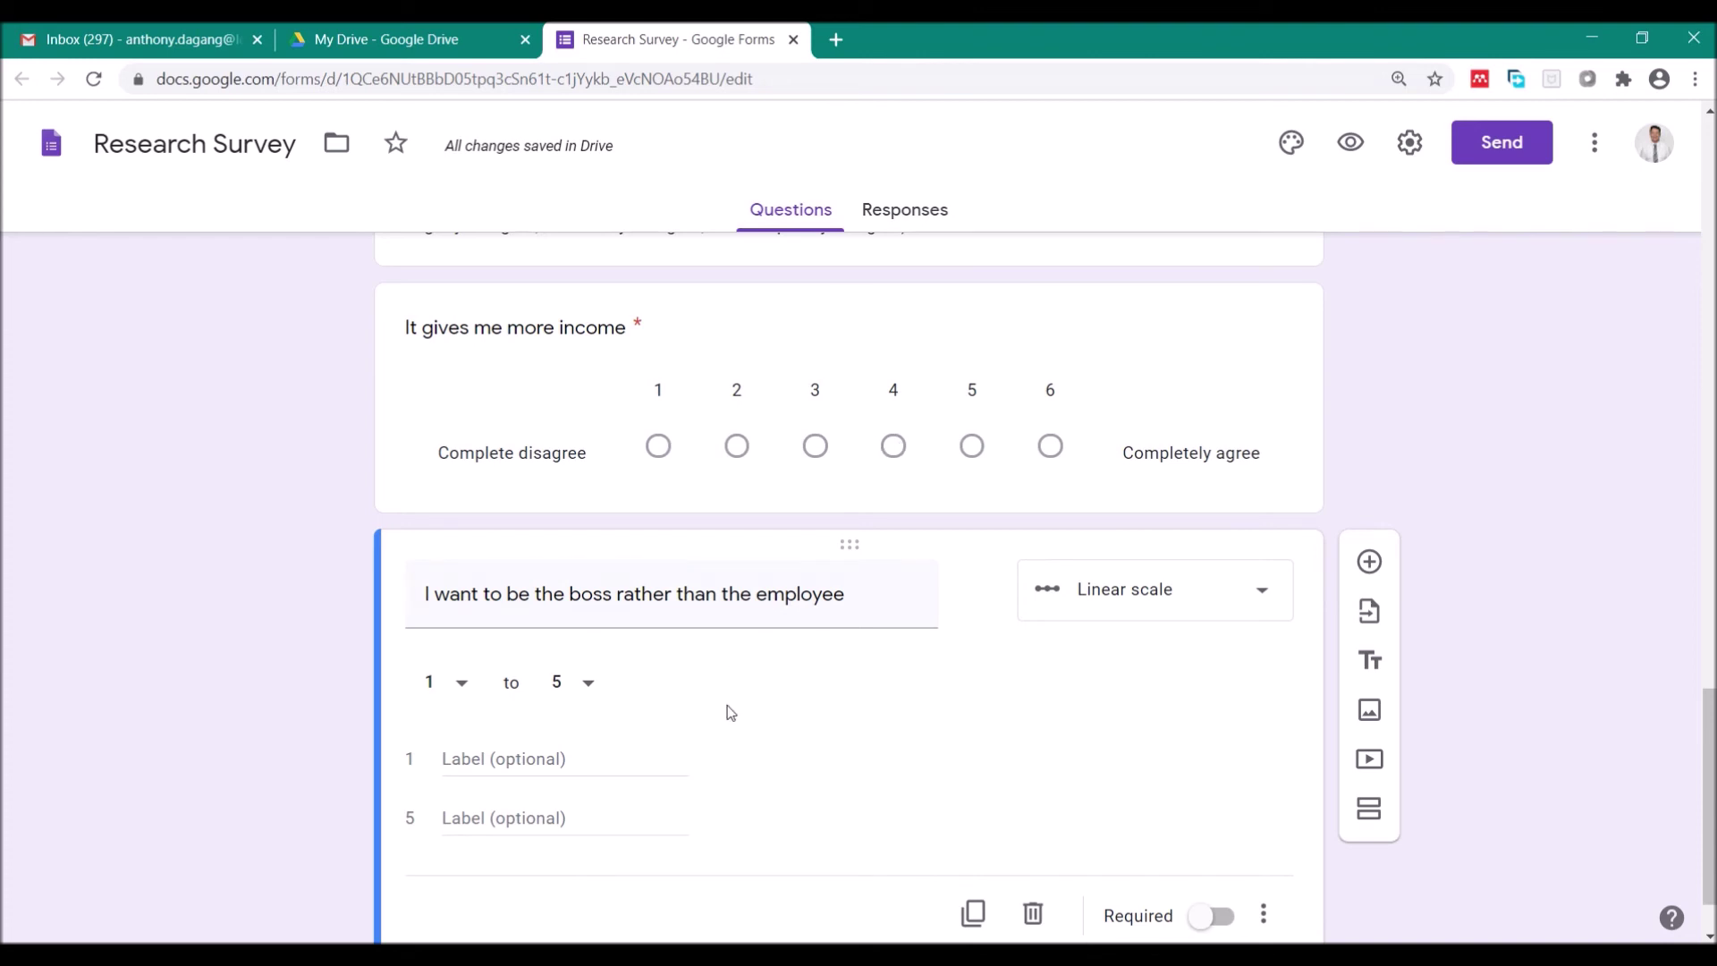
Label the boss scale 'Completely disagree' to 'Complete agree' and mark it required
{"action": "left_click", "coordinate": [587, 763]}
{"action": "type", "text": "Comp"}
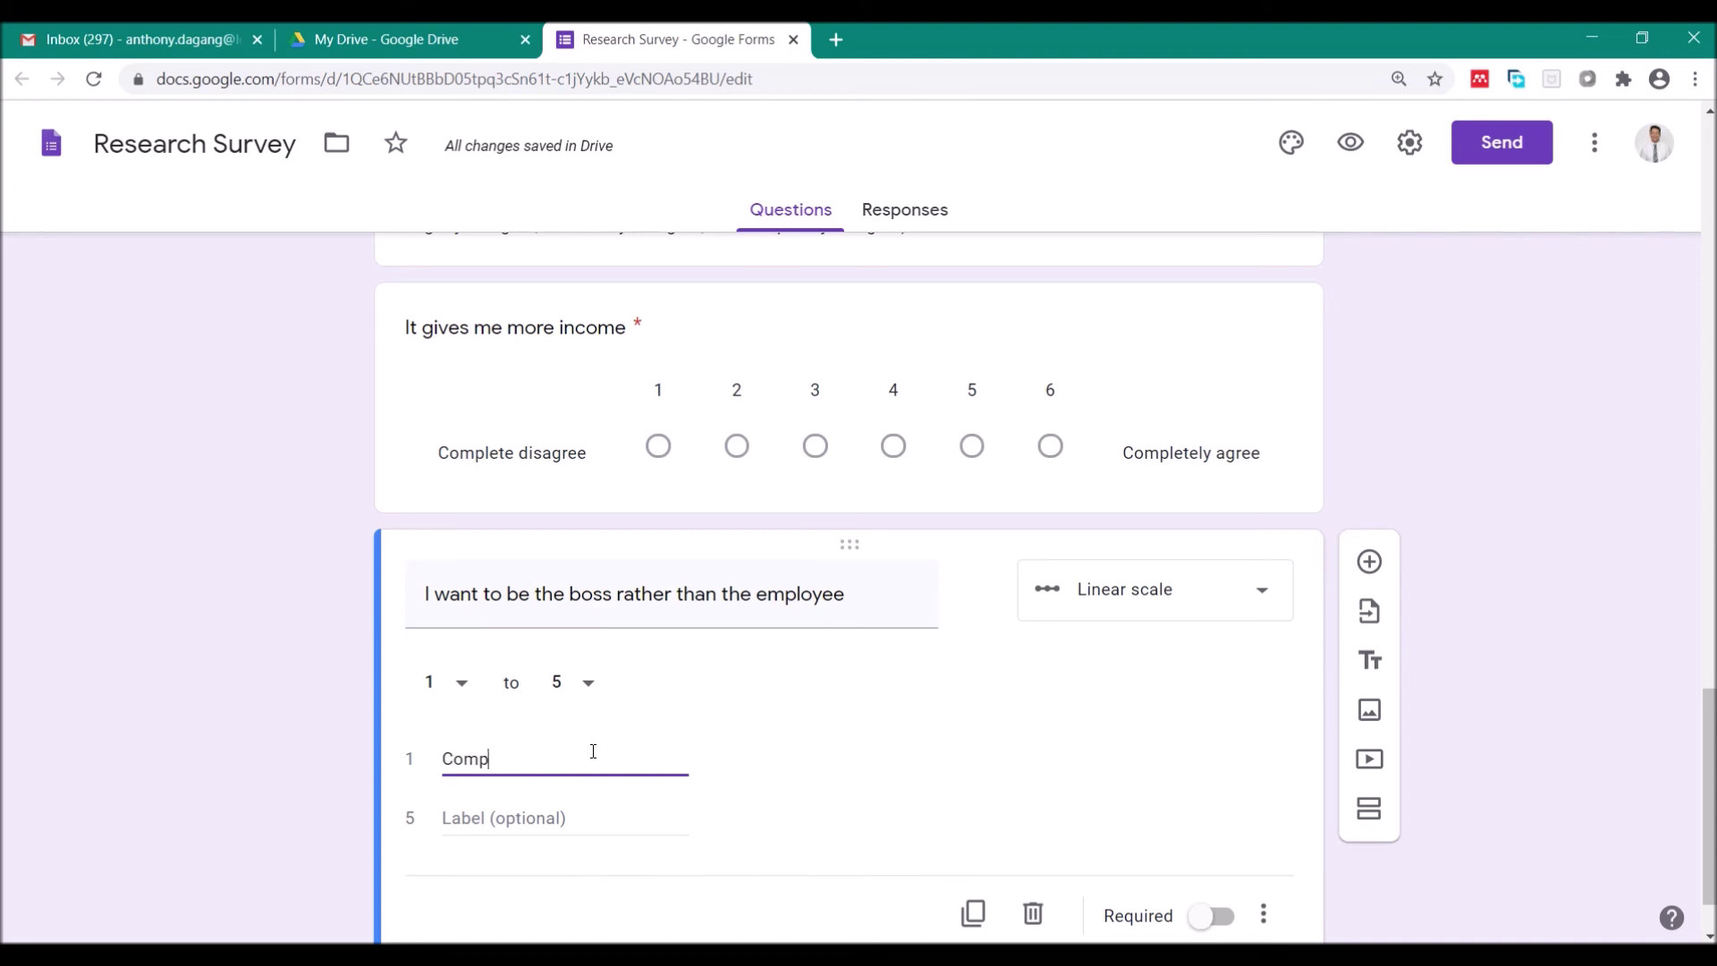
{"action": "type", "text": "lete"}
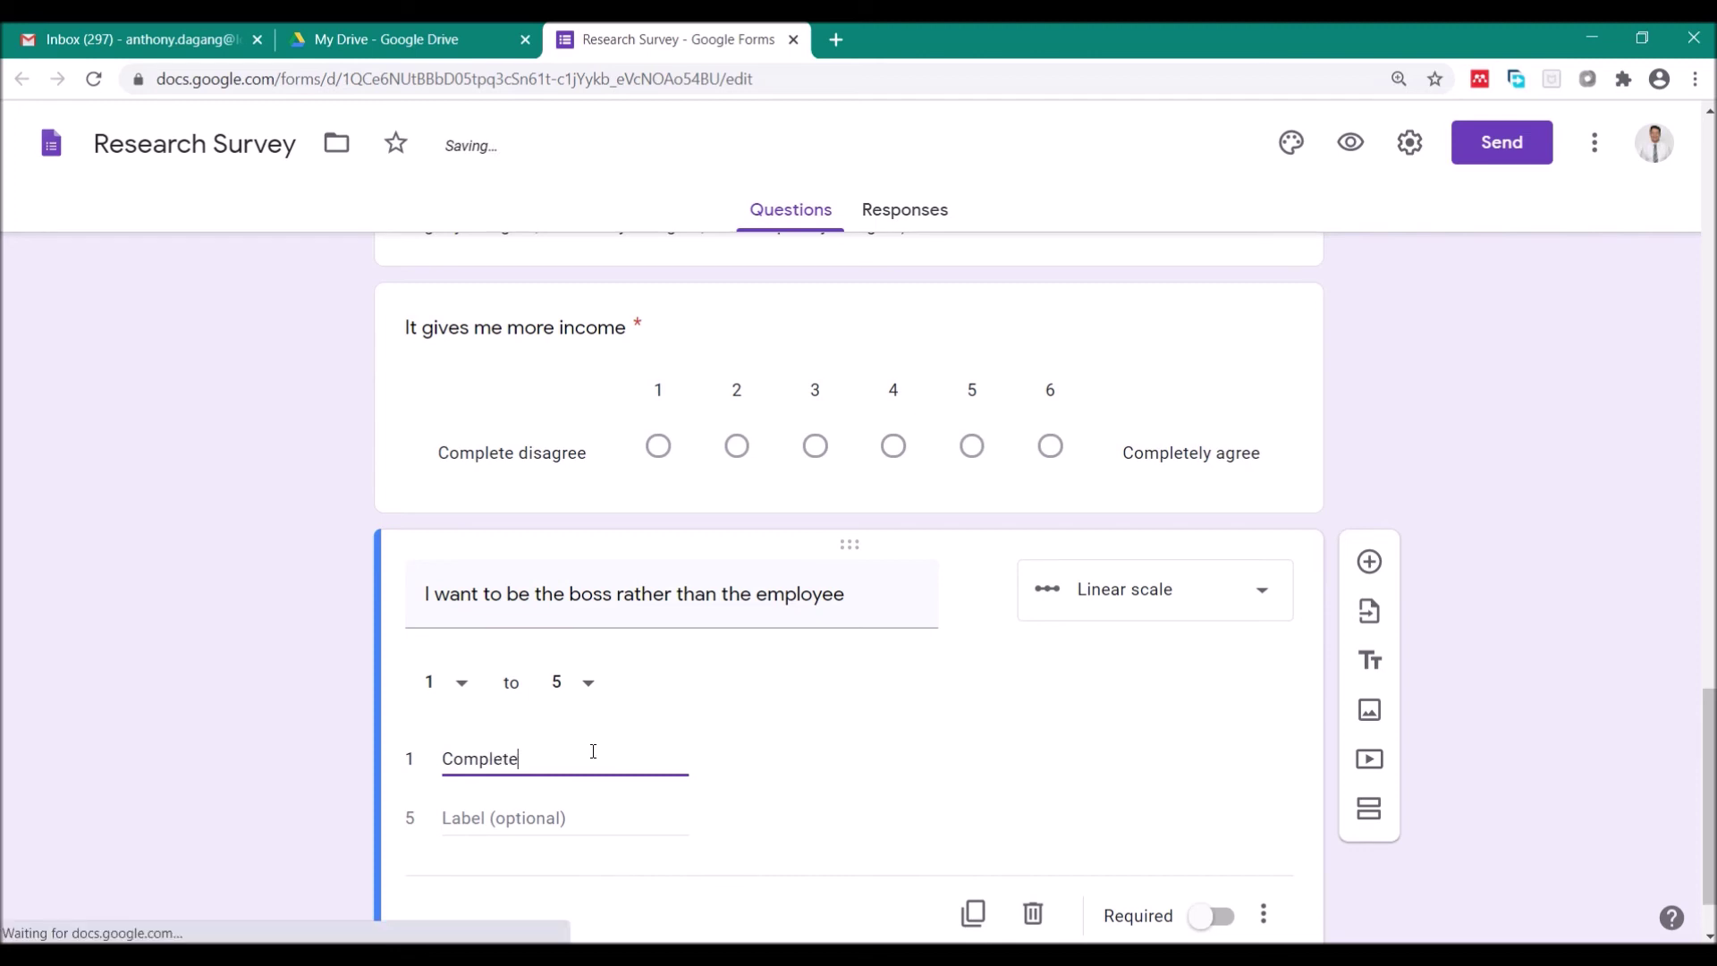
{"action": "type", "text": "ly di"}
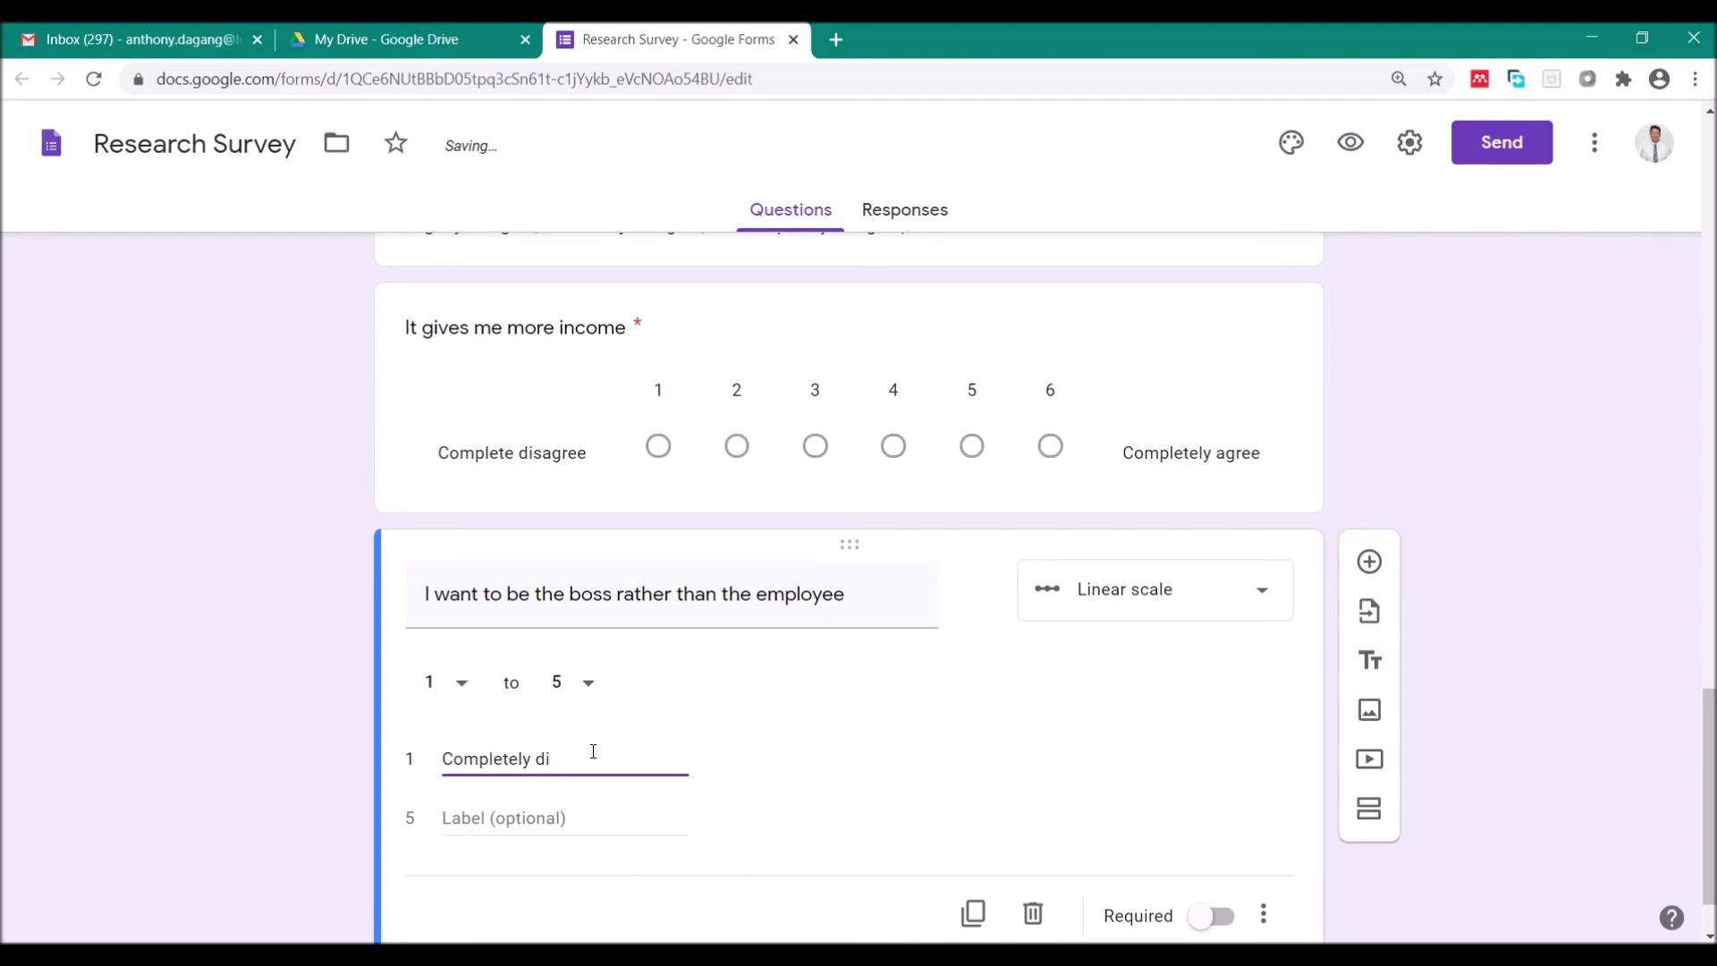
{"action": "type", "text": "sagree"}
{"action": "left_click", "coordinate": [569, 819]}
{"action": "type", "text": "Comp"}
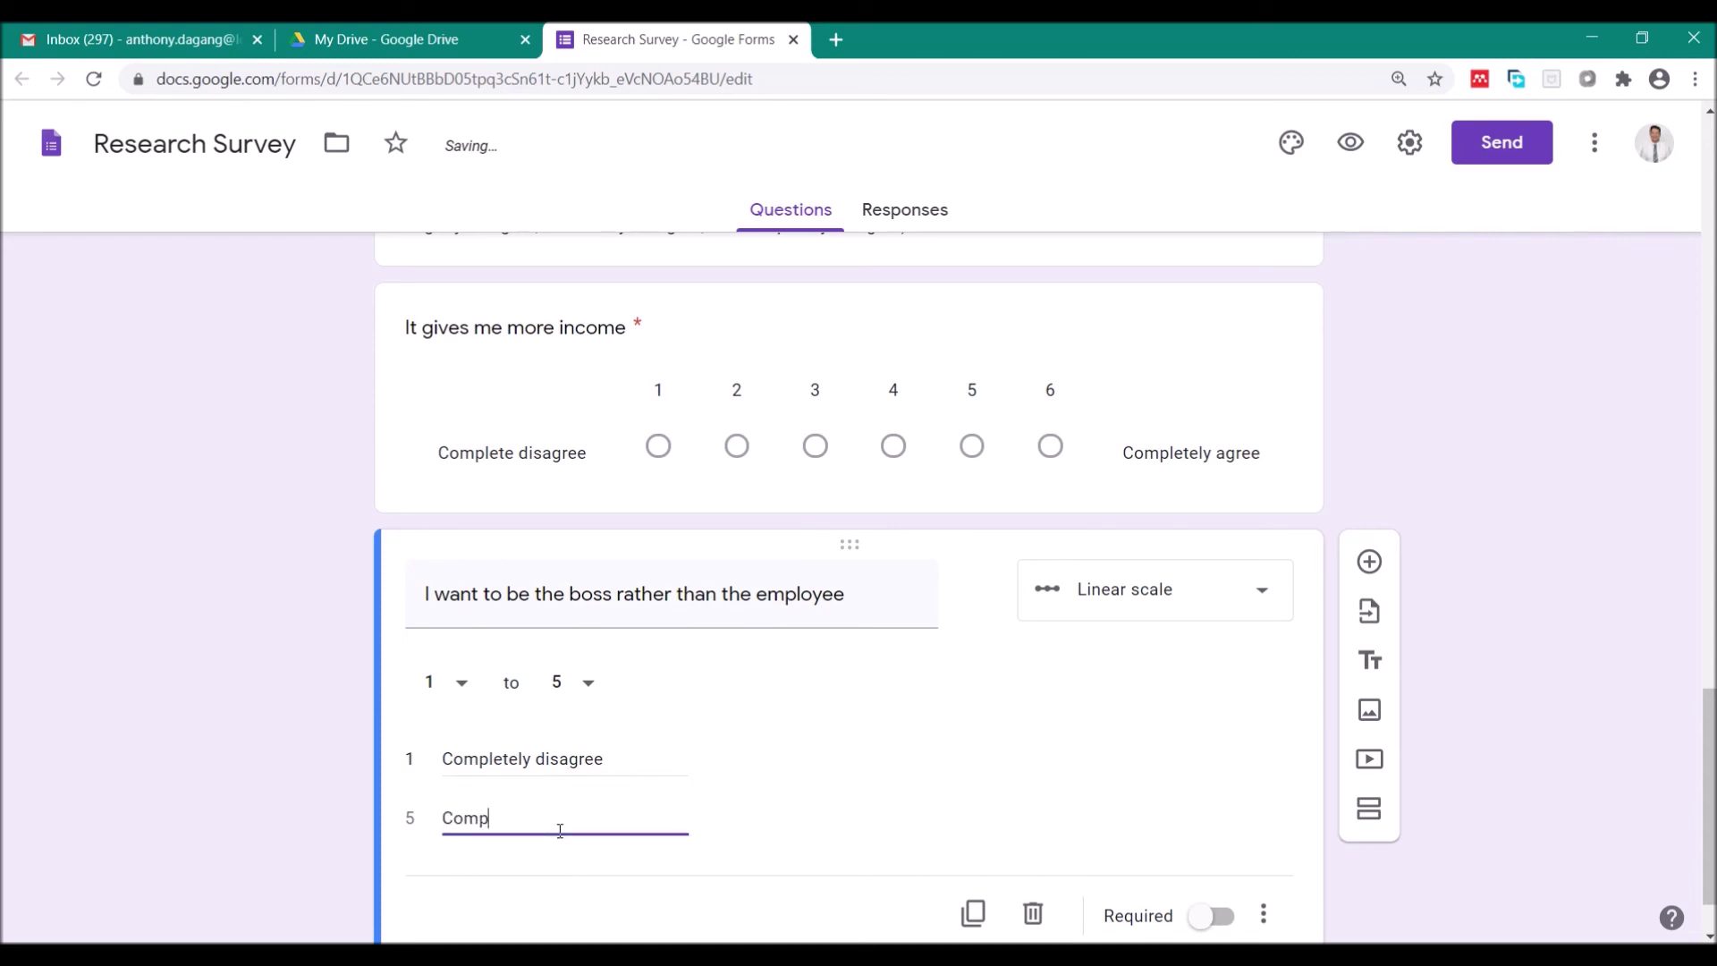
{"action": "type", "text": "lete agree"}
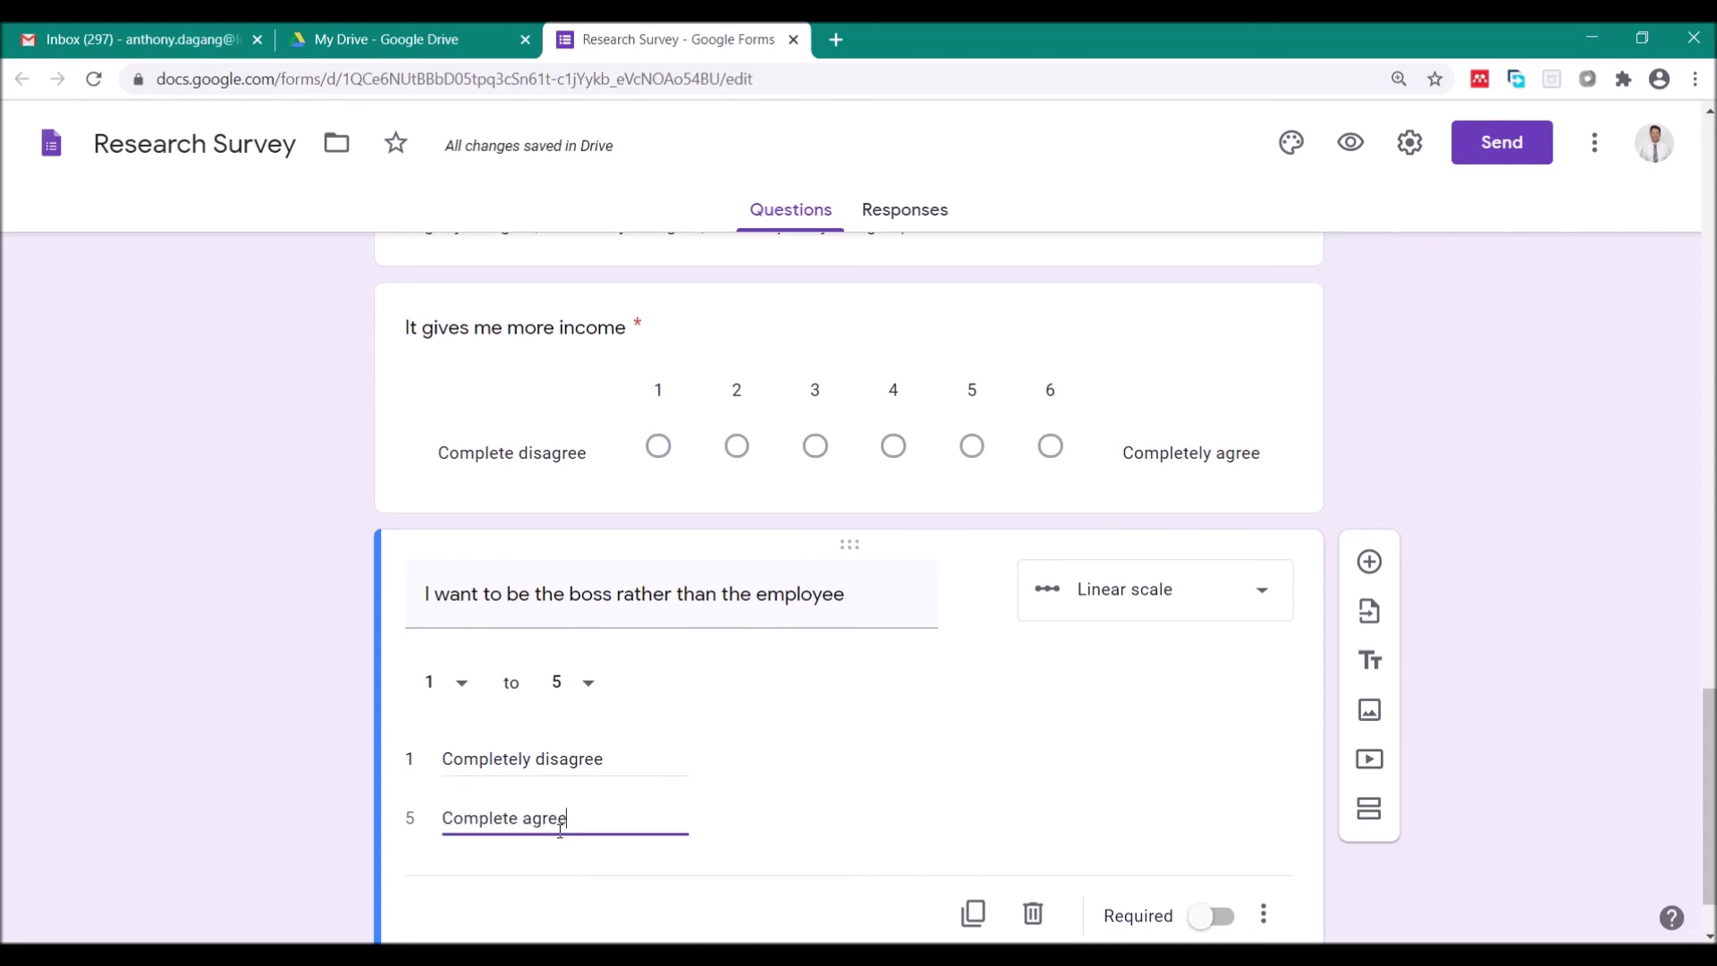
{"action": "scroll", "coordinate": [1235, 859], "scroll_direction": "down", "scroll_amount": 1}
{"action": "left_click", "coordinate": [1226, 827]}
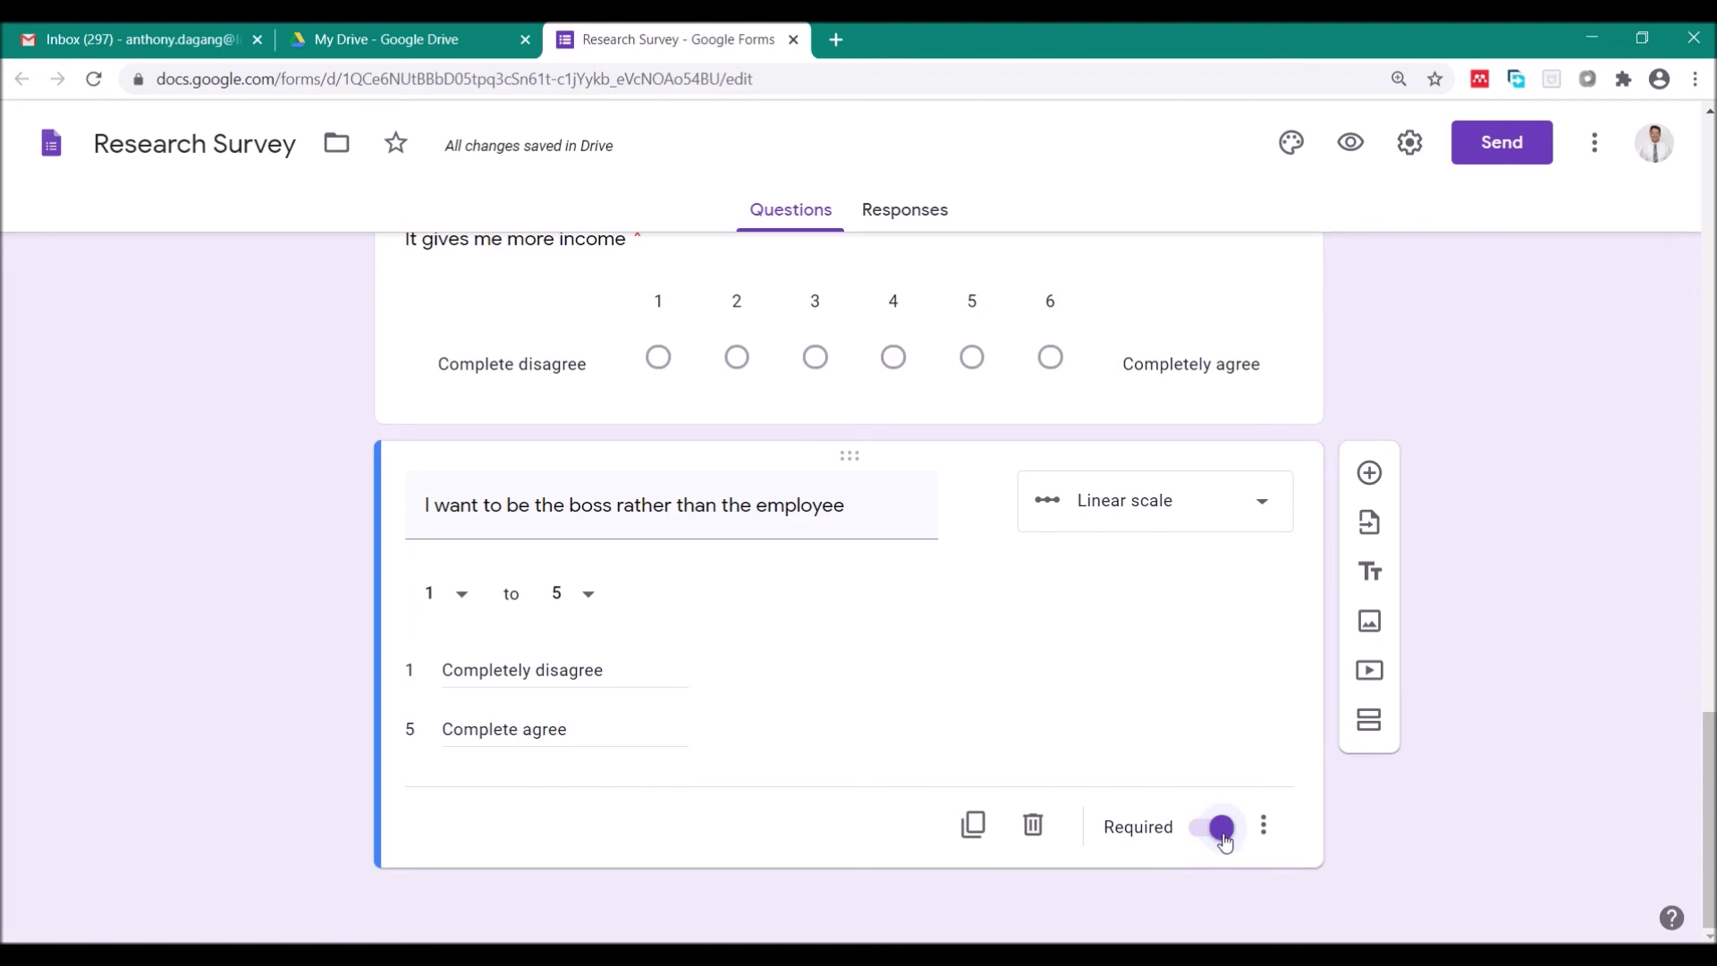
{"action": "scroll", "coordinate": [775, 587], "scroll_direction": "up", "scroll_amount": 4}
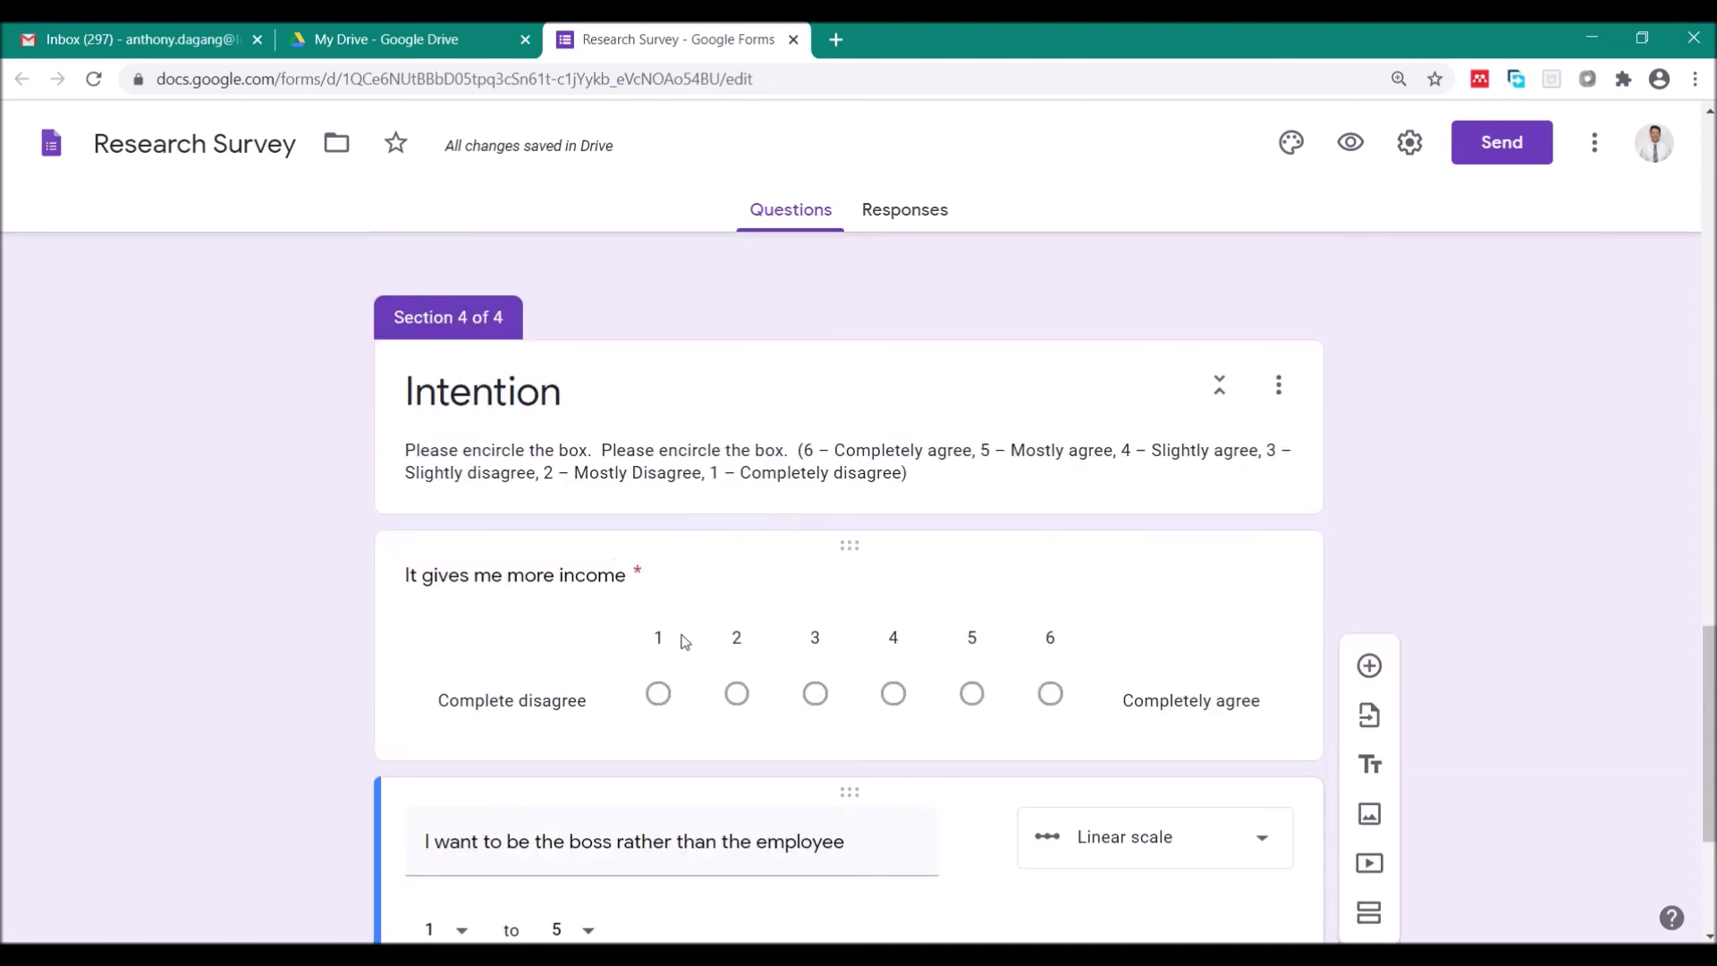
{"action": "scroll", "coordinate": [684, 662], "scroll_direction": "down", "scroll_amount": 4}
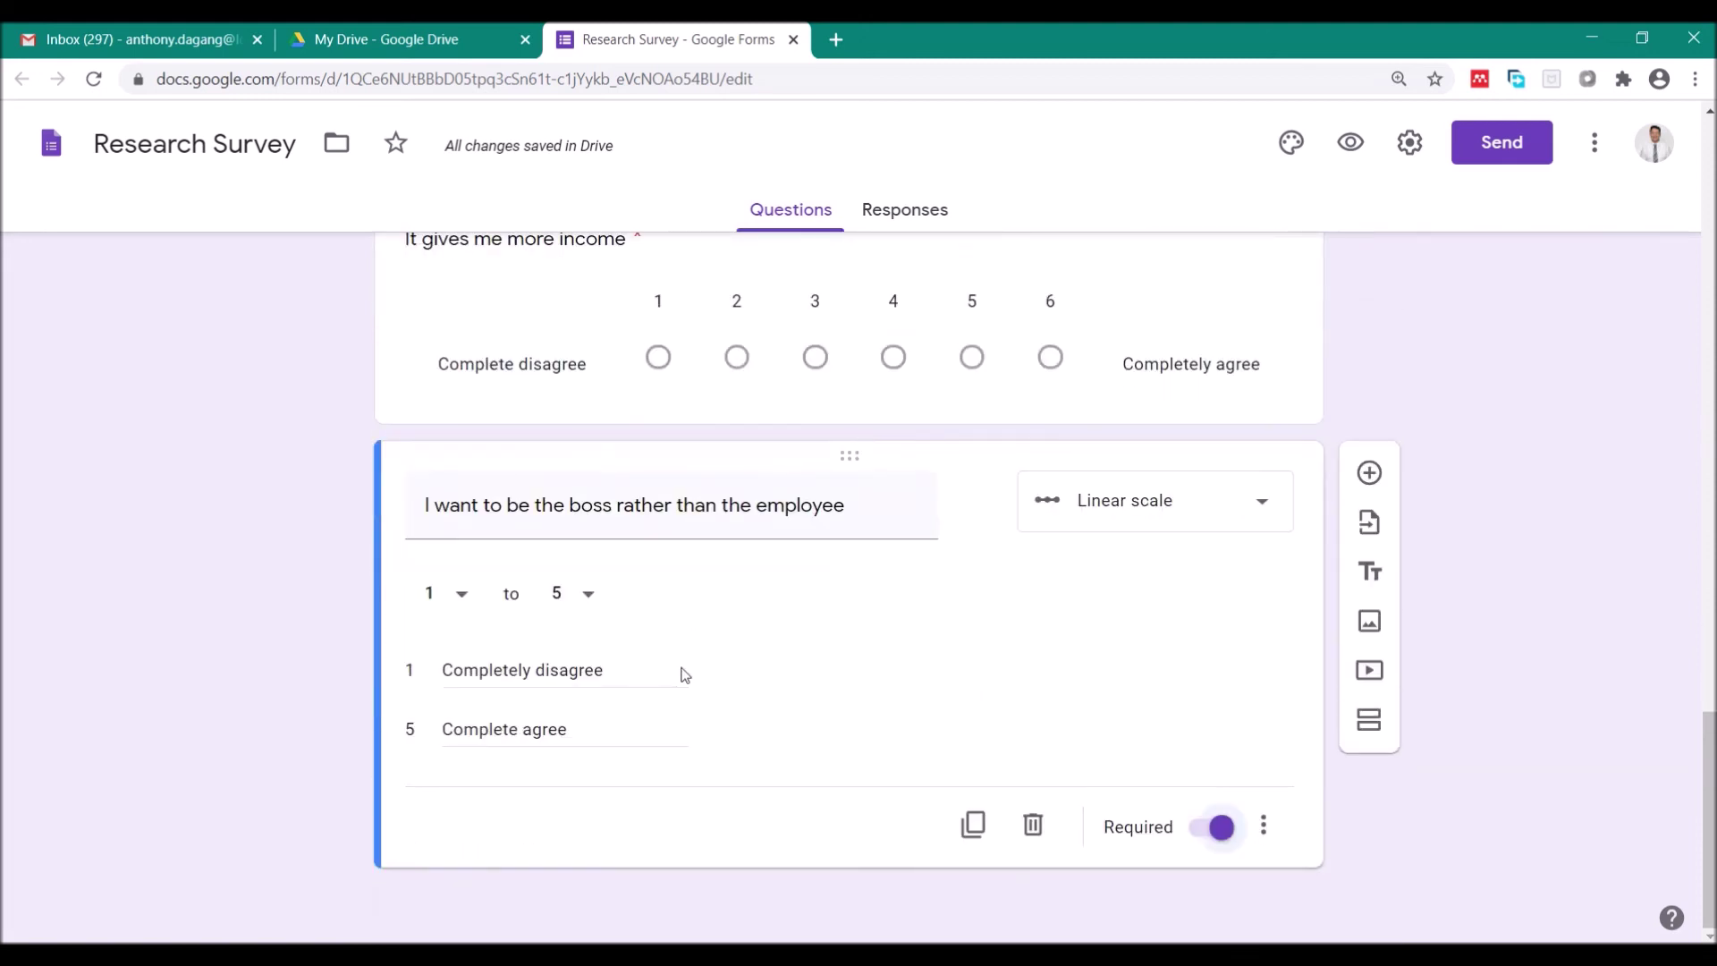
{"action": "scroll", "coordinate": [682, 663], "scroll_direction": "up", "scroll_amount": 2}
{"action": "scroll", "coordinate": [682, 664], "scroll_direction": "down", "scroll_amount": 2}
{"action": "scroll", "coordinate": [912, 667], "scroll_direction": "up", "scroll_amount": 3}
{"action": "scroll", "coordinate": [971, 501], "scroll_direction": "down", "scroll_amount": 3}
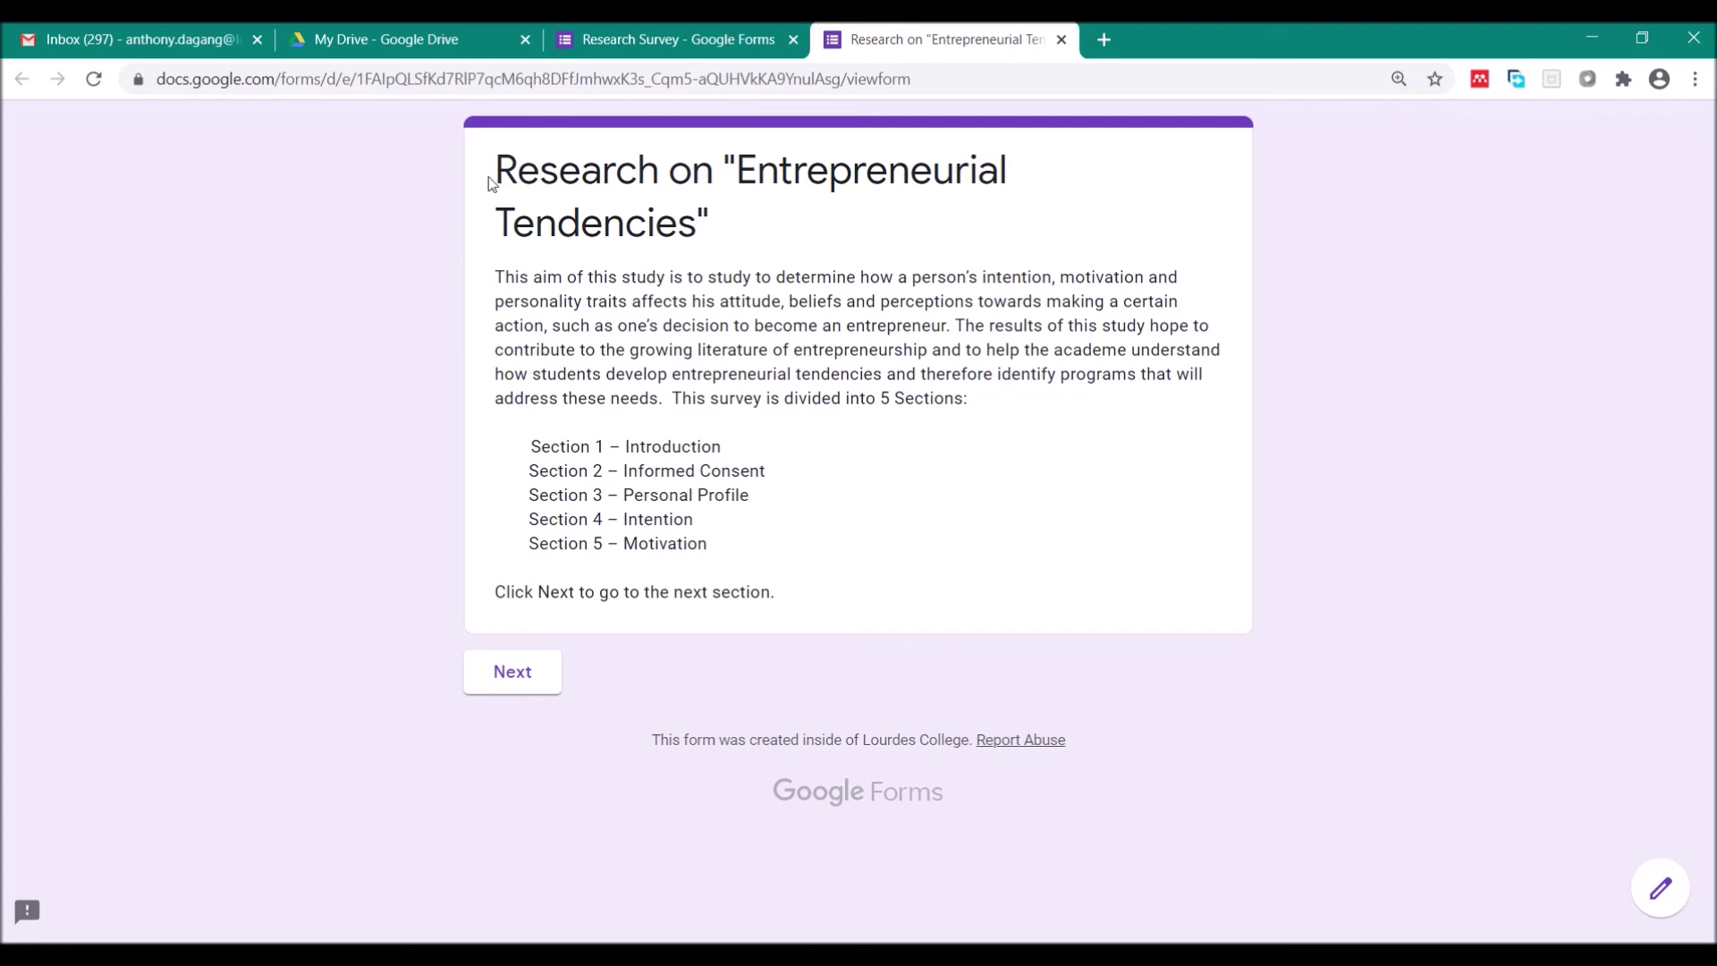
{"action": "left_click", "coordinate": [522, 672]}
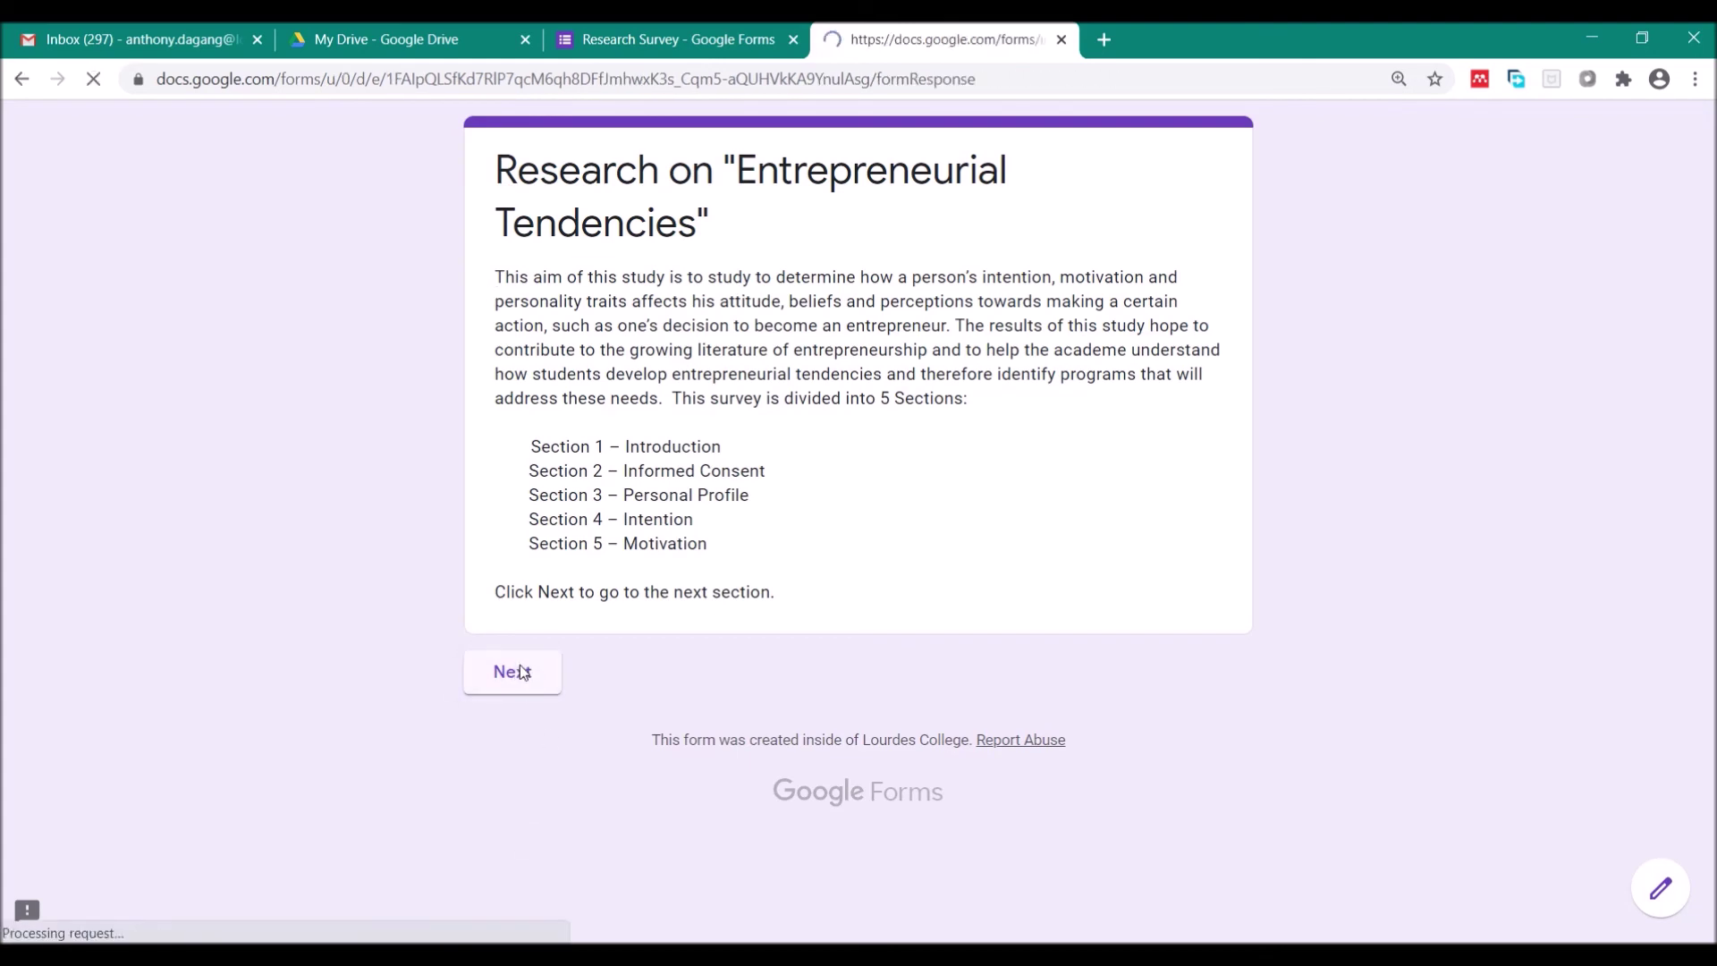
{"action": "scroll", "coordinate": [555, 416], "scroll_direction": "down", "scroll_amount": 2}
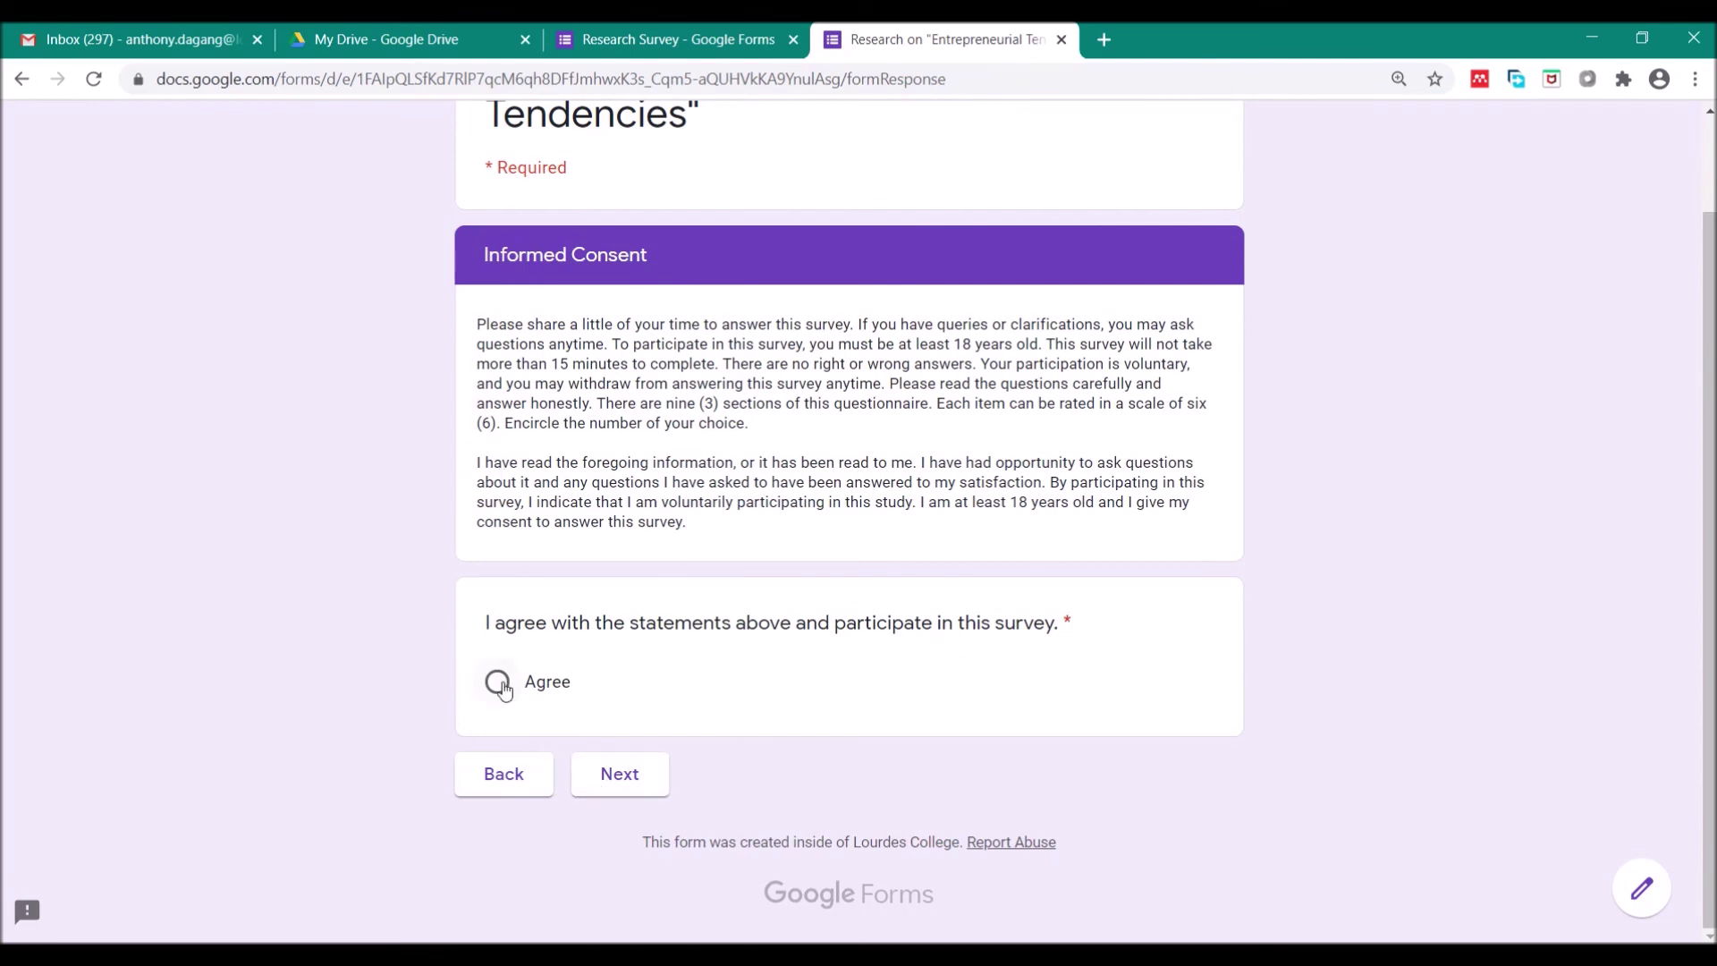
{"action": "left_click", "coordinate": [620, 775]}
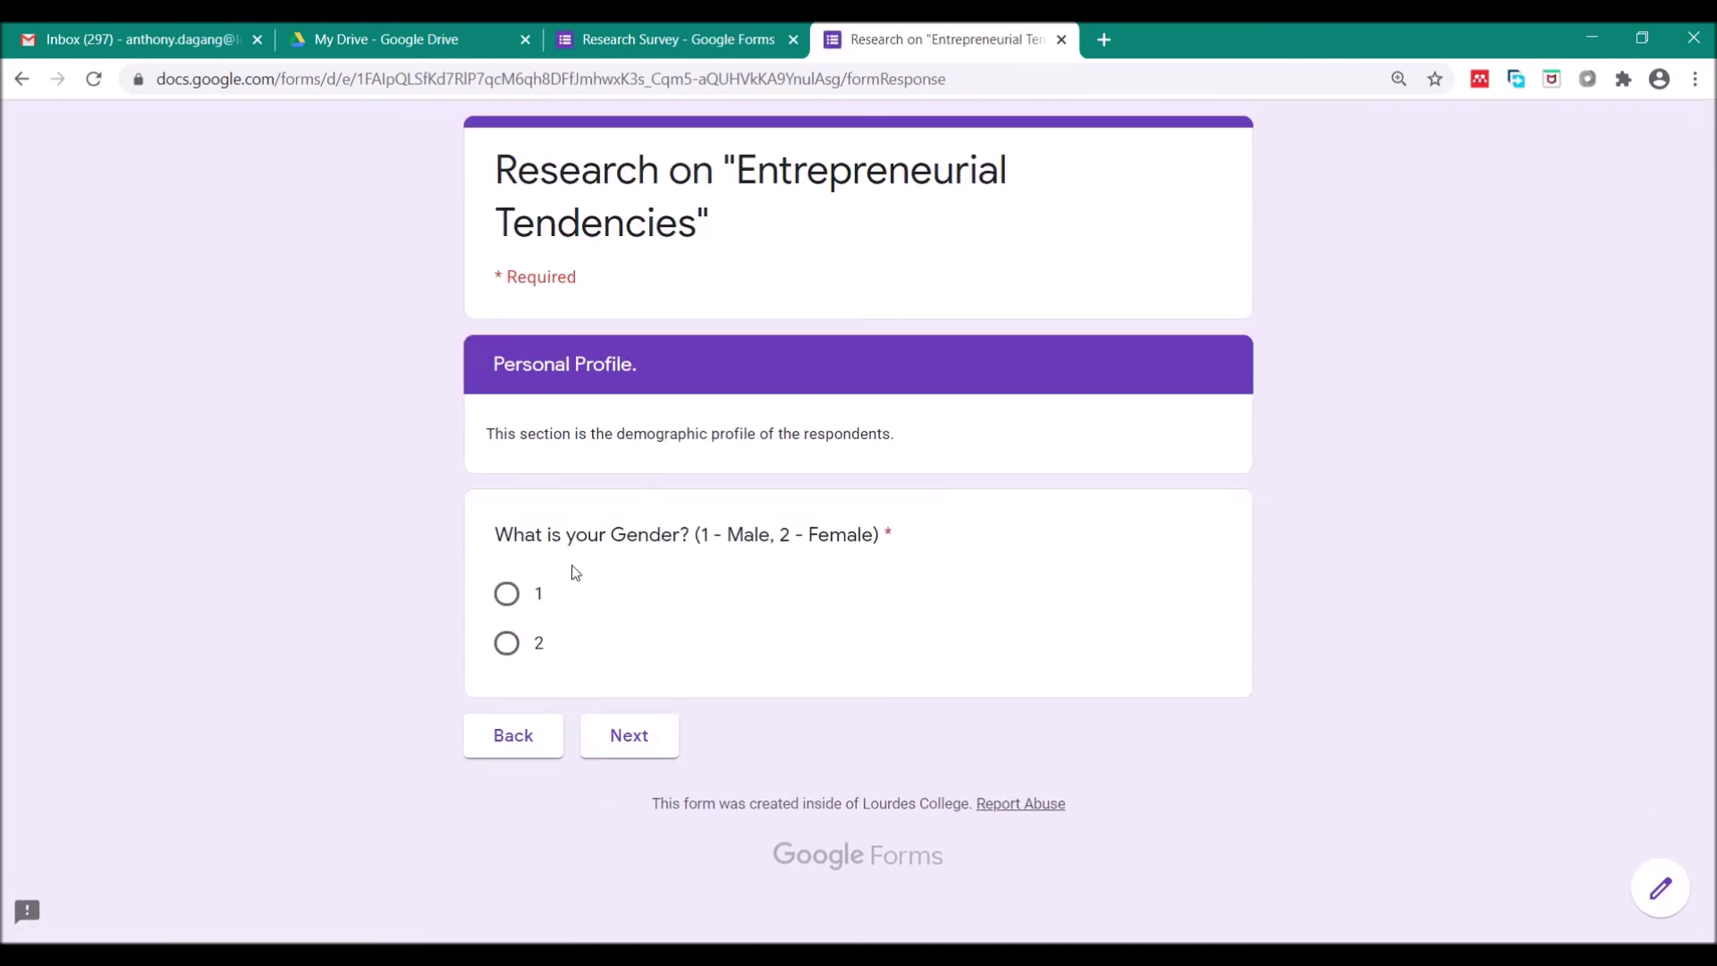
{"action": "left_click", "coordinate": [512, 606]}
{"action": "left_click", "coordinate": [624, 737]}
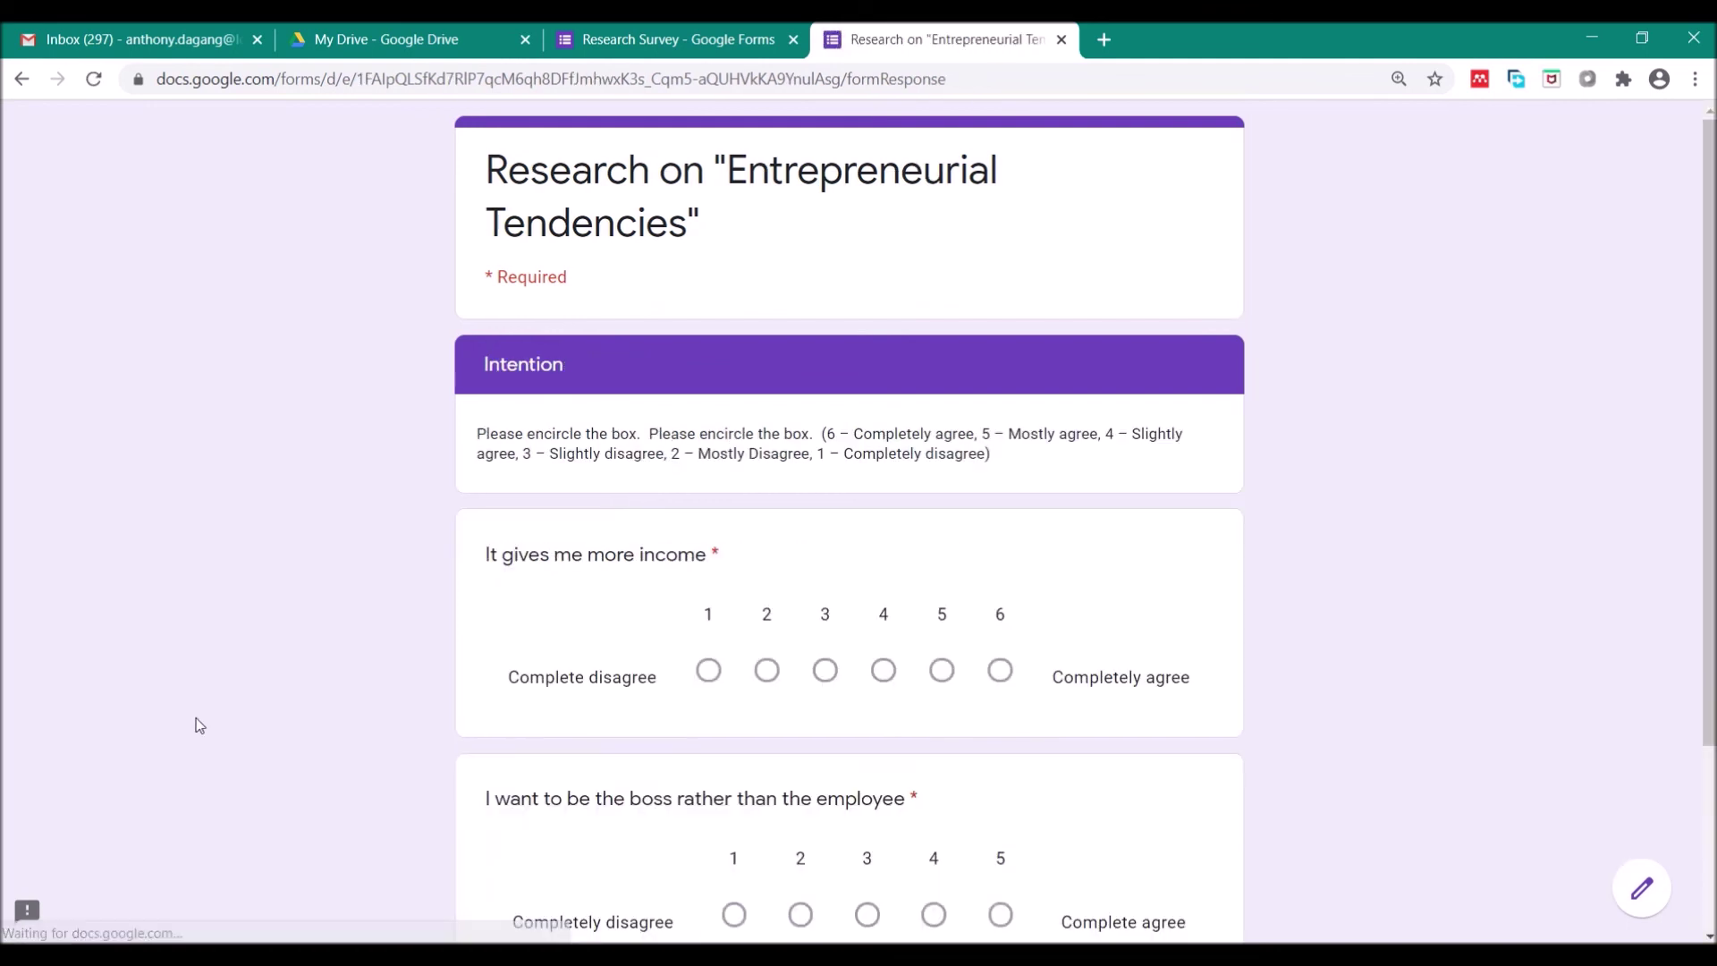
{"action": "scroll", "coordinate": [824, 536], "scroll_direction": "down", "scroll_amount": 3}
{"action": "scroll", "coordinate": [623, 538], "scroll_direction": "up", "scroll_amount": 3}
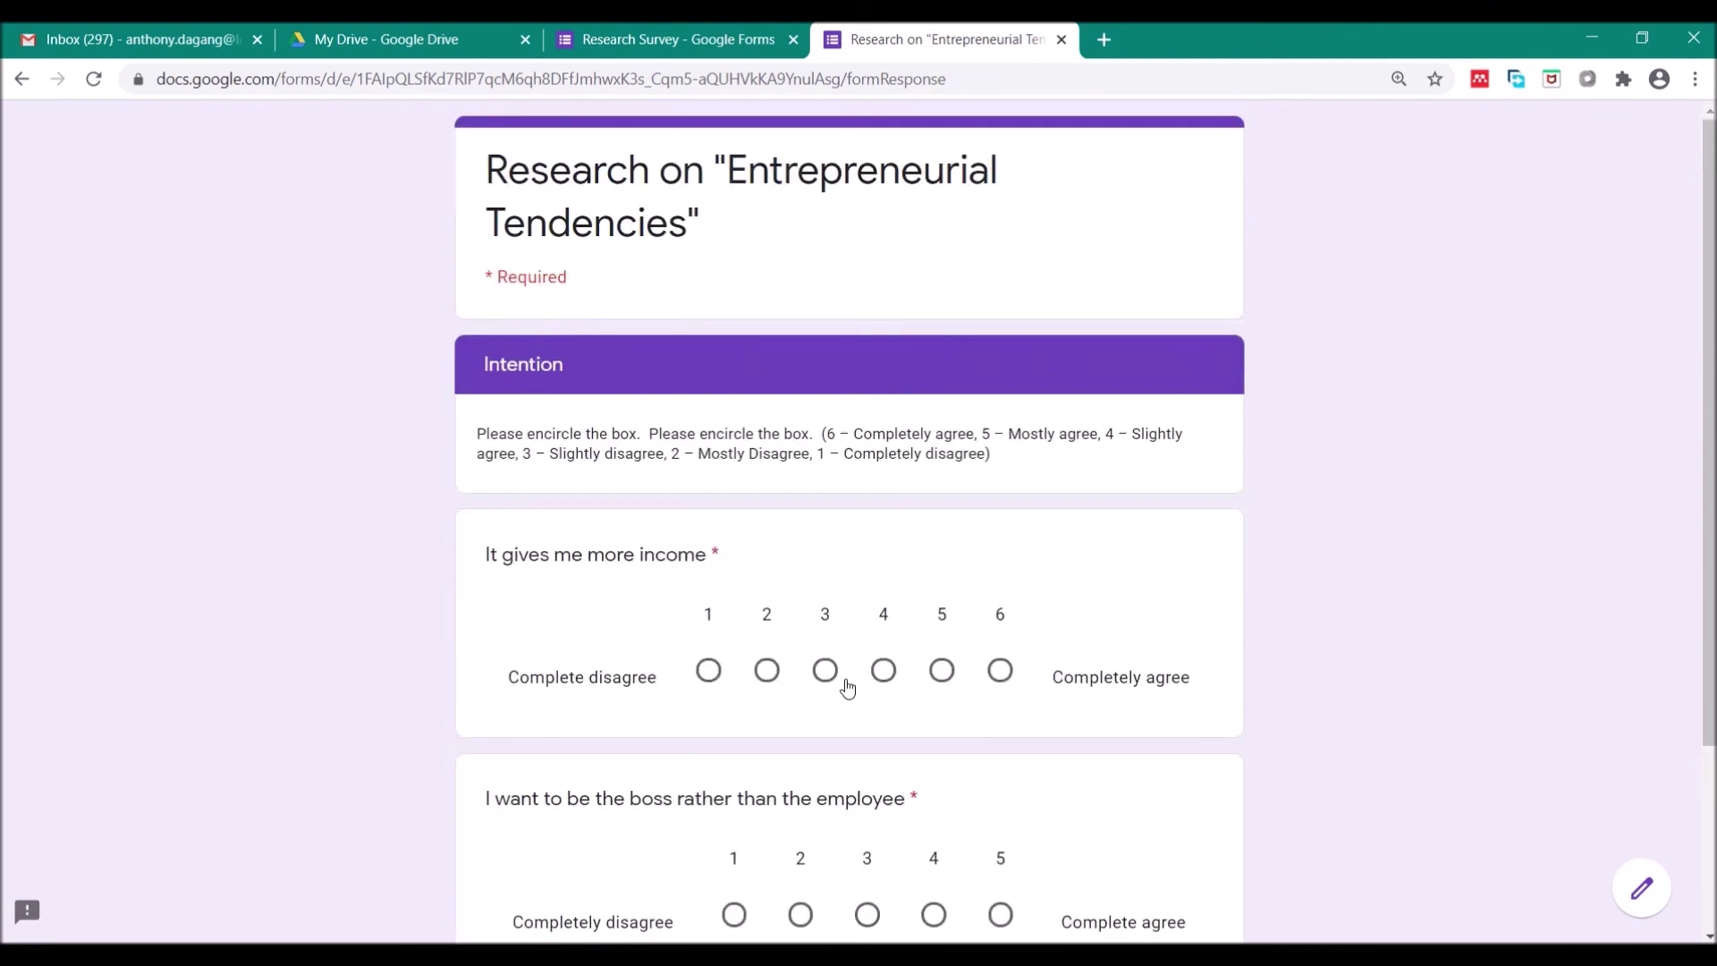
{"action": "scroll", "coordinate": [820, 689], "scroll_direction": "down", "scroll_amount": 3}
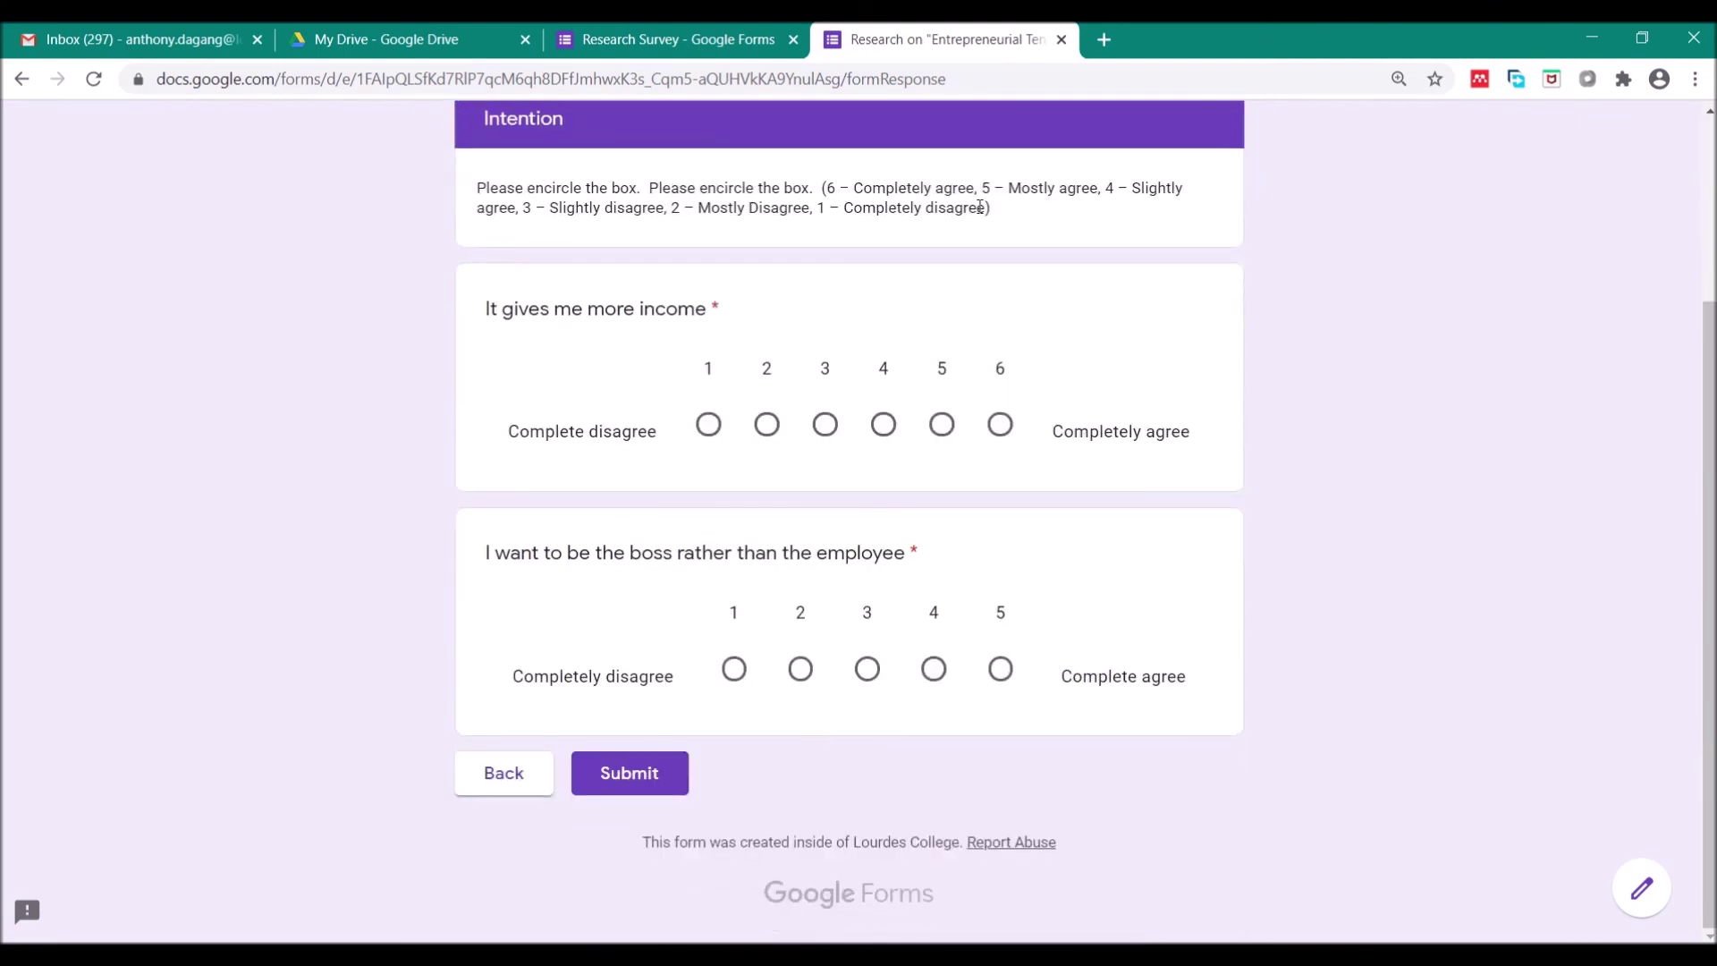
{"action": "left_click", "coordinate": [1062, 39]}
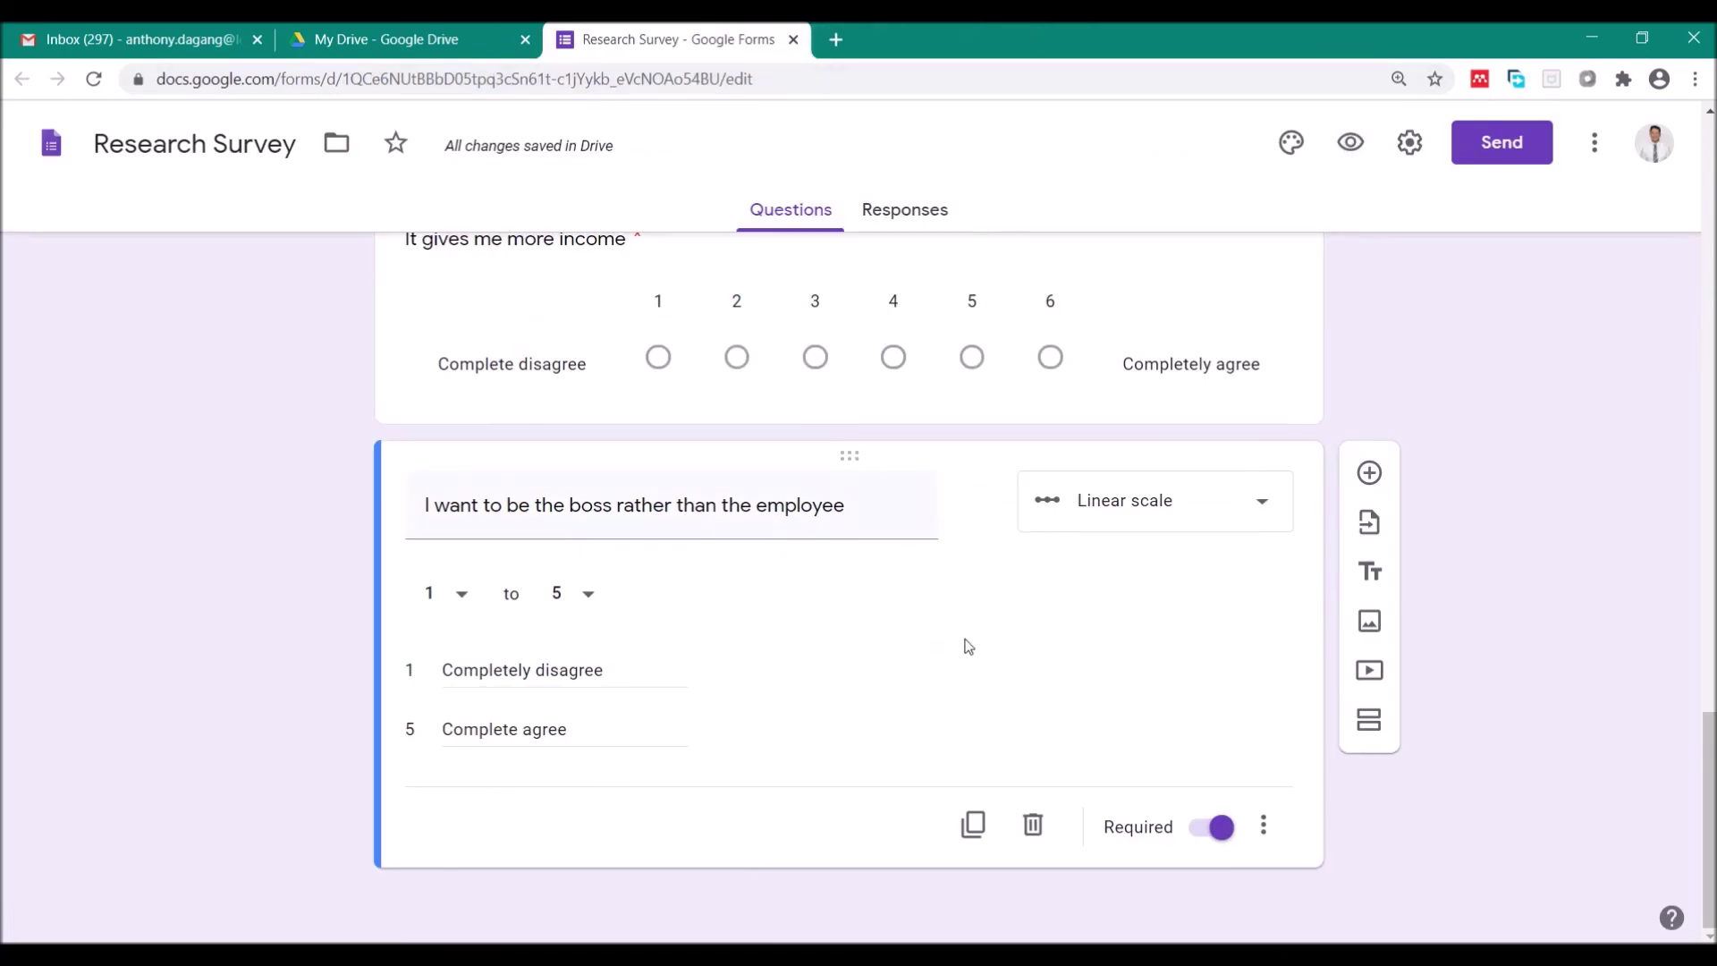
{"action": "scroll", "coordinate": [817, 579], "scroll_direction": "up", "scroll_amount": 10}
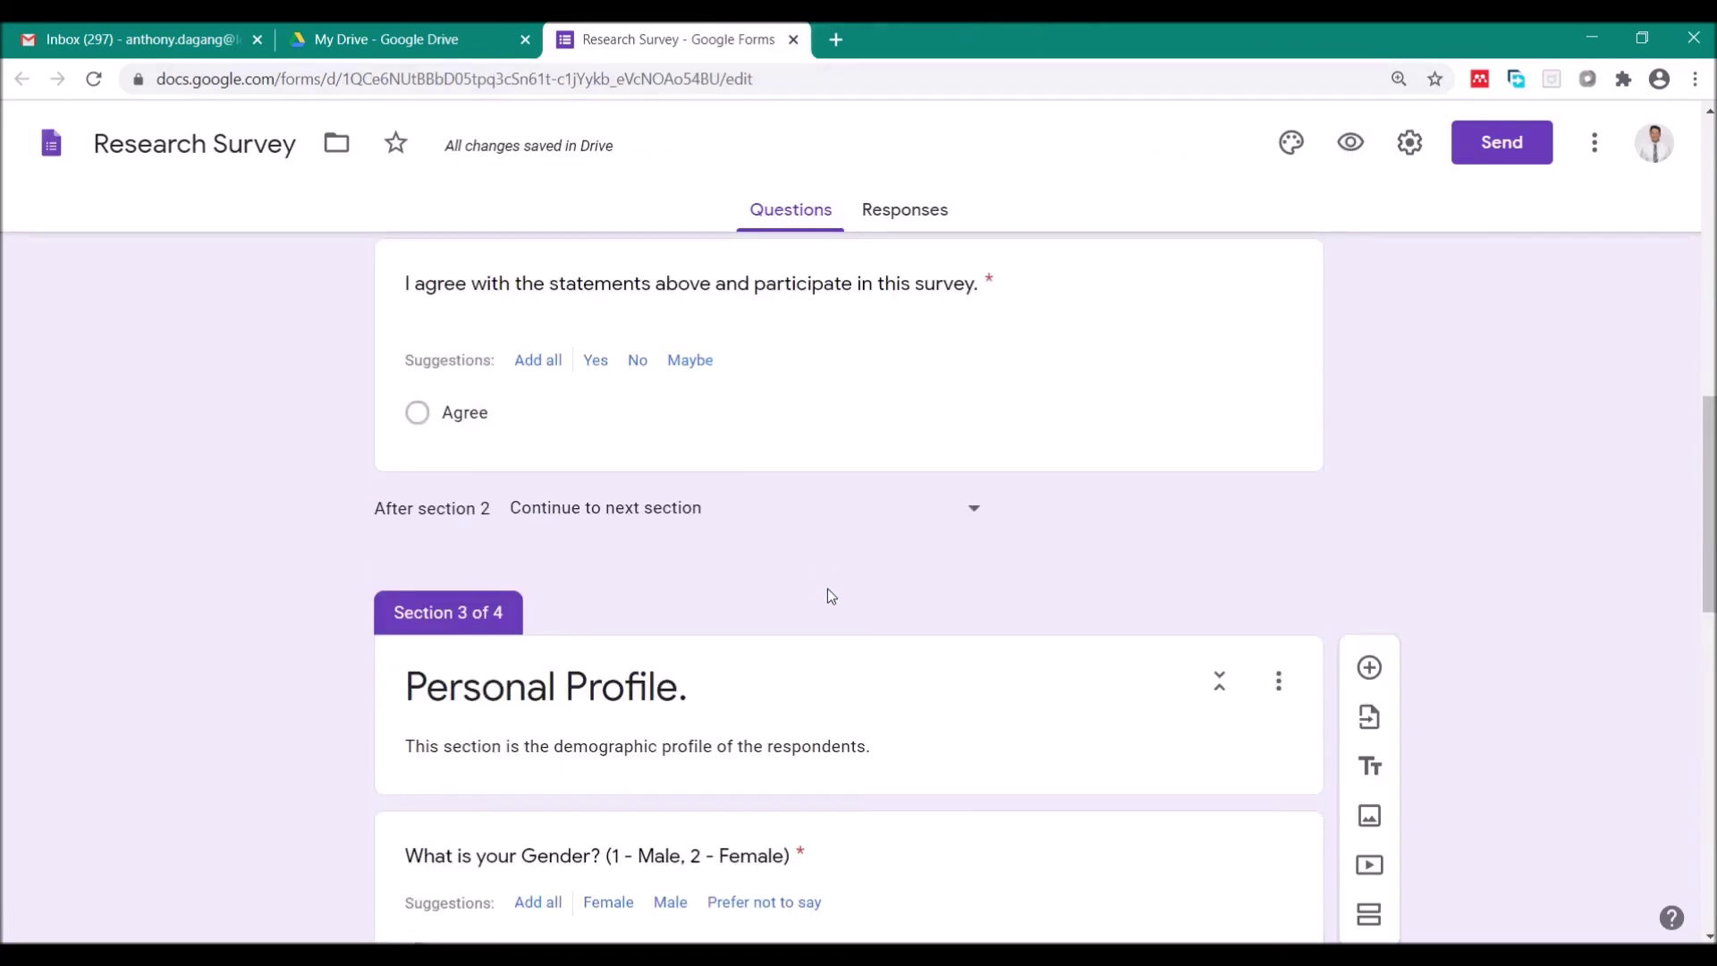
{"action": "scroll", "coordinate": [825, 573], "scroll_direction": "up", "scroll_amount": 10}
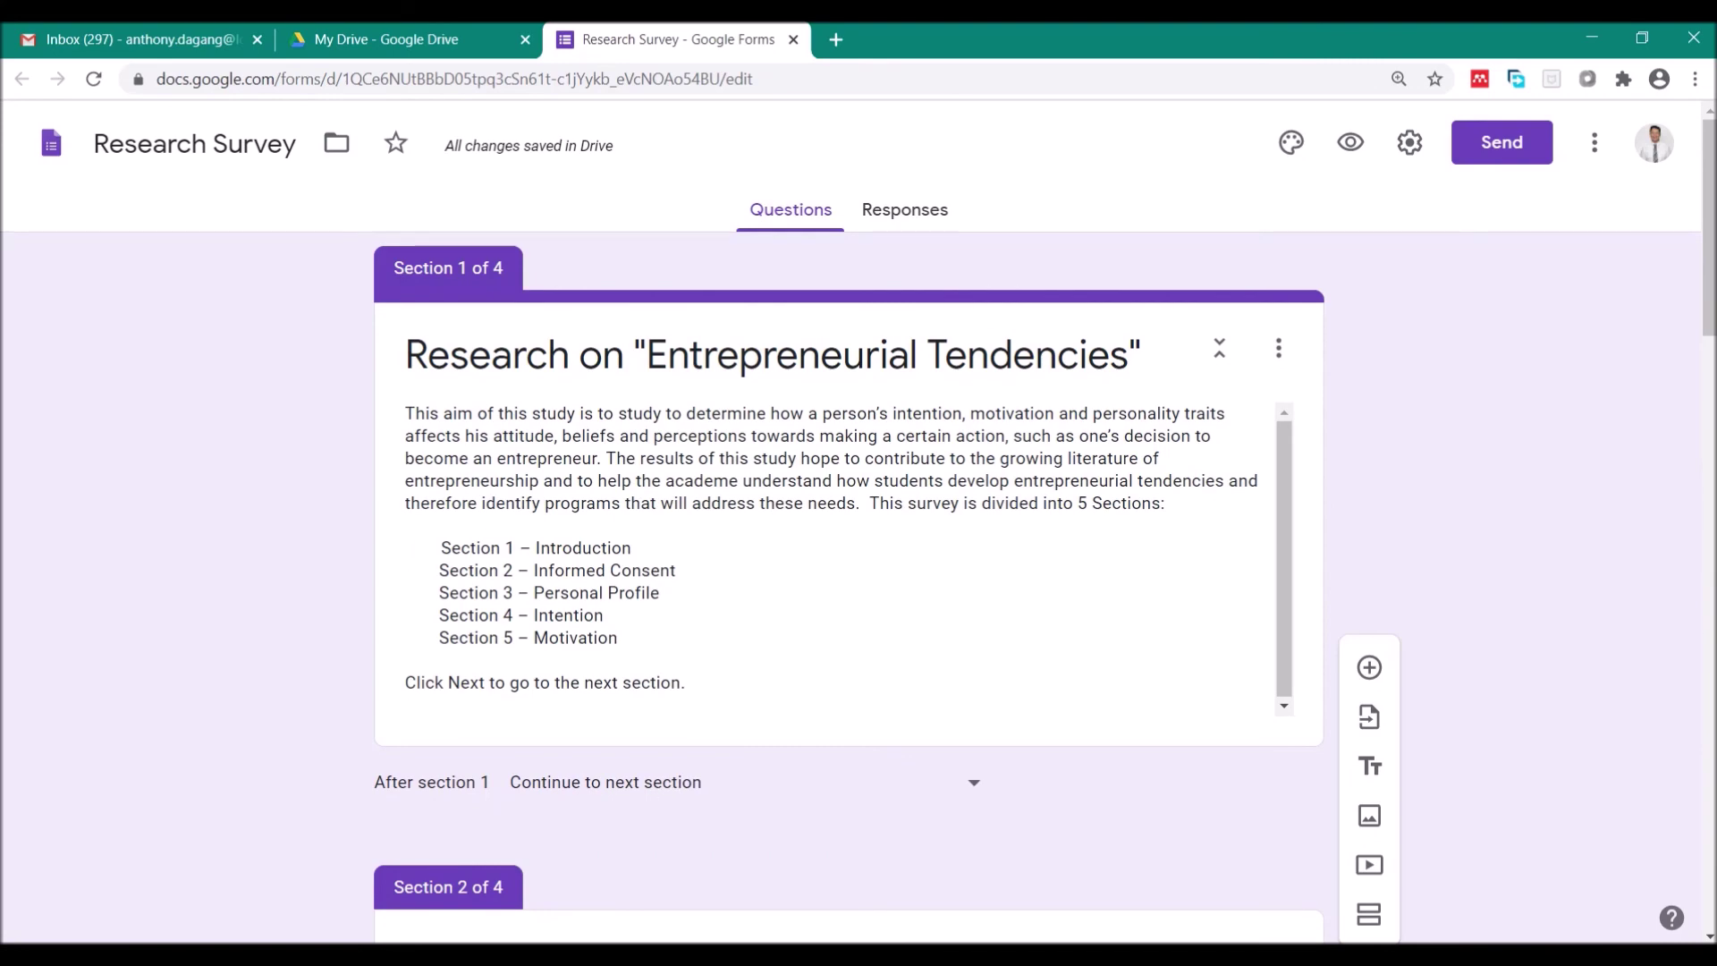
{"action": "key", "text": "alt+Tab"}
{"action": "scroll", "coordinate": [732, 642], "scroll_direction": "up", "scroll_amount": 15}
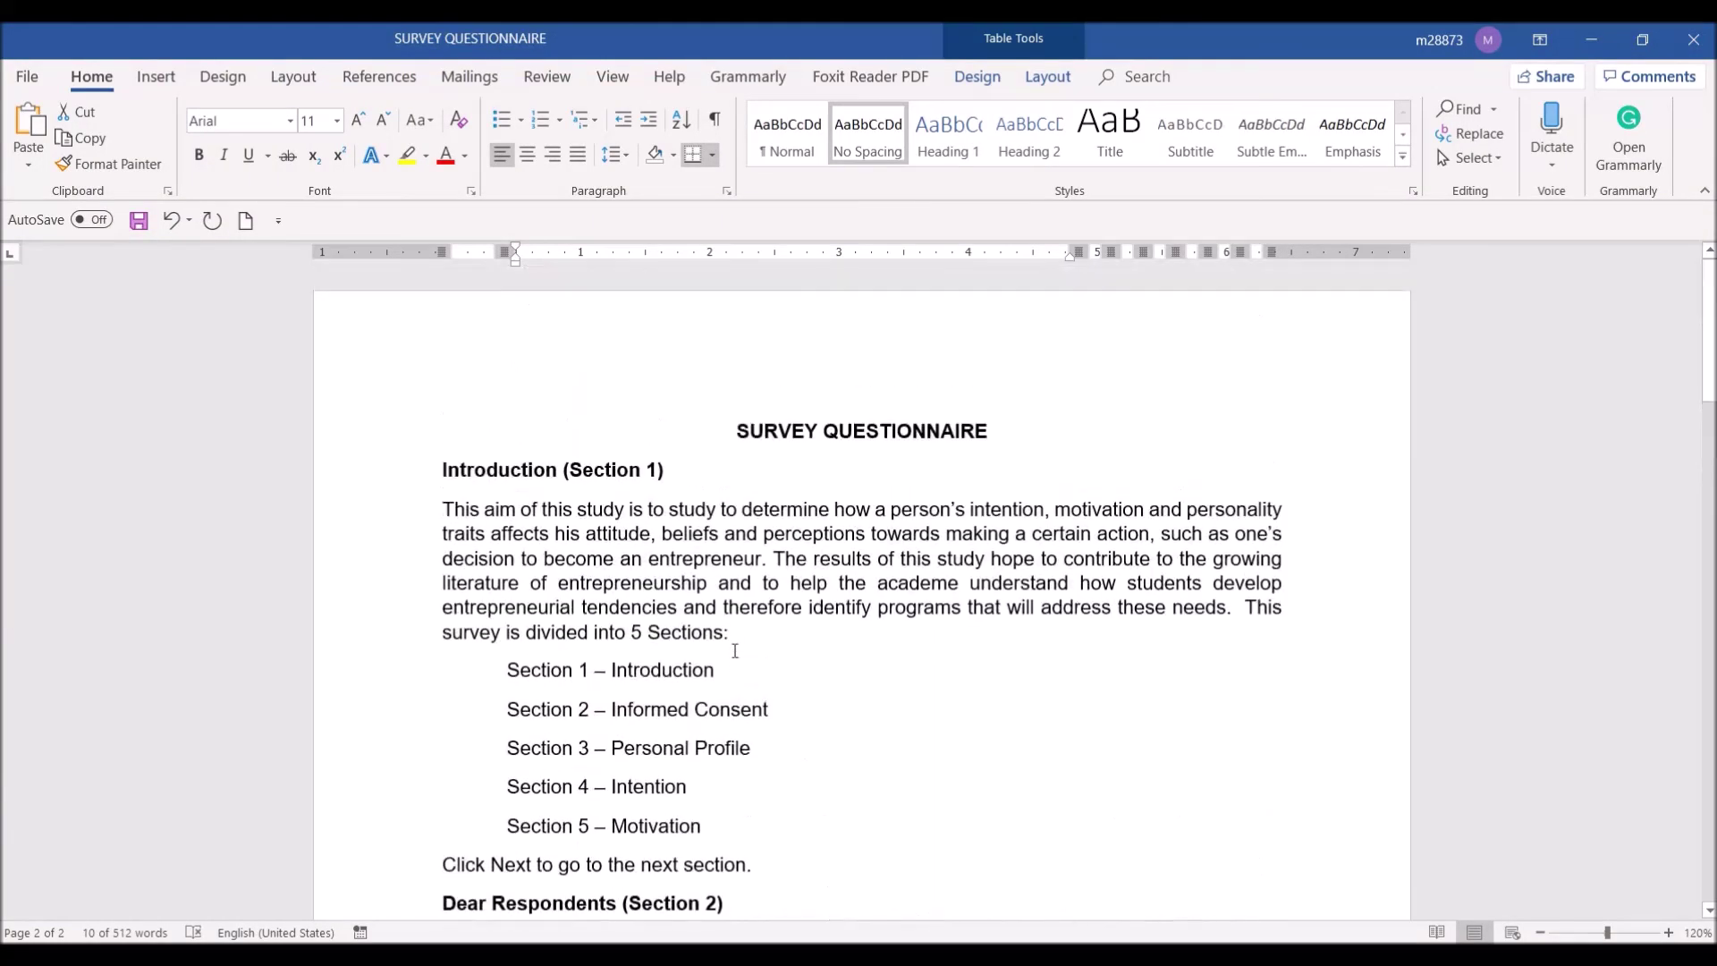
{"action": "scroll", "coordinate": [732, 642], "scroll_direction": "down", "scroll_amount": 20}
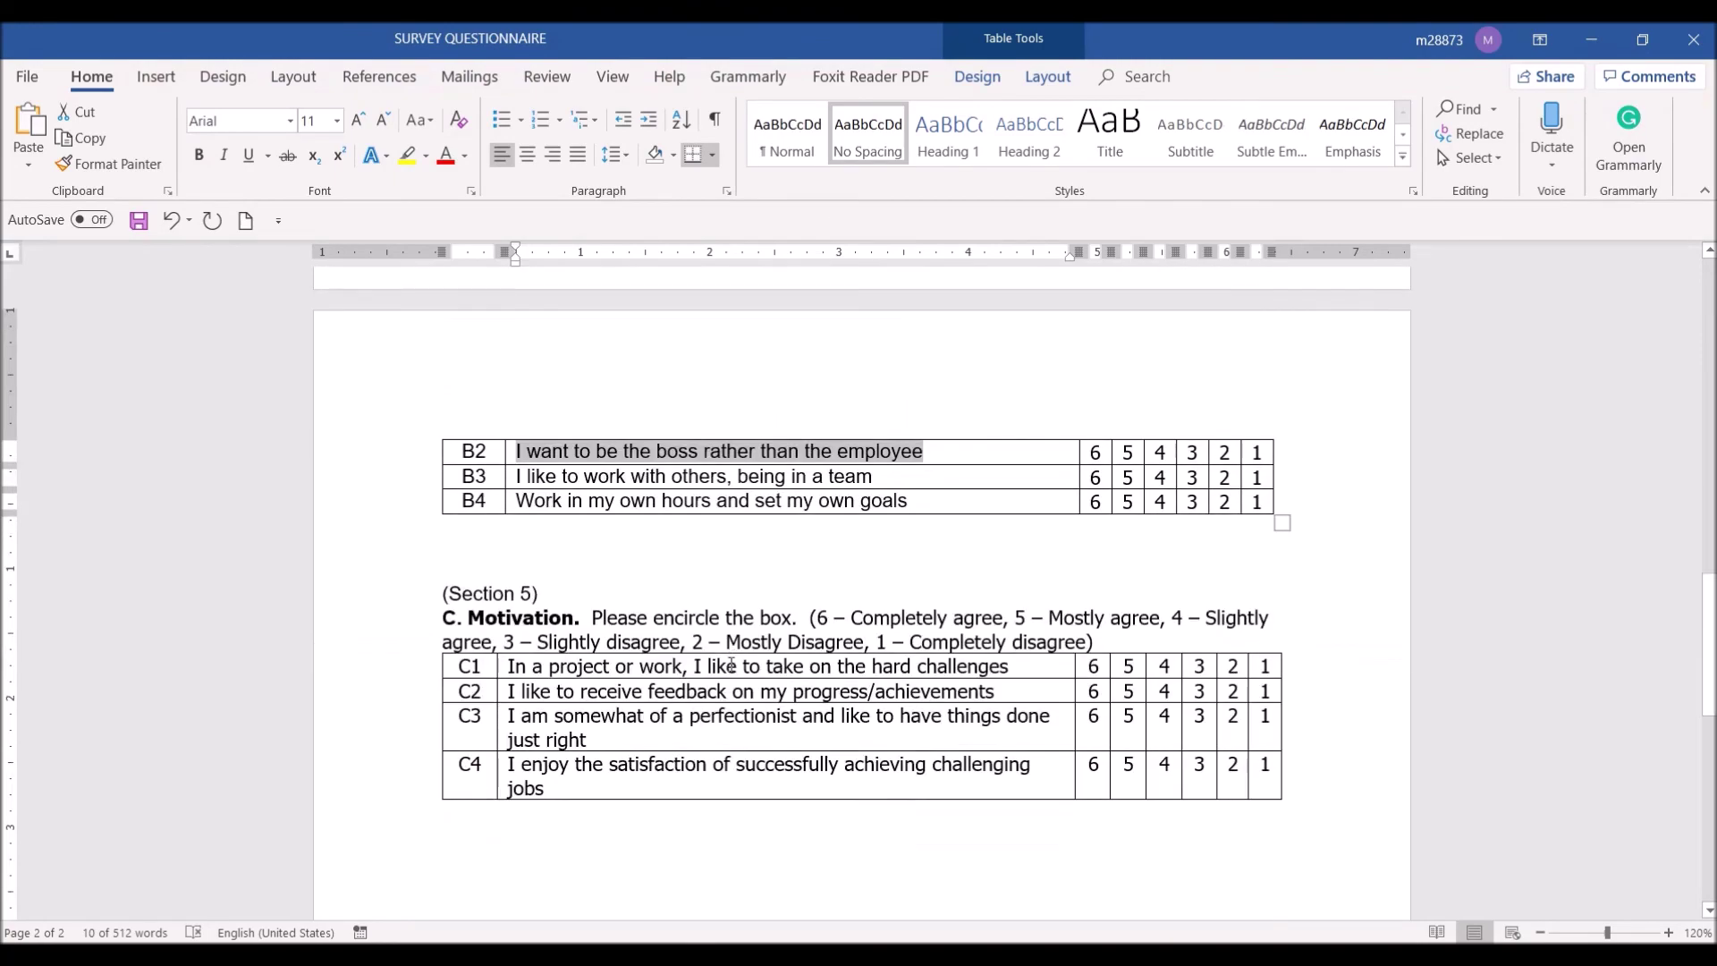
{"action": "scroll", "coordinate": [729, 662], "scroll_direction": "down", "scroll_amount": 1}
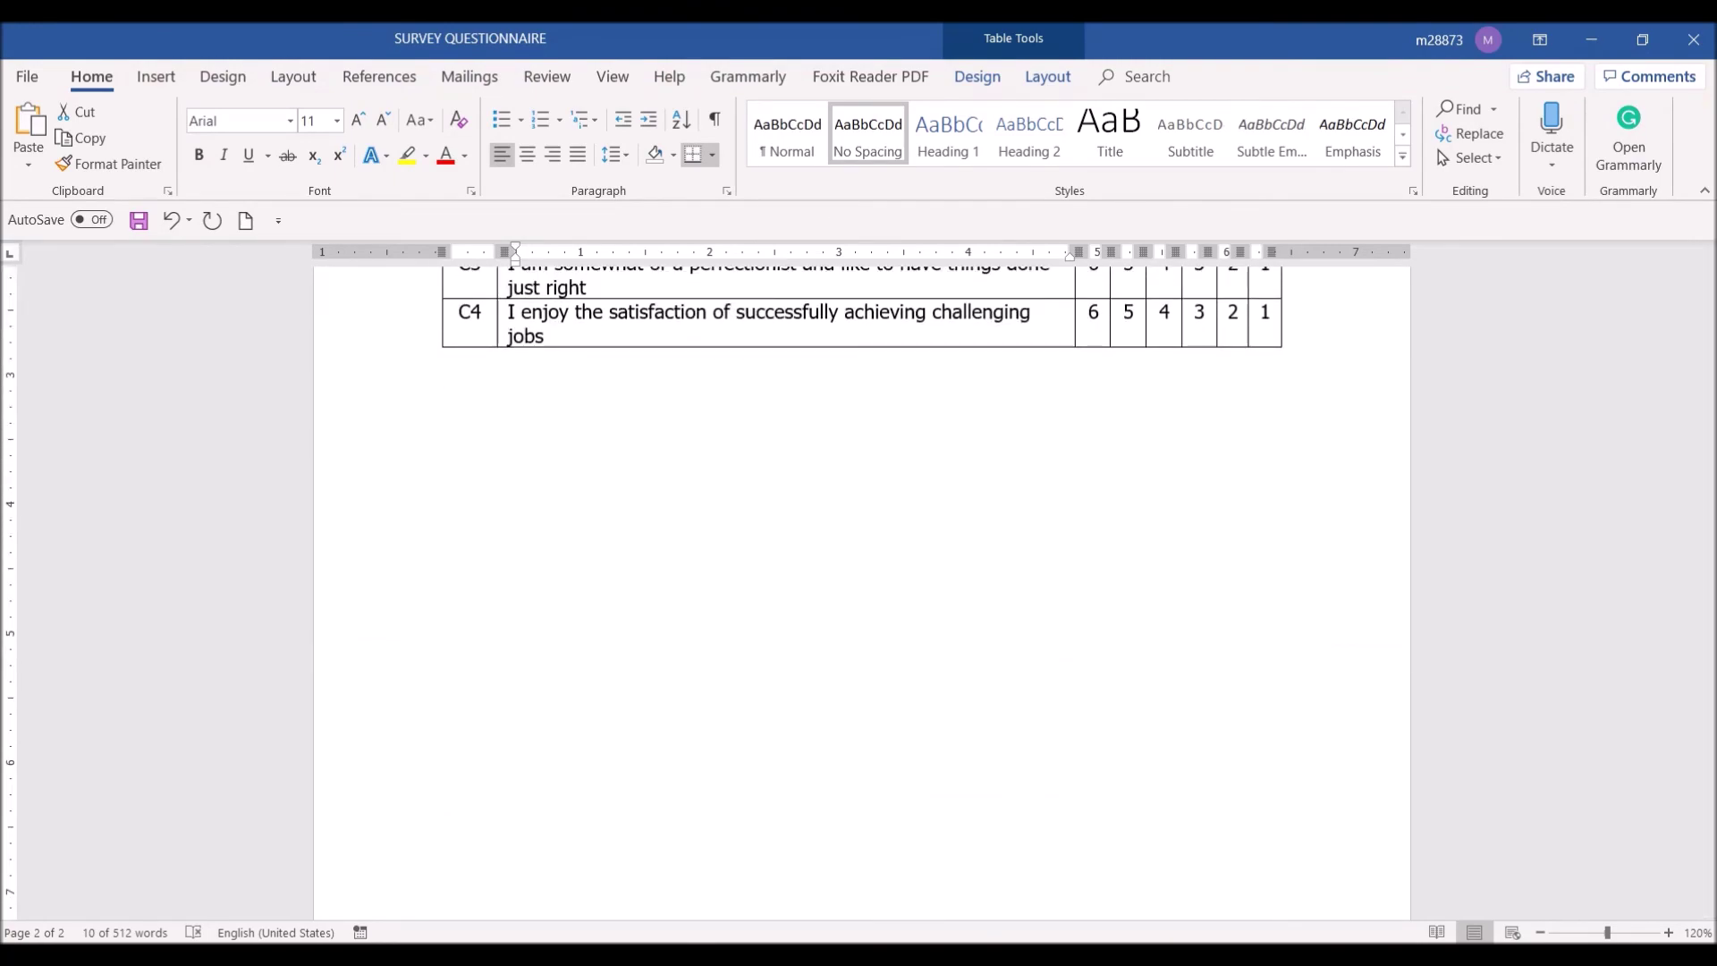
{"action": "key", "text": "alt+Tab"}
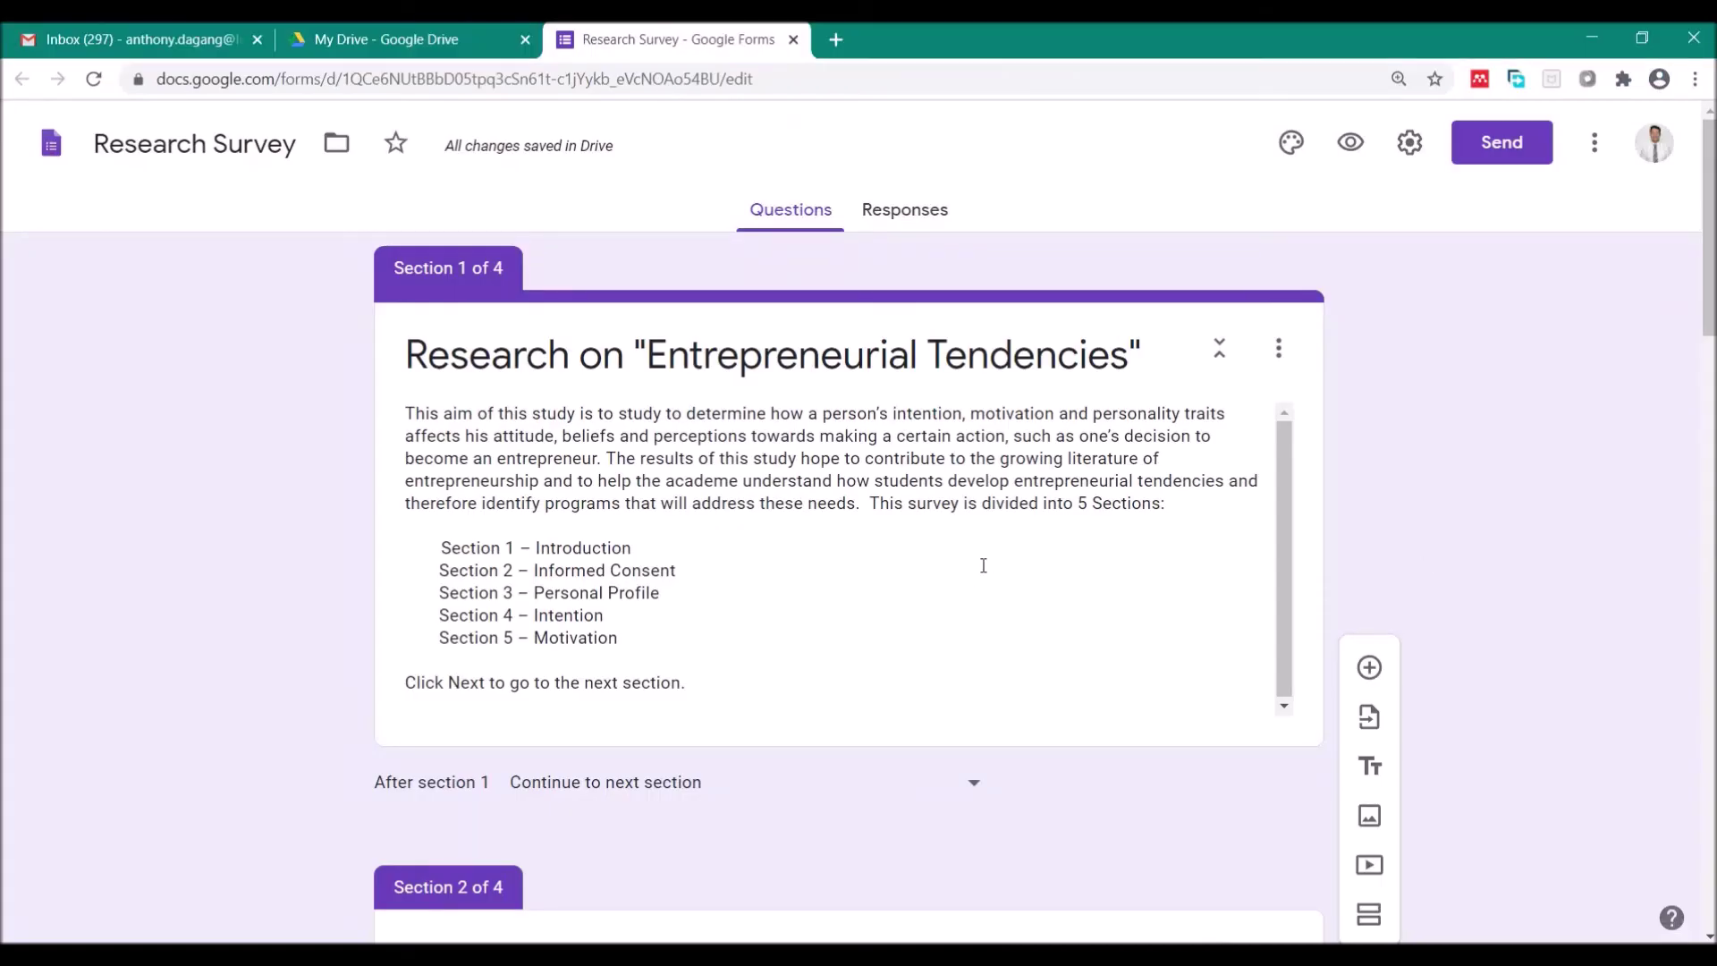
{"action": "scroll", "coordinate": [694, 721], "scroll_direction": "down", "scroll_amount": 9}
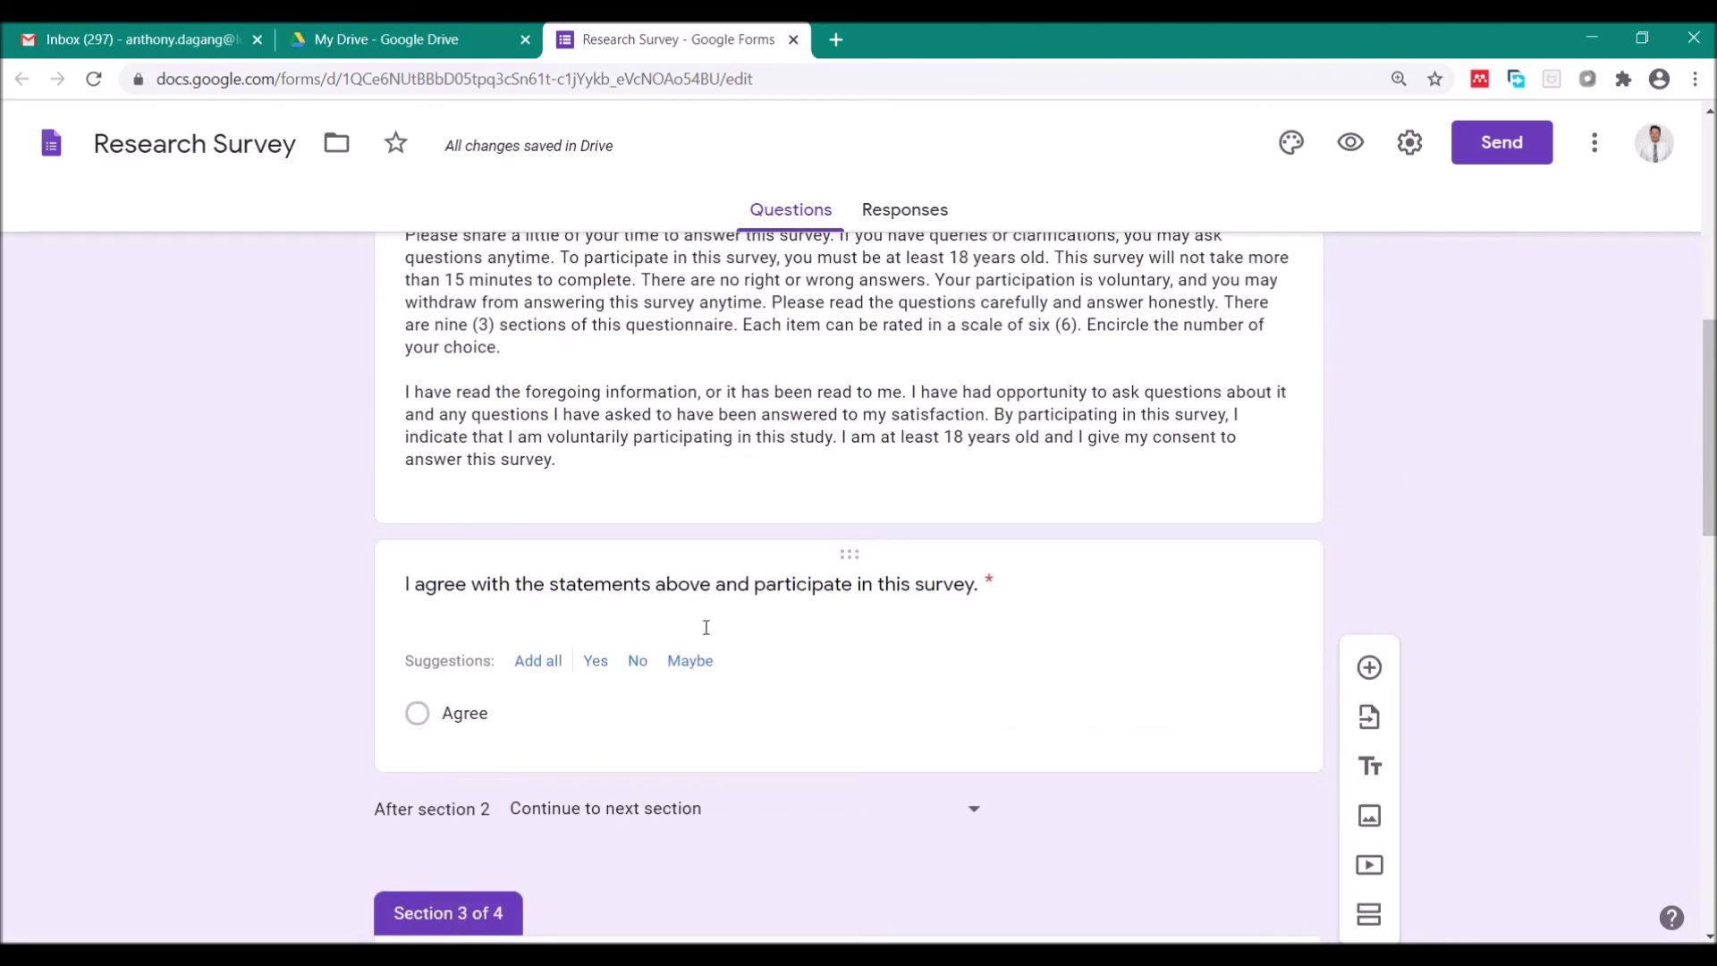
{"action": "scroll", "coordinate": [696, 667], "scroll_direction": "up", "scroll_amount": 8}
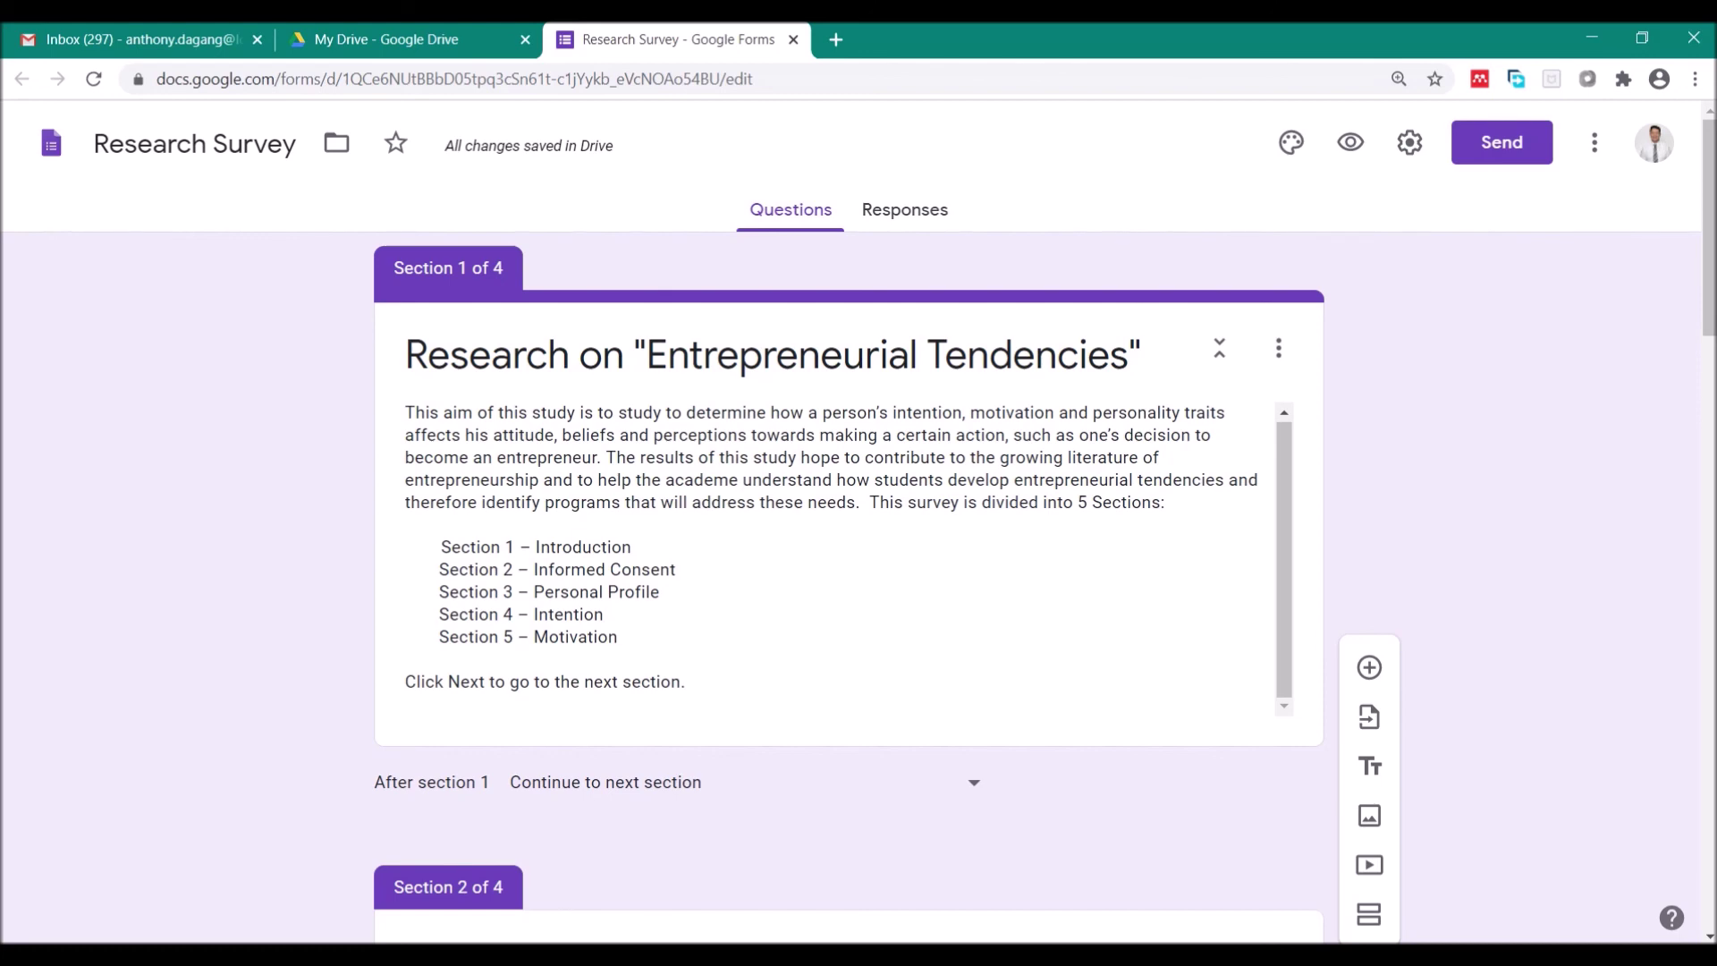
{"action": "left_click", "coordinate": [656, 935]}
{"action": "left_click", "coordinate": [617, 930]}
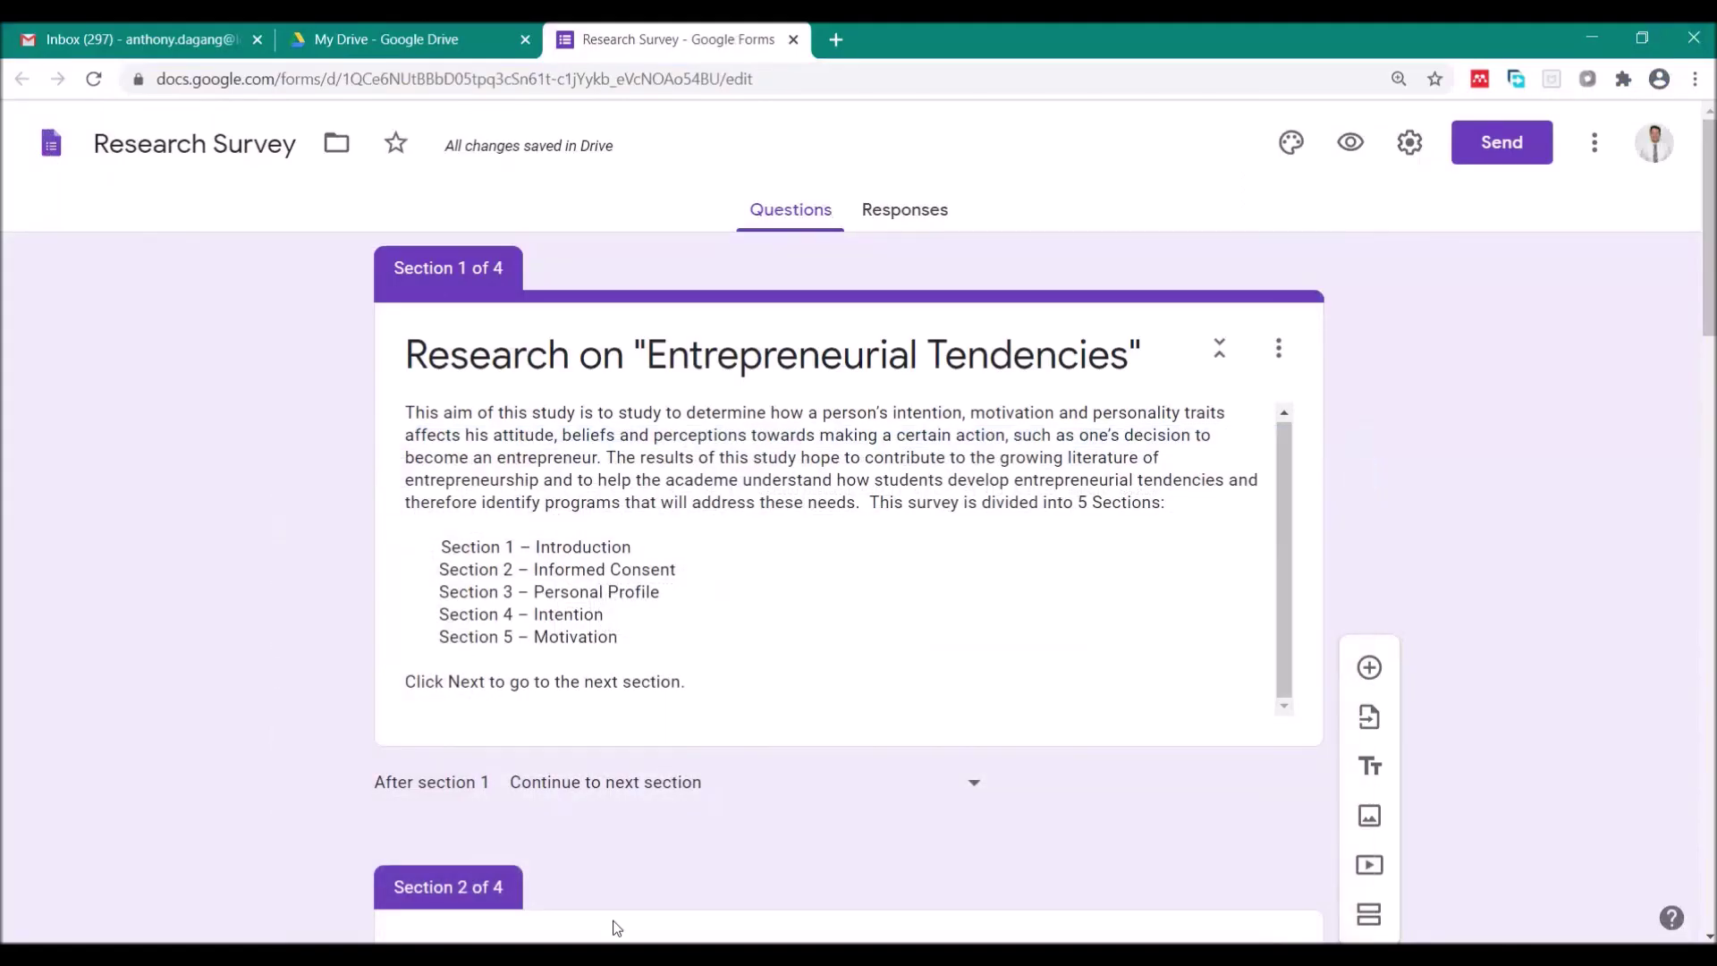